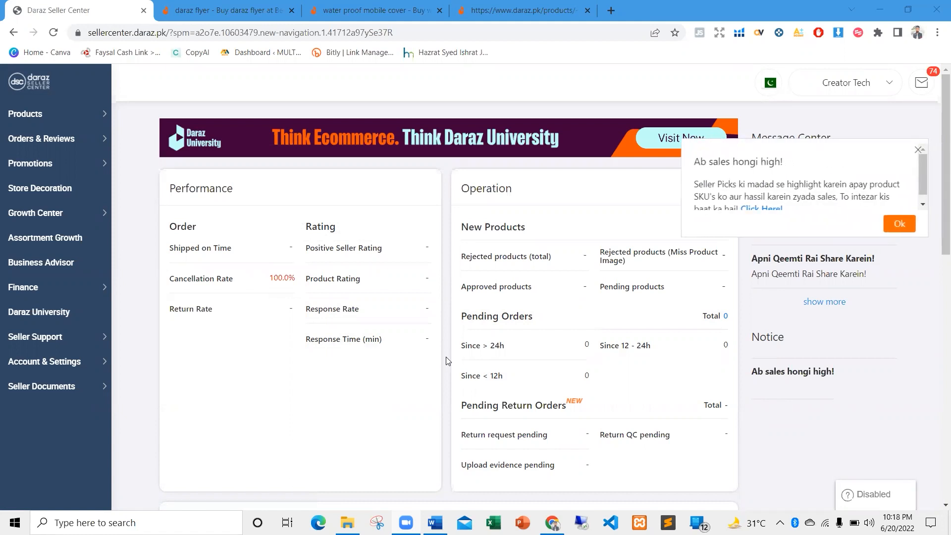
Dismiss the sales notification and look over the seller dashboard's performance, operation and campaign sections
left_click(918, 150)
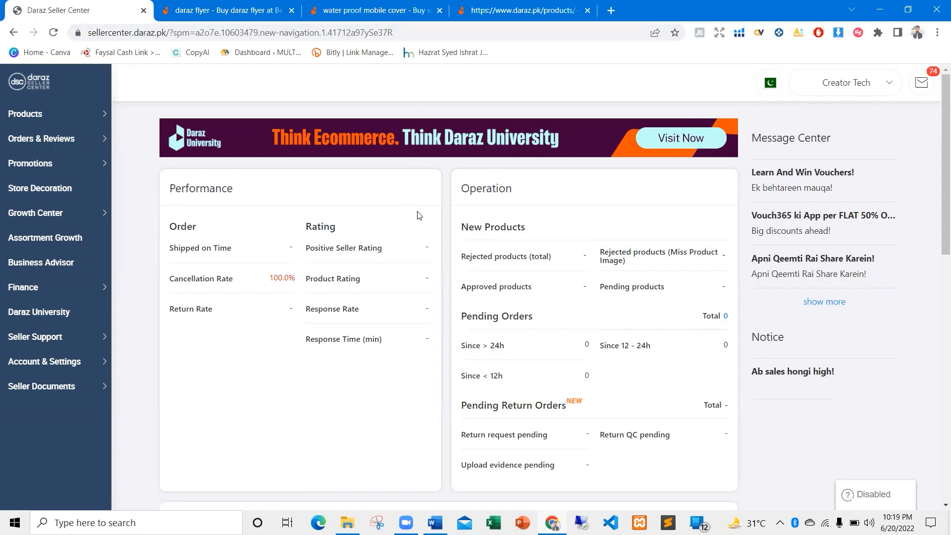
scroll(410, 225, "down", 2)
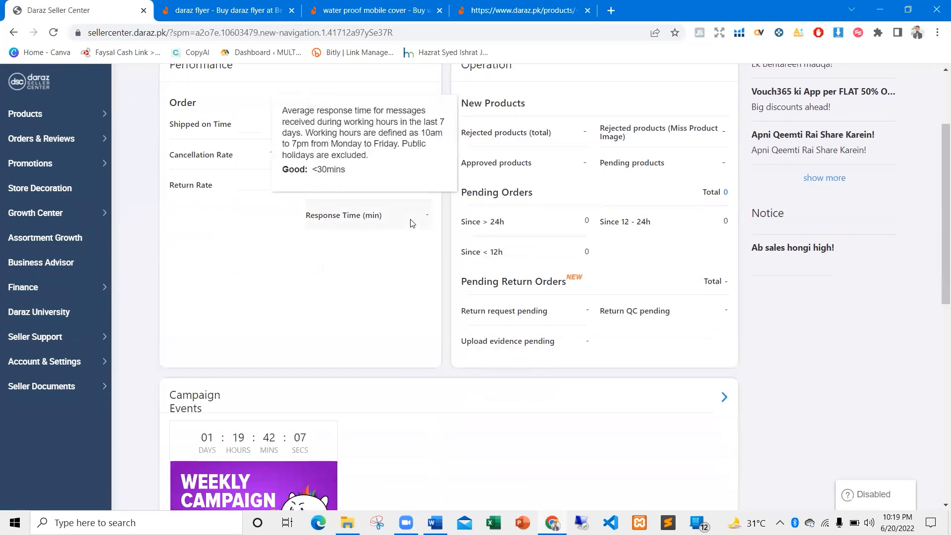
scroll(365, 300, "down", 8)
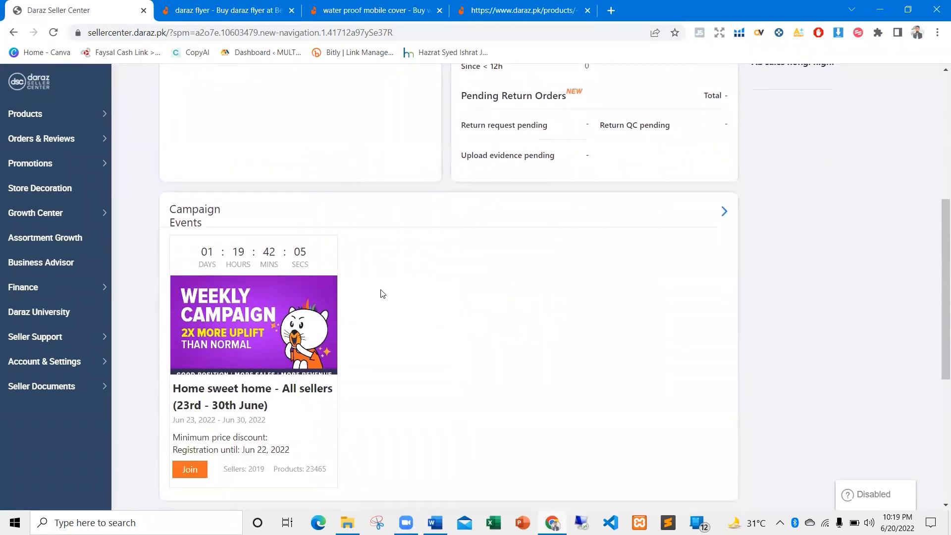
scroll(391, 288, "up", 10)
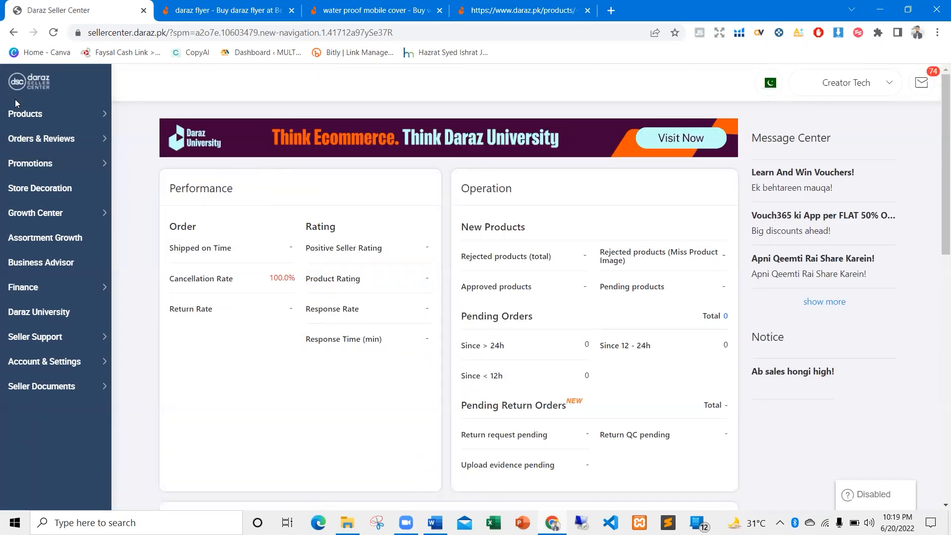
Open the add-product form and examine its image size requirements, product name field and category field
mouse_move(16, 114)
mouse_move(49, 115)
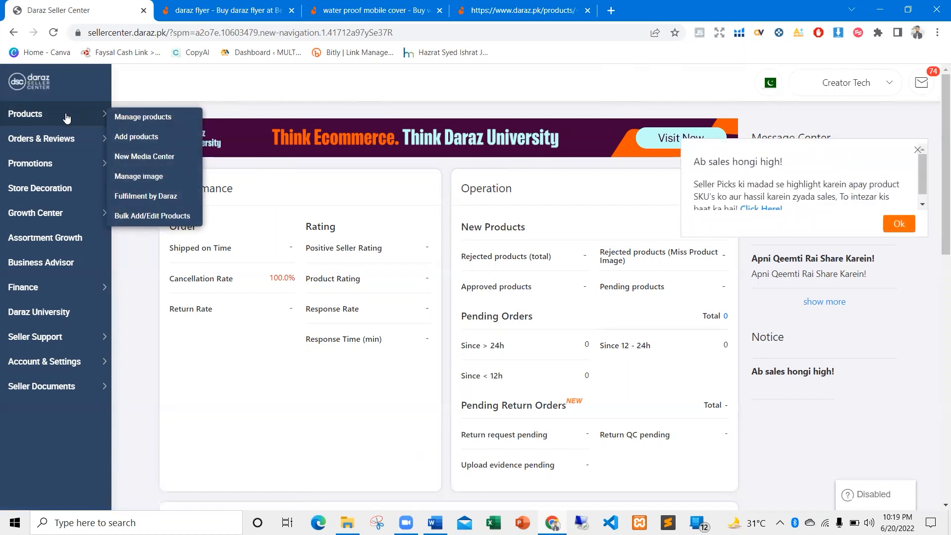
left_click(144, 138)
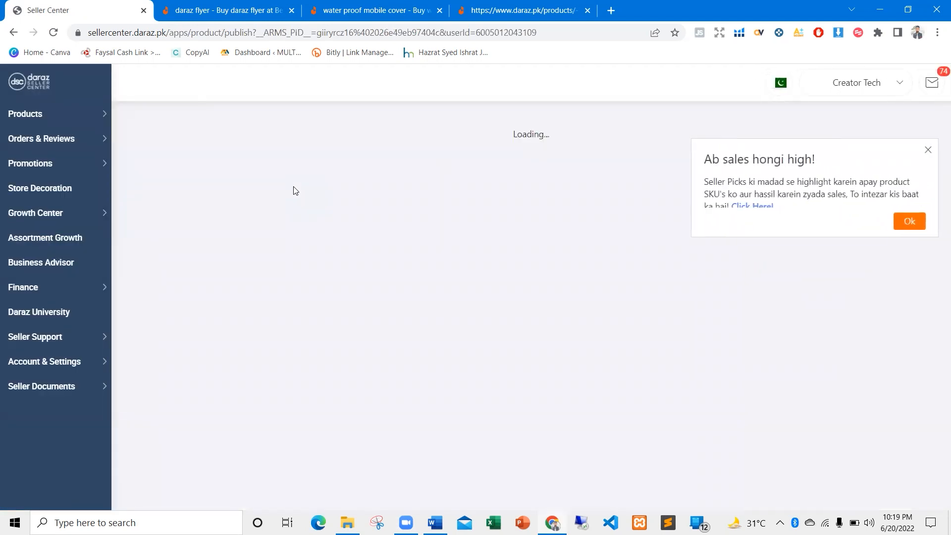
left_click(929, 152)
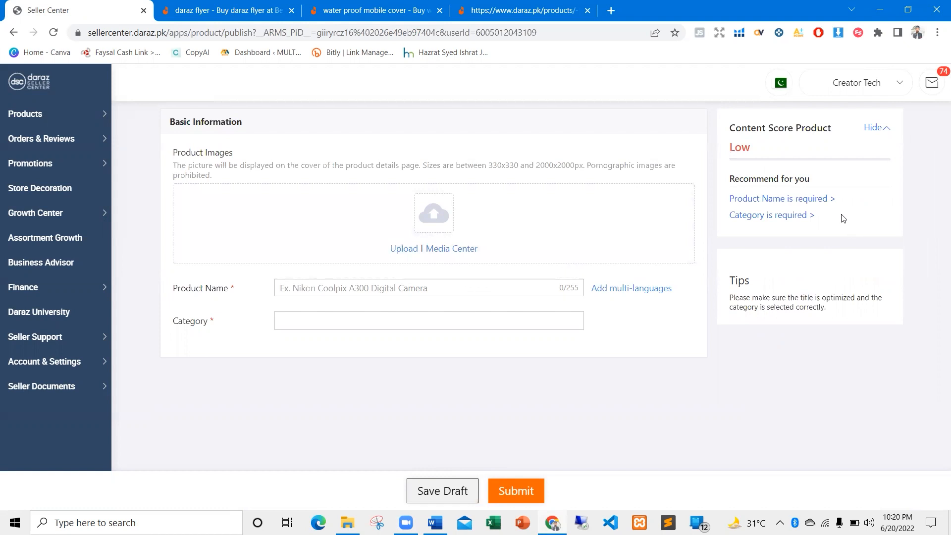
scroll(452, 326, "down", 3)
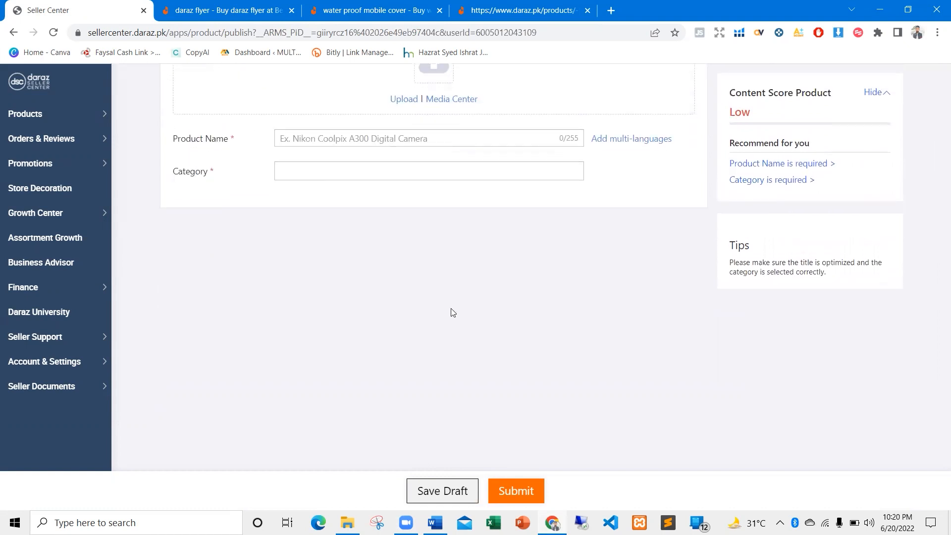
scroll(451, 309, "up", 3)
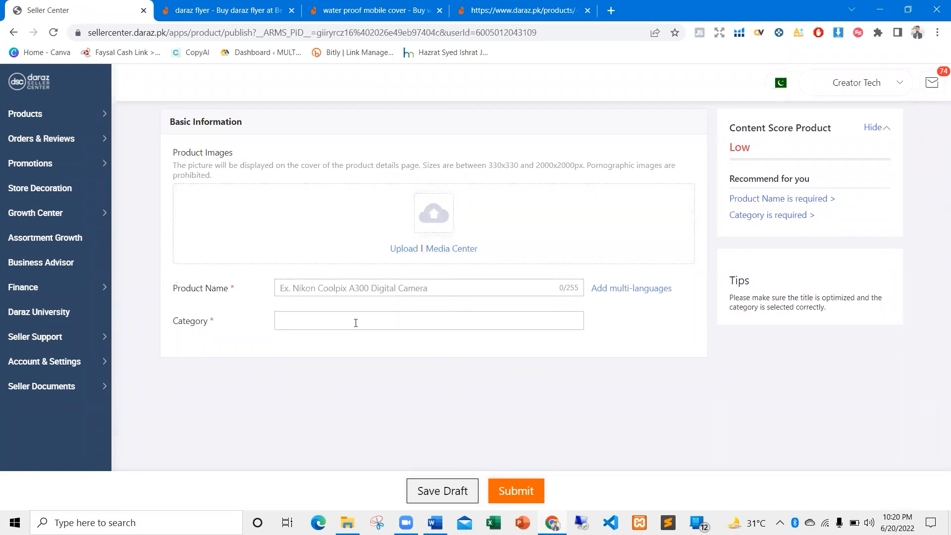
left_click(302, 286)
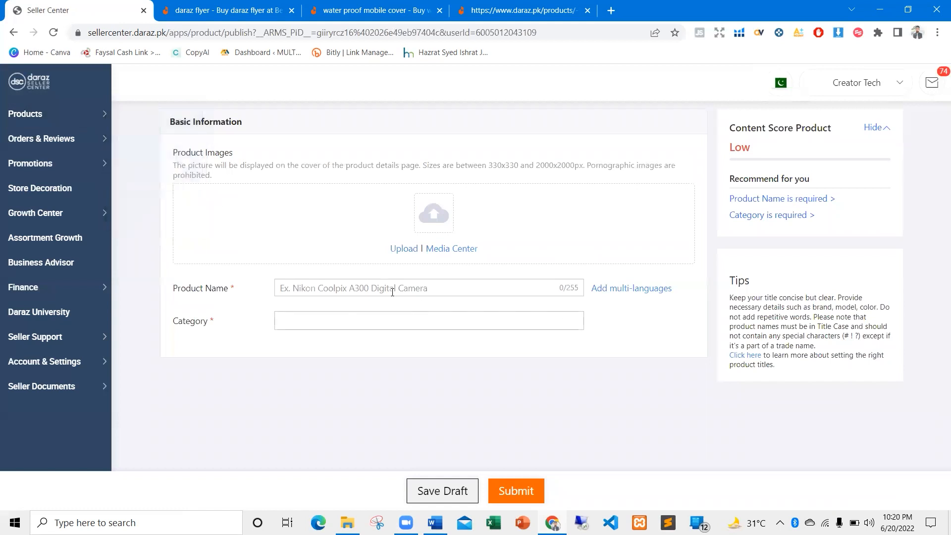
left_click(393, 326)
left_click(249, 328)
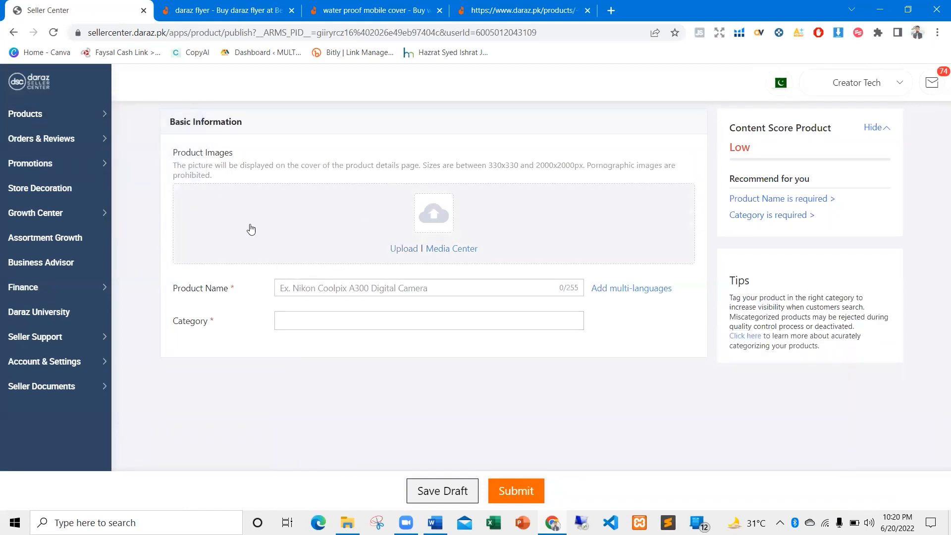
left_click_drag(233, 178, 174, 165)
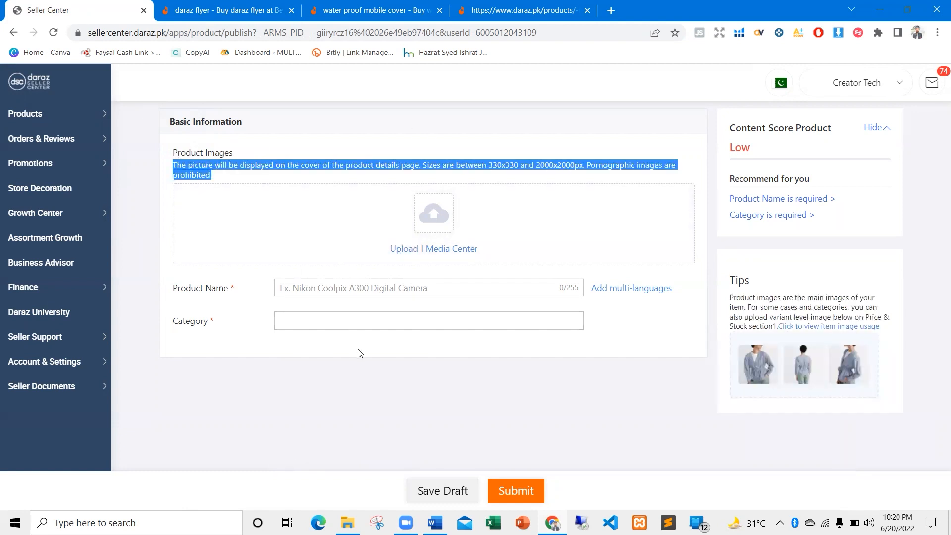
left_click(349, 378)
Leave the unsaved form for the product management page and start a new product from there
mouse_move(23, 115)
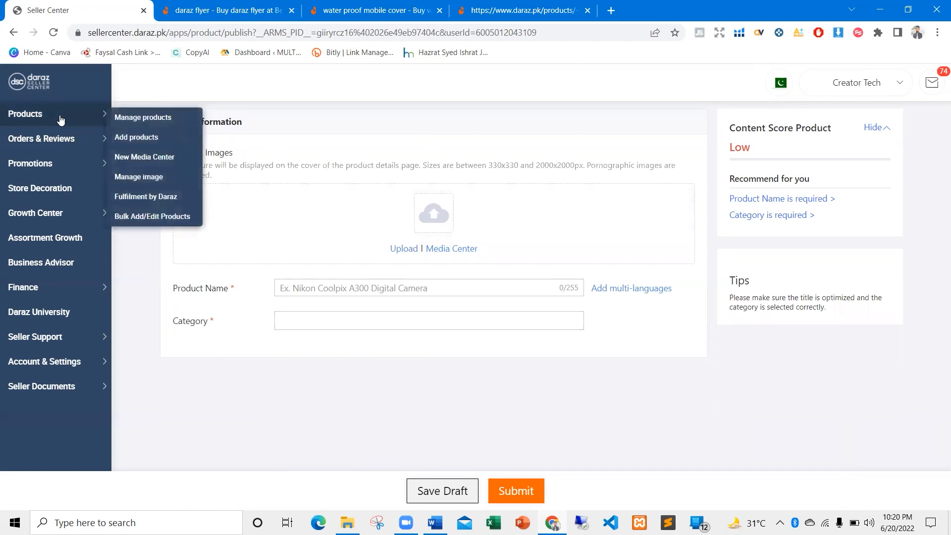
left_click(127, 118)
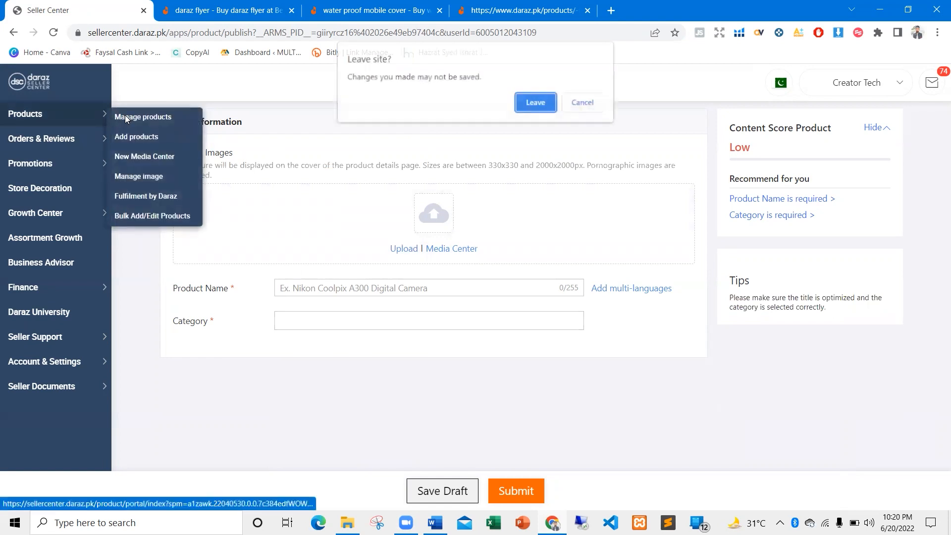
left_click(534, 103)
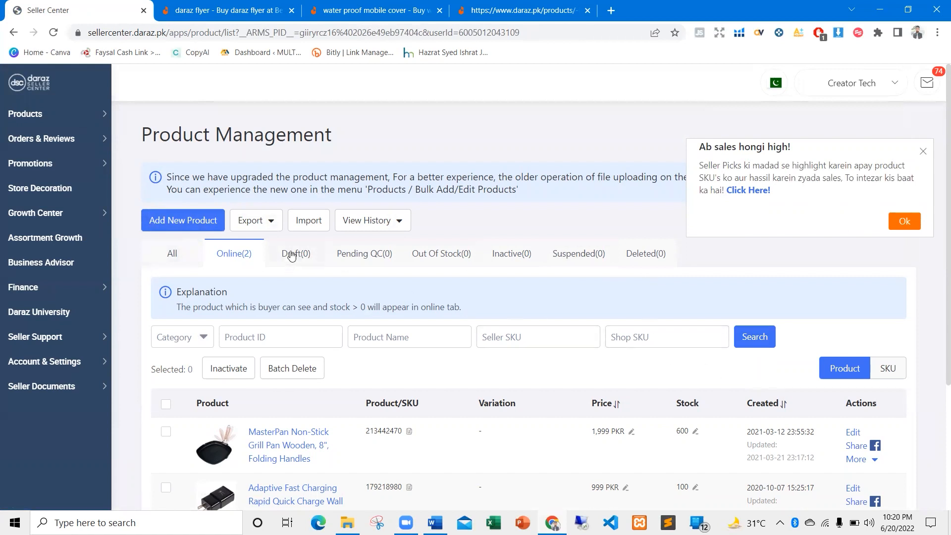
left_click(158, 217)
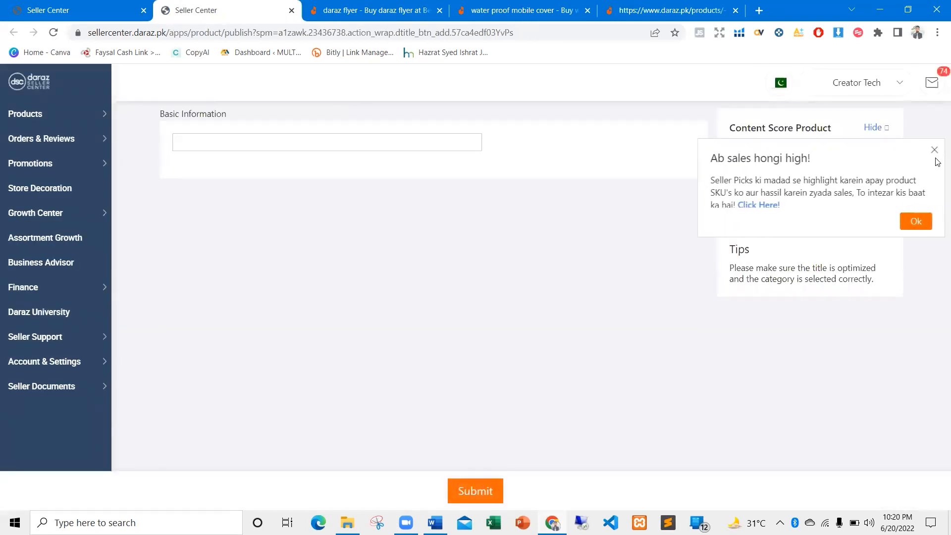
left_click(930, 156)
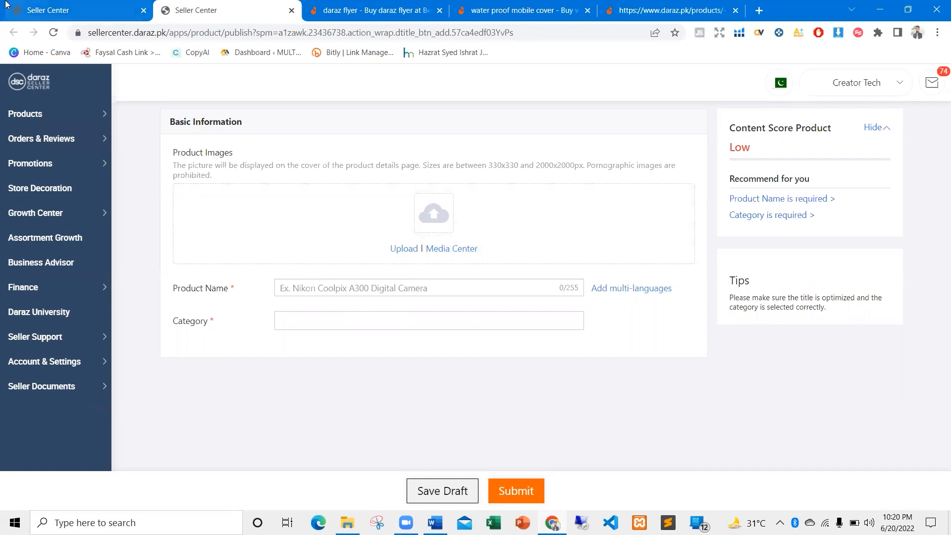
left_click(74, 10)
left_click(183, 219)
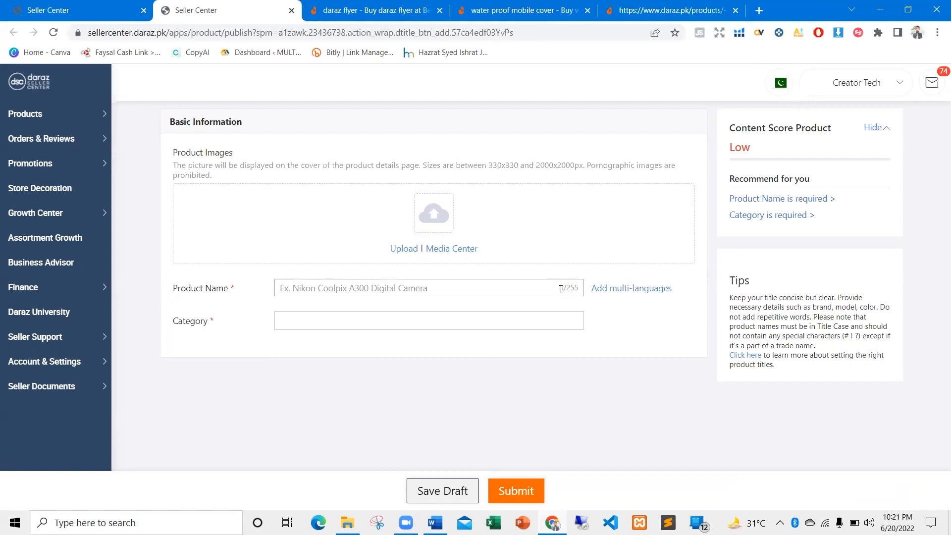
Copy the full title from the Word document and paste it as the Product Name in the Seller Center form
key("alt+Tab")
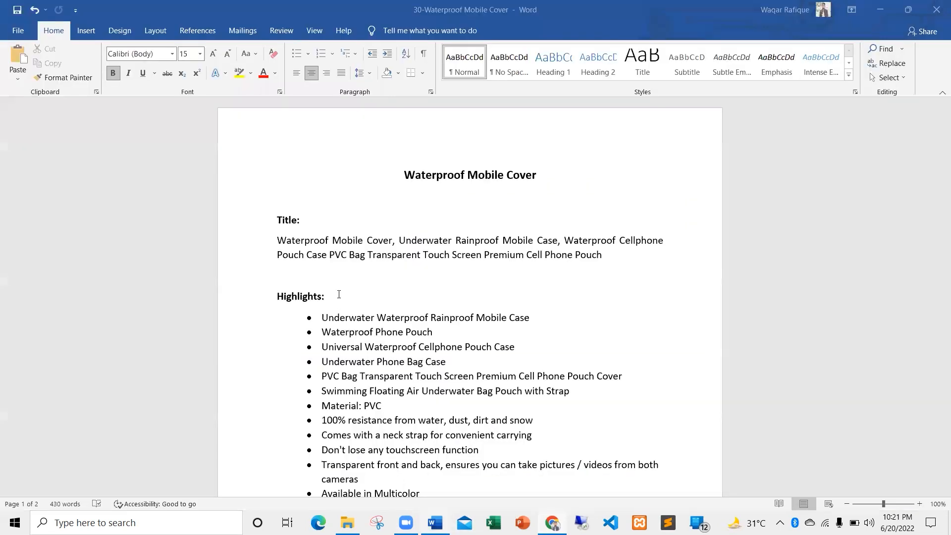
mouse_move(277, 241)
left_mouse_down()
mouse_move(558, 242)
mouse_move(607, 256)
mouse_move(274, 245)
left_mouse_up()
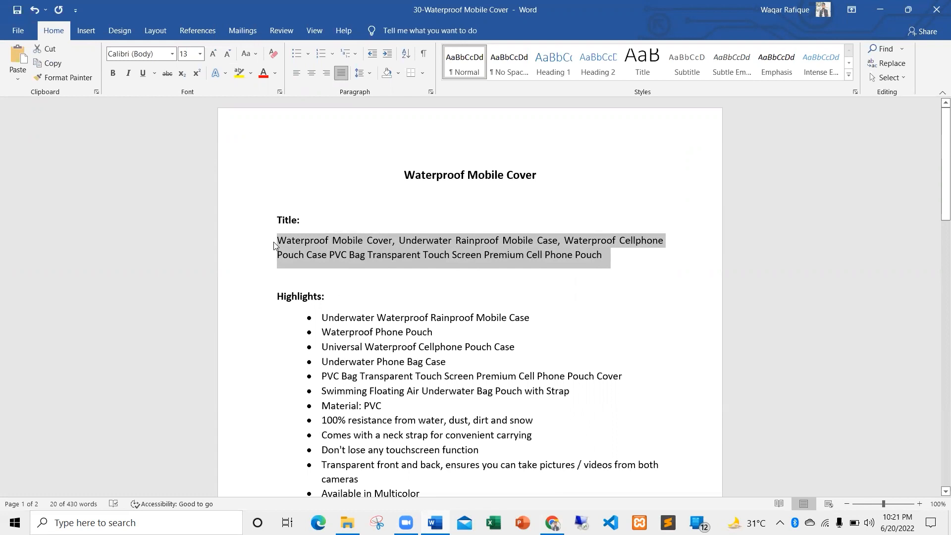
key("alt+Tab")
left_click(296, 289)
key("ctrl+v")
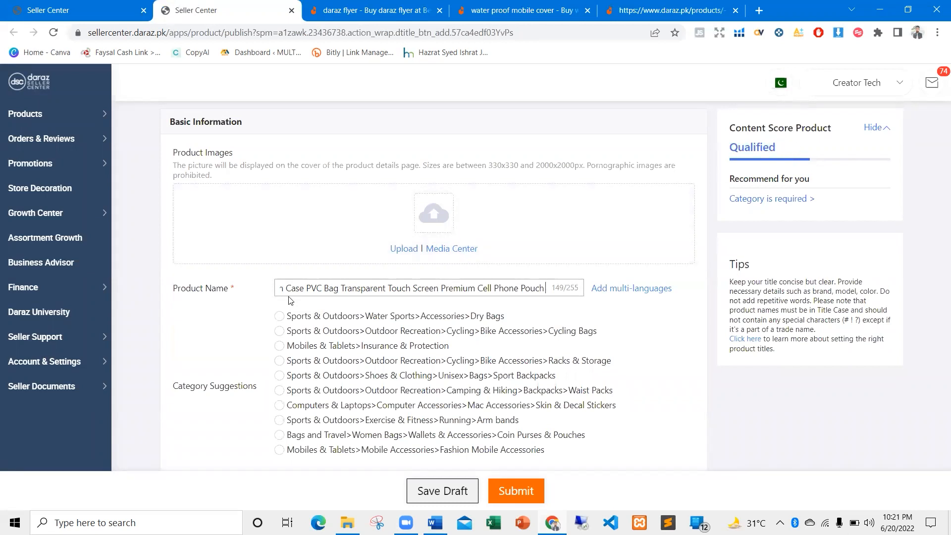
left_click_drag(784, 148, 734, 130)
left_click(768, 132)
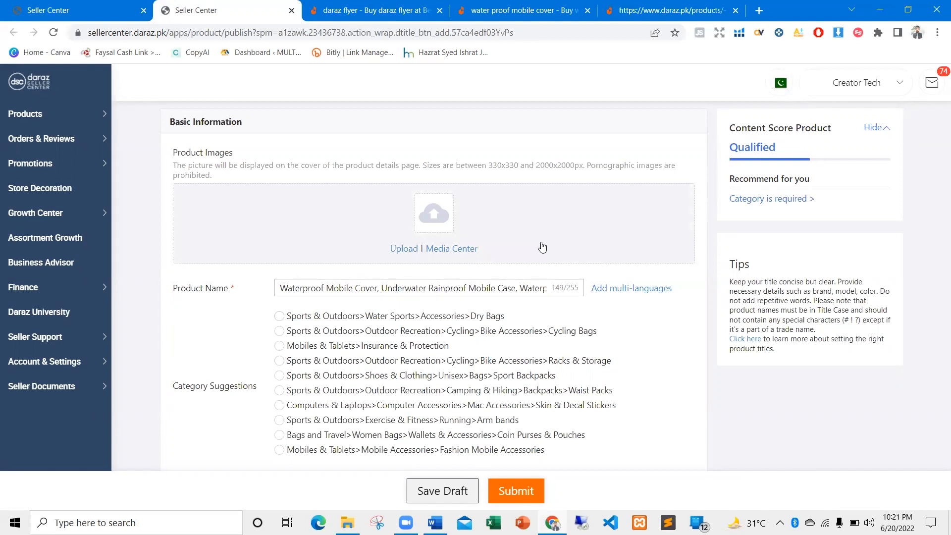
scroll(142, 297, "down", 1)
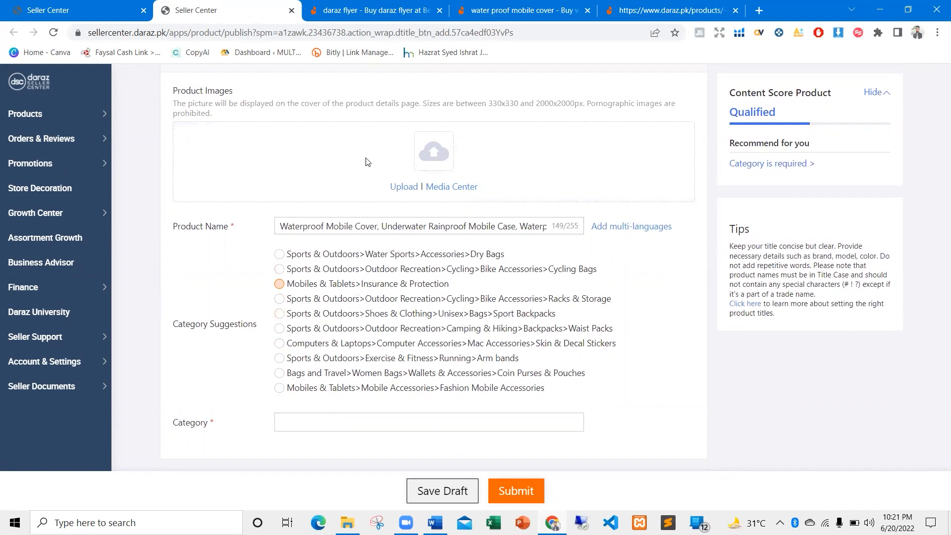
Open daraz.pk in a new tab and search the store for "water proof mobile cover"
left_click(352, 4)
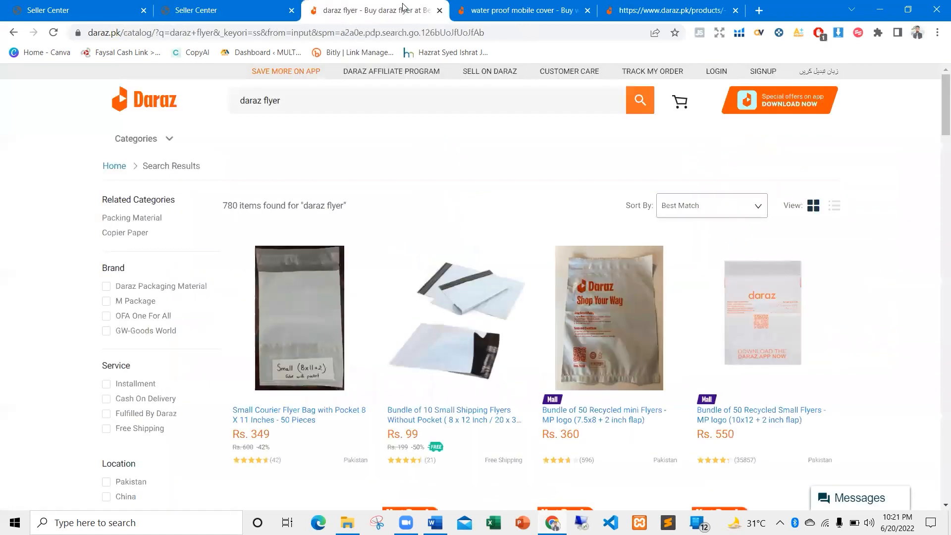
left_click(759, 10)
type("daraz.pk")
left_click(584, 58)
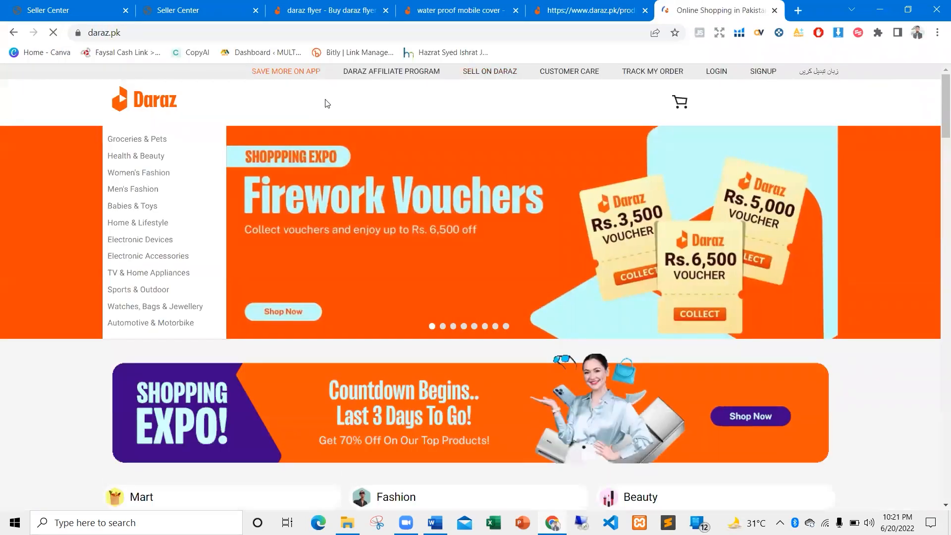
left_click(327, 95)
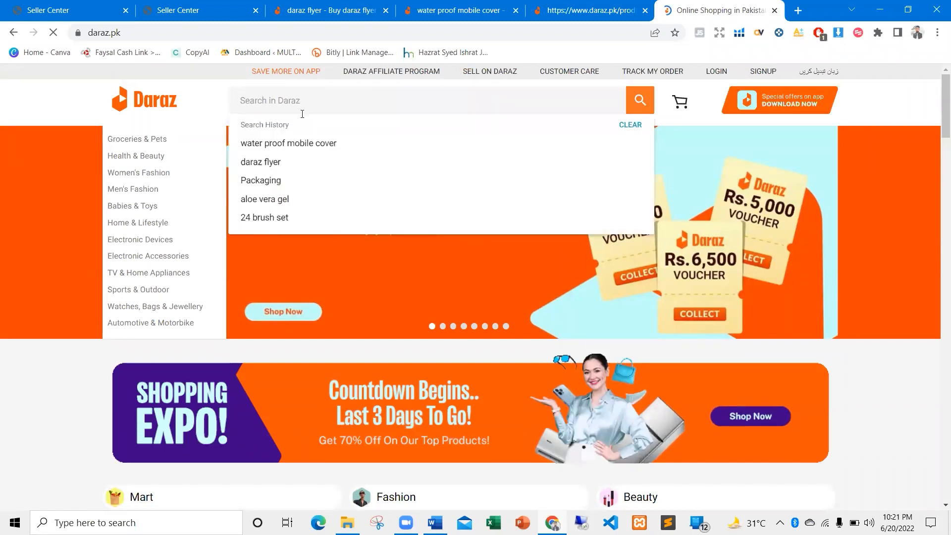
left_click(307, 143)
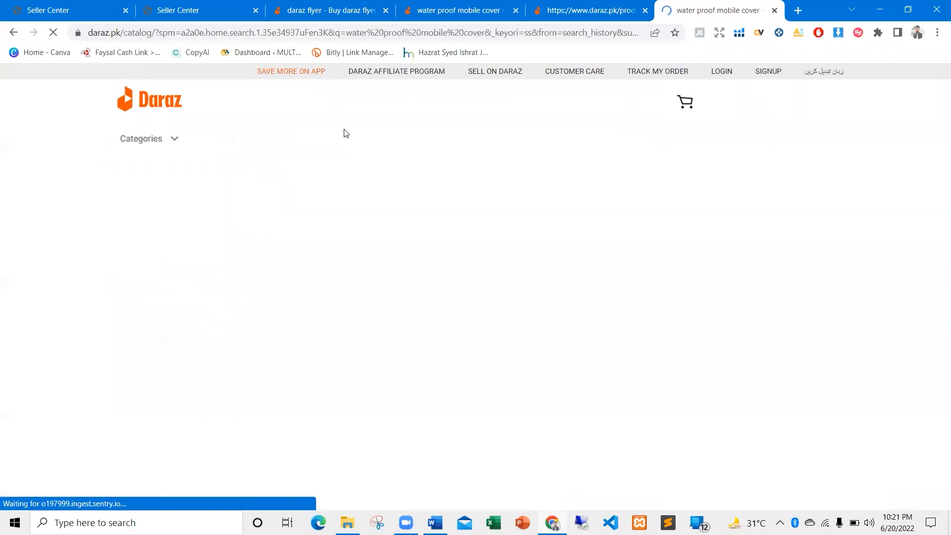
Check the Waterproof Mobile Cover heading in the Word document and return to the Daraz search results
key("alt+Tab")
left_click(377, 219)
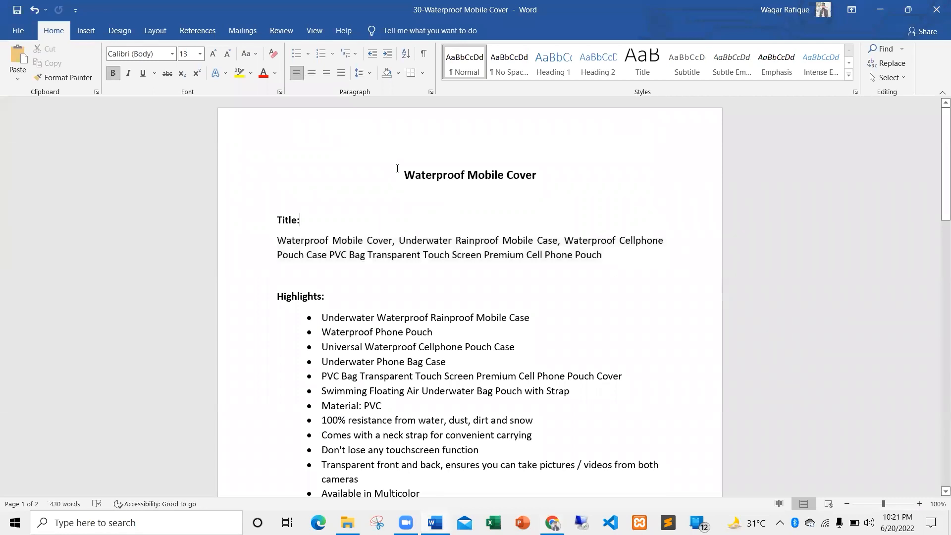
left_click_drag(394, 170, 480, 198)
left_click(471, 203)
key("alt+Tab")
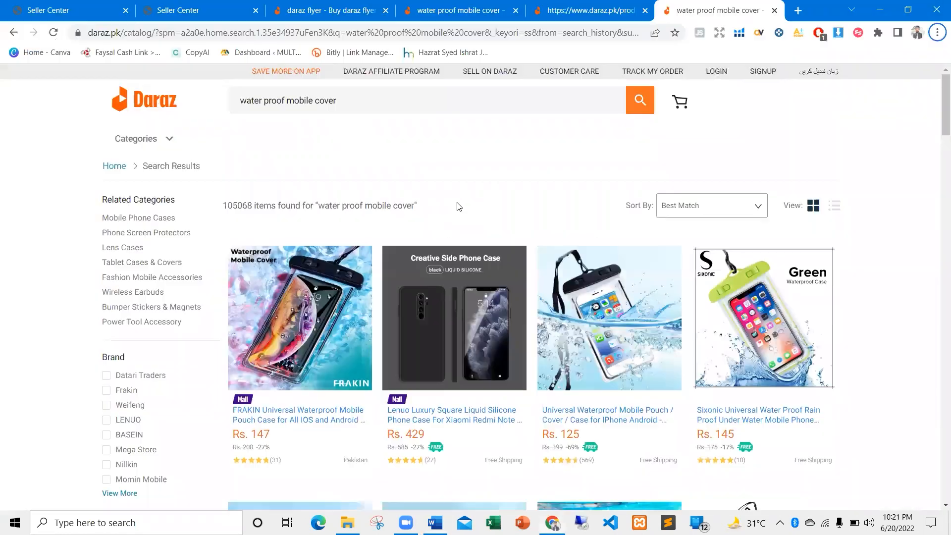
Open the Universal Waterproof Mobile Pouch listing in a new tab and check its category path
scroll(444, 148, "down", 1)
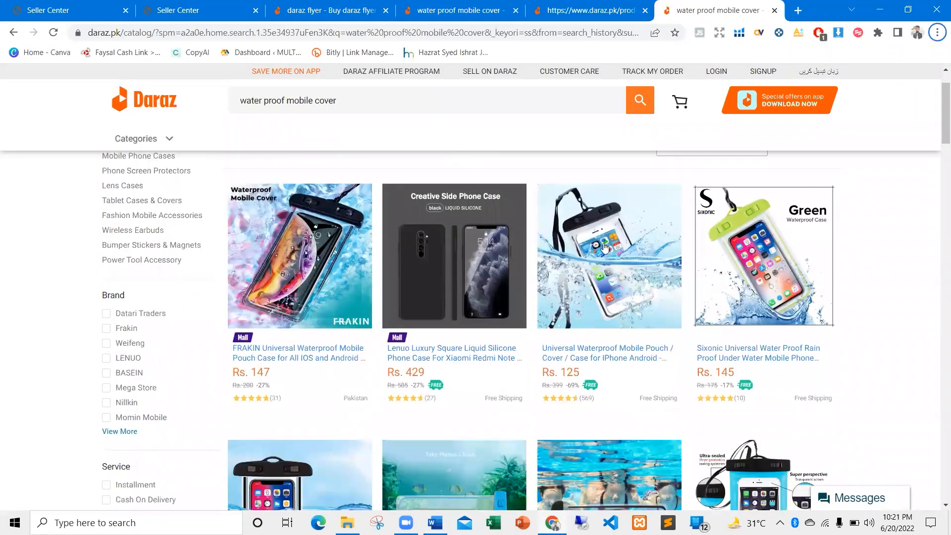
right_click(583, 226)
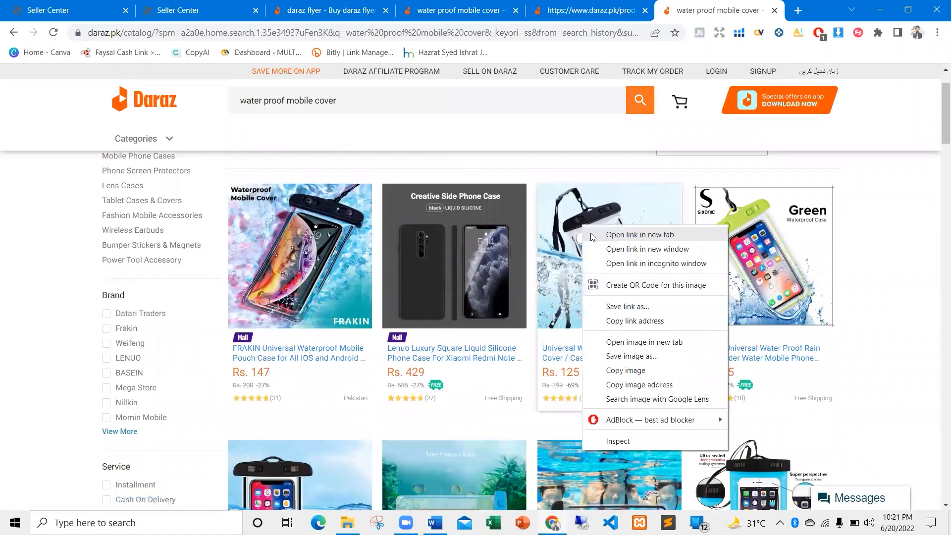
left_click(617, 236)
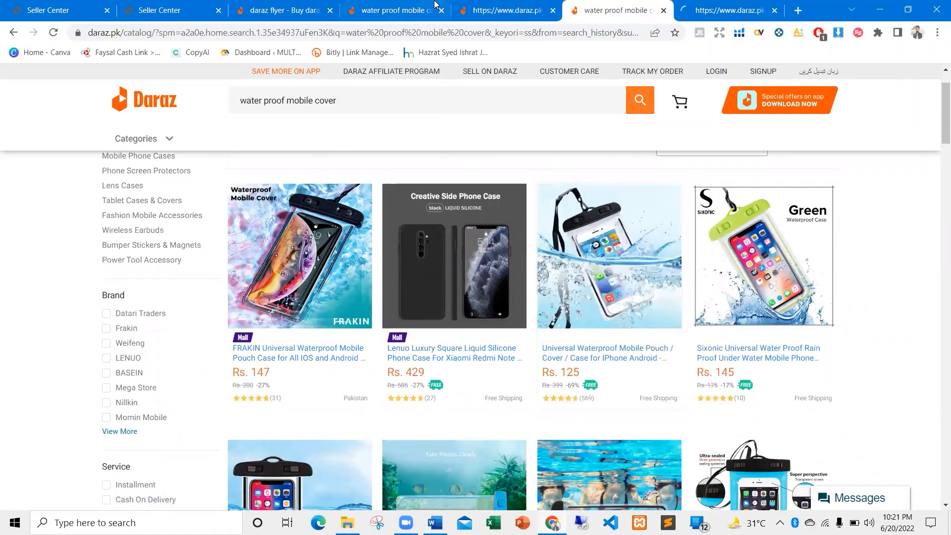
left_click(605, 5)
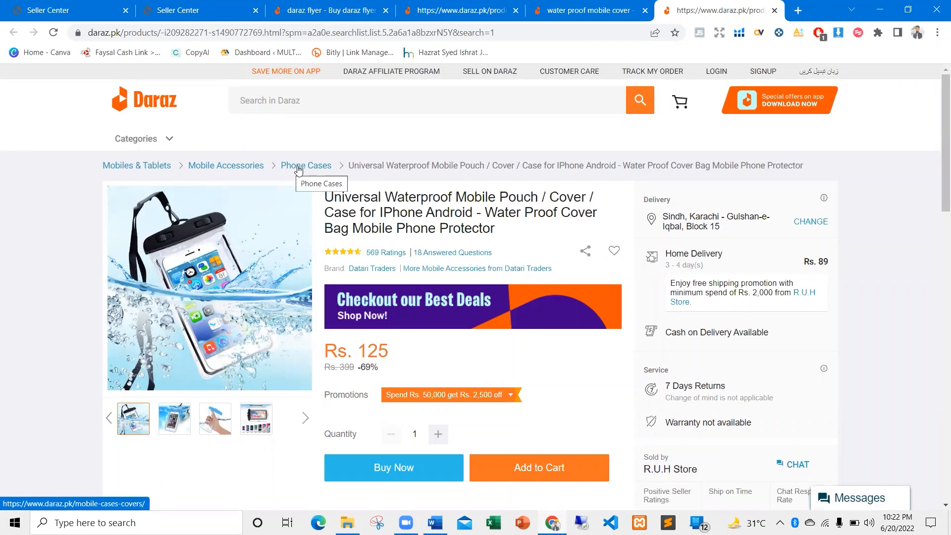
Open the FRAKIN Universal Waterproof Mobile Pouch listing from the Daraz search results in a new tab and close the previous pouch listing
left_click(587, 10)
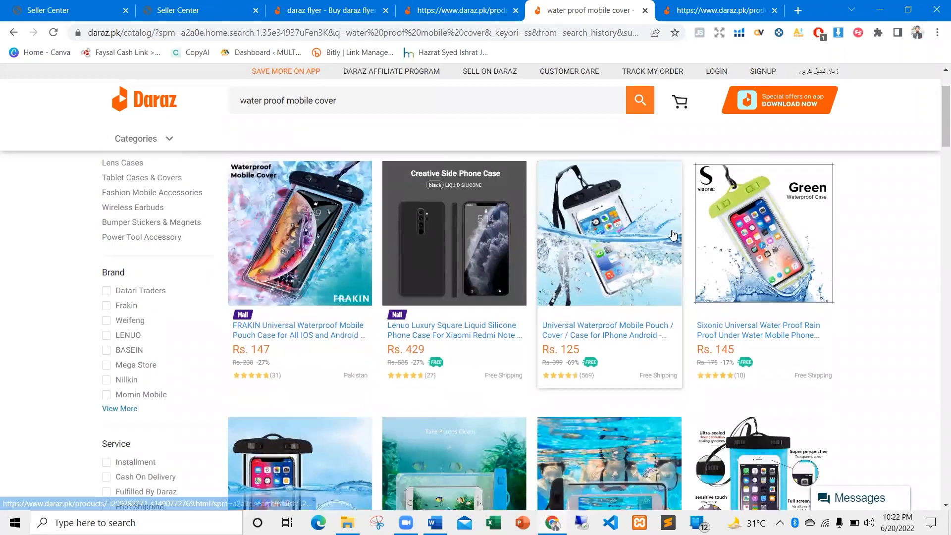
scroll(414, 206, "down", 2)
scroll(310, 311, "up", 1)
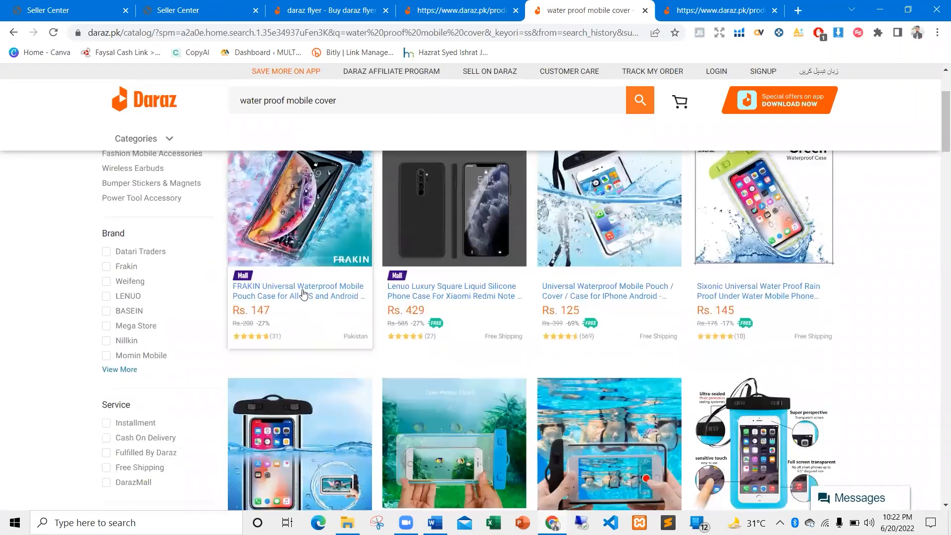
right_click(295, 219)
left_click(317, 231)
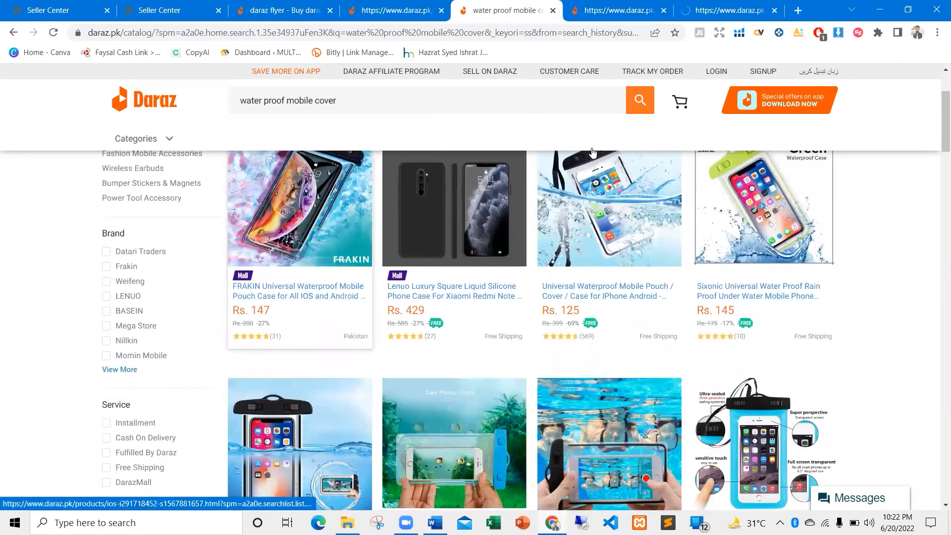
left_click(689, 12)
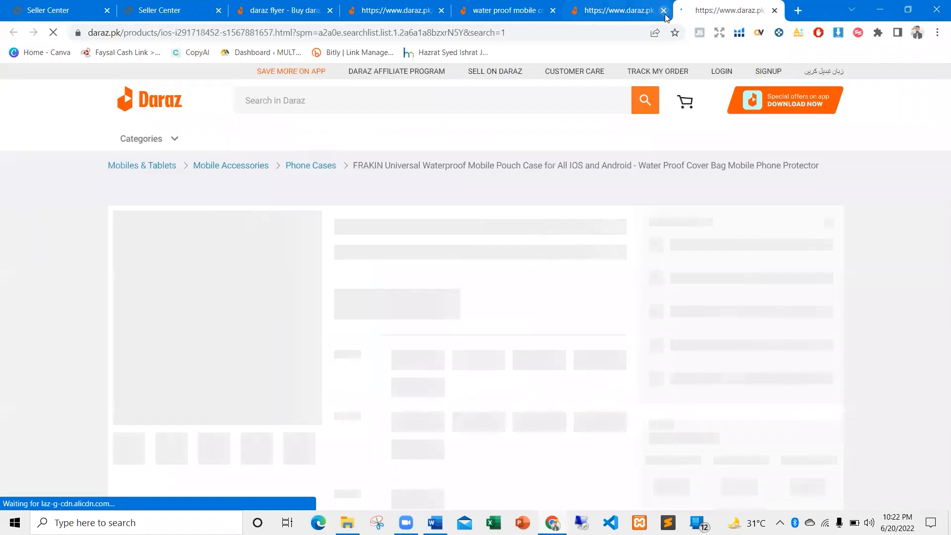
left_click(664, 12)
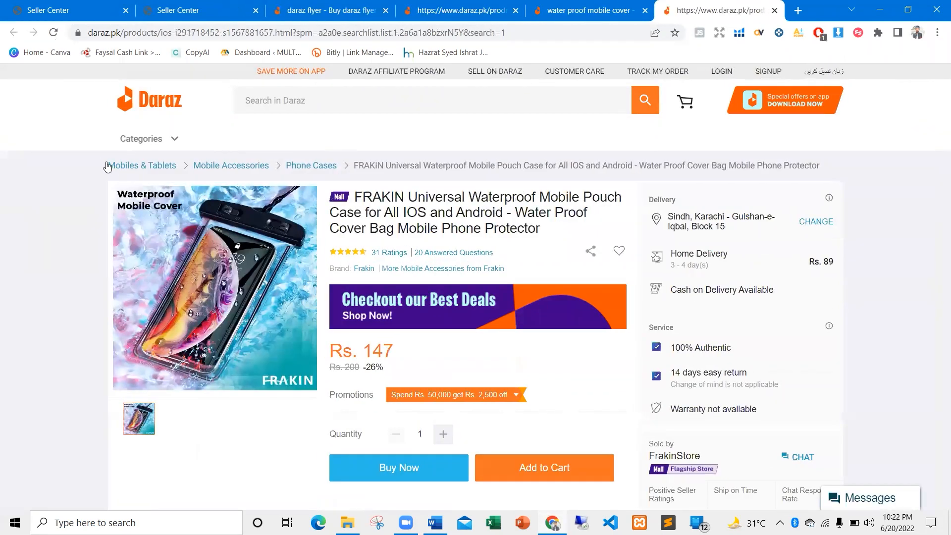
Compare the FRAKIN listing's category path with the category suggestions in the Seller Center product form
left_click_drag(71, 169, 335, 166)
left_click(99, 197)
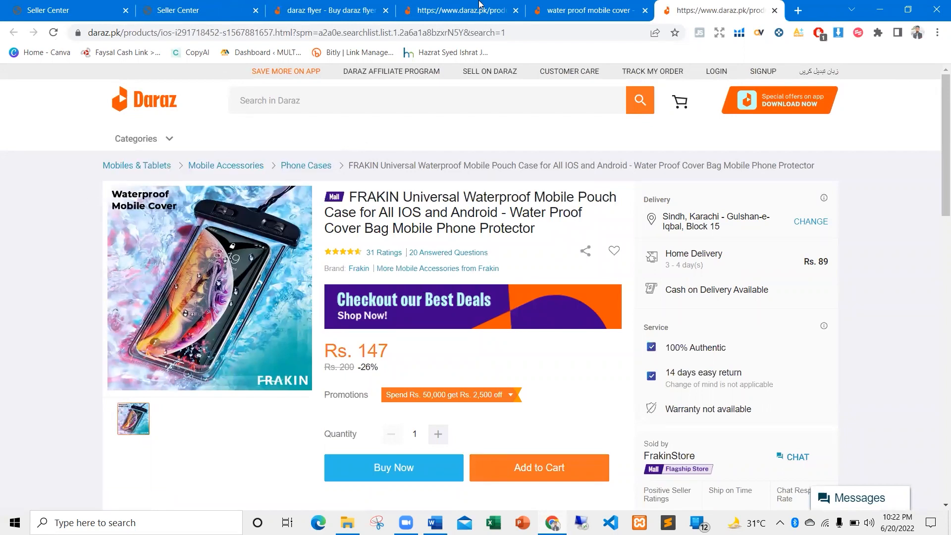
left_click(188, 10)
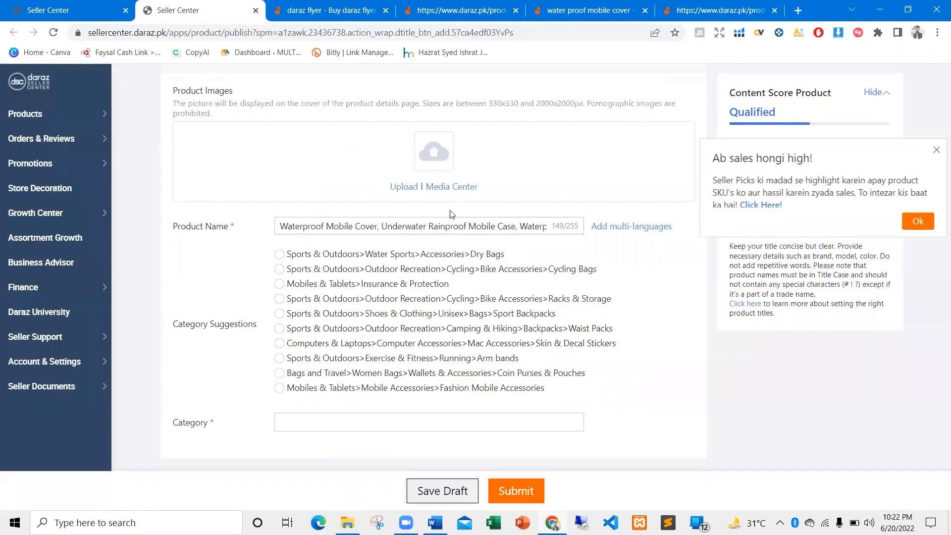
left_click(698, 8)
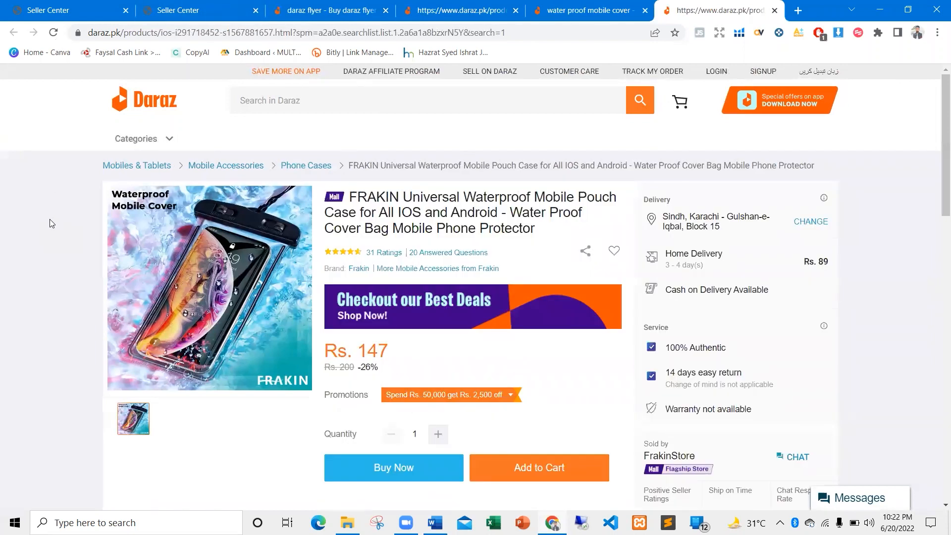
Return to the Seller Center form and browse the Category choices to Mobiles & Tablets > Mobile Accessories
left_click(174, 10)
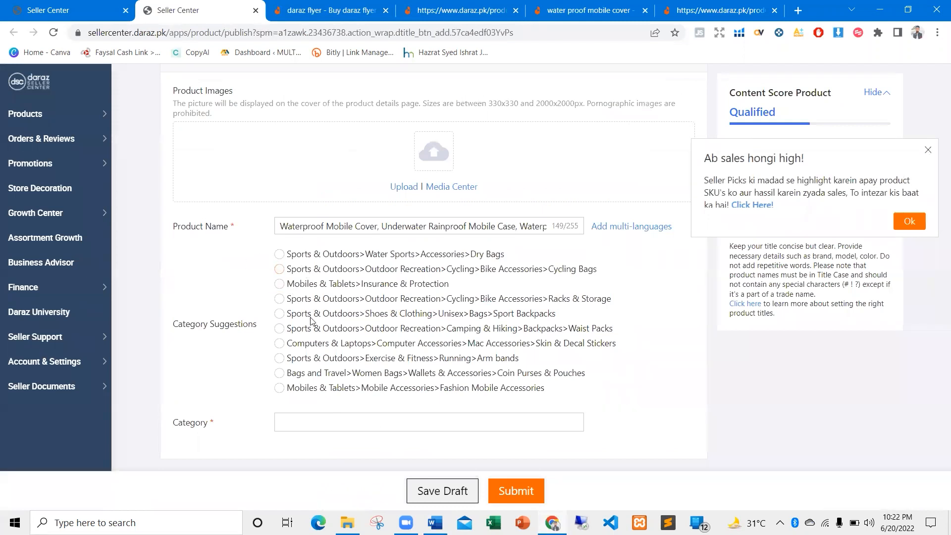
scroll(221, 306, "down", 1)
left_click(346, 359)
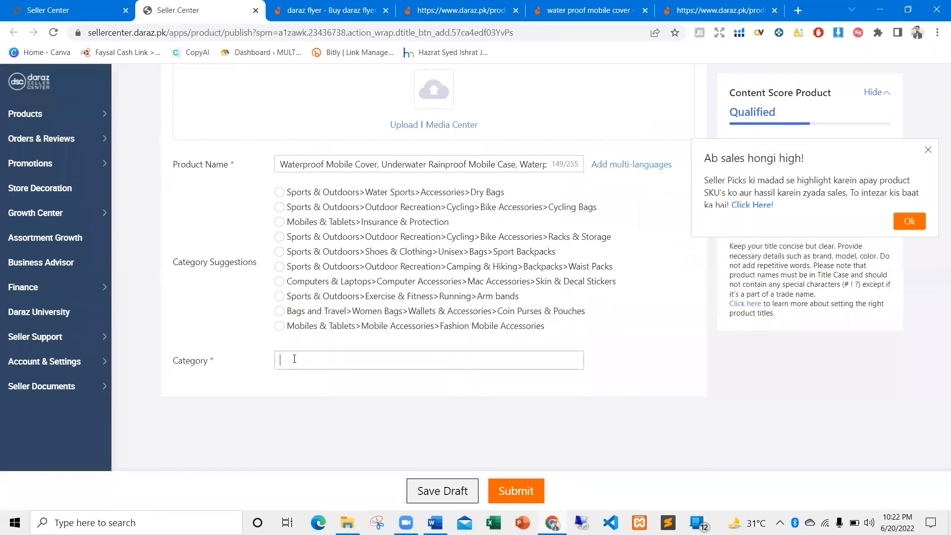
scroll(346, 284, "down", 2)
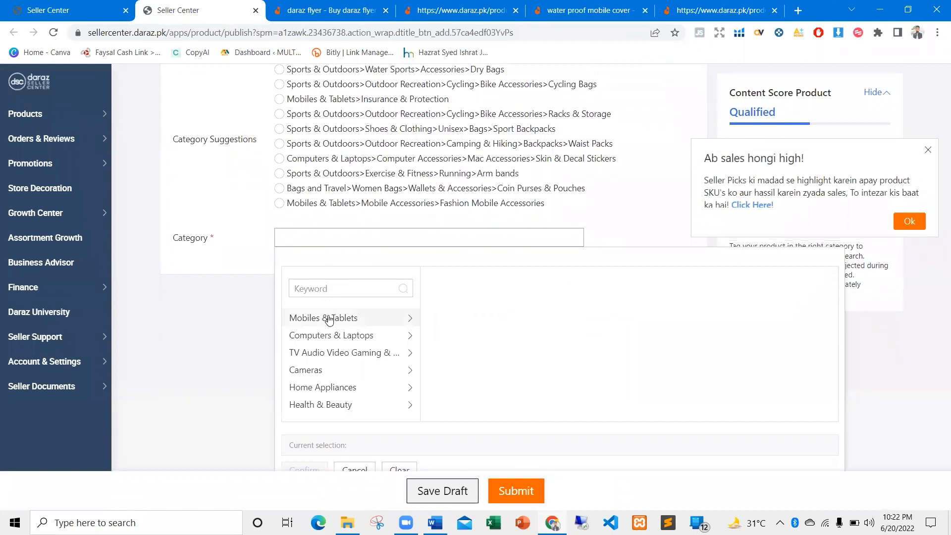
left_click(330, 320)
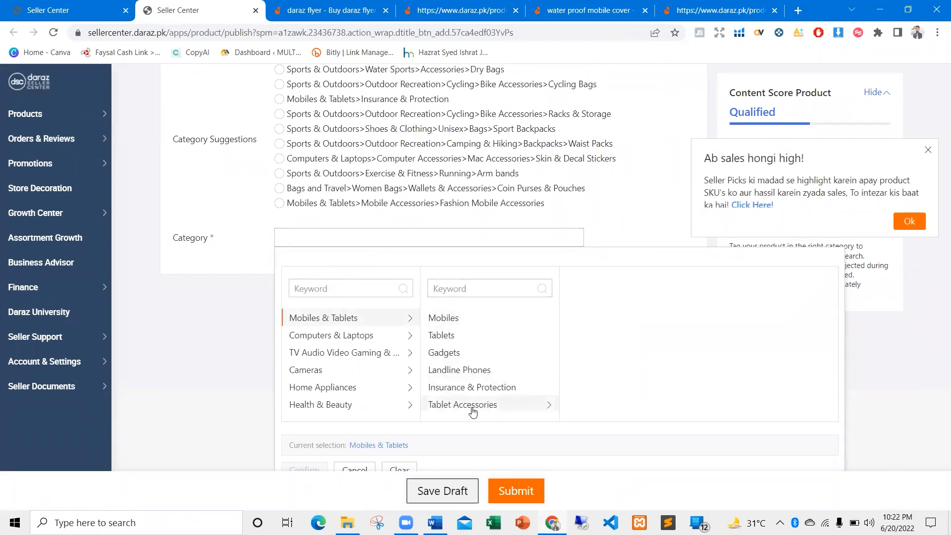
scroll(473, 396, "down", 2)
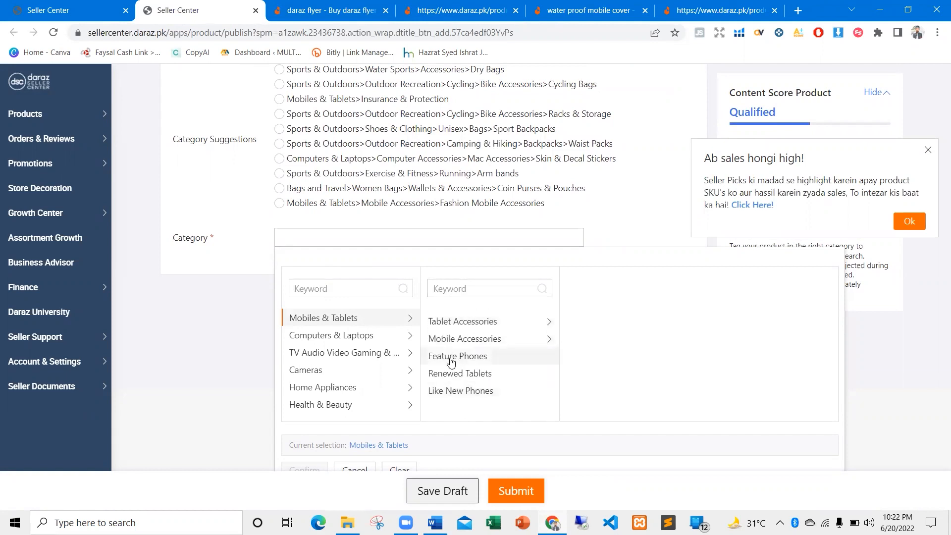
left_click(483, 344)
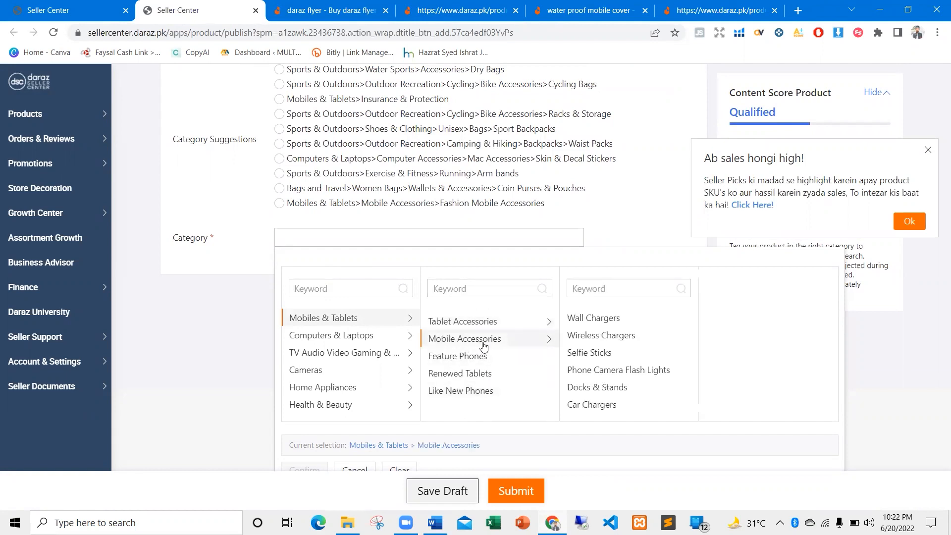
Try to choose Phone Cases under Mobile Accessories as the category and dismiss the "Ab sales hongi high!" notification
scroll(619, 354, "down", 2)
scroll(628, 391, "up", 3)
scroll(646, 350, "down", 2)
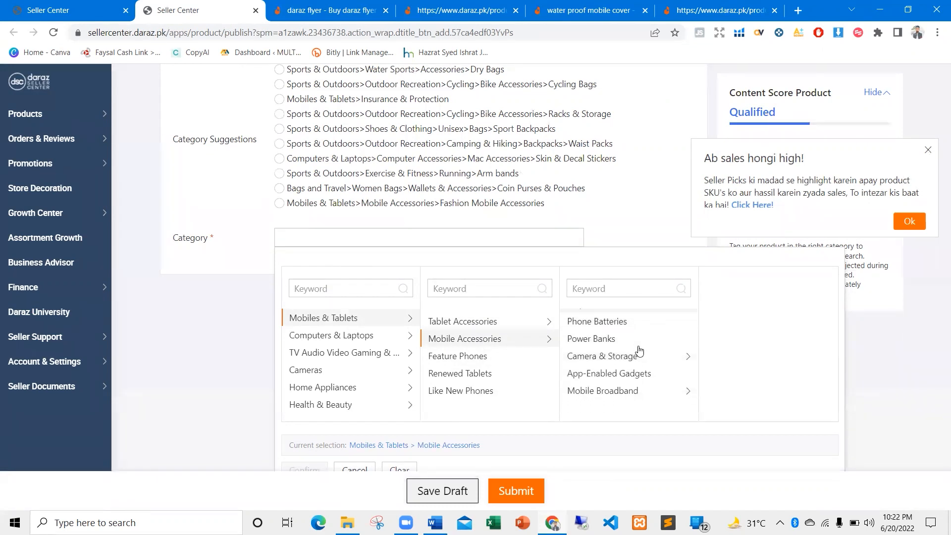
scroll(619, 369, "up", 3)
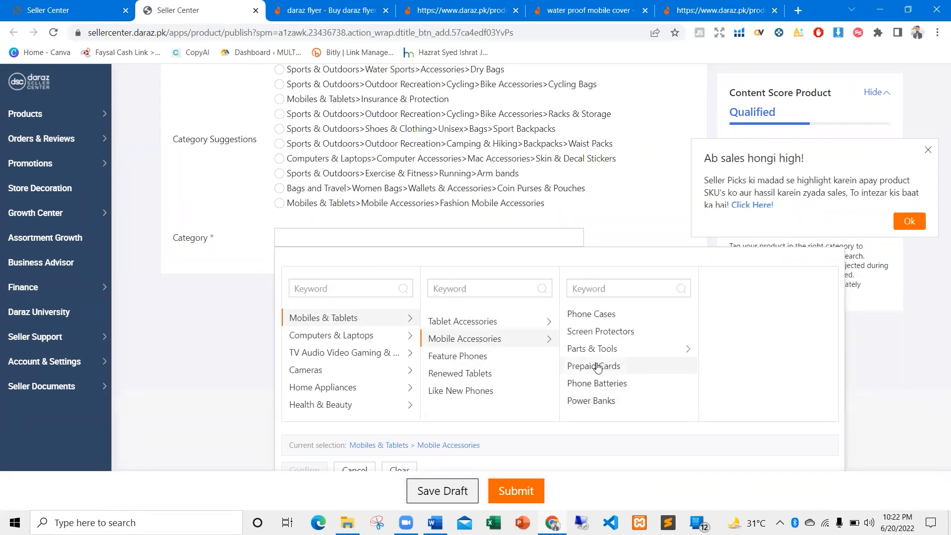
scroll(599, 364, "up", 3)
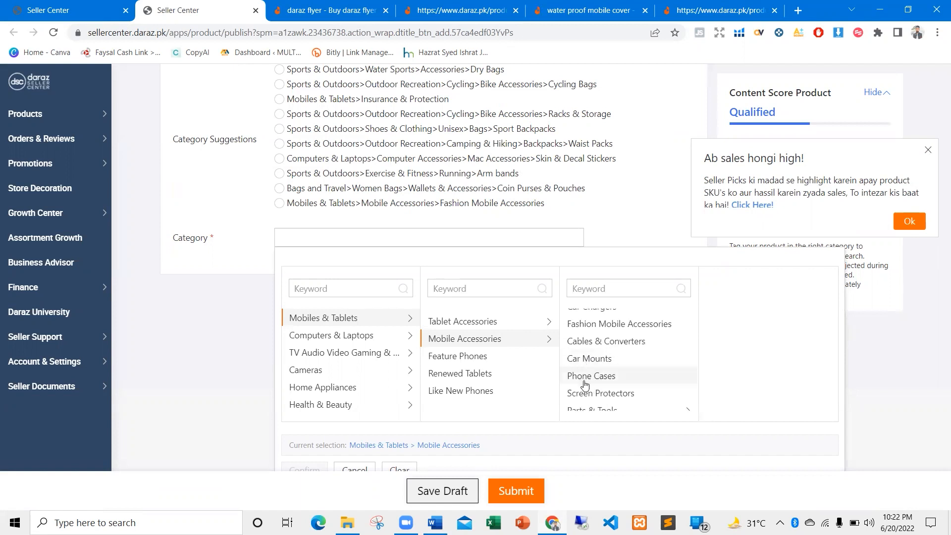
left_click(591, 378)
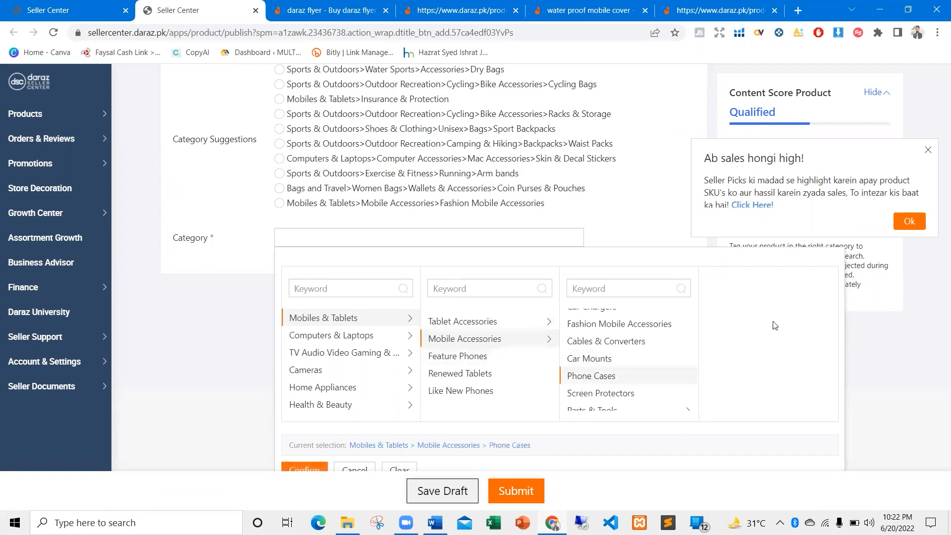
left_click(928, 150)
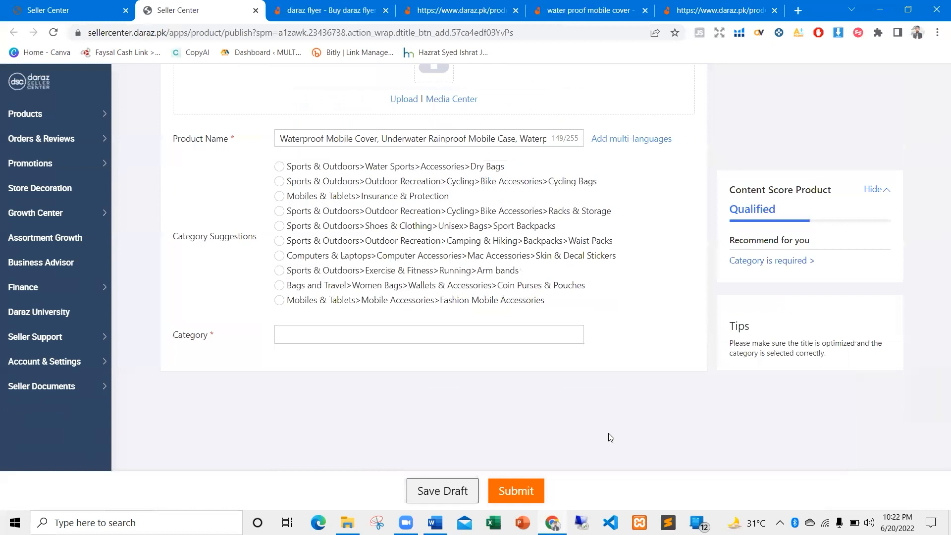
Reopen the Category choices and try again to select Mobiles & Tablets > Mobile Accessories > Phone Cases
left_click(395, 334)
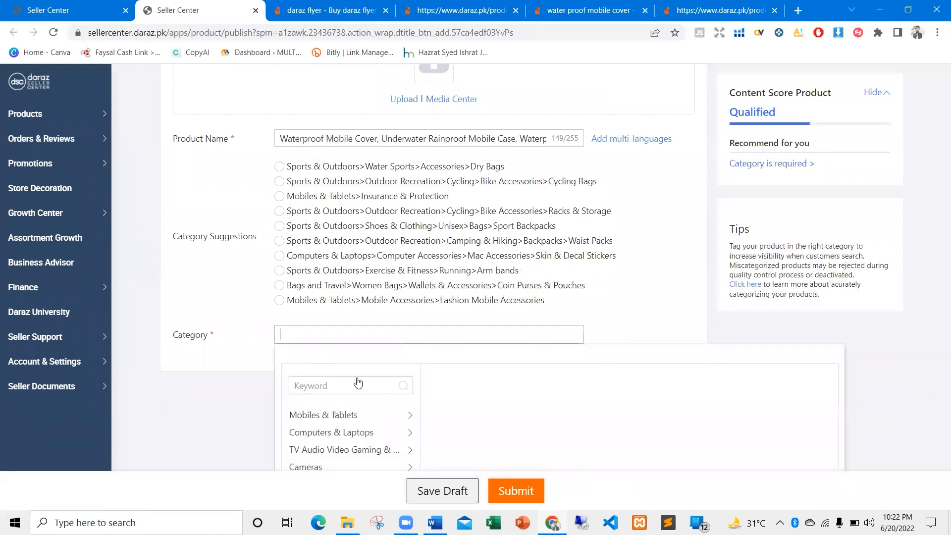
scroll(349, 374, "down", 1)
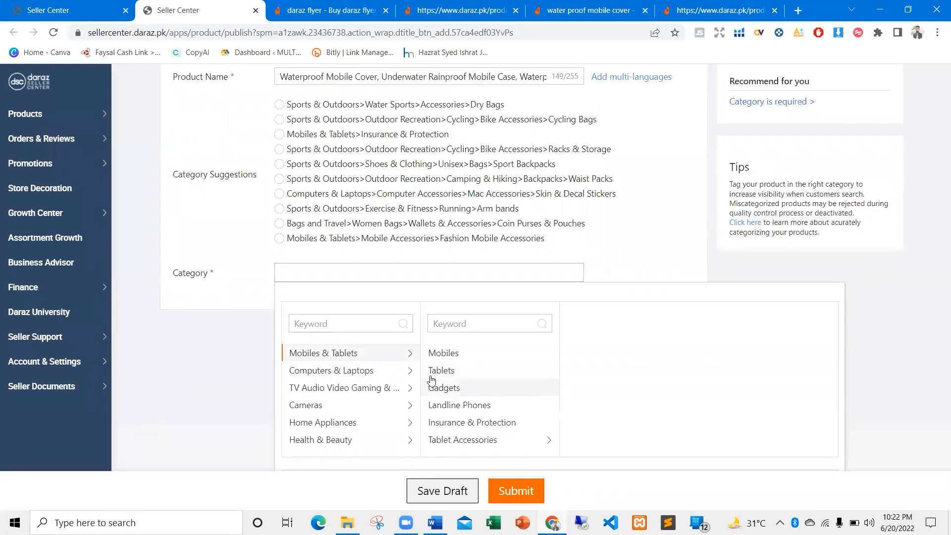
scroll(466, 416, "down", 1)
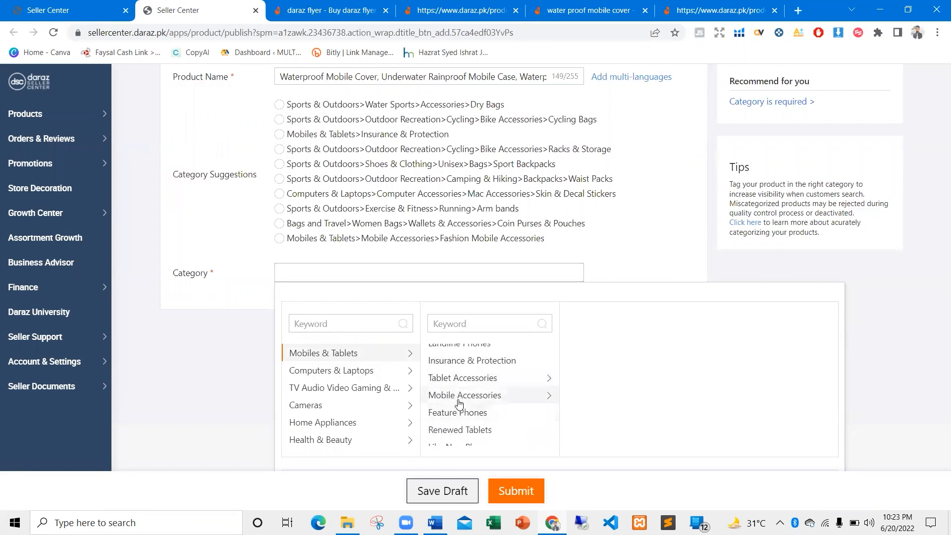
left_click(491, 396)
scroll(589, 392, "down", 3)
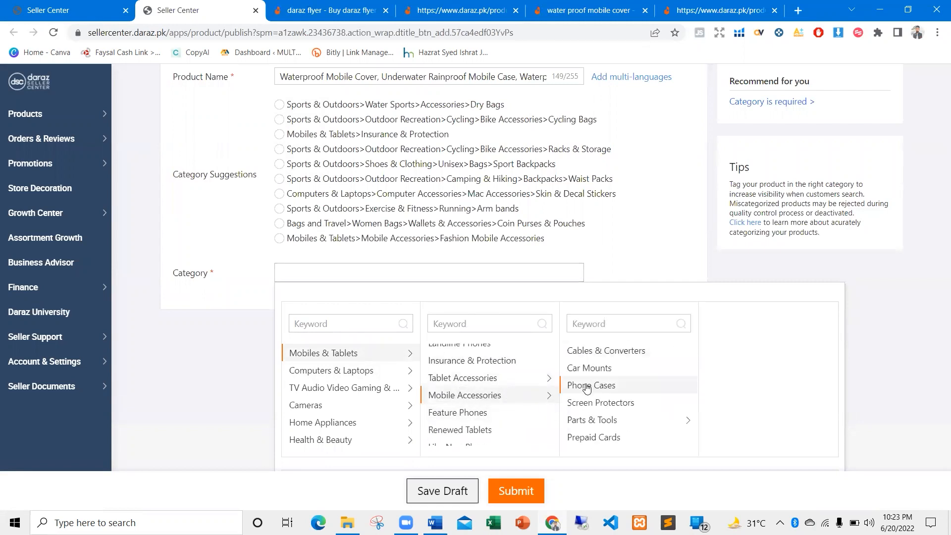
scroll(587, 389, "down", 2)
scroll(584, 390, "up", 2)
scroll(744, 388, "down", 1)
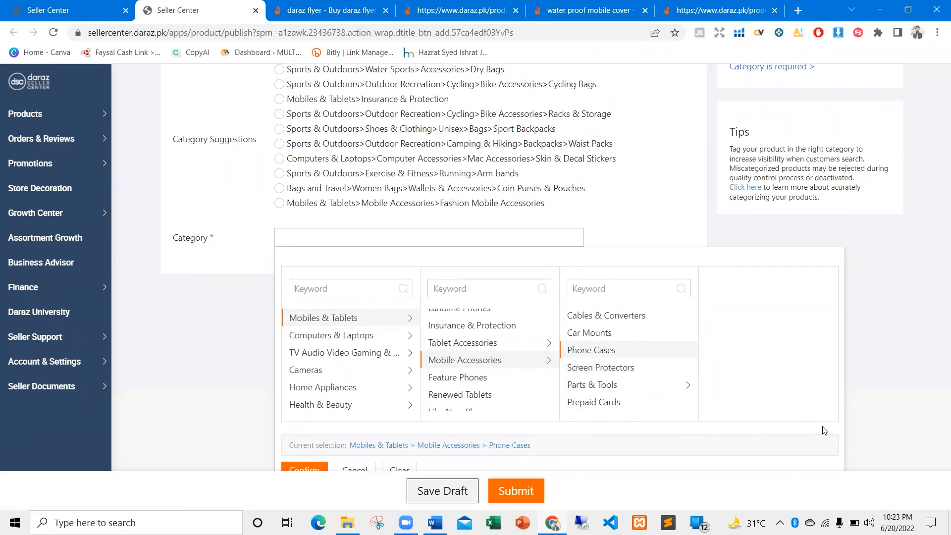
left_click(925, 362)
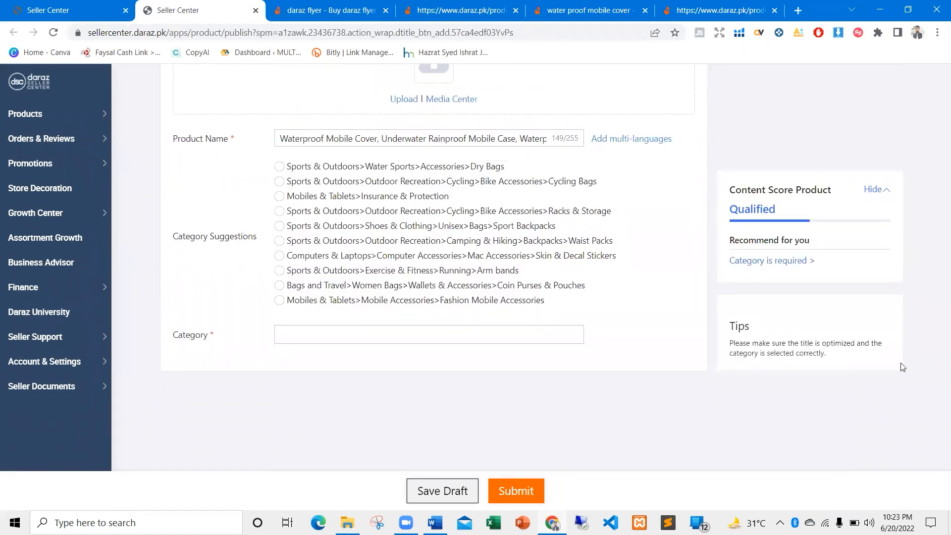
Set the product's Category to Mobiles & Tablets > Mobile Accessories > Phone Cases and confirm the selection
key("ctrl+minus")
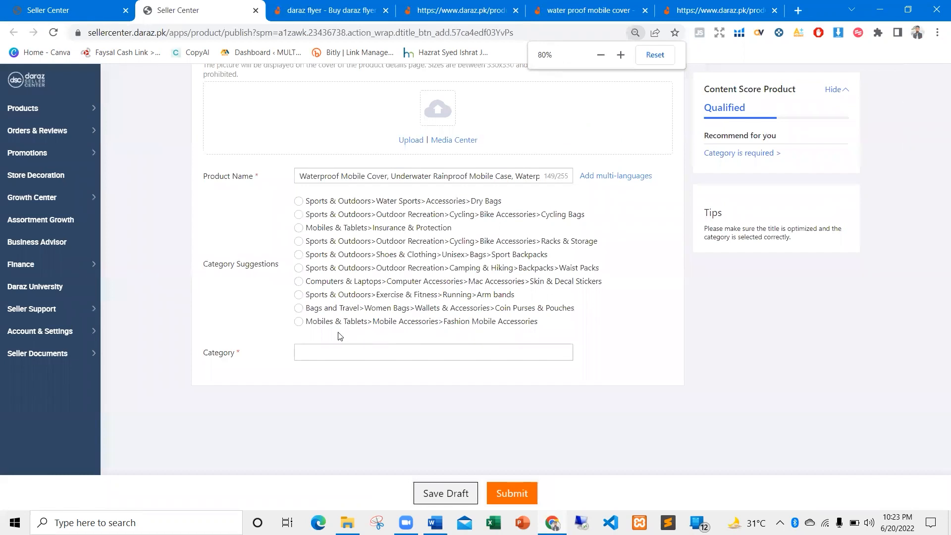
left_click(340, 367)
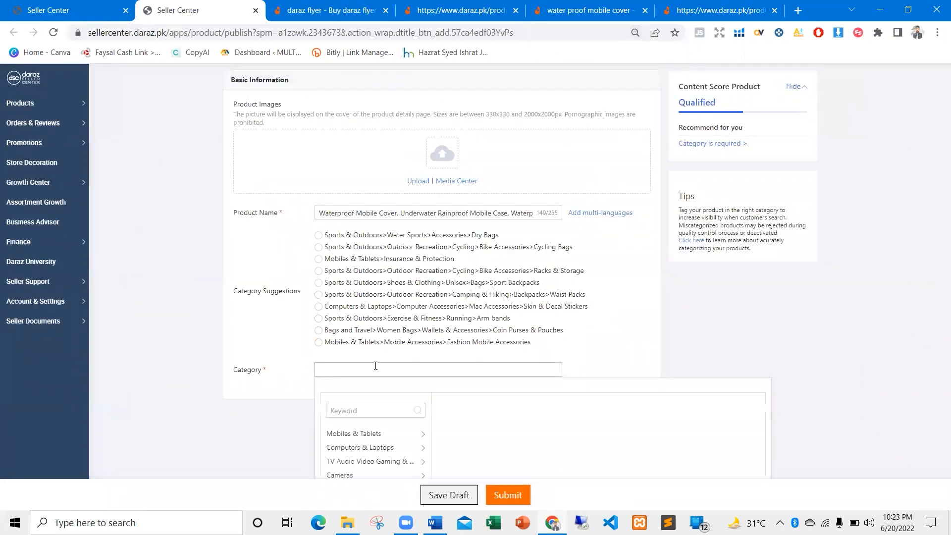
scroll(355, 364, "down", 2)
left_click(356, 362)
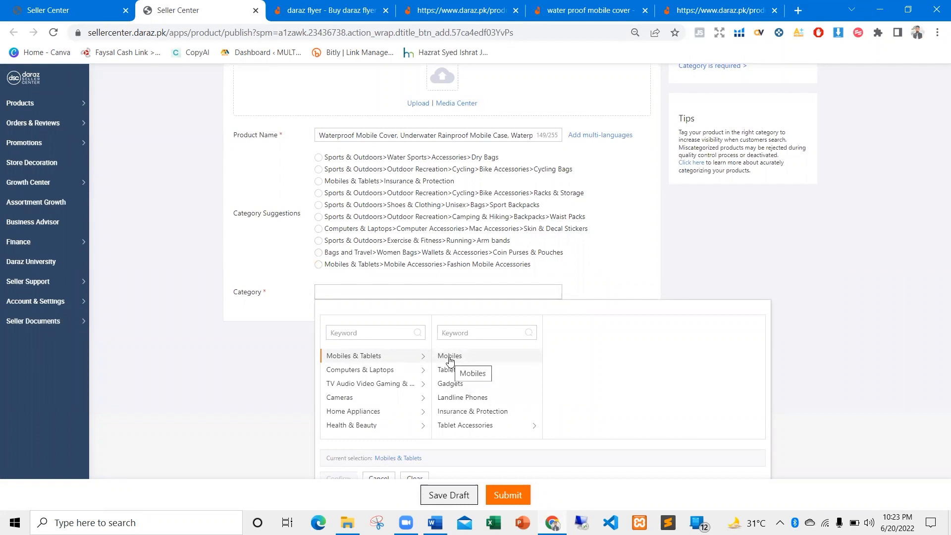
scroll(456, 421, "down", 2)
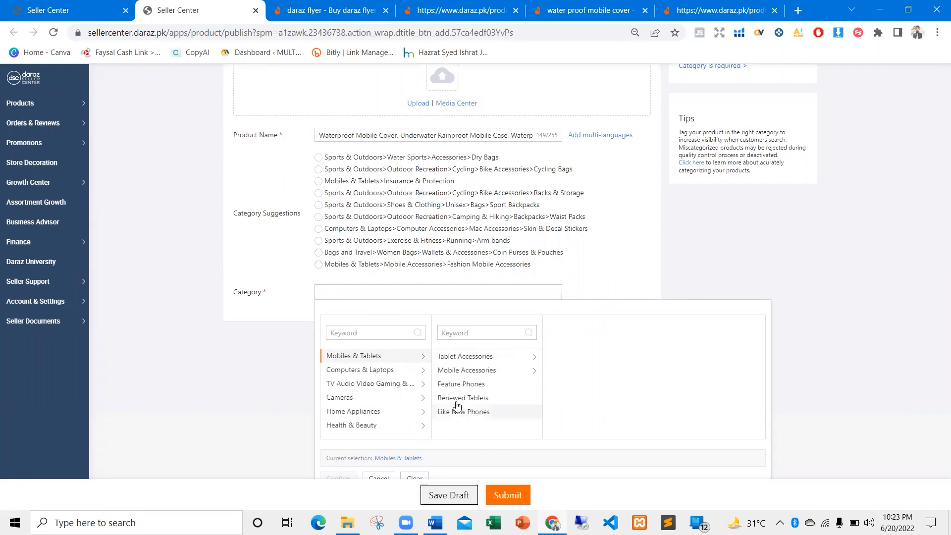
left_click(463, 372)
scroll(565, 402, "down", 2)
scroll(564, 402, "down", 2)
left_click(562, 359)
scroll(574, 378, "down", 2)
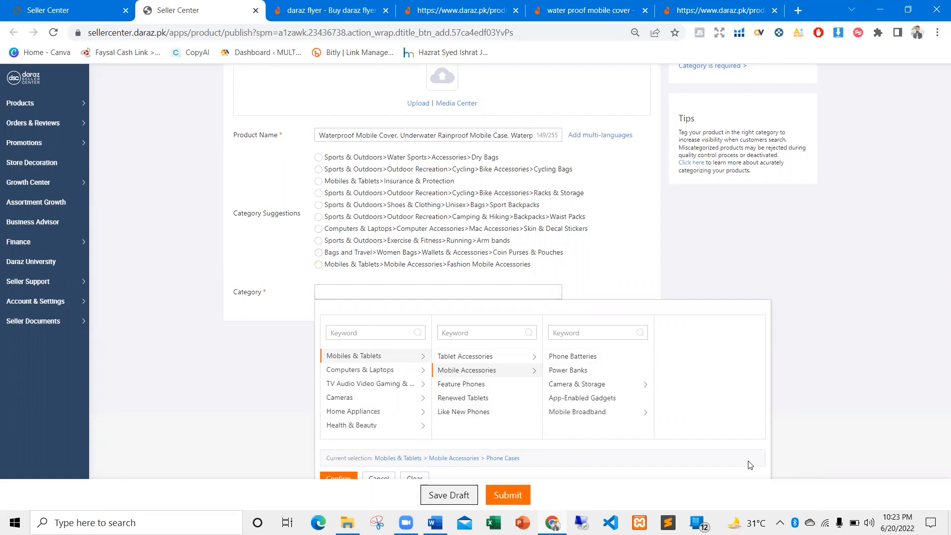
left_click(339, 478)
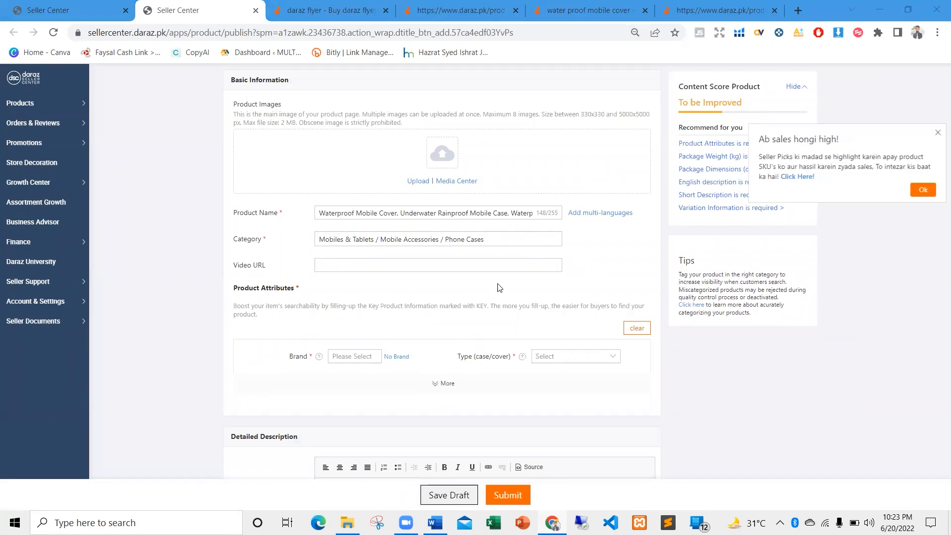
Restore the page zoom to 100% and review the product form down to its Detailed Description section
left_click(635, 32)
left_click(620, 55)
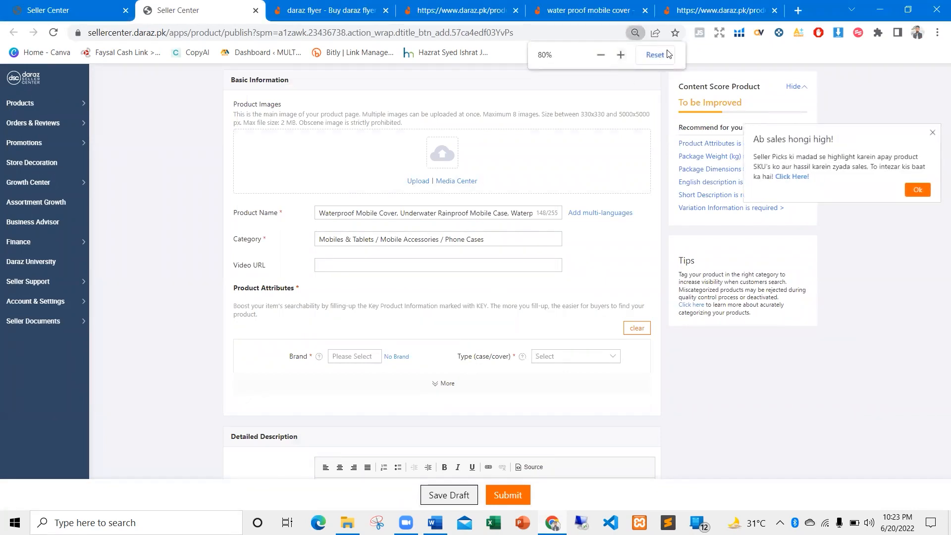
left_click(621, 55)
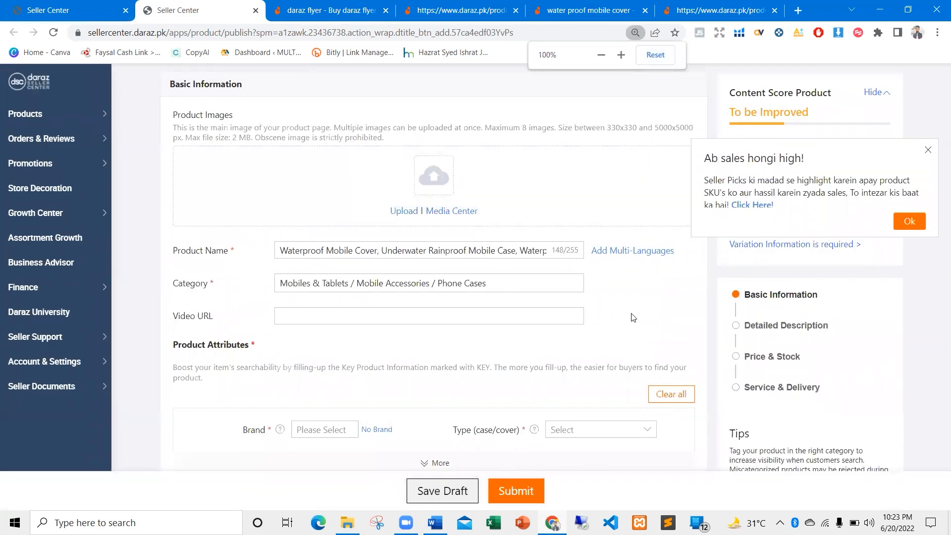
scroll(327, 255, "down", 3)
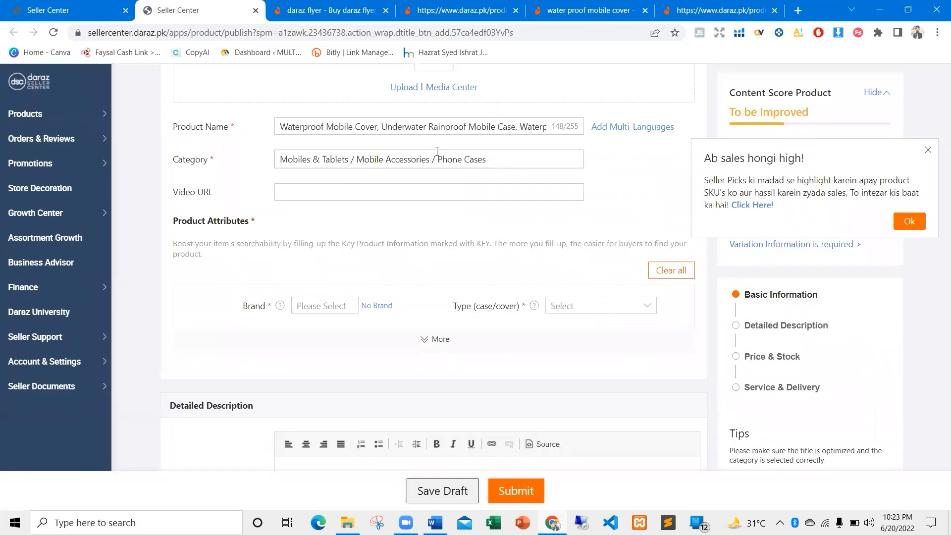
scroll(325, 274, "down", 10)
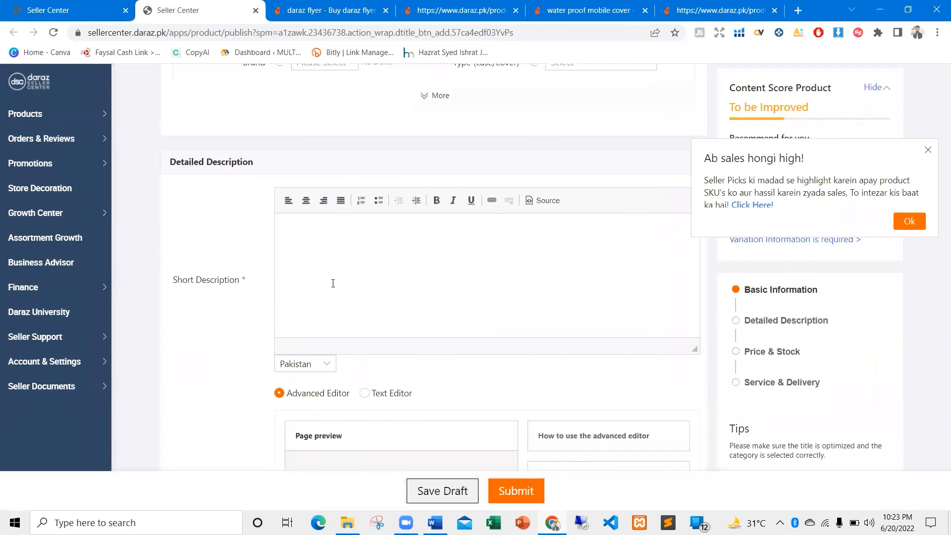
Review the product form's description and Price & Stock sections, dismiss the "Ab sales hongi high!" notification and return to Basic Information
scroll(232, 289, "down", 13)
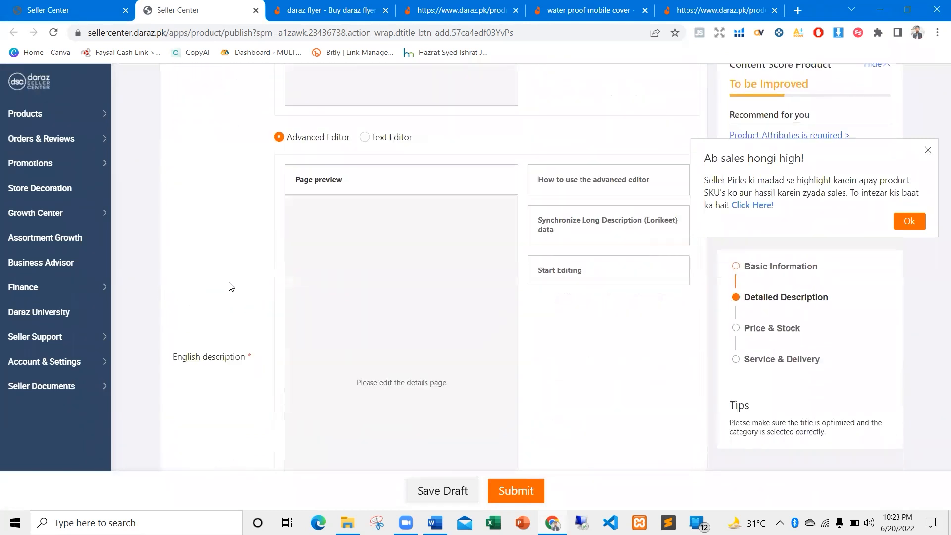
scroll(263, 267, "down", 9)
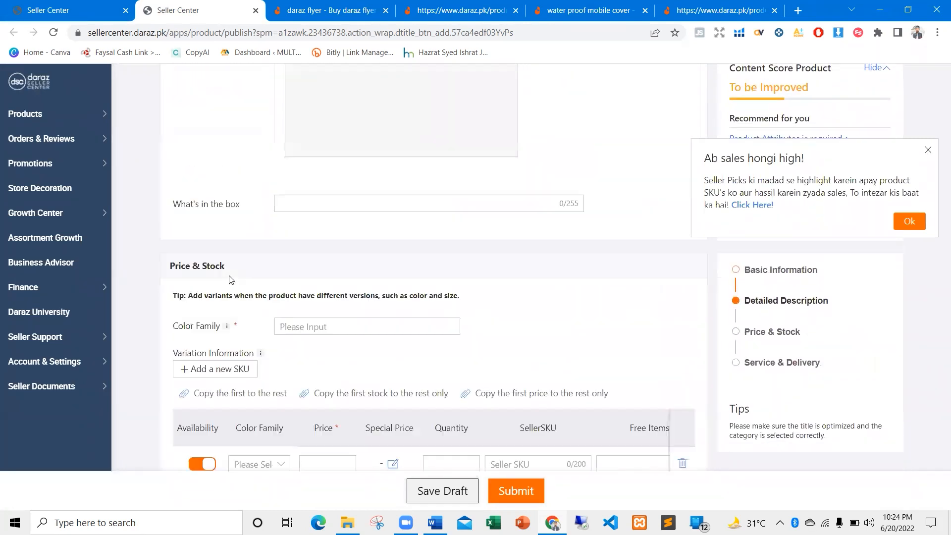
scroll(297, 256, "up", 20)
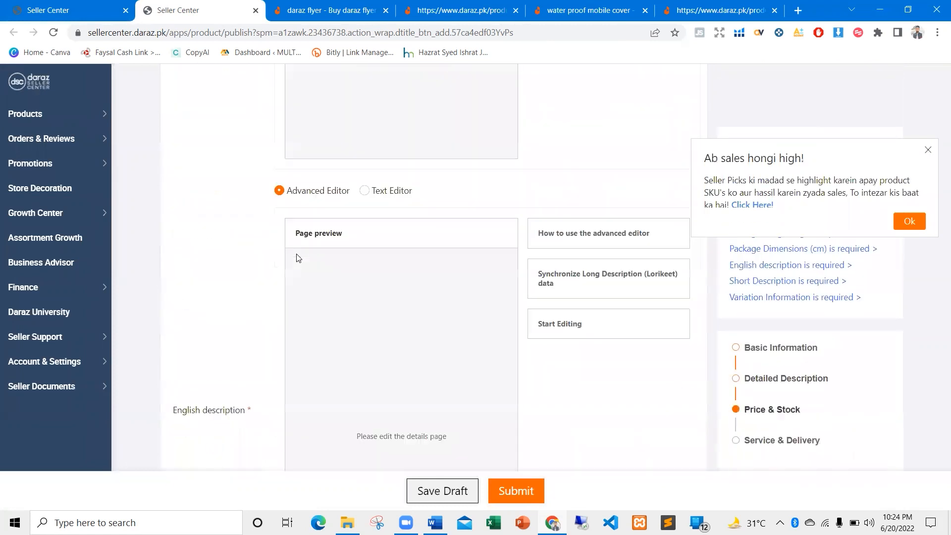
left_click(928, 151)
scroll(251, 334, "up", 2)
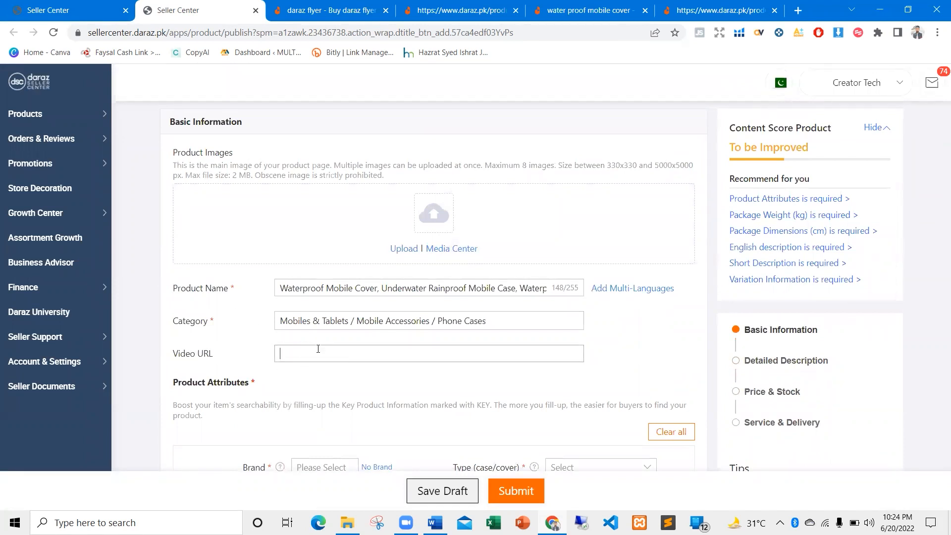
Open youtube.com in a new tab and copy the link of the "INFLATION: The Impact On E-Commerce & Amazon FBA in 2023" video
left_click(795, 10)
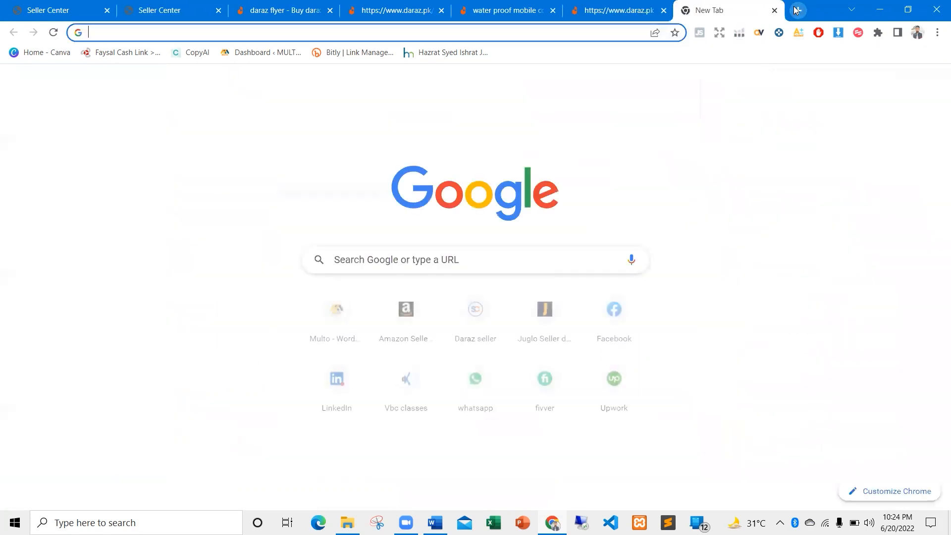
type("da")
key("BackSpace")
key("BackSpace")
key("BackSpace")
type("youtube.com")
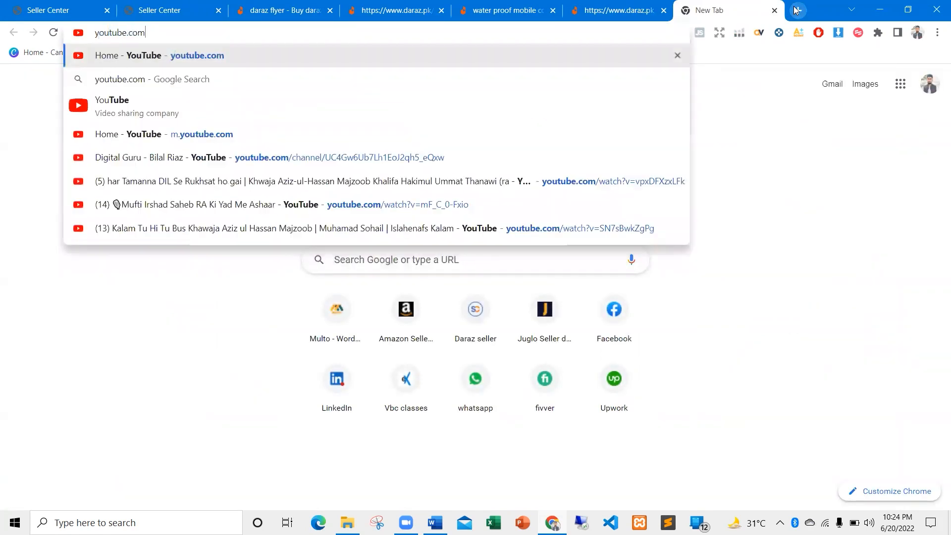
key("Return")
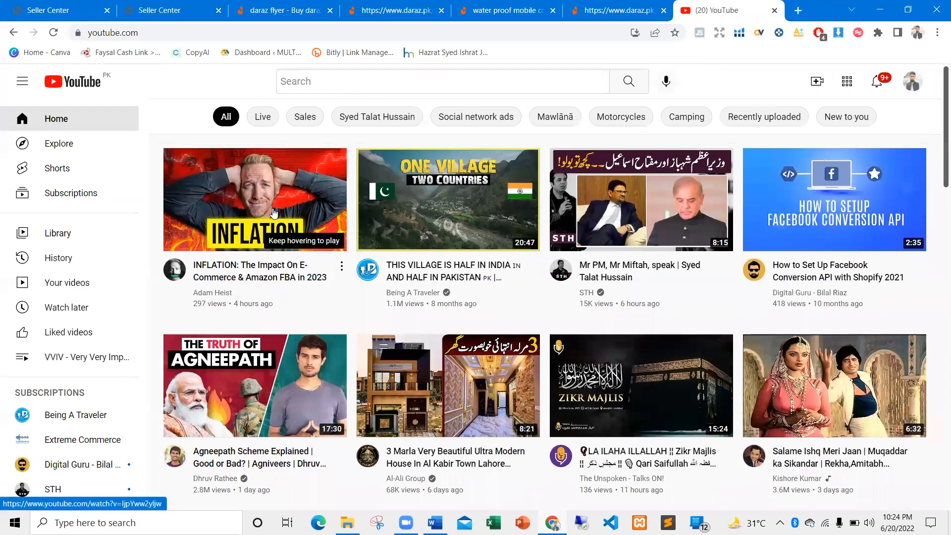
right_click(255, 205)
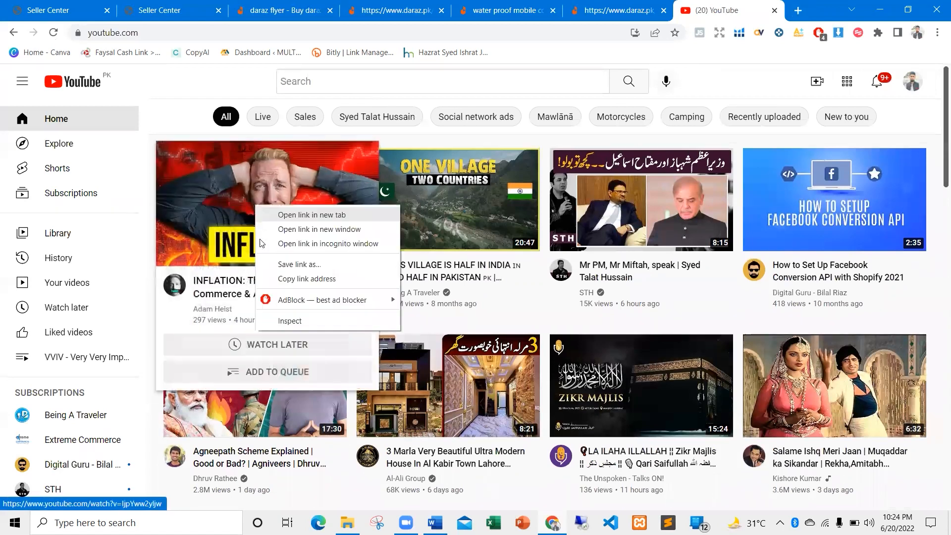
left_click(291, 282)
Close the FRAKIN waterproof pouch page and paste the copied YouTube link as the listing's Video URL
left_click(616, 11)
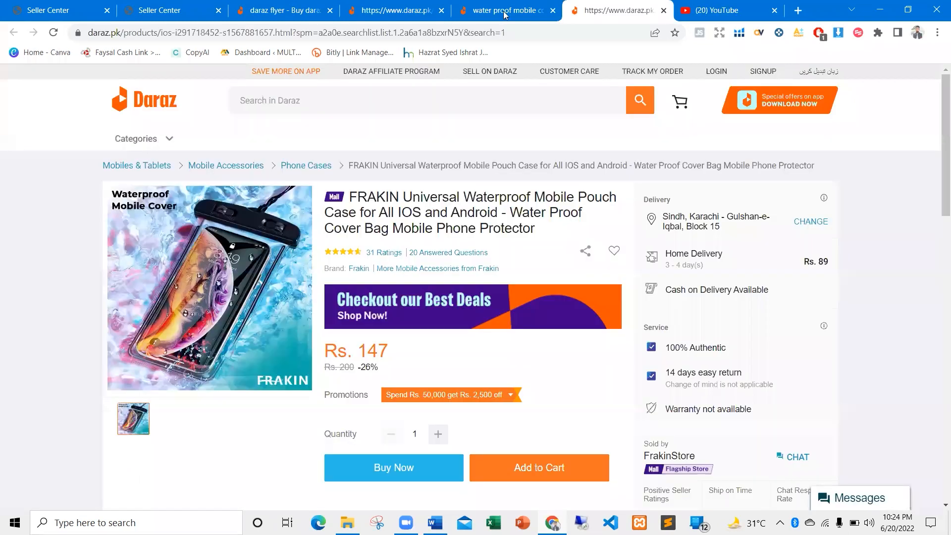
left_click(664, 10)
left_click(285, 11)
key("ctrl+shift+Tab")
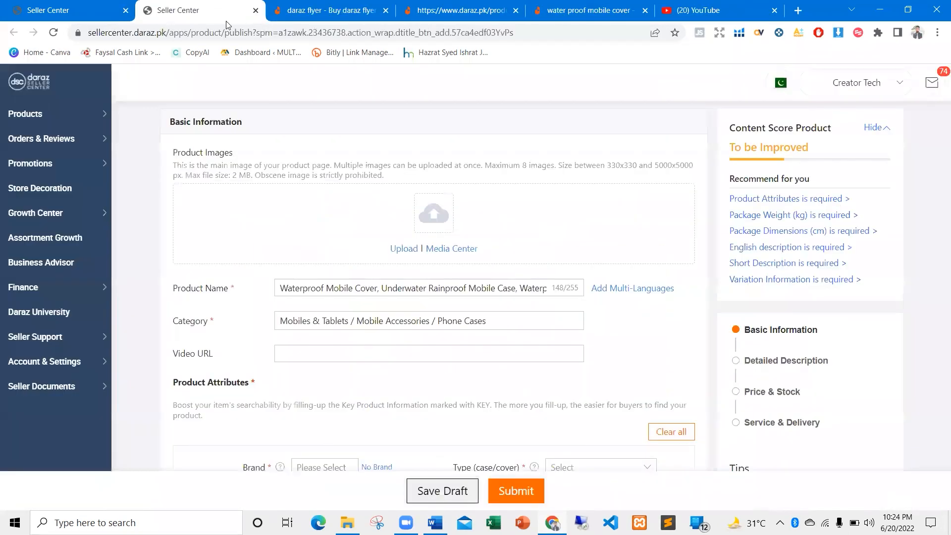
left_click(296, 354)
key("ctrl+v")
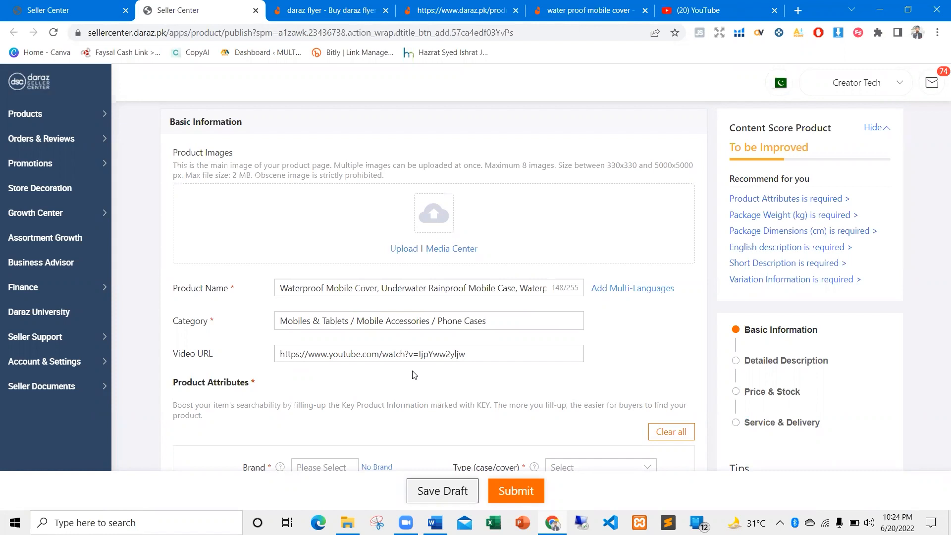
Check which options the Brand attribute offers and dismiss the "Ab sales hongi high!" notification
scroll(416, 374, "down", 3)
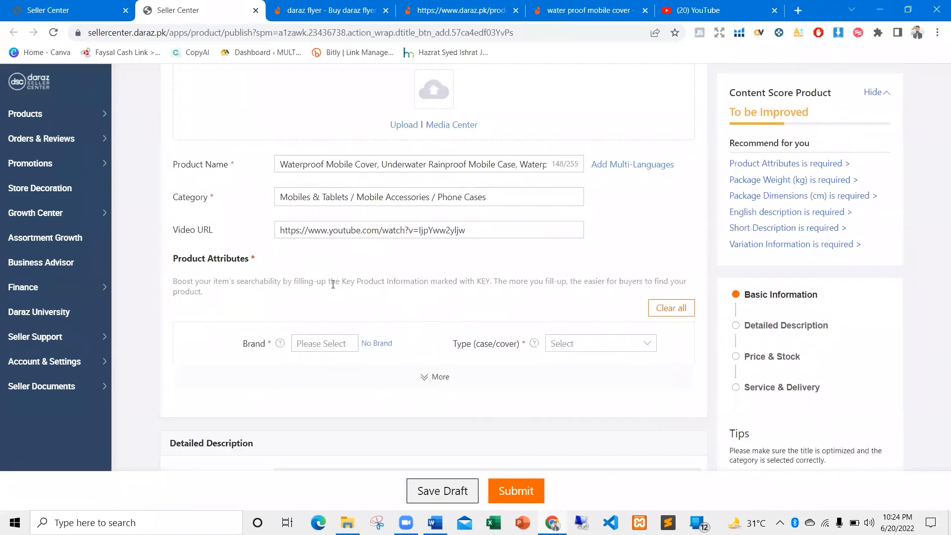
scroll(333, 285, "down", 1)
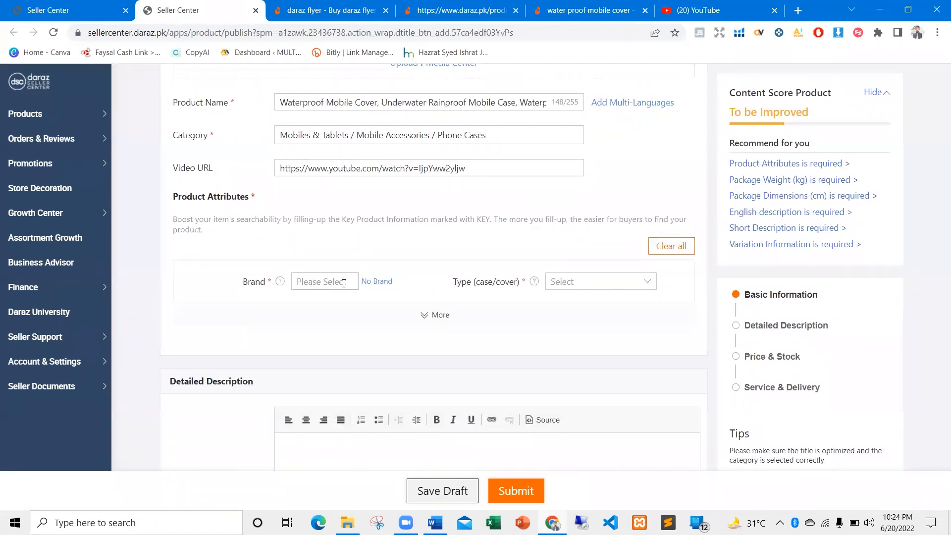
left_click(332, 282)
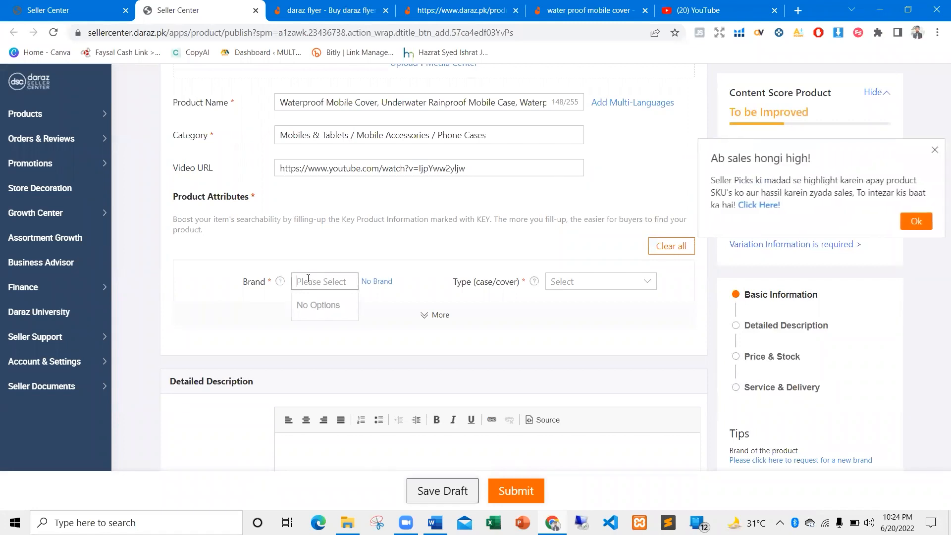
left_click(929, 151)
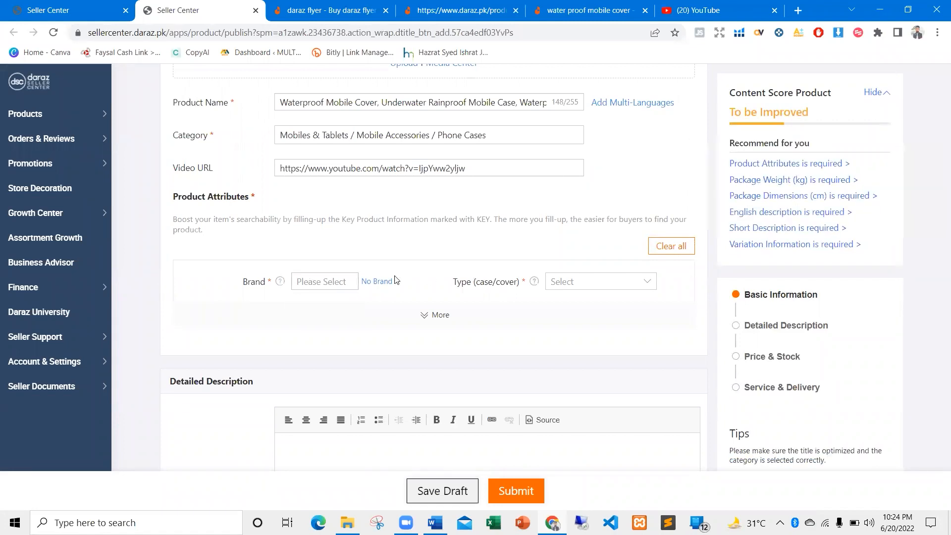
left_click(310, 282)
Open the Request New Brand page from the Brand attribute's help, look over its form and close it without submitting
mouse_move(280, 285)
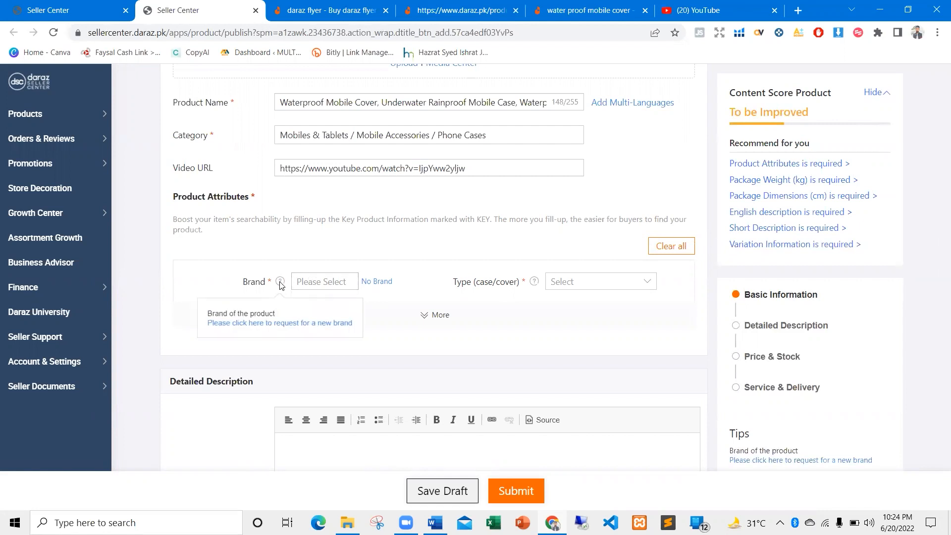
left_click(243, 325)
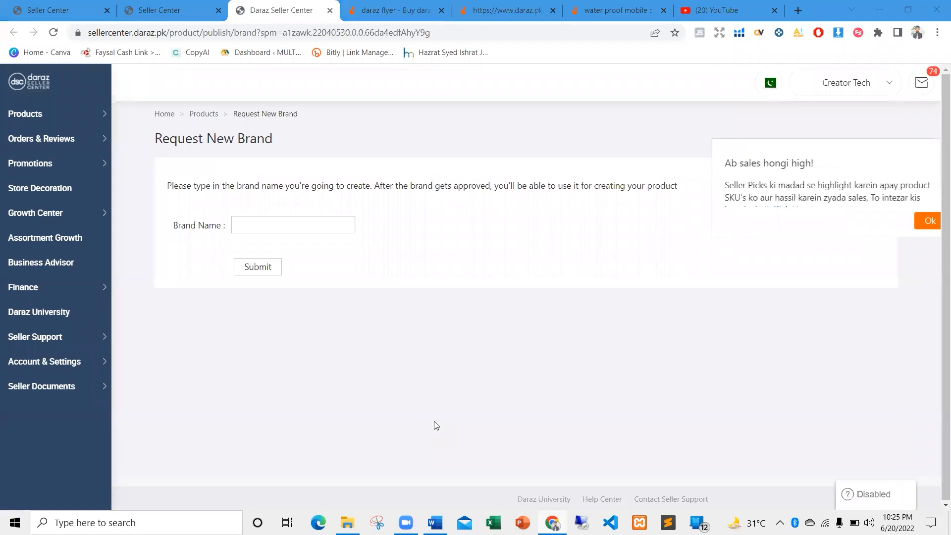
left_click(241, 222)
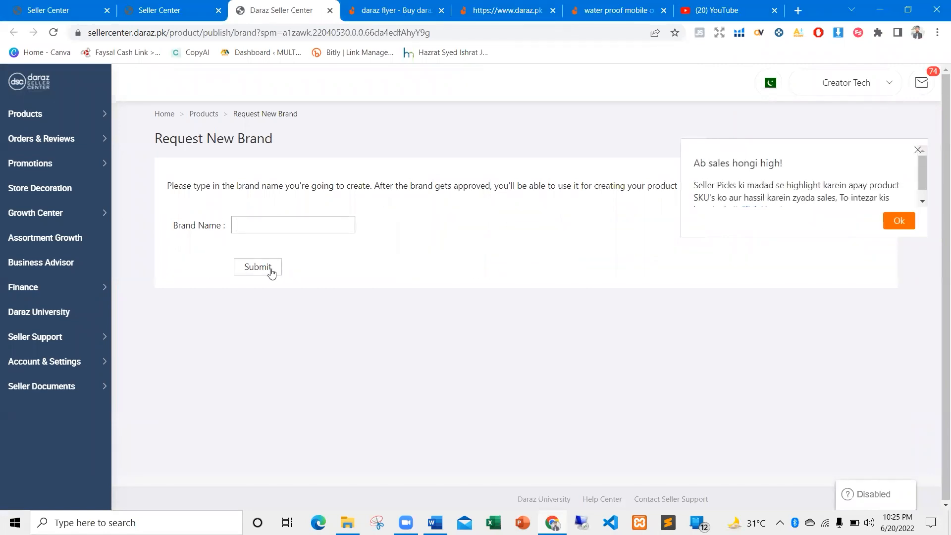
double_click(915, 151)
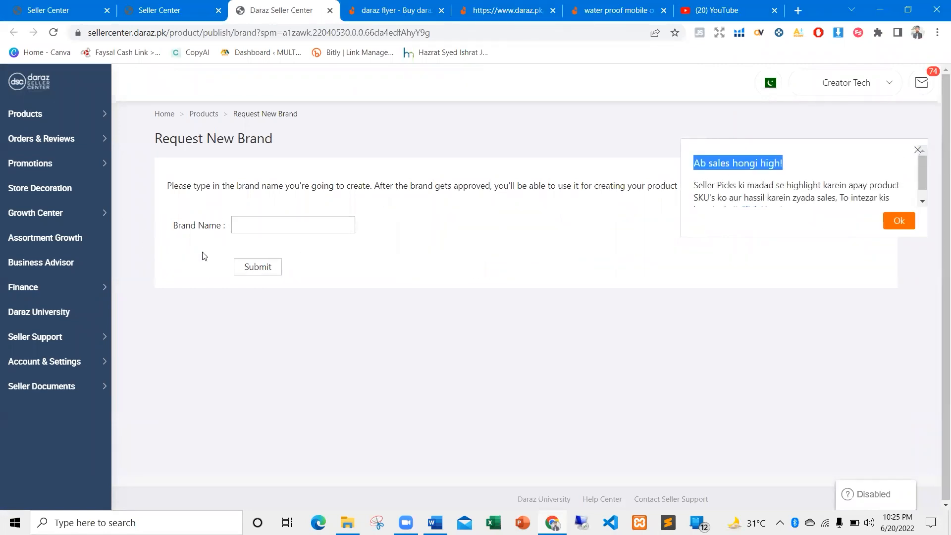
left_click(284, 304)
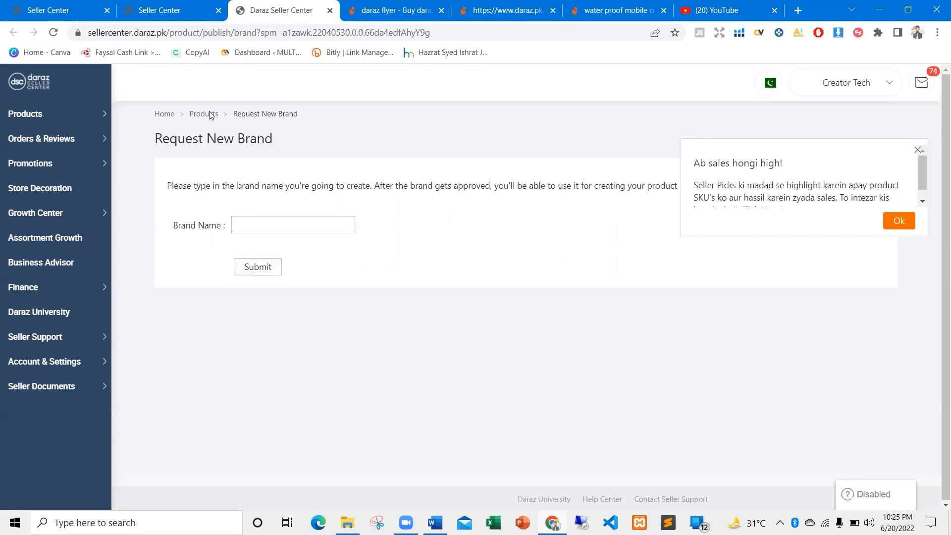
left_click(330, 10)
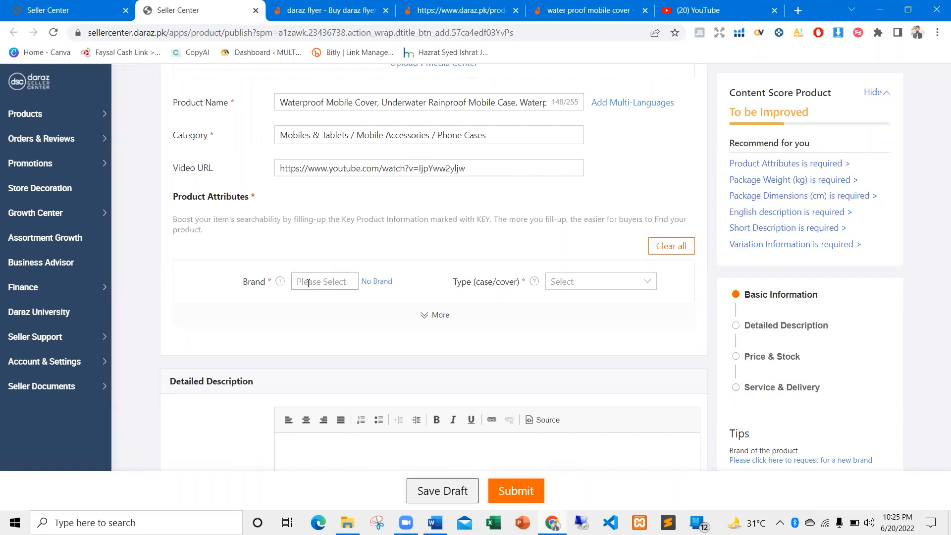
Set the product's Brand to No Brand and expand the additional product attributes
left_click(376, 281)
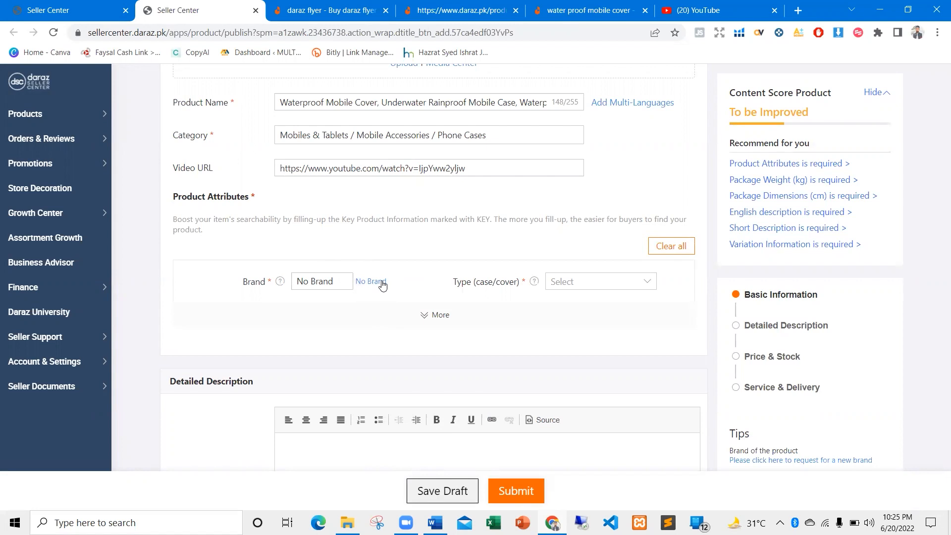
left_click(448, 315)
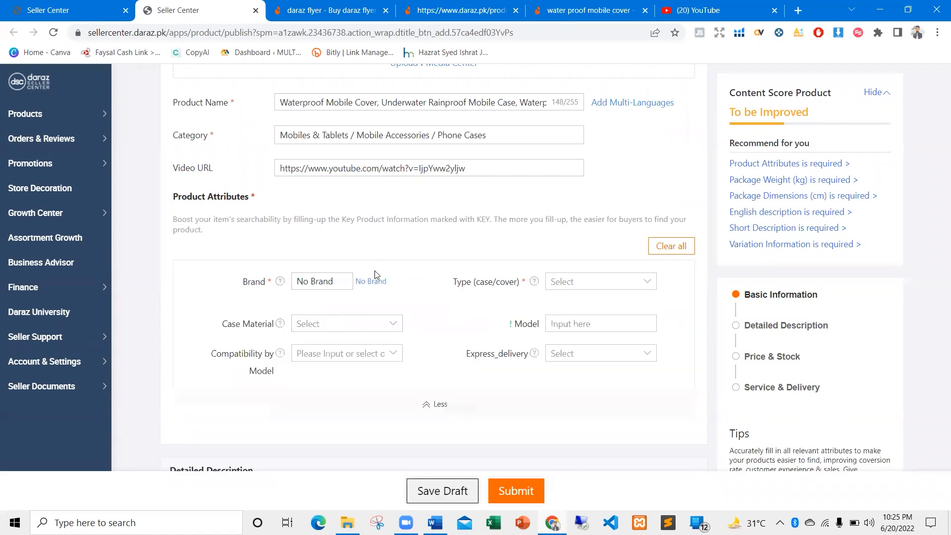
left_click(432, 404)
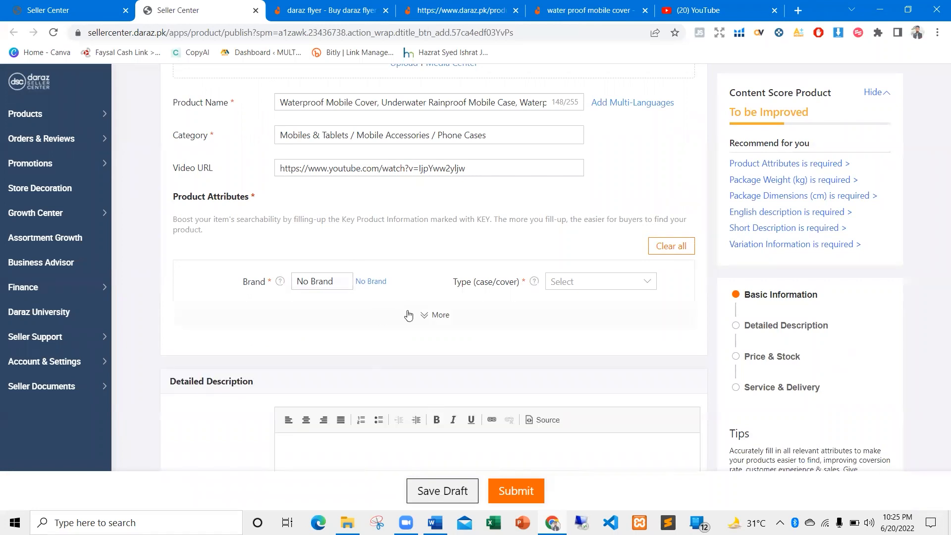
left_click(440, 317)
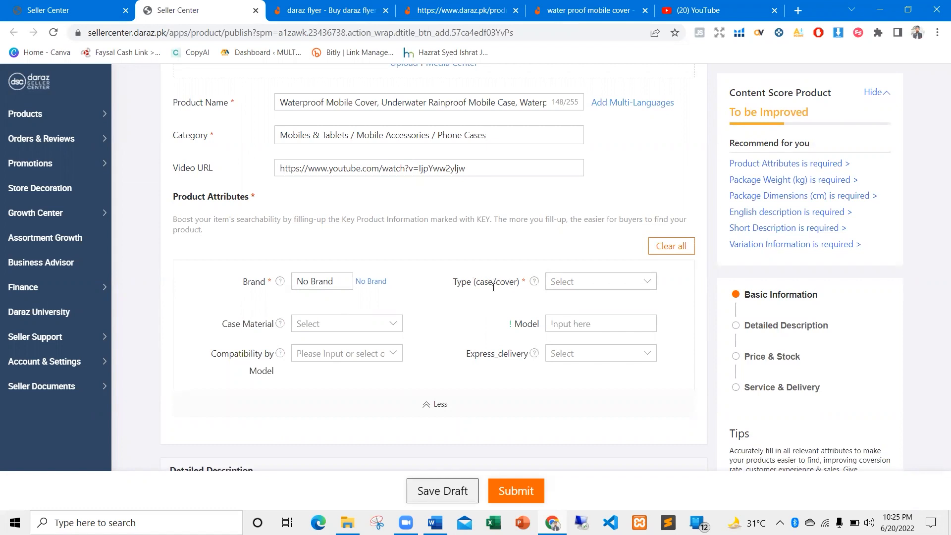
Set Type (case/cover) to Case and Case Material to Plastic / Polycarbonate
left_click(575, 288)
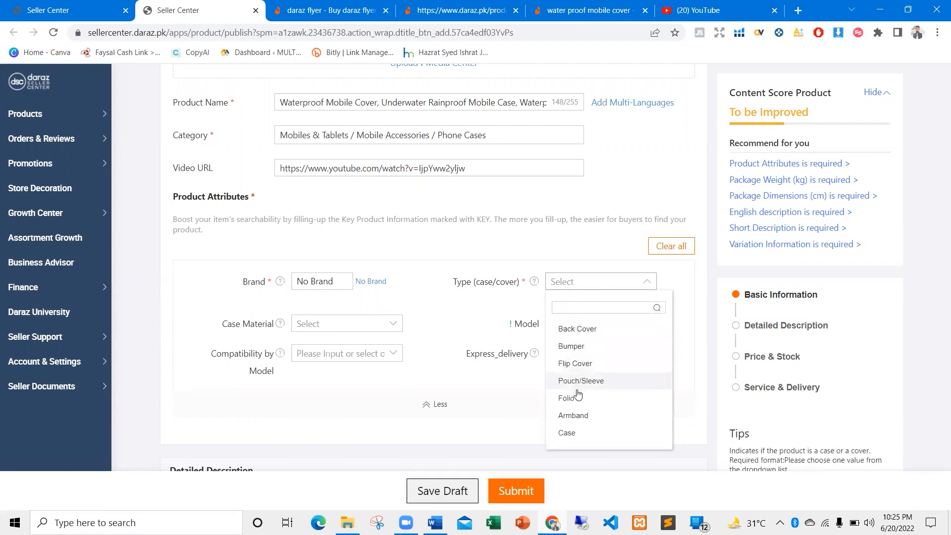
left_click(568, 433)
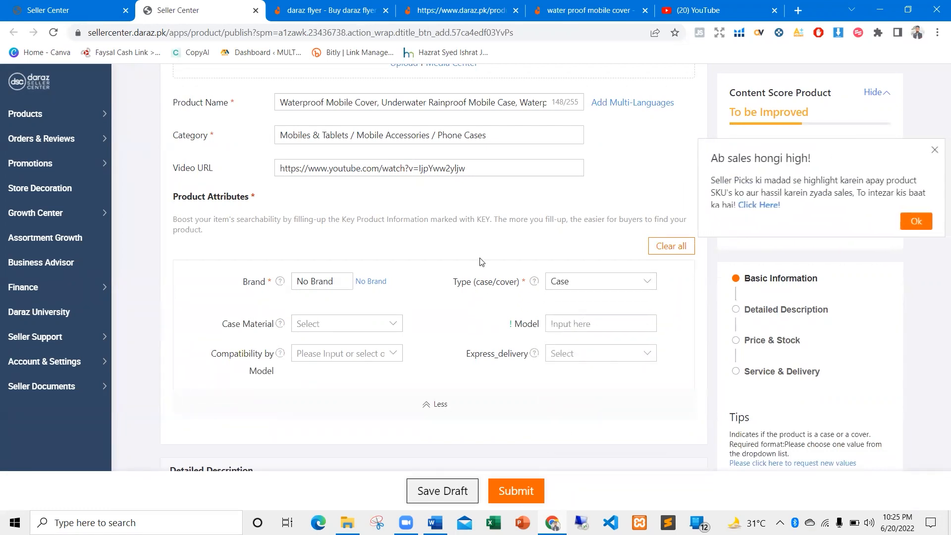
left_click(318, 328)
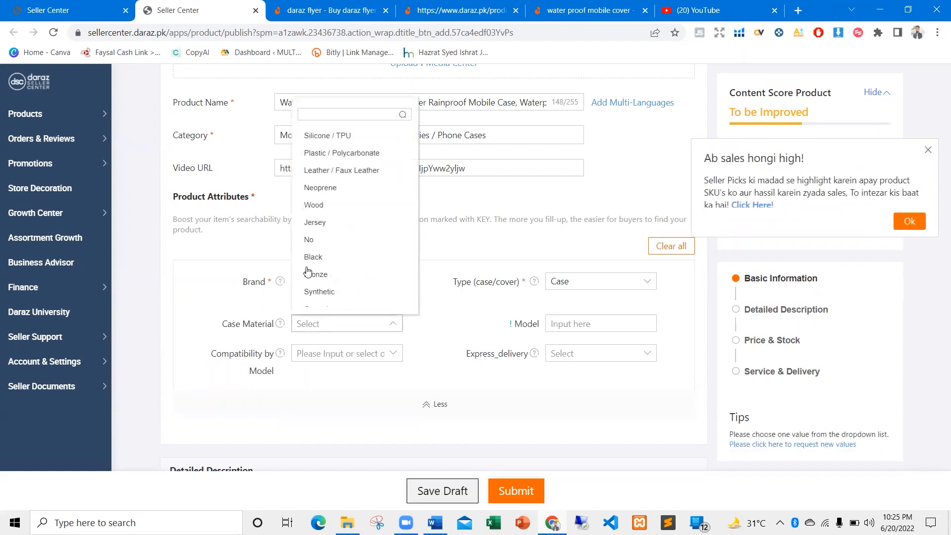
left_click(335, 157)
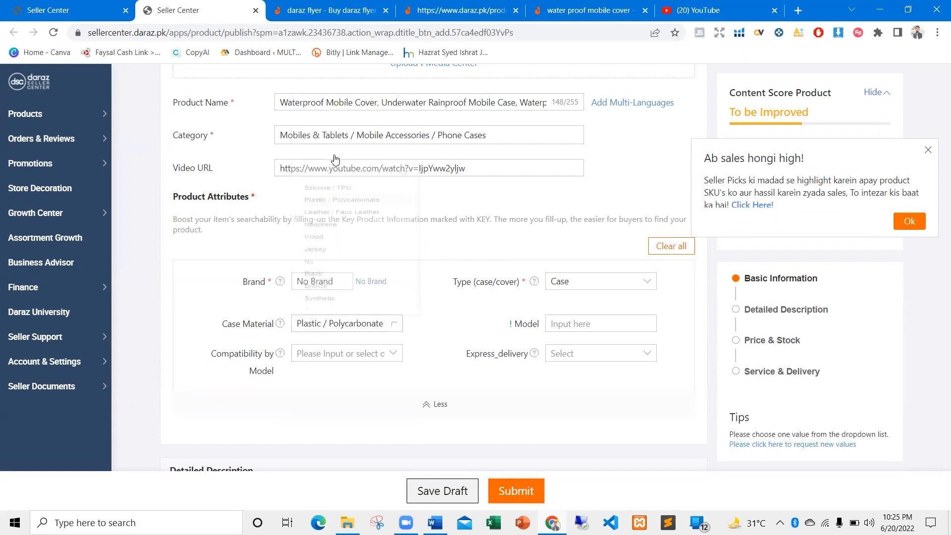
Enter CREATOR TECH MOBILE COVER as the product's Model
left_click(576, 322)
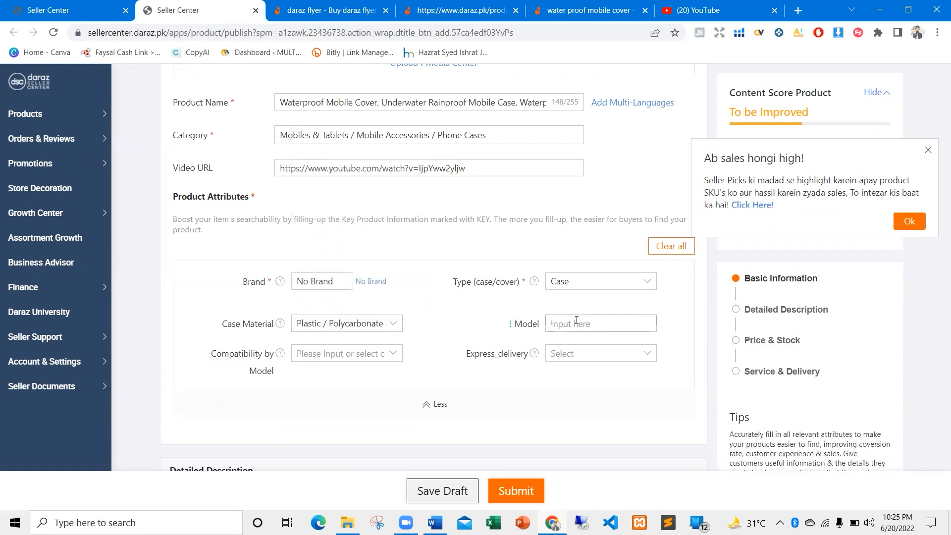
type("CREATOR TECH")
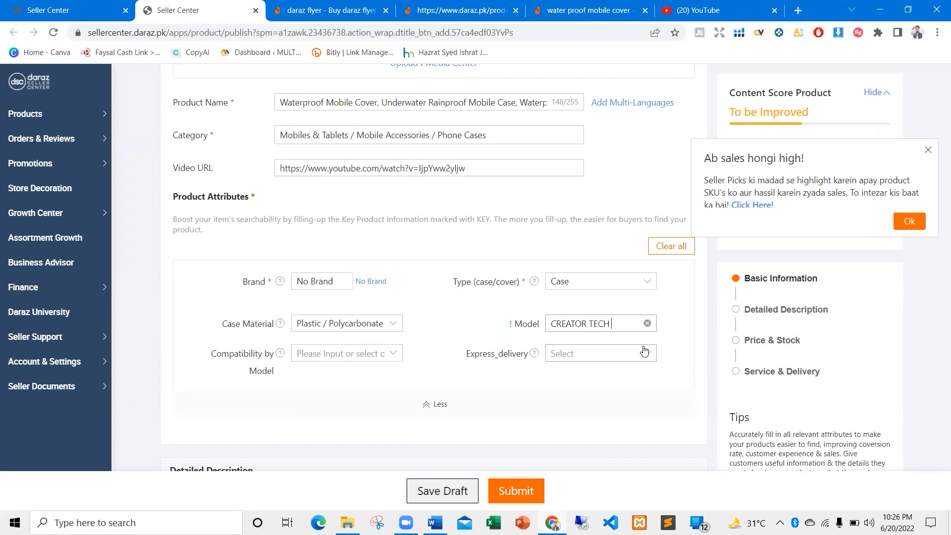
type(" MOBILE COVER")
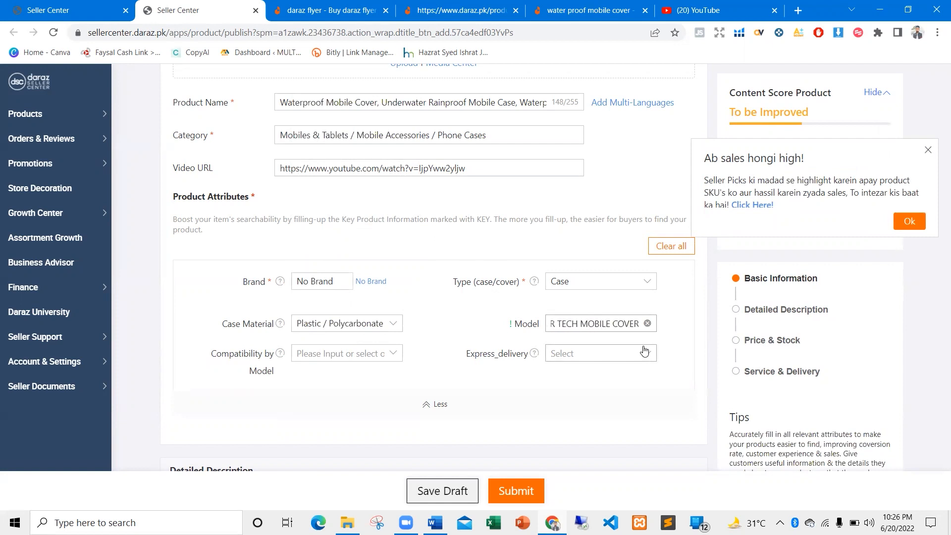
Set Compatibility by Model to the custom value forAllDevices
left_click(347, 358)
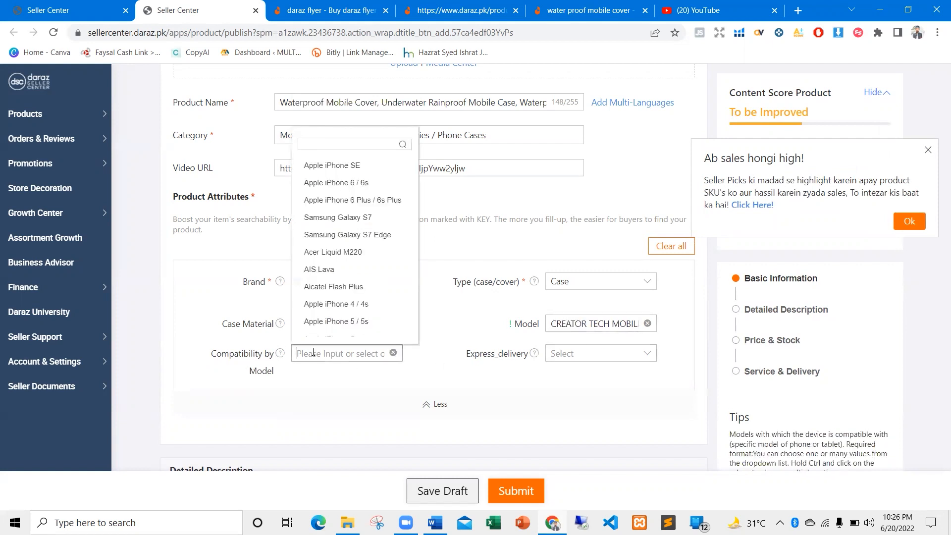
type("worko")
key("BackSpace")
key("BackSpace")
key("BackSpace")
type("for")
type("AllDev")
left_click(438, 331)
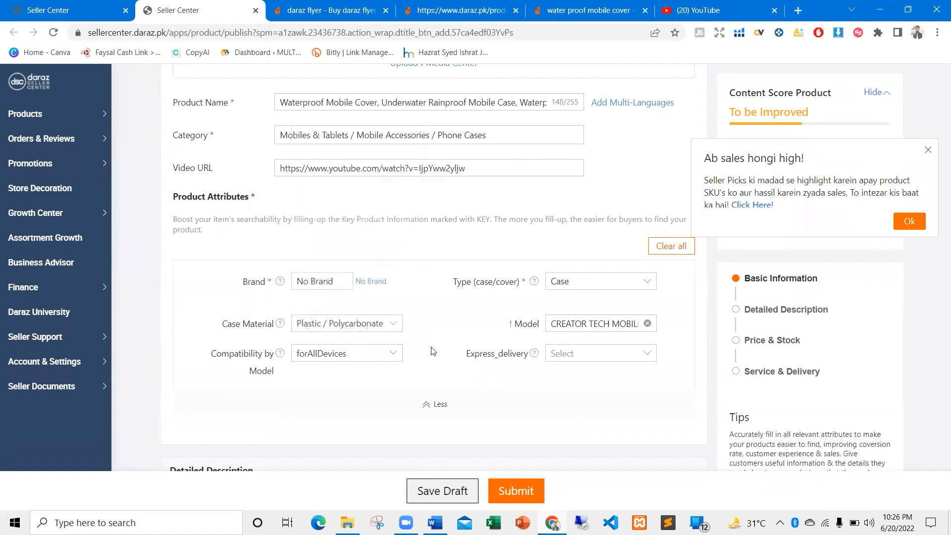
Check the Express_delivery choices without selecting one and go on to the Detailed Description section
left_click(581, 357)
left_click(520, 368)
scroll(549, 339, "down", 3)
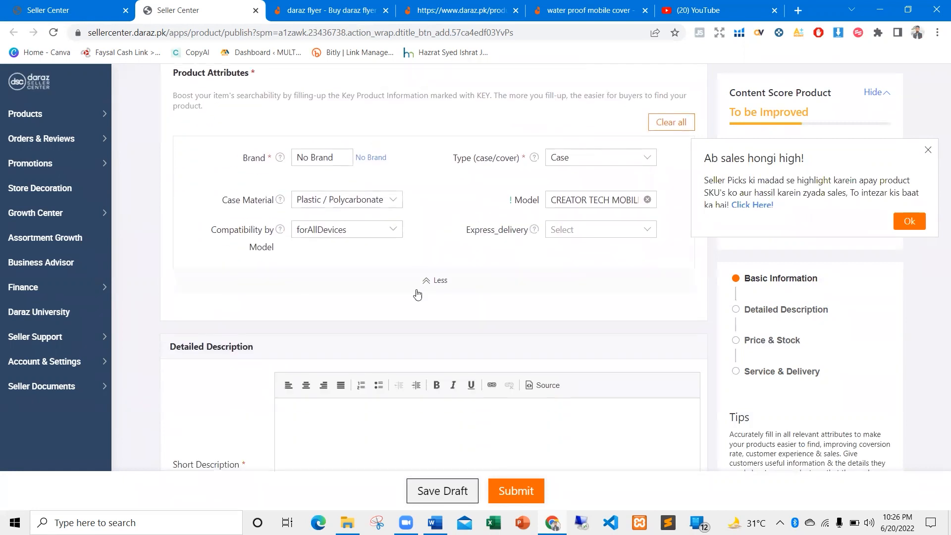
Examine the empty Short Description field and the Highlights list in the Word document 30-Waterproof Mobile Cover
scroll(416, 293, "down", 4)
left_click(353, 257)
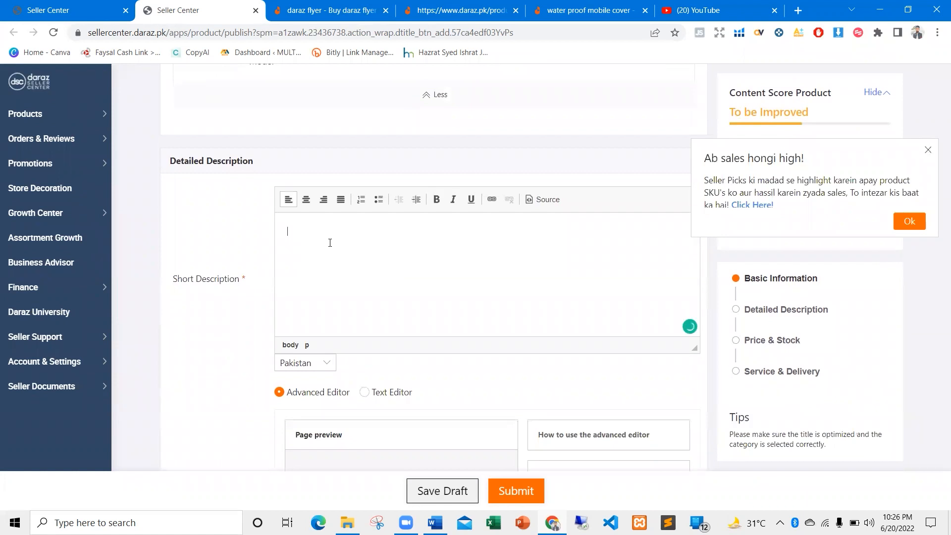
scroll(348, 246, "down", 1)
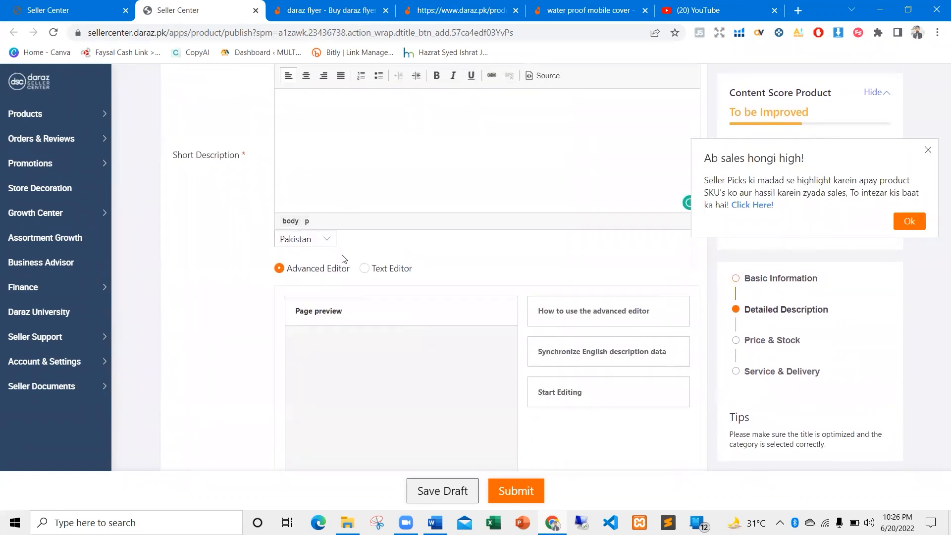
double_click(239, 227)
left_click(345, 173)
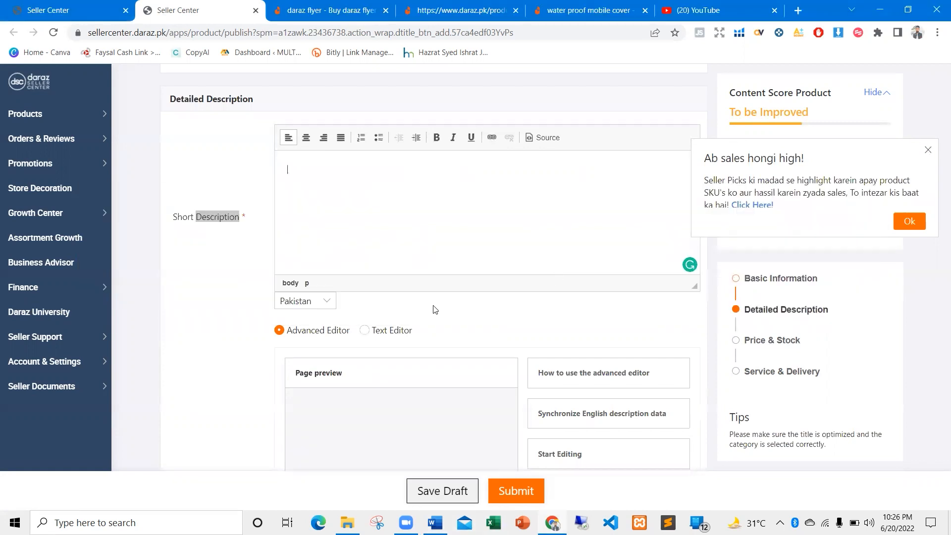
key("alt+Tab")
left_click(563, 267)
scroll(369, 299, "down", 5)
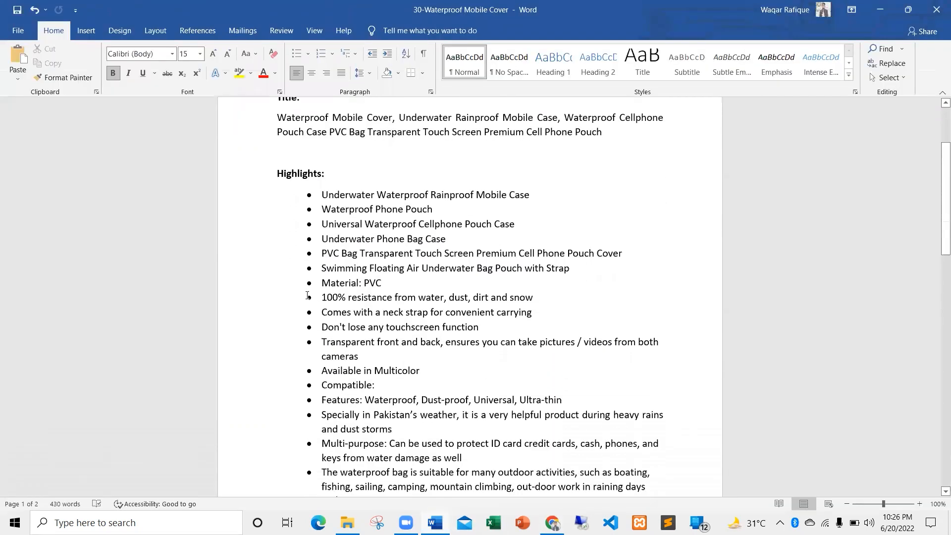
Return to Seller Center in the browser and look through the Short Description and Long Description (Lorikeet) areas
key("alt+Tab")
scroll(365, 328, "down", 10)
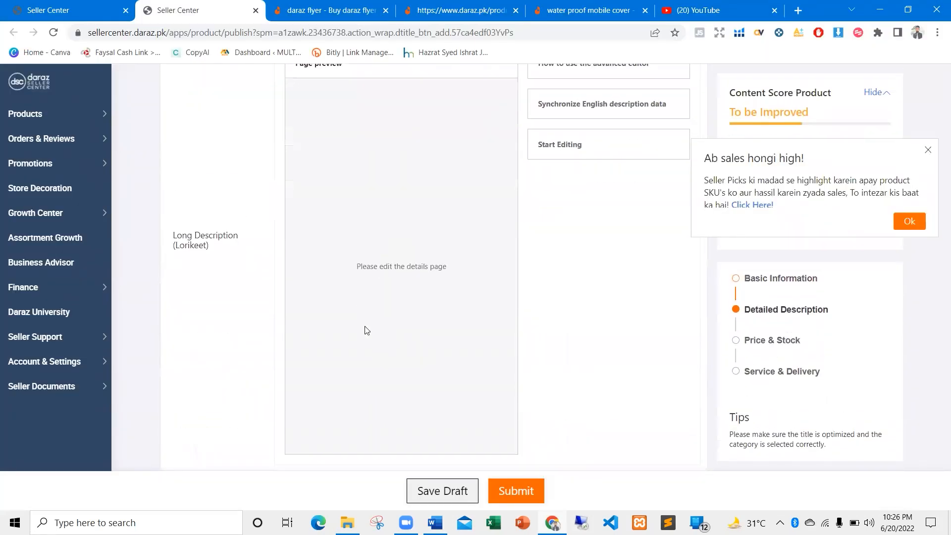
scroll(364, 329, "up", 2)
scroll(365, 330, "down", 8)
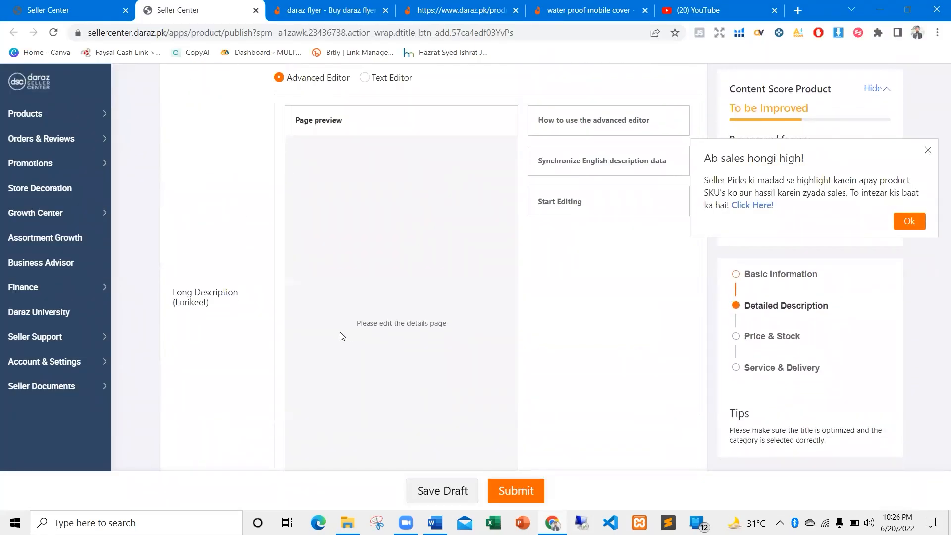
scroll(342, 336, "up", 10)
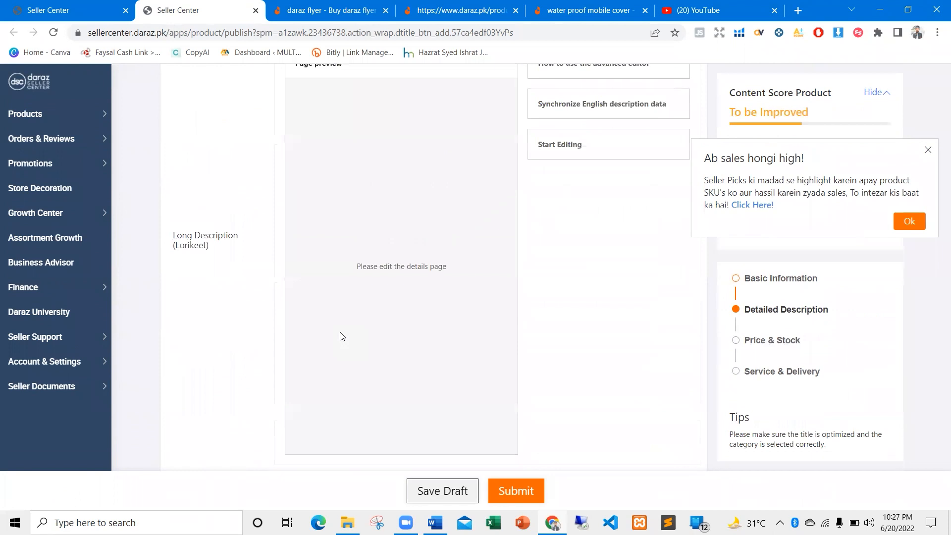
scroll(341, 337, "up", 4)
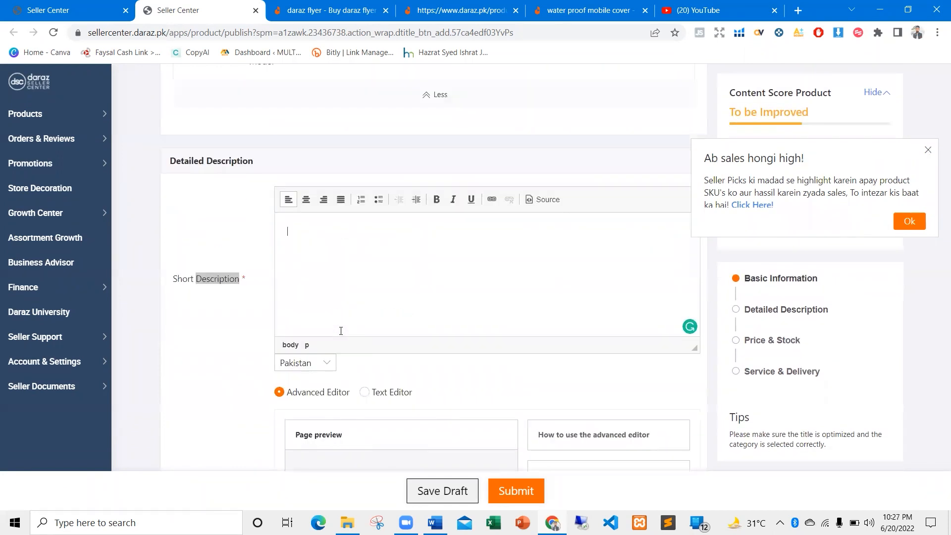
scroll(341, 336, "down", 6)
scroll(340, 335, "down", 10)
scroll(340, 335, "up", 12)
scroll(341, 337, "up", 7)
scroll(318, 258, "down", 5)
scroll(318, 257, "up", 4)
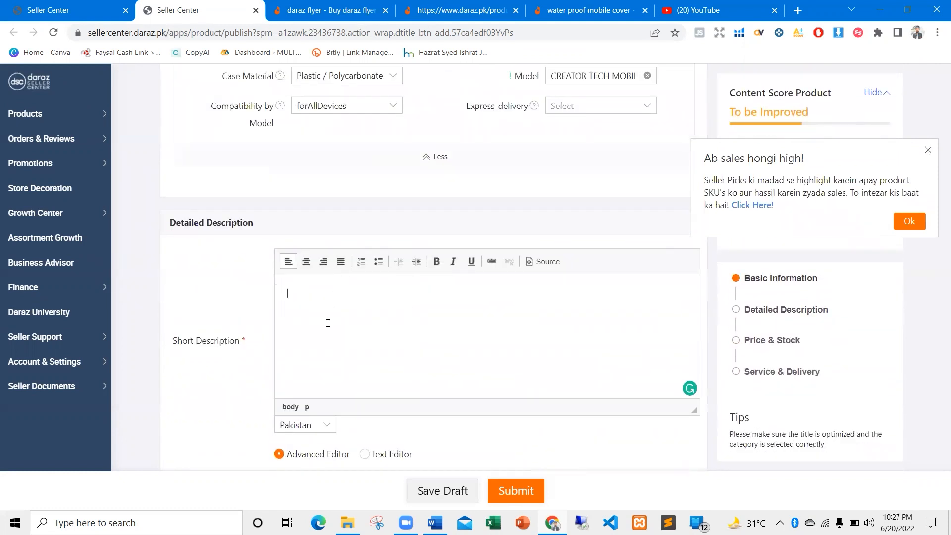
Copy the whole bulleted Highlights list from the Word document and paste it into the listing's Short Description in Seller Center
key("alt+Tab")
scroll(323, 228, "up", 3)
left_click_drag(322, 228, 483, 449)
scroll(483, 450, "down", 1)
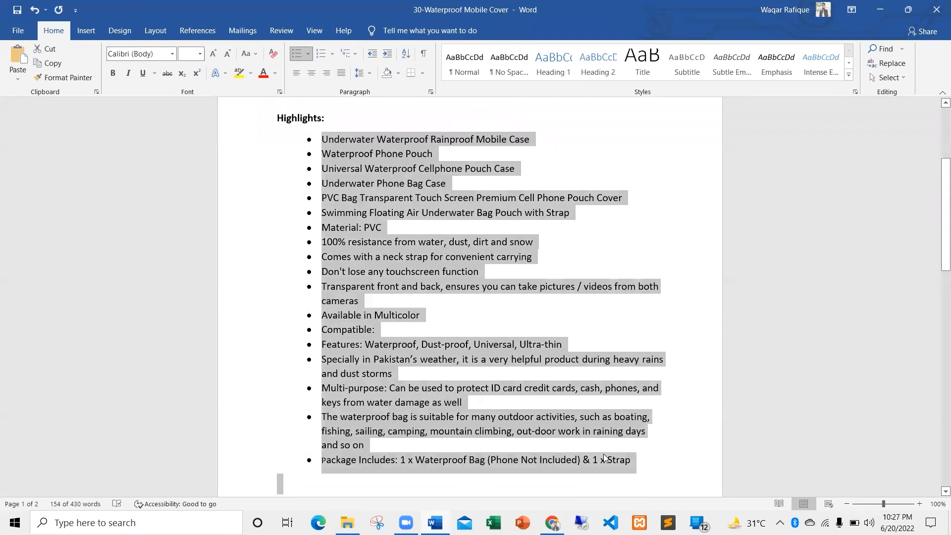
key("alt+Tab")
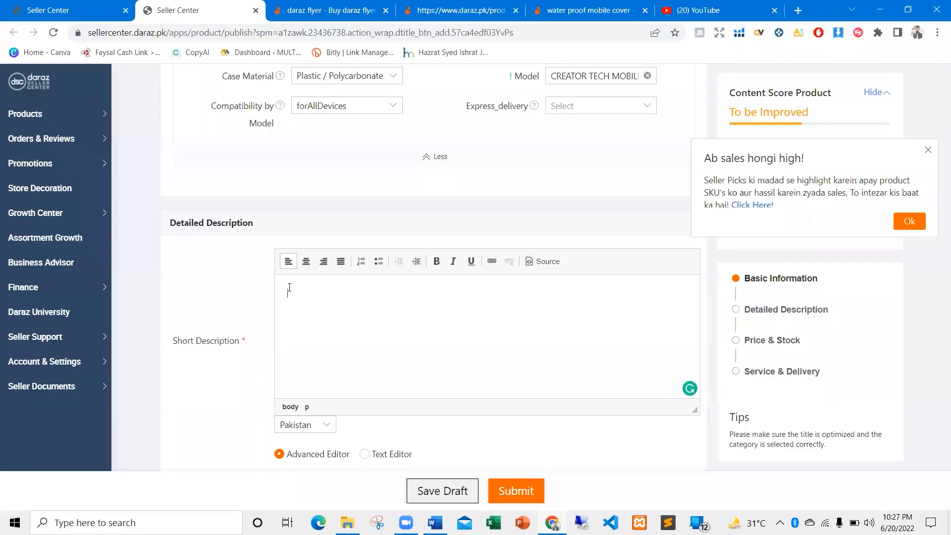
key("ctrl+v")
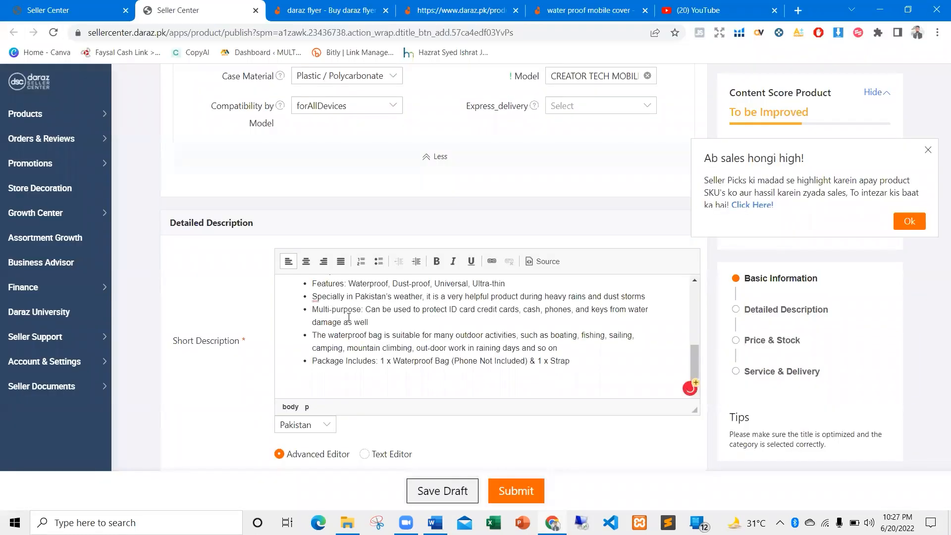
Accept the Grammarly corrections "dirt, and snow", "Especially" and "ensure" in the Short Description
scroll(348, 317, "up", 5)
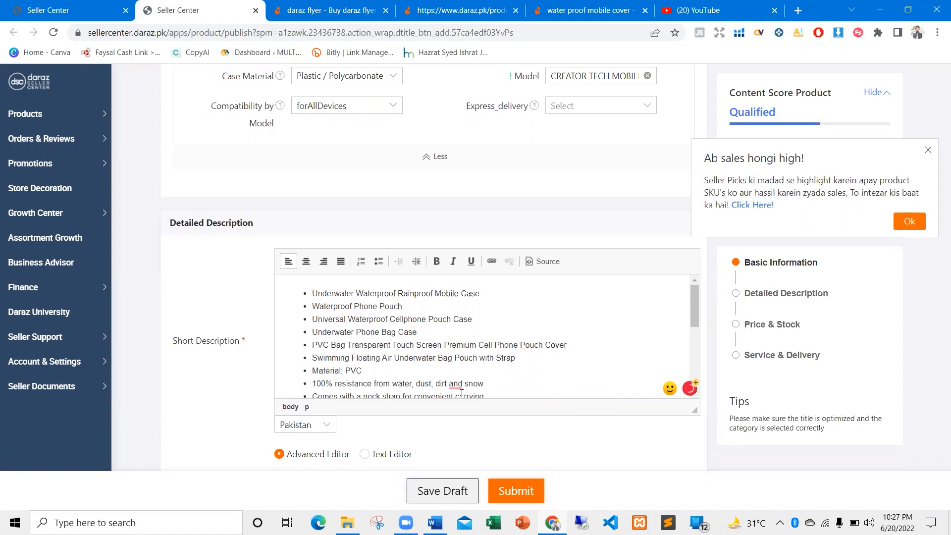
mouse_move(452, 385)
left_click(468, 413)
scroll(635, 335, "down", 3)
mouse_move(325, 350)
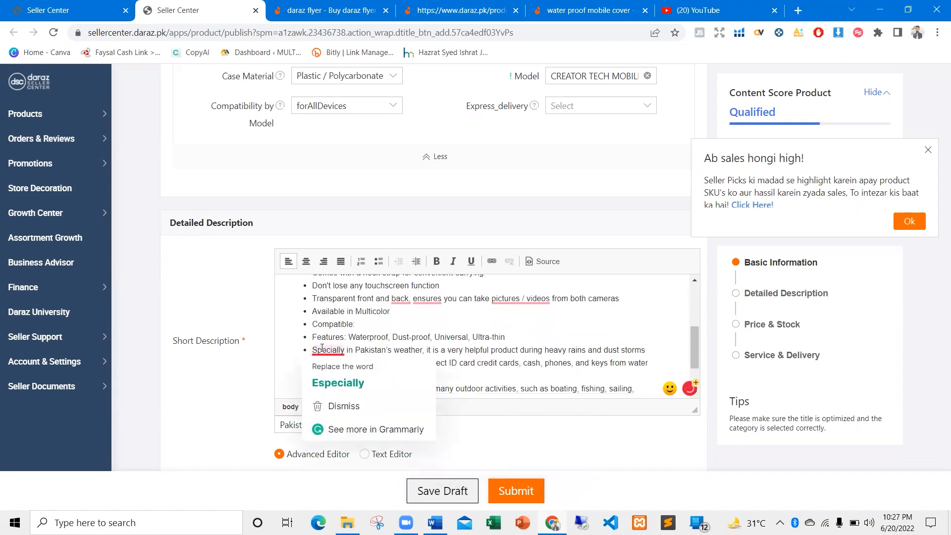
left_click(332, 371)
left_click(409, 308)
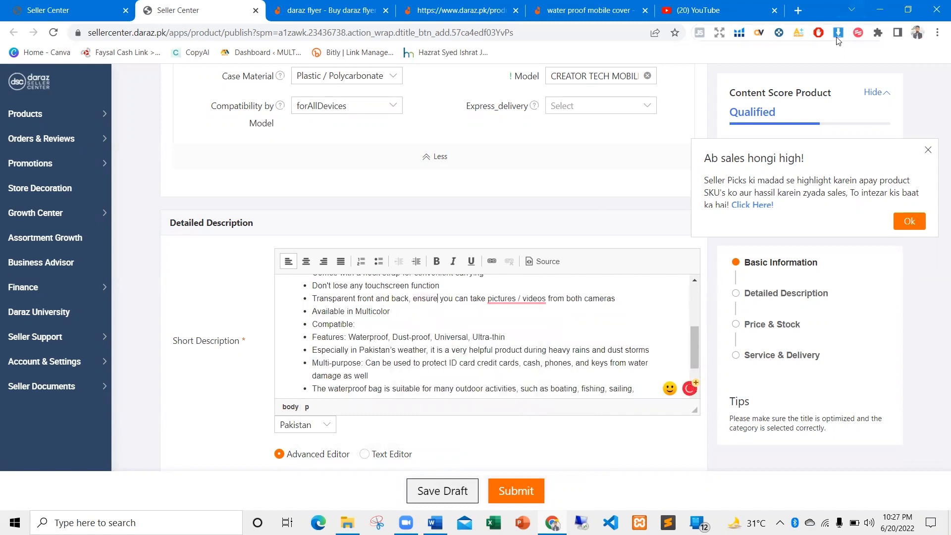
Find Grammarly among the browser's extensions and correct "raining" to "rainy" in the Short Description's outdoor activities bullet
left_click(876, 35)
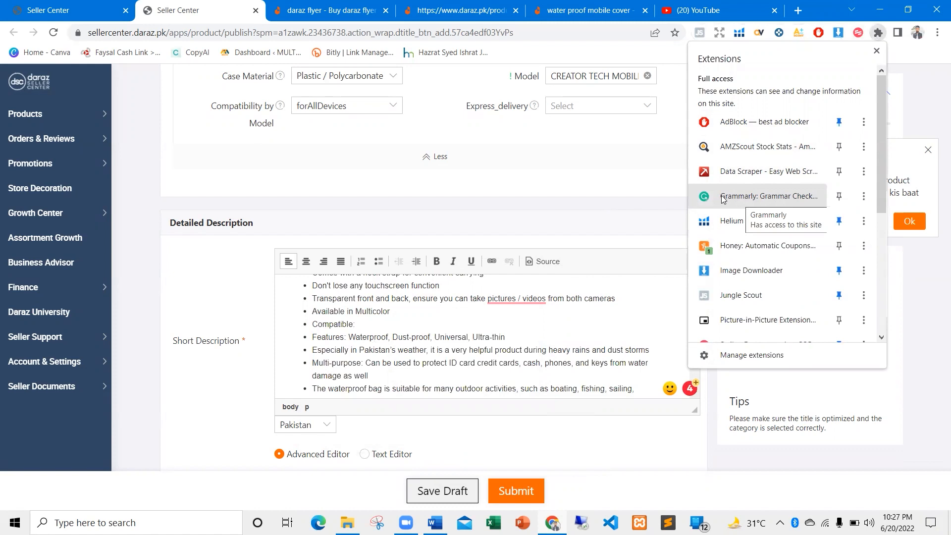
left_click(507, 337)
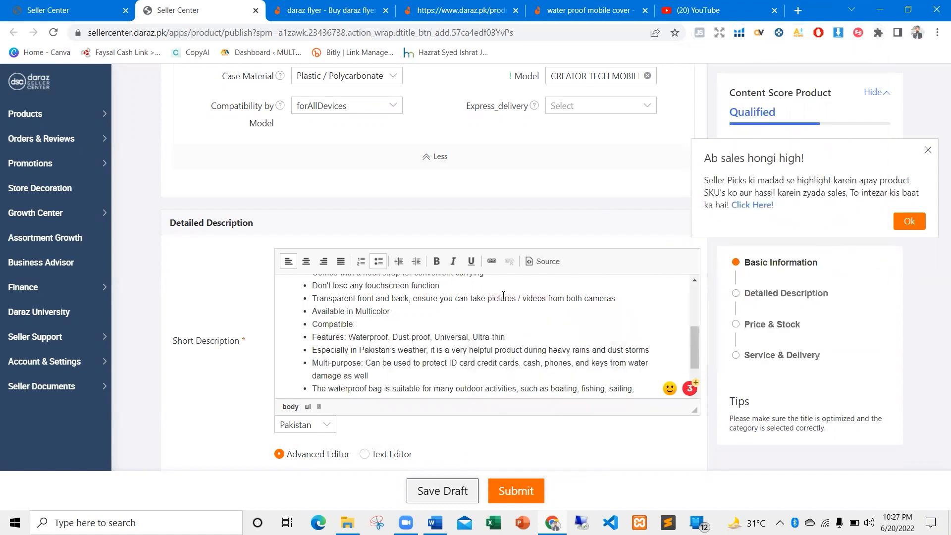
scroll(496, 342, "down", 2)
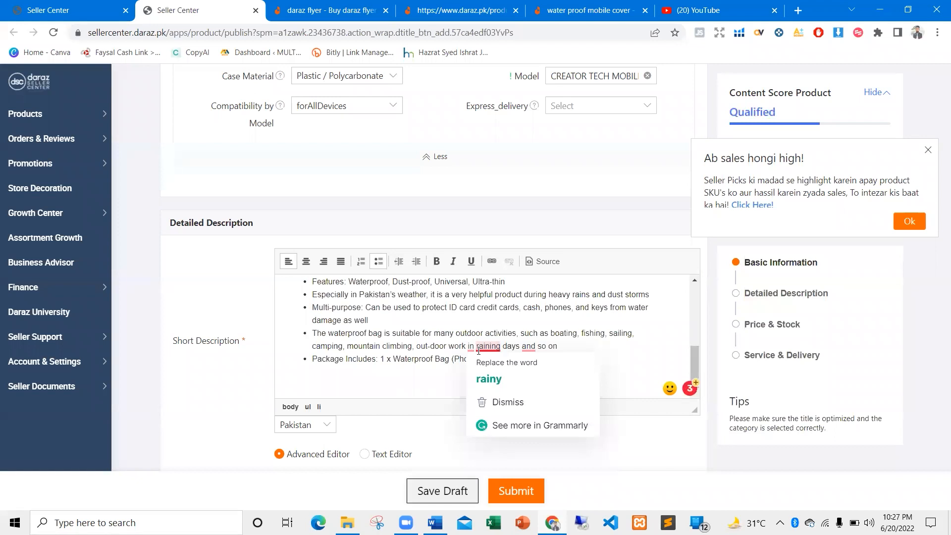
left_click(483, 360)
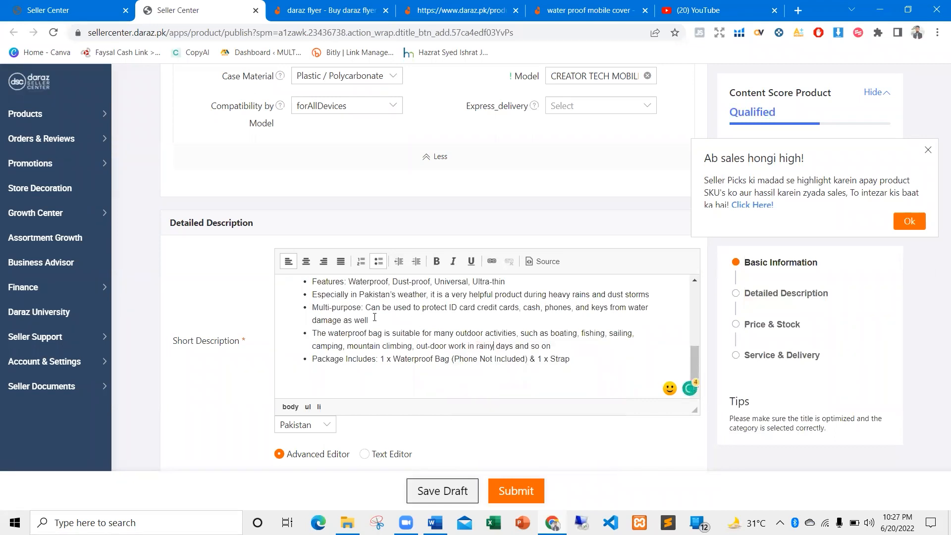
Make the entire Short Description list bold
scroll(375, 317, "up", 5)
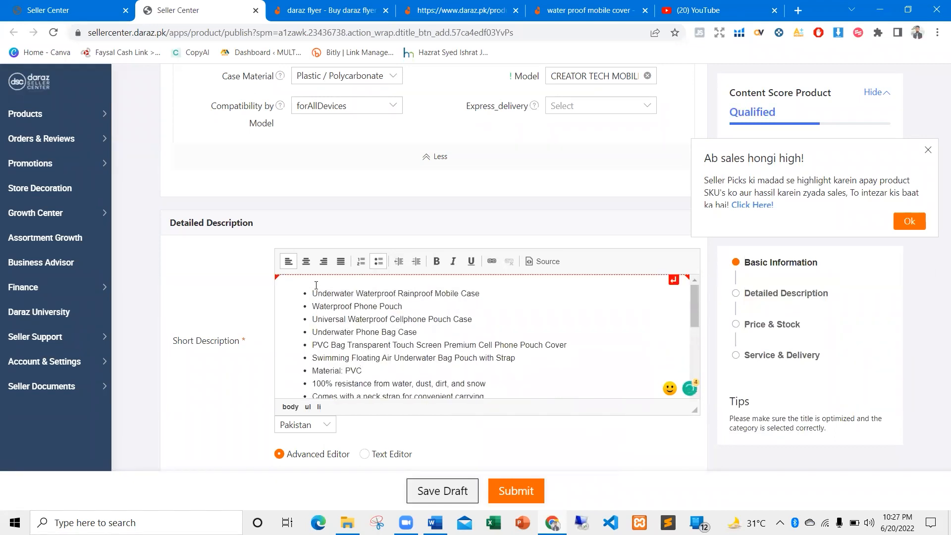
left_click_drag(313, 289, 478, 376)
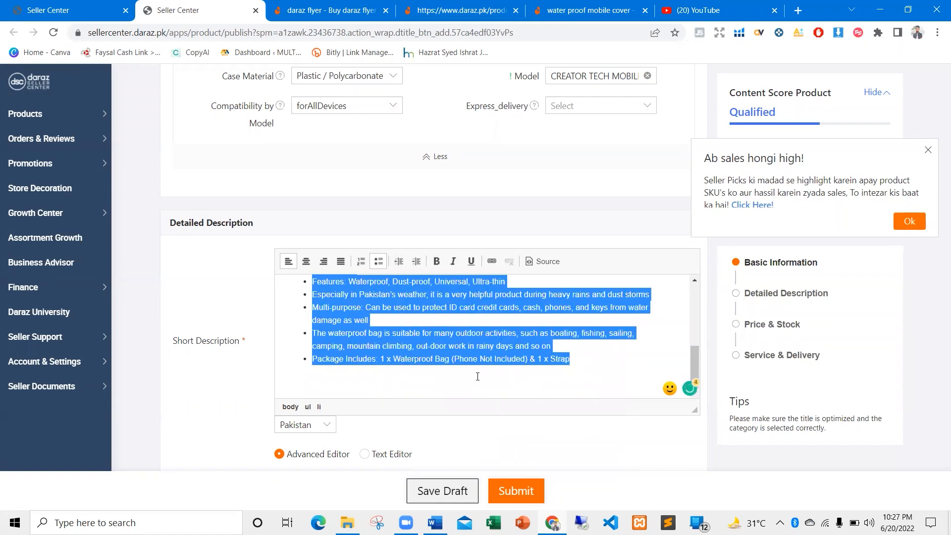
left_click(435, 260)
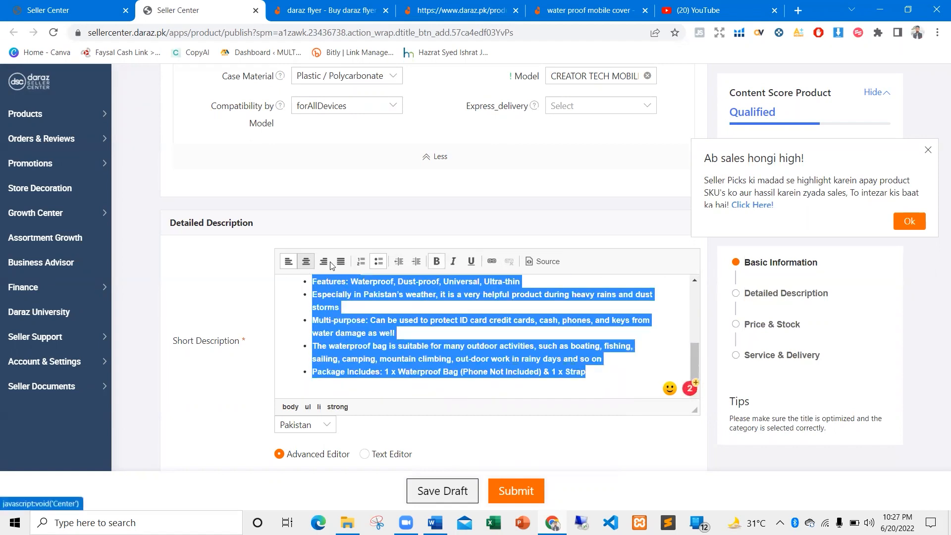
Try the Short Description as plain paragraphs and as a numbered list, and switch it back to bullets
left_click(378, 262)
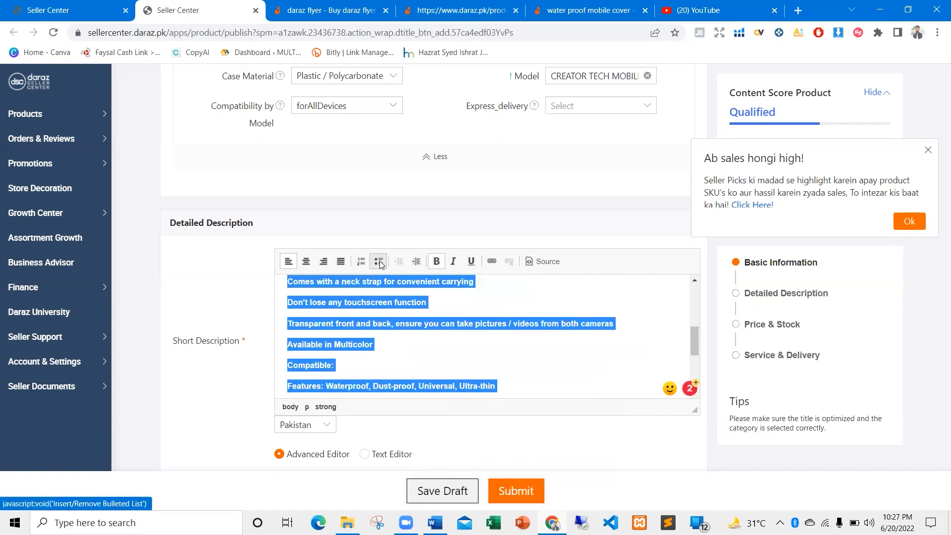
left_click(361, 262)
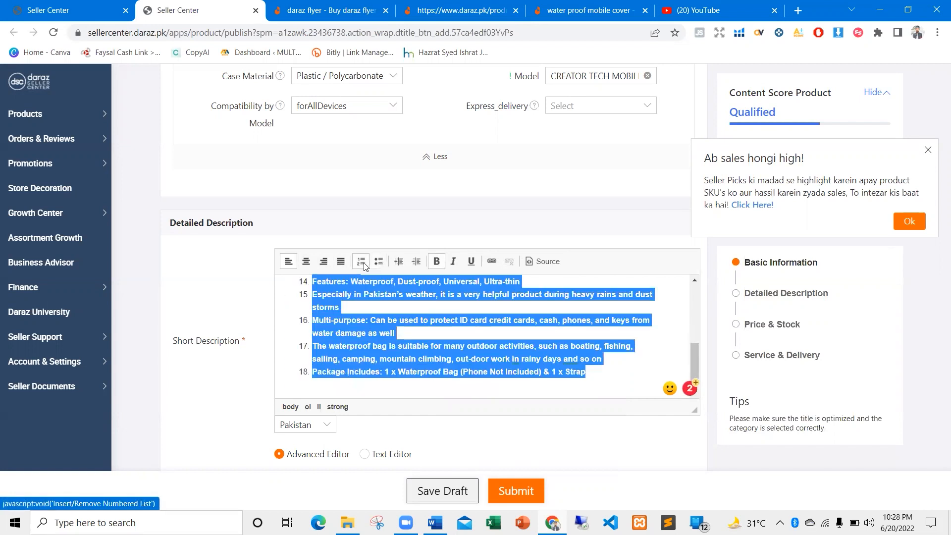
left_click(361, 262)
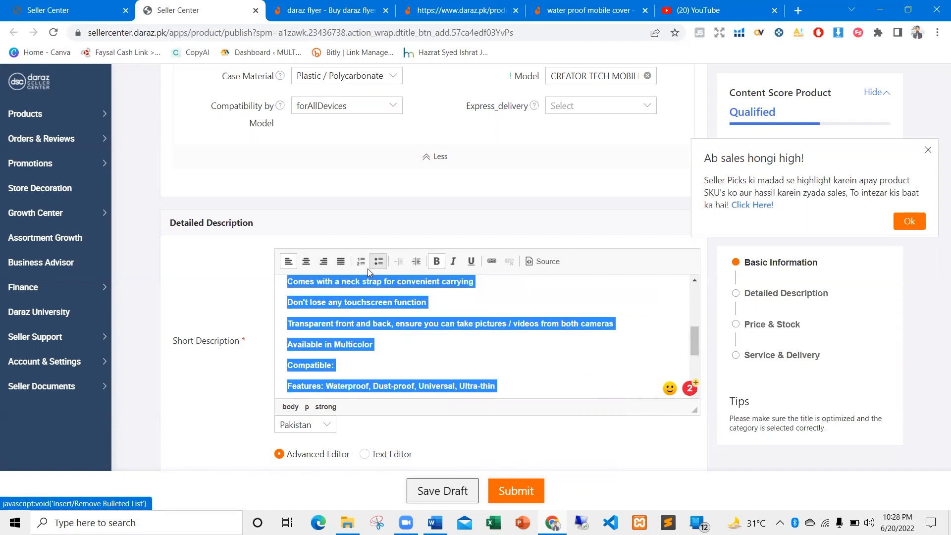
left_click(386, 264)
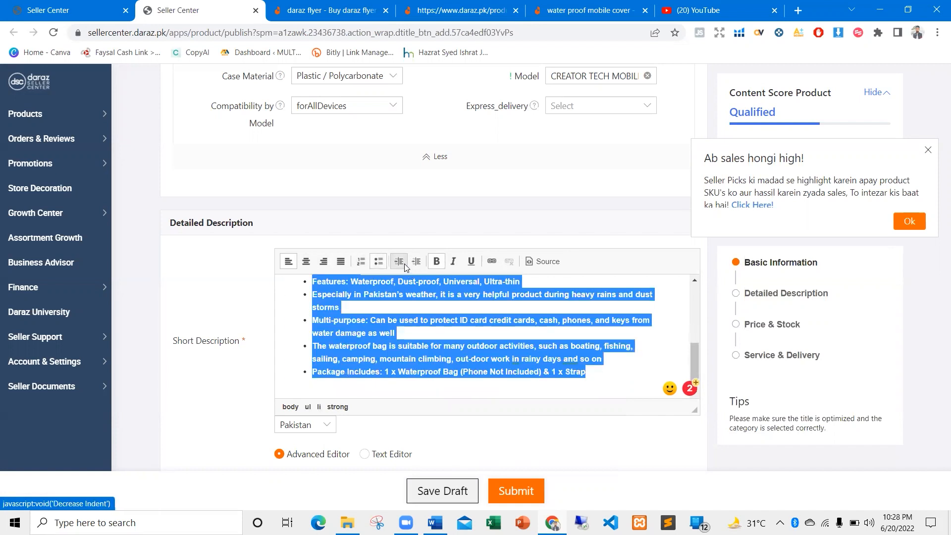
Increase the indentation of the Short Description text and reapply the bullets
left_click(404, 264)
left_click(416, 262)
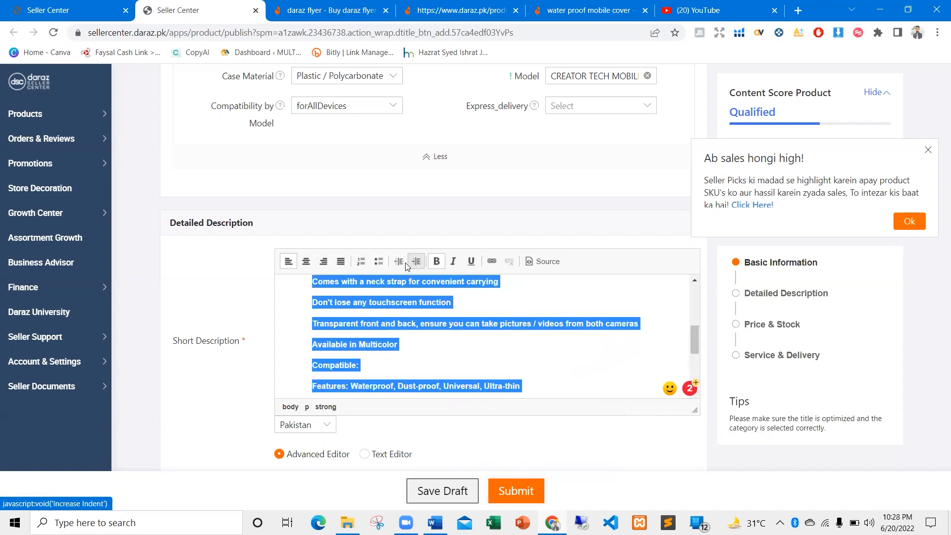
left_click(378, 262)
left_click(366, 284)
Review the formatted Short Description from its first to its last bullet
scroll(376, 322, "up", 5)
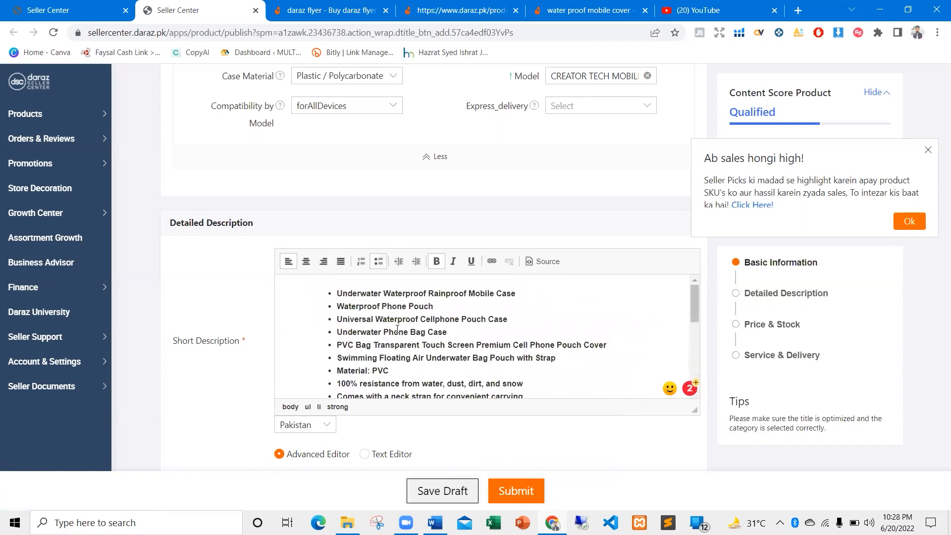
scroll(396, 337, "up", 7)
scroll(417, 355, "down", 5)
scroll(417, 354, "down", 2)
scroll(446, 322, "down", 3)
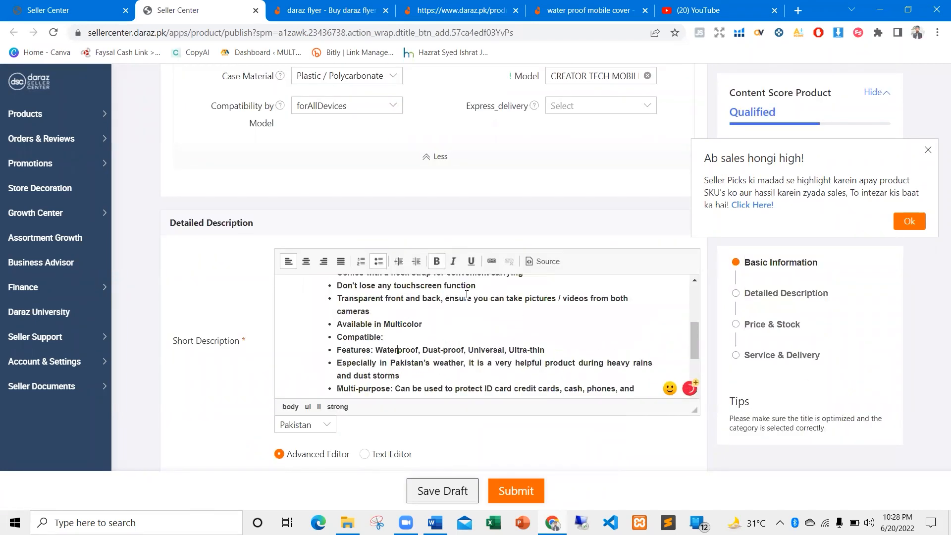
left_click(442, 312)
scroll(425, 338, "down", 7)
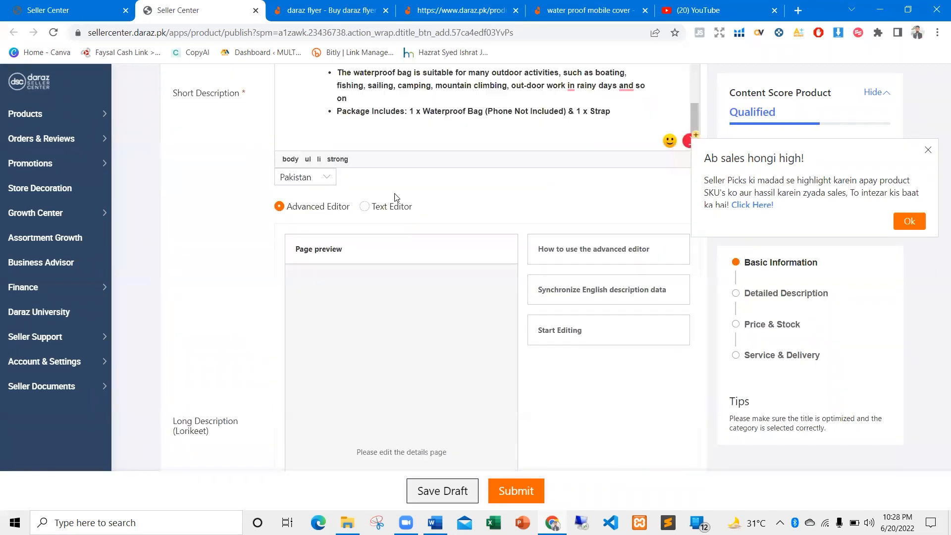
scroll(429, 206, "up", 3)
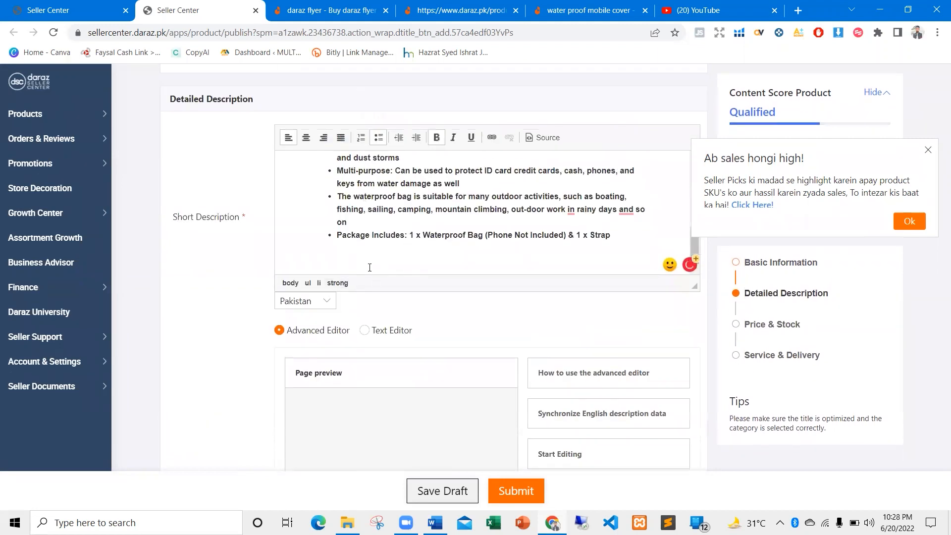
Check the language choices below the Short Description, keeping Pakistan, and go on to the Long Description (Lorikeet) editor
left_click(327, 309)
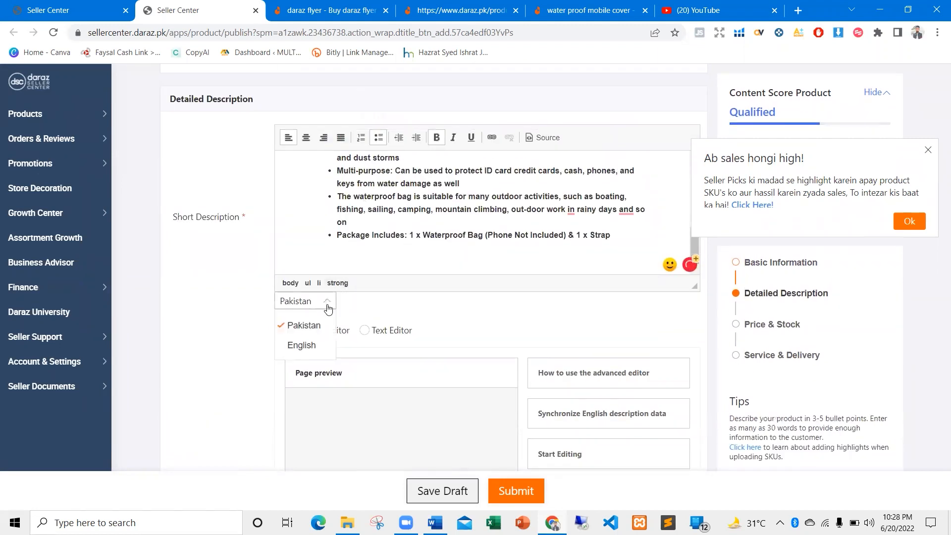
left_click(328, 307)
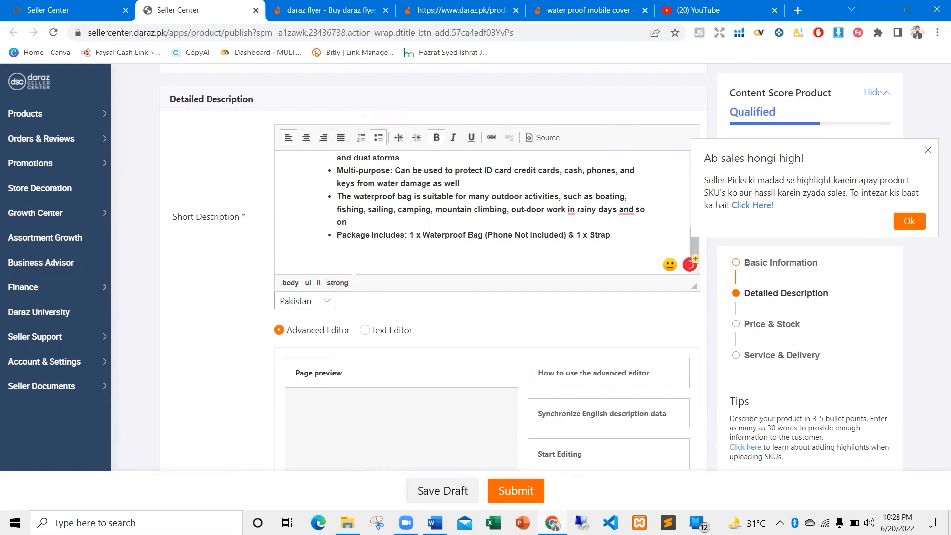
scroll(329, 240, "down", 3)
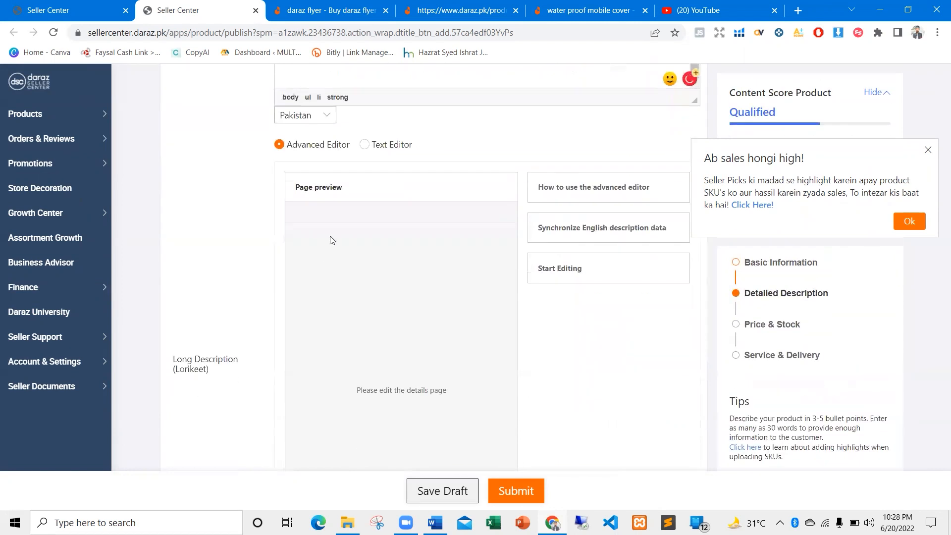
scroll(361, 293, "down", 3)
scroll(377, 247, "down", 5)
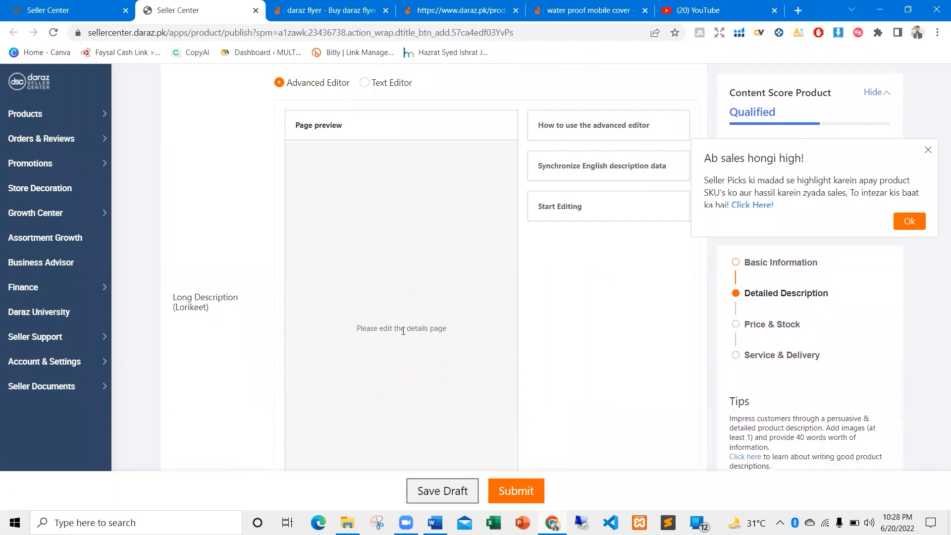
Compare the Advanced Editor and Text Editor options for the Long Description (Lorikeet) and choose Text Editor
scroll(385, 324, "up", 1)
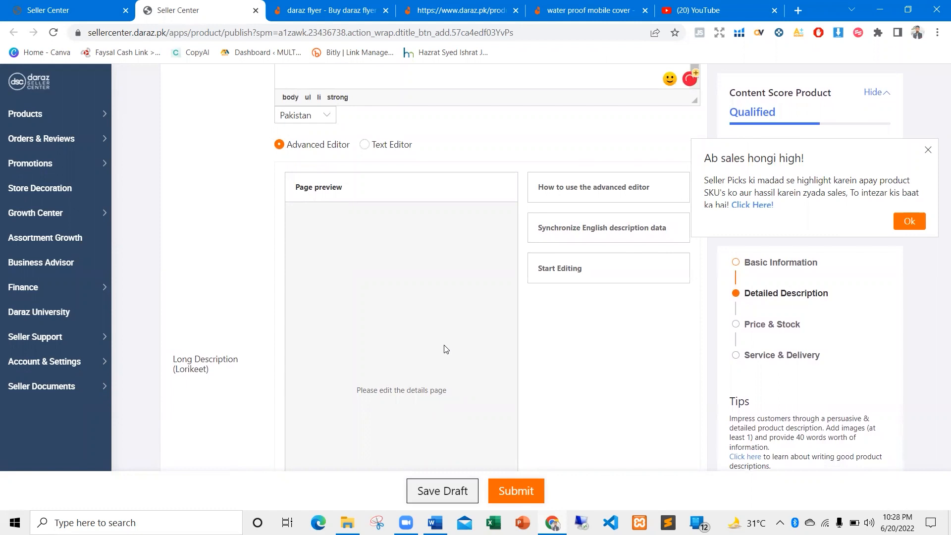
scroll(447, 350, "up", 2)
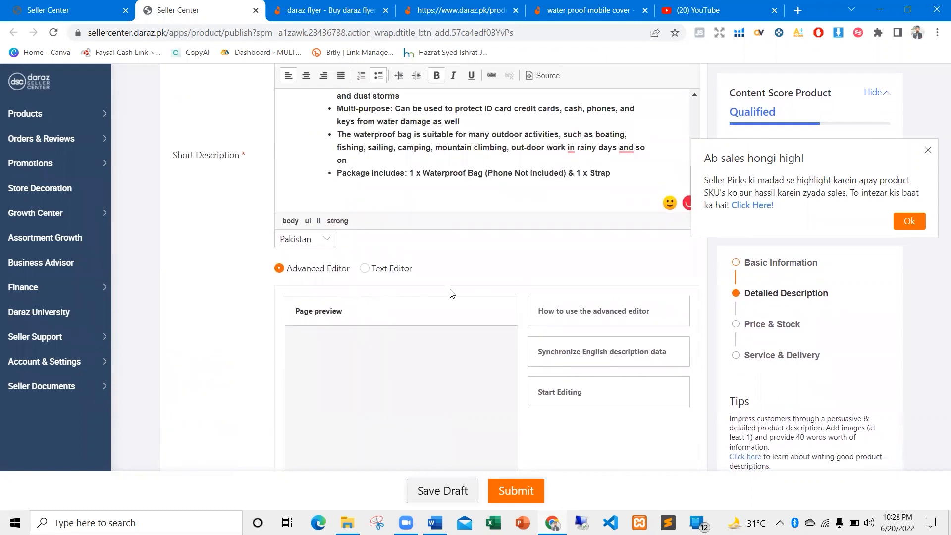
left_click(365, 270)
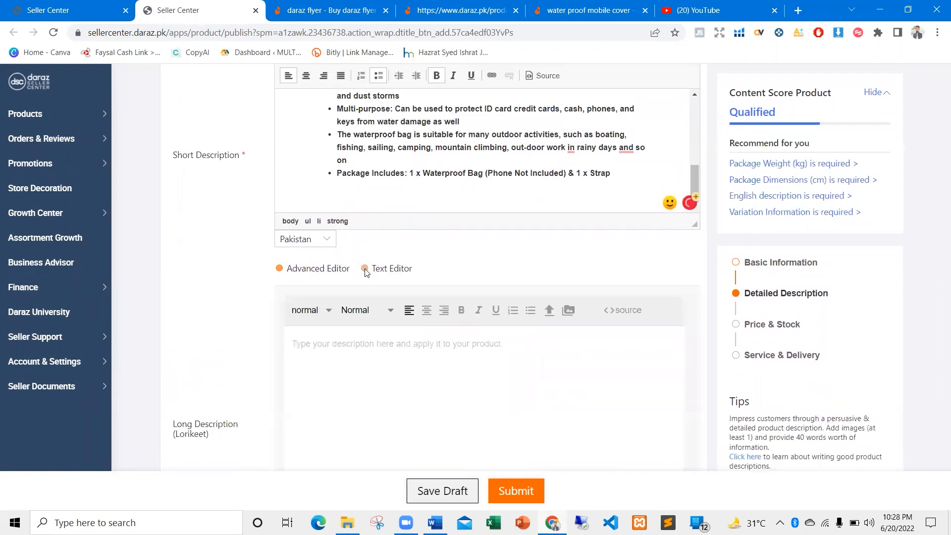
left_click(279, 269)
scroll(522, 303, "down", 3)
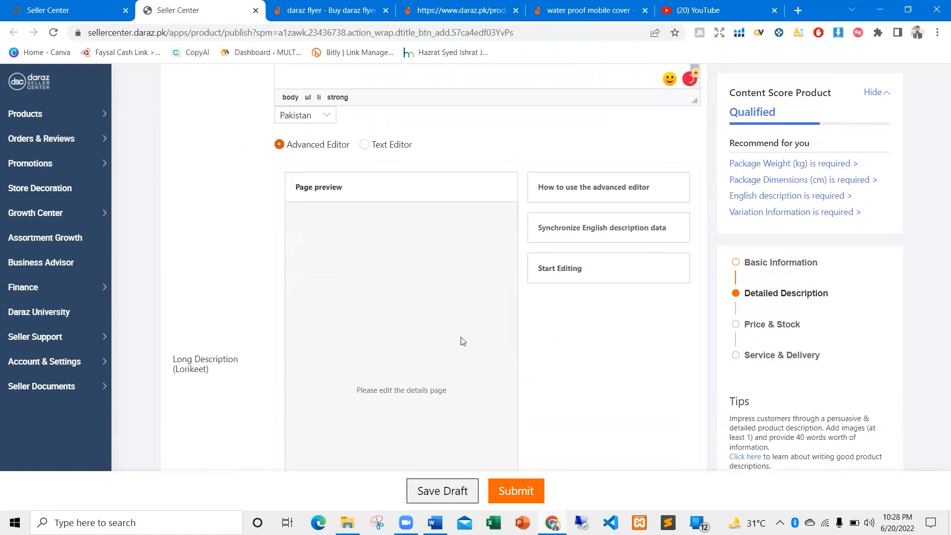
scroll(391, 357, "down", 3)
double_click(387, 268)
triple_click(387, 268)
scroll(327, 276, "up", 6)
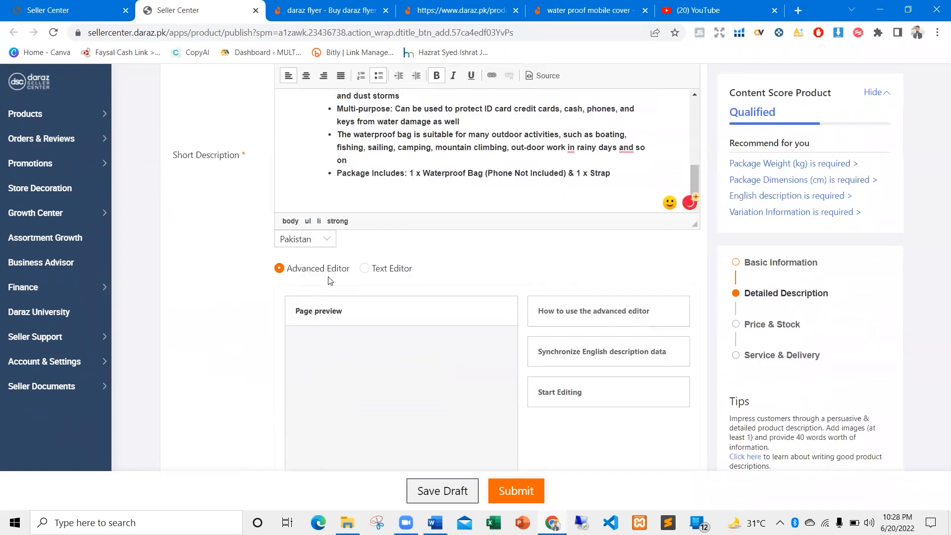
left_click(366, 269)
scroll(368, 232, "down", 3)
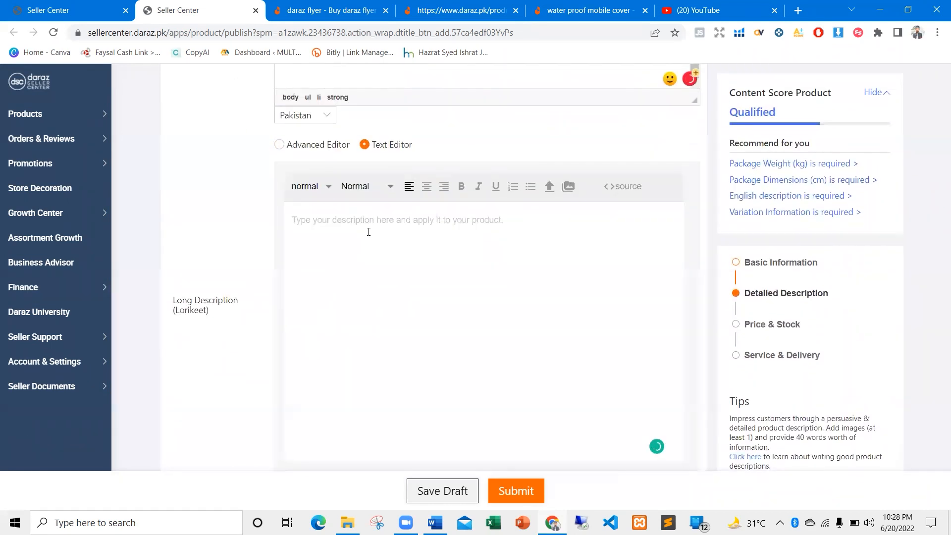
Find the Description section in the Word document and check the Long Description (Lorikeet) and English description fields in Seller Center
key("alt+Tab")
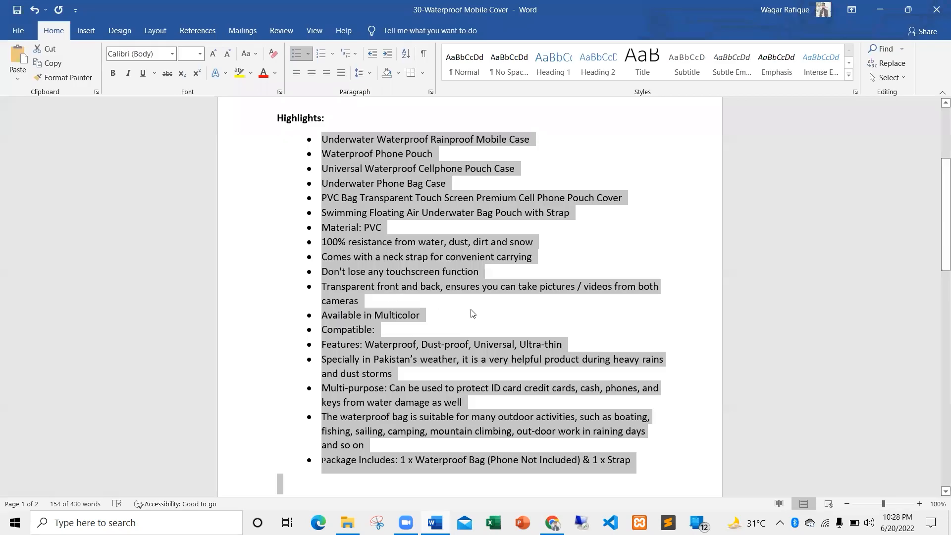
left_click(471, 313)
scroll(445, 303, "down", 7)
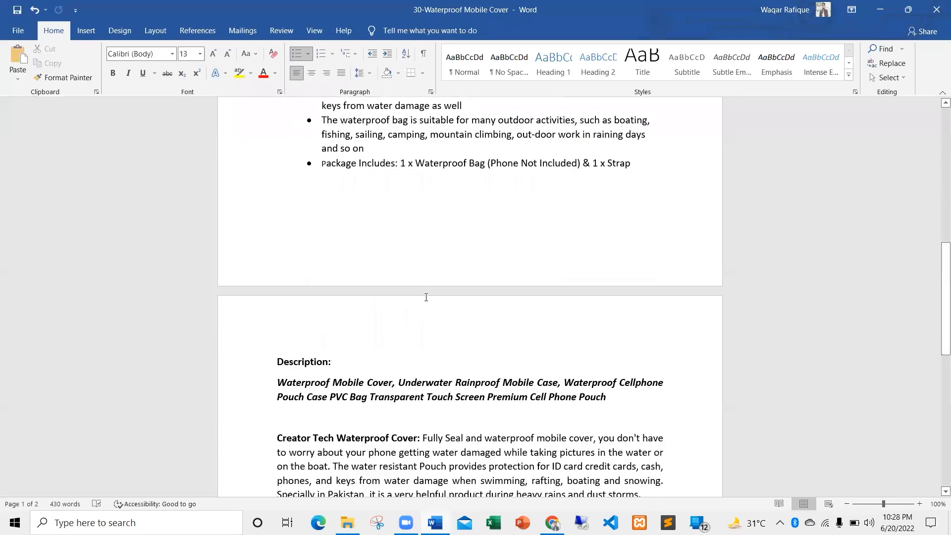
key("alt+Tab")
scroll(354, 309, "down", 8)
scroll(343, 307, "up", 8)
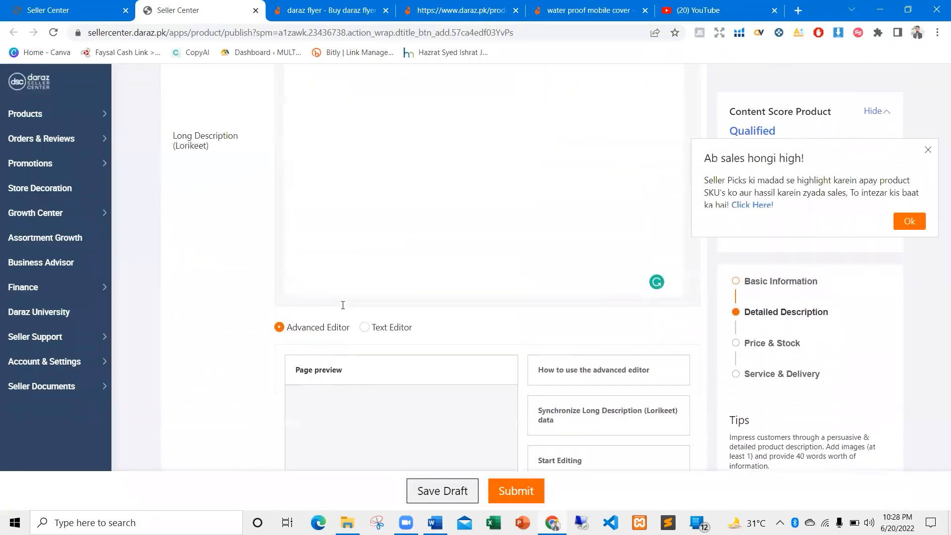
scroll(343, 305, "up", 1)
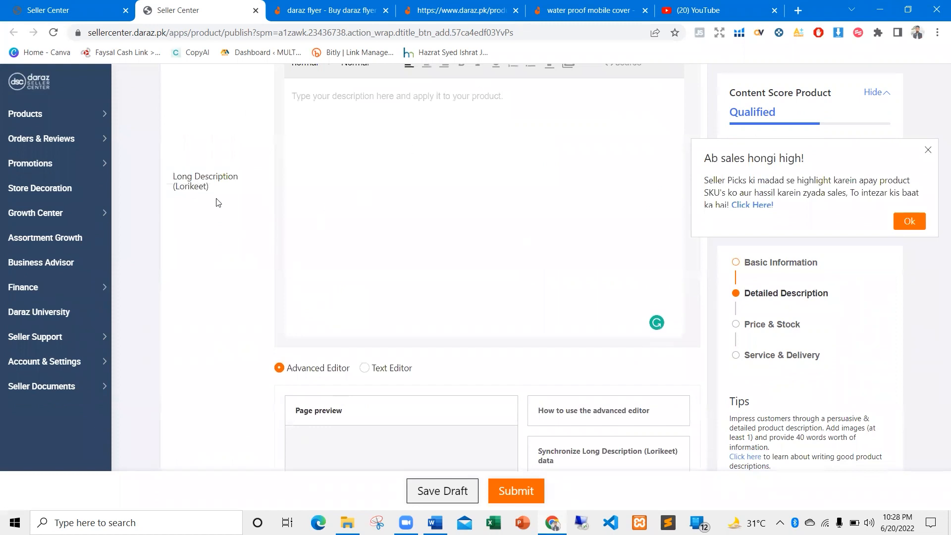
left_click_drag(235, 205, 167, 174)
left_click(243, 139)
scroll(316, 276, "down", 4)
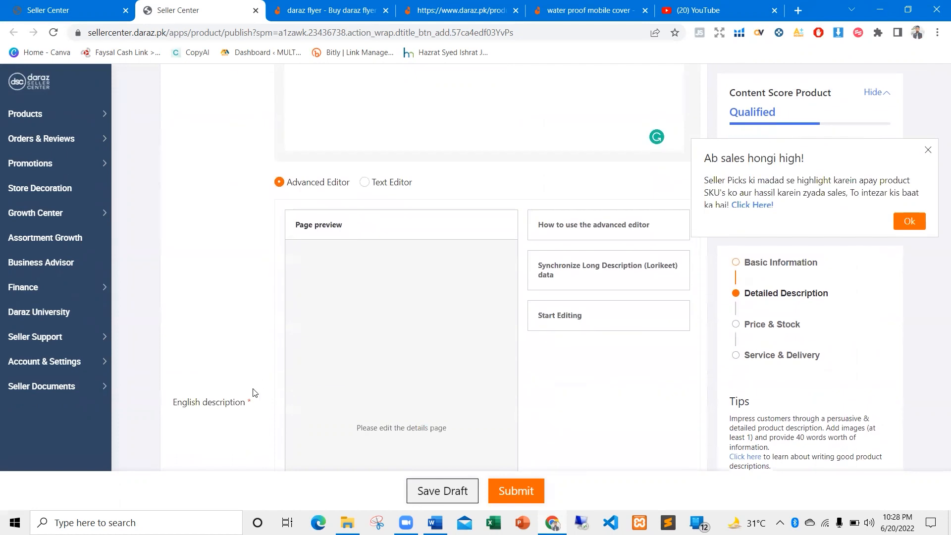
Switch to the Word document 30-Waterproof Mobile Cover and copy the full Description text through the For All Seasons paragraph
key("alt+Tab")
scroll(392, 340, "up", 2)
scroll(389, 335, "down", 5)
left_click_drag(277, 293, 488, 450)
scroll(488, 450, "down", 3)
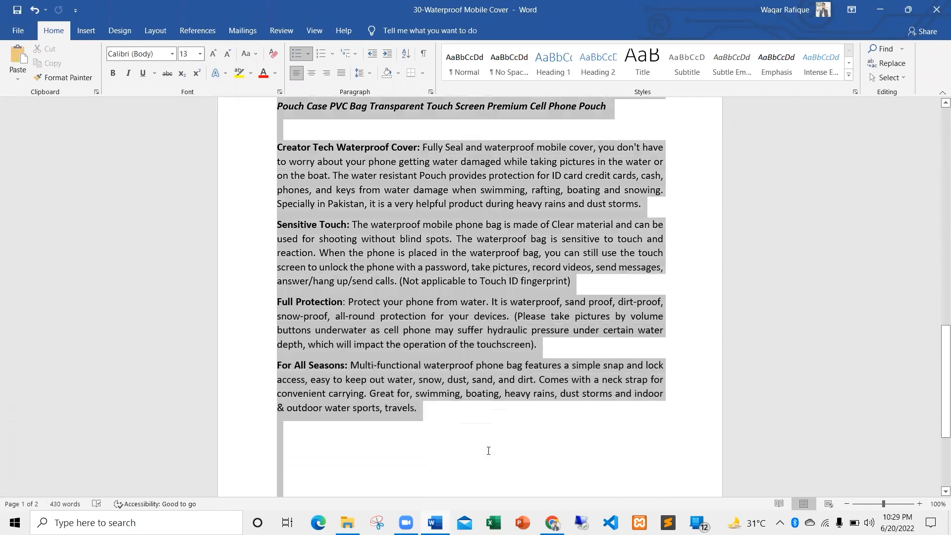
key("ctrl+c")
Return to Seller Center and paste the copied description into the Long Description (Lorikeet) text editor
key("alt+Tab")
scroll(351, 253, "up", 7)
left_click(320, 346)
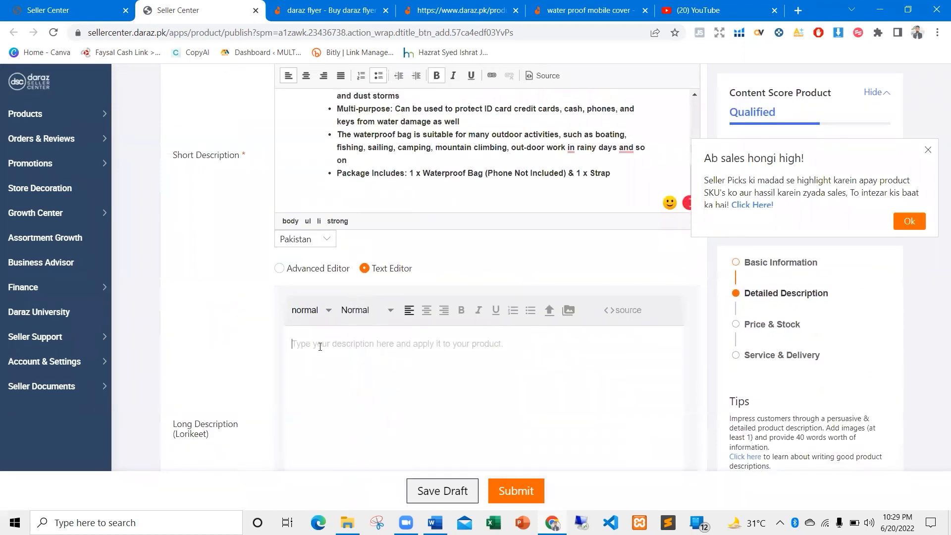
key("ctrl+v")
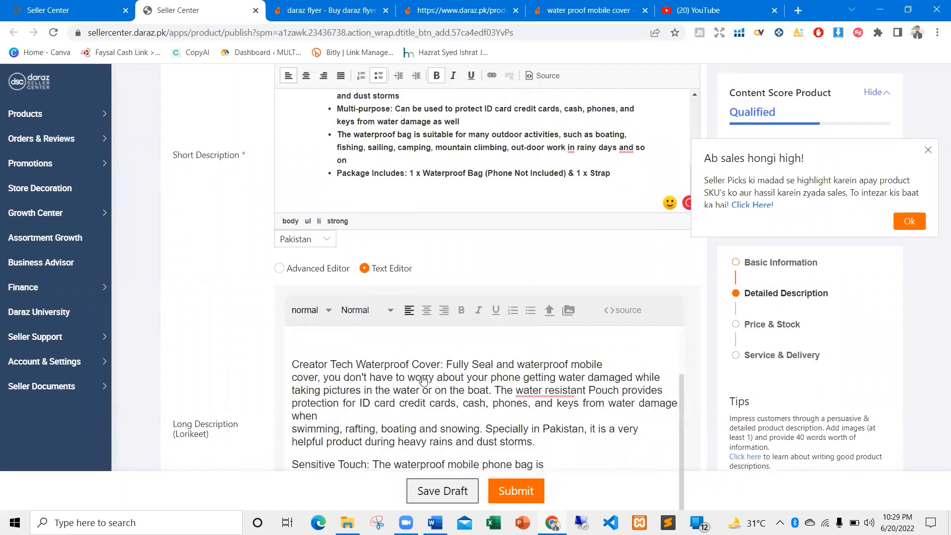
Bold the opening line "Waterproof Mobile Cover, Underwater" in the Long Description and try an extra line break after it
scroll(385, 246, "down", 3)
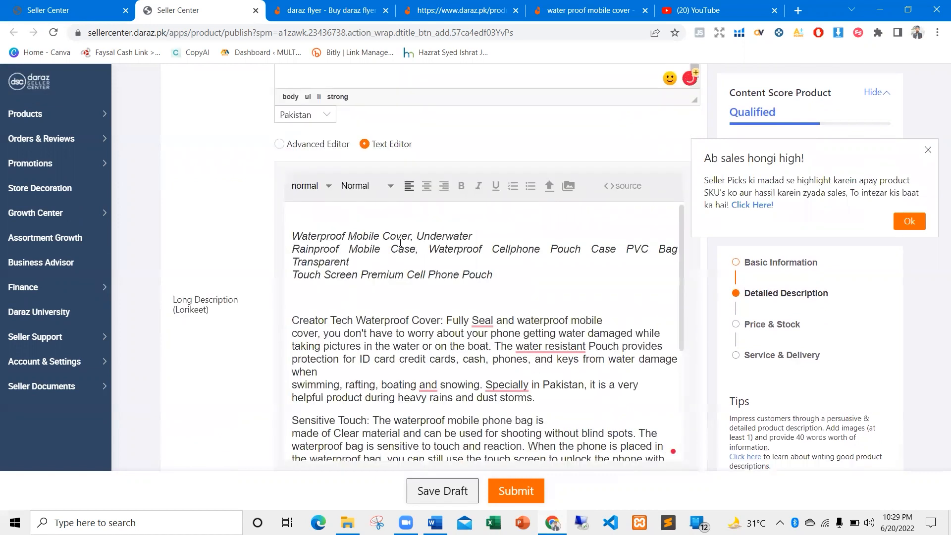
left_click_drag(482, 229, 292, 236)
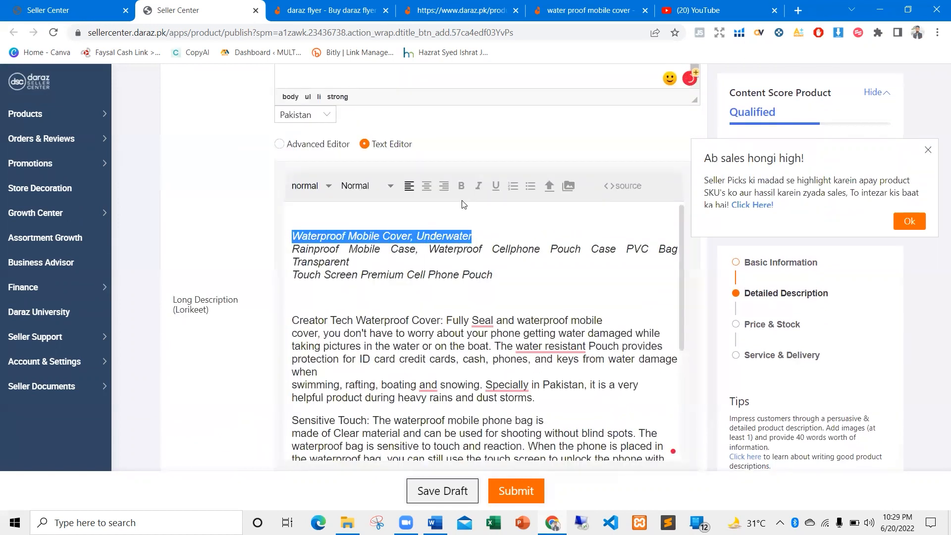
left_click(461, 186)
left_click(492, 237)
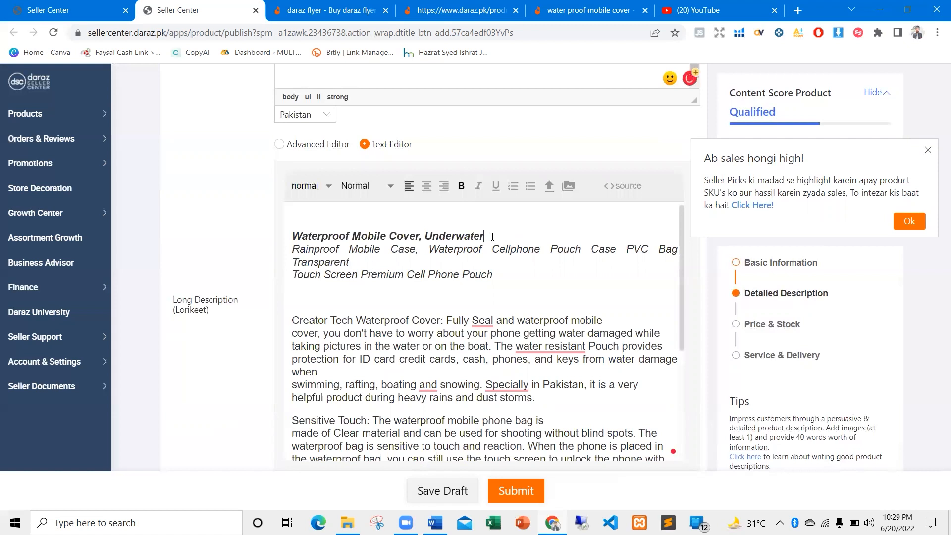
key("Return")
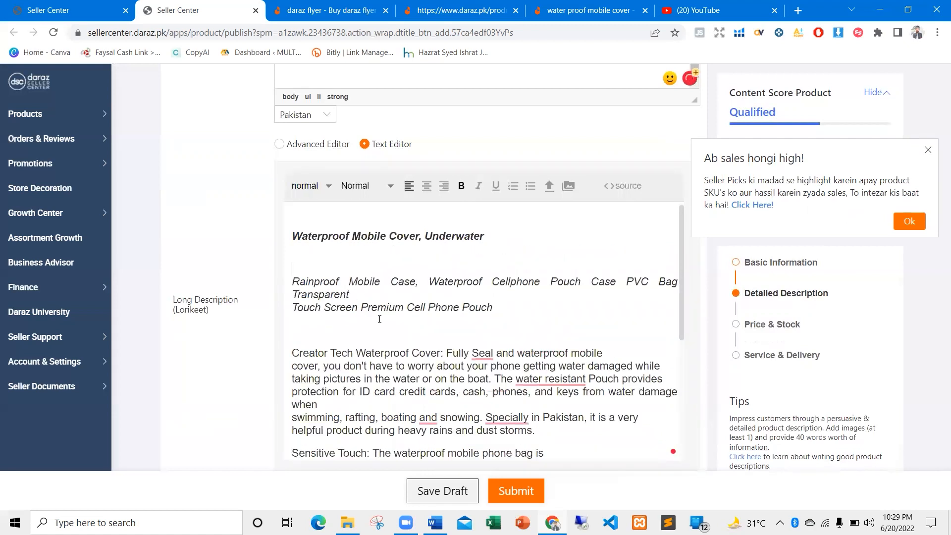
key("BackSpace")
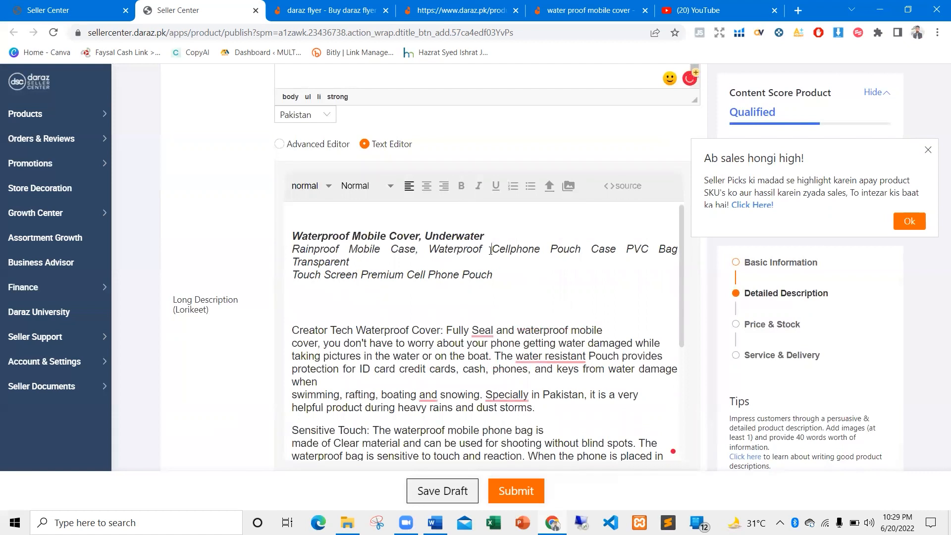
Delete the word "Cellphone" after "Waterproof" in the Long Description's italic keyword text
key("BackSpace")
key("BackSpace")
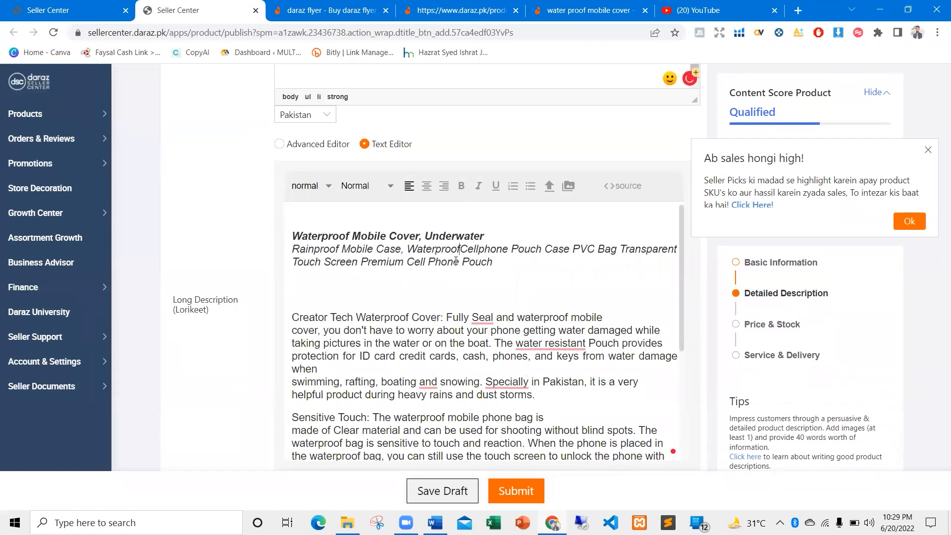
double_click(480, 253)
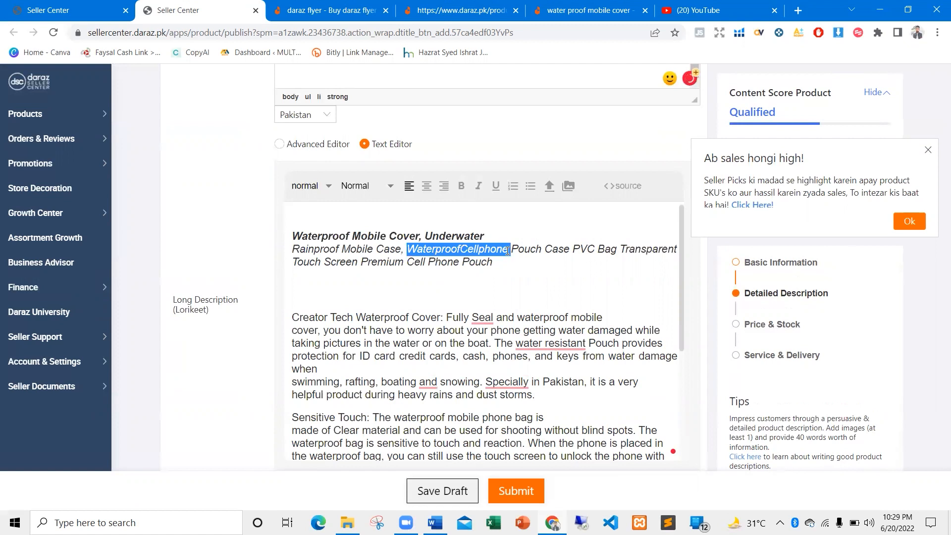
left_click(507, 251)
key("BackSpace")
key("BackSpace")
key("BackSpace")
key("BackSpace")
key("BackSpace")
key("BackSpace")
key("BackSpace")
key("BackSpace")
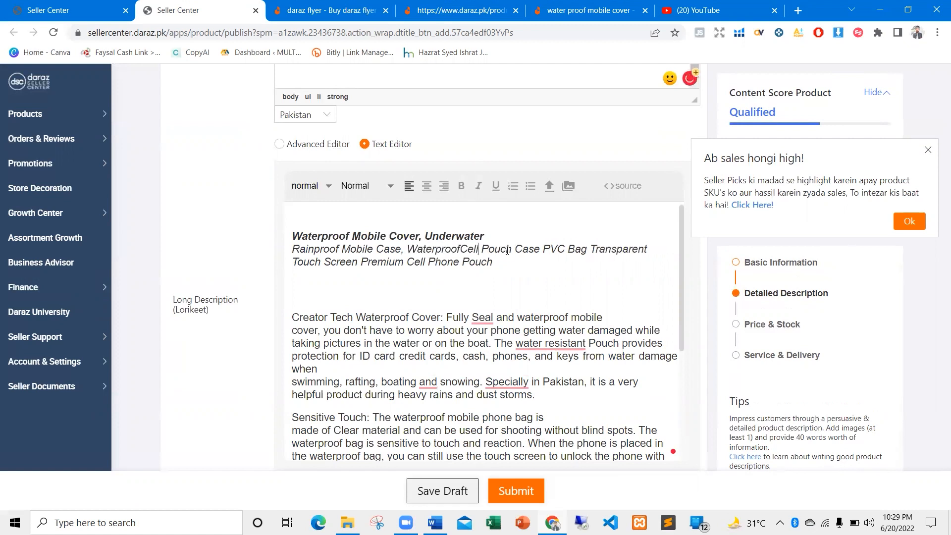
key("BackSpace")
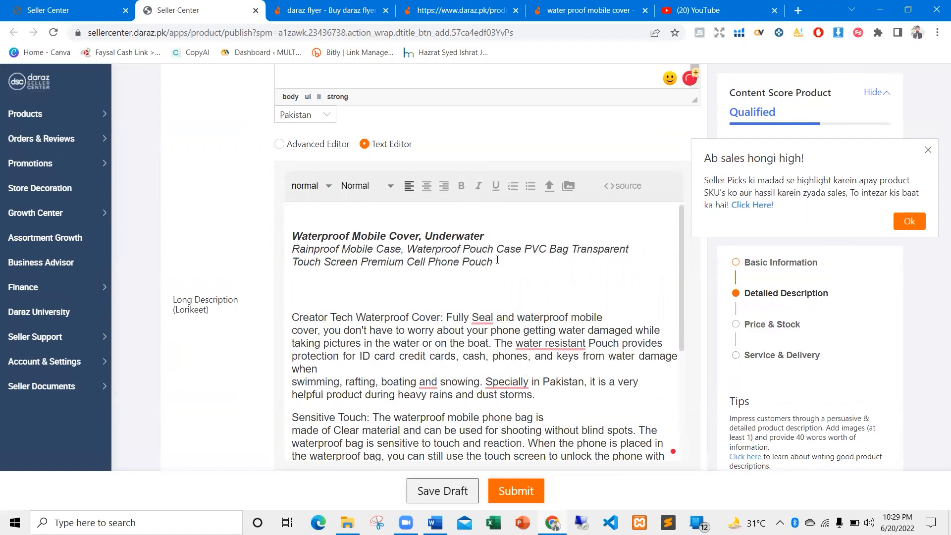
Add an empty line below the italic keyword text and browse the My Gallery folder for an image to insert
left_click(481, 272)
key("Return")
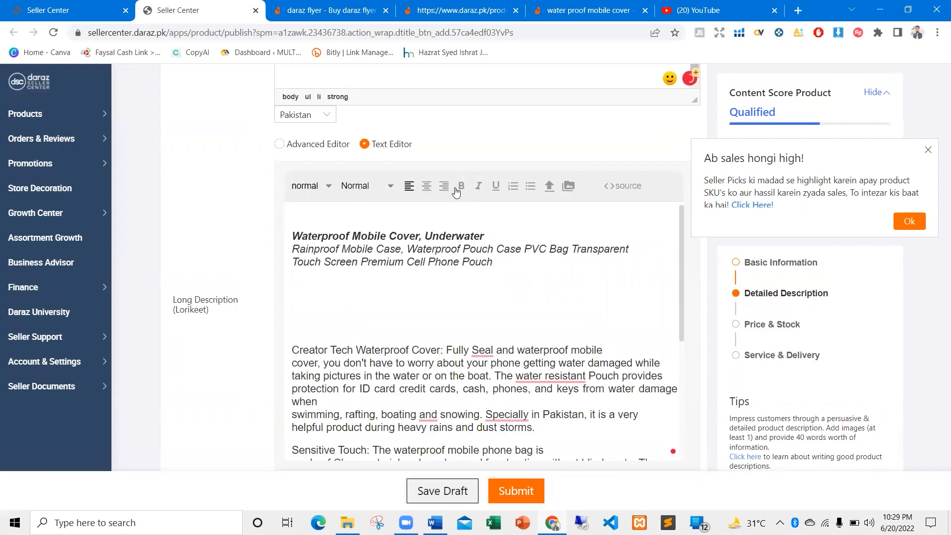
left_click(567, 188)
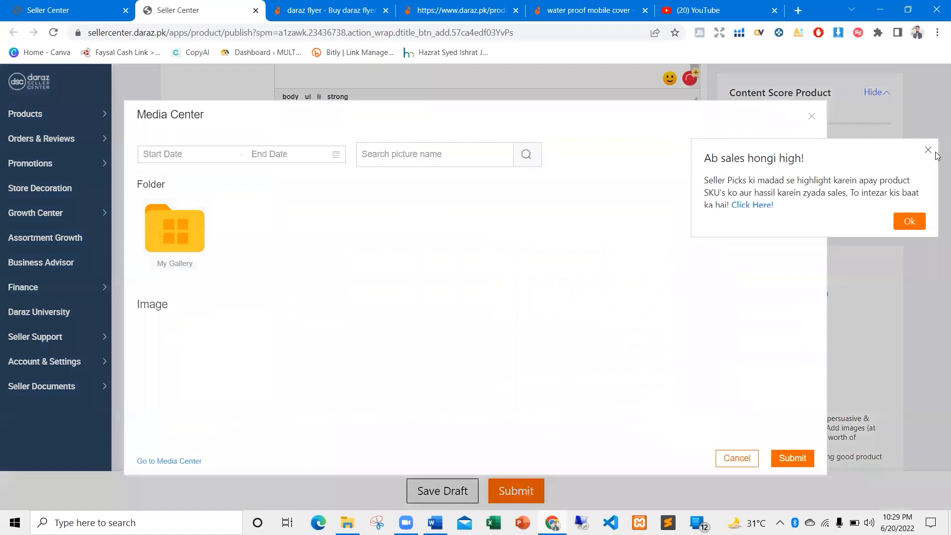
left_click(928, 150)
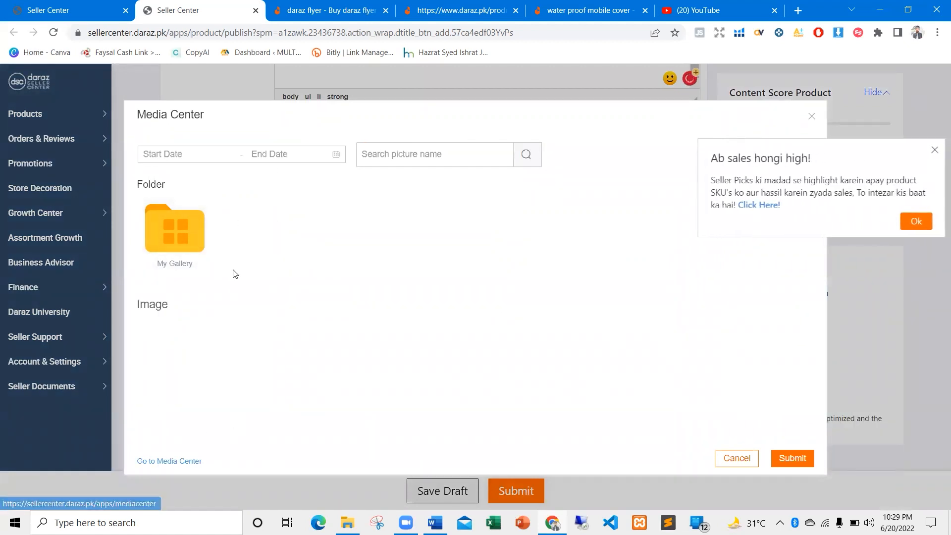
left_click(929, 151)
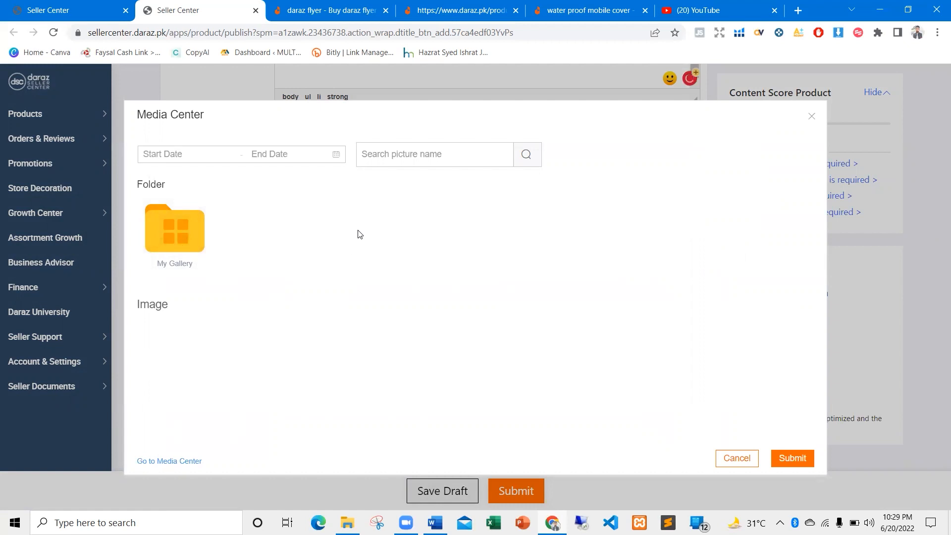
left_click(174, 242)
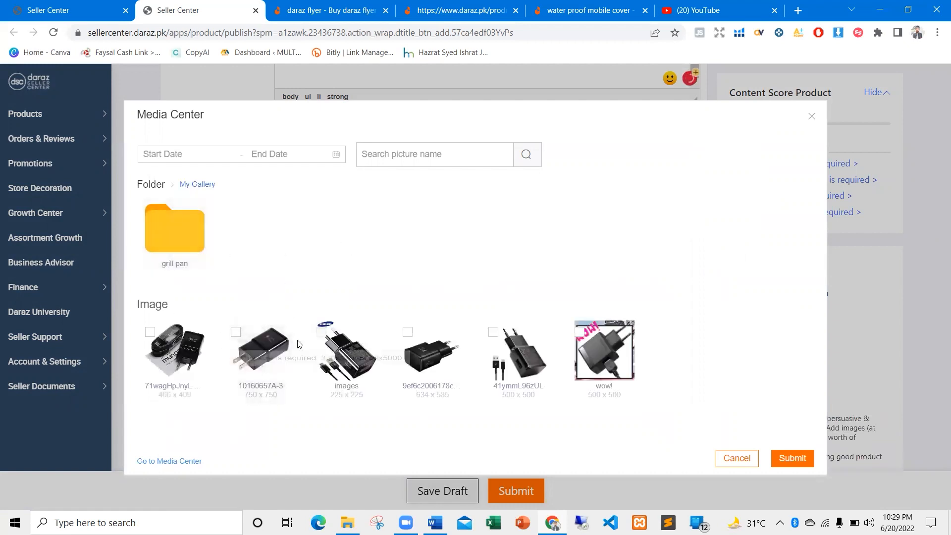
Go to the full Media Center page and create a new folder named "waterproof mobile cover"
left_click(178, 461)
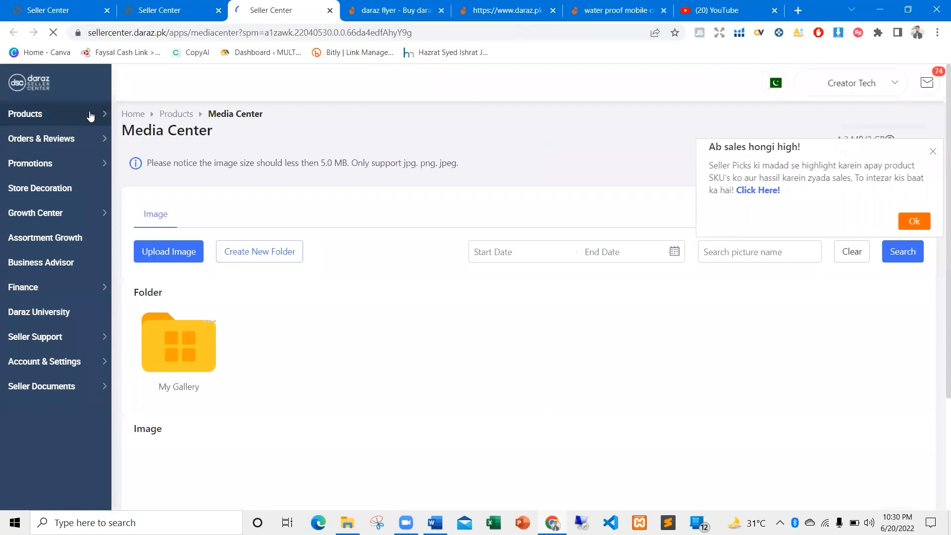
mouse_move(74, 115)
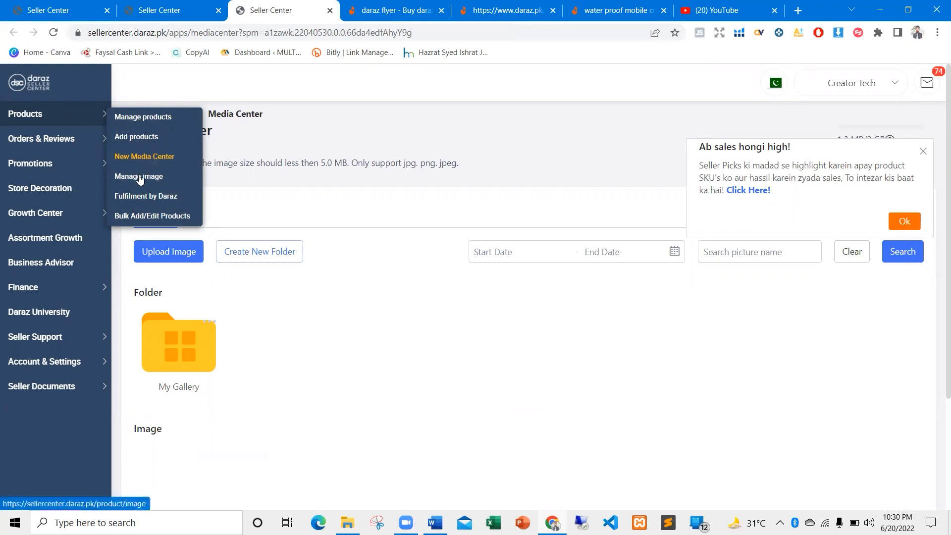
left_click(259, 258)
type("waterpr")
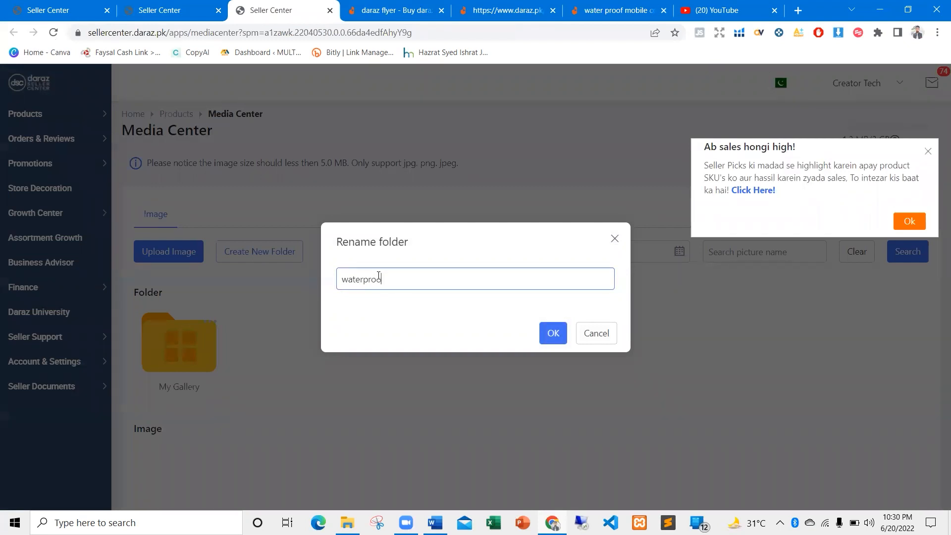
type("oof mobile cover")
left_click(553, 333)
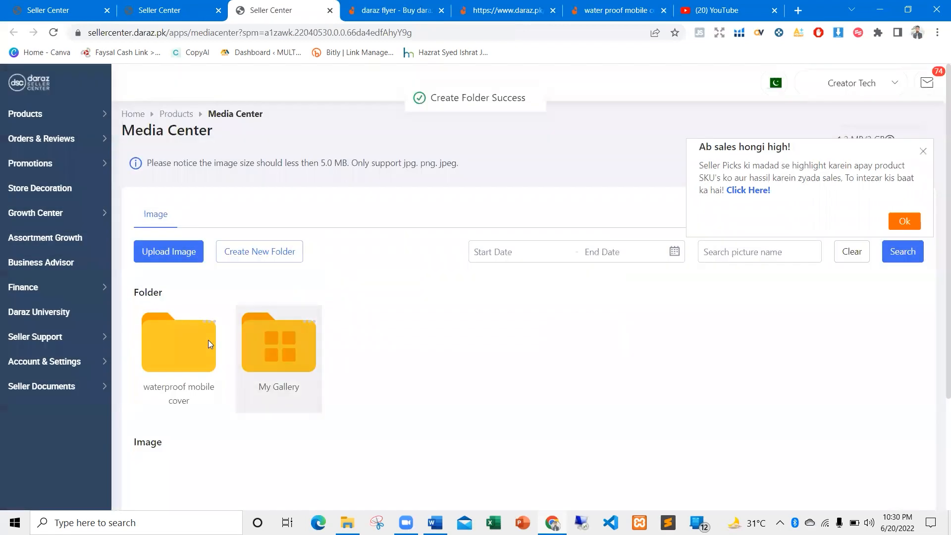
Open the "waterproof mobile cover" folder in the Media Center and start an image upload there
left_click(190, 340)
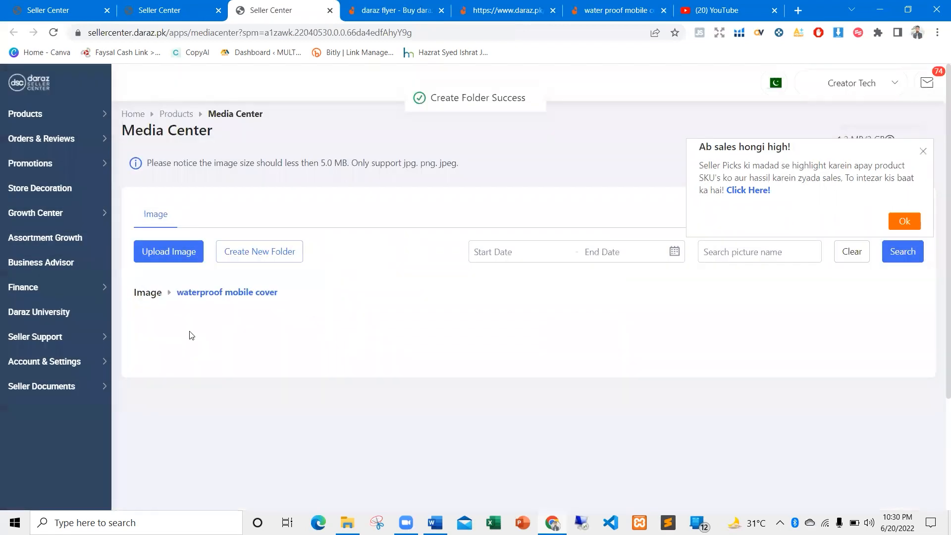
left_click(170, 249)
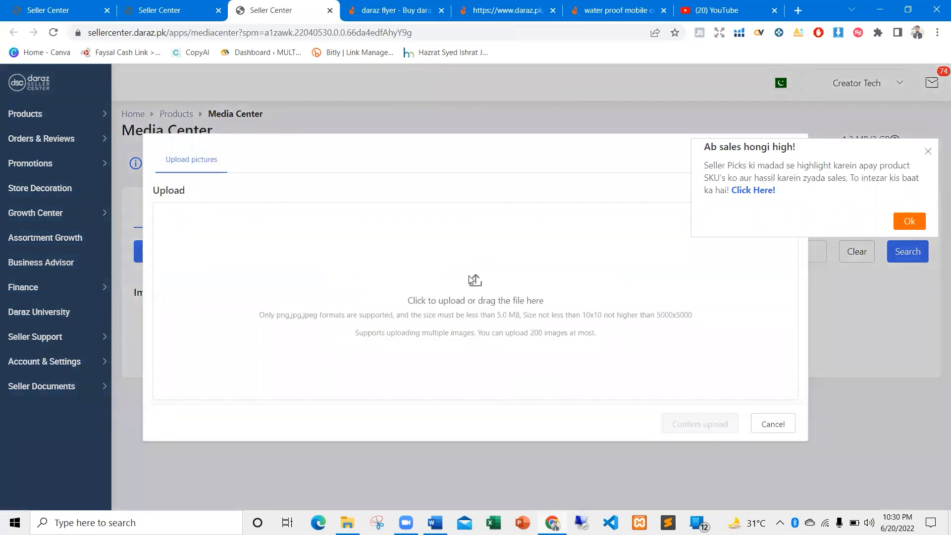
left_click(468, 273)
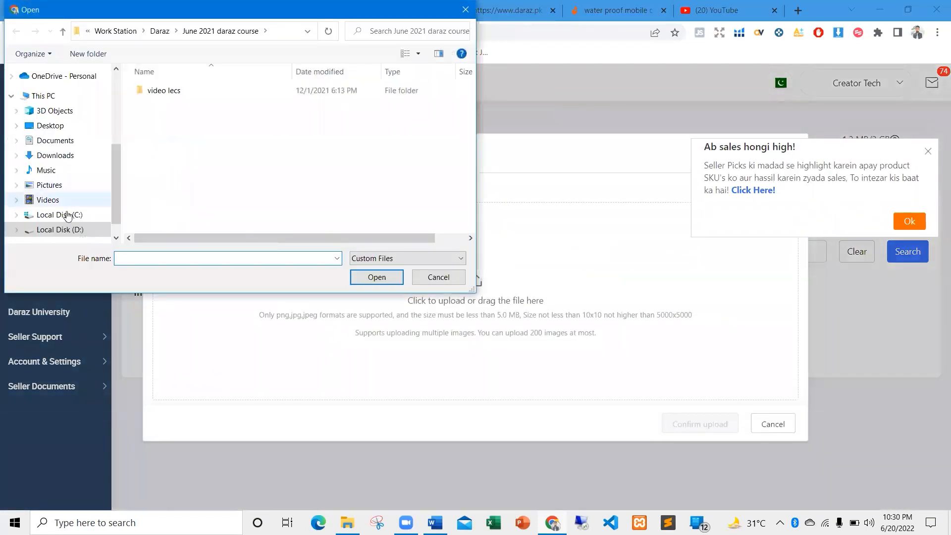
left_click(55, 155)
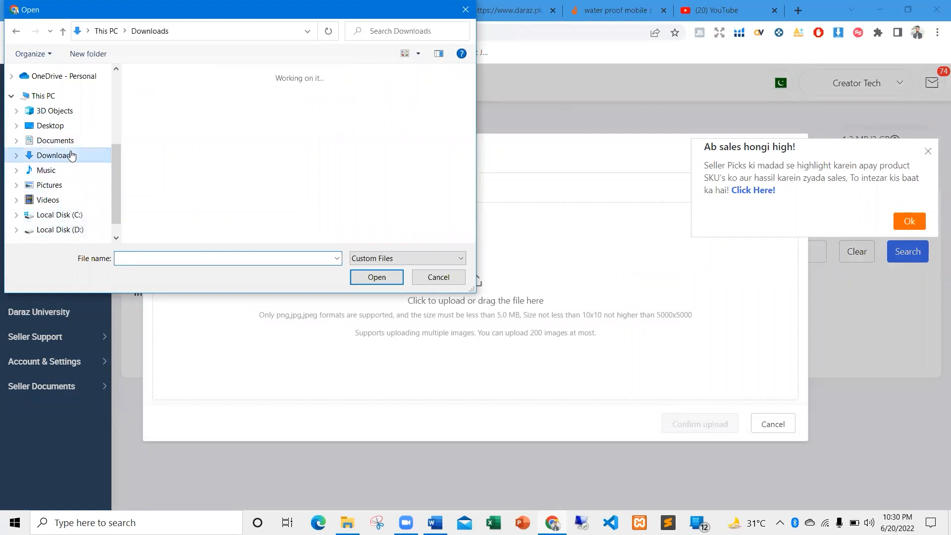
double_click(169, 132)
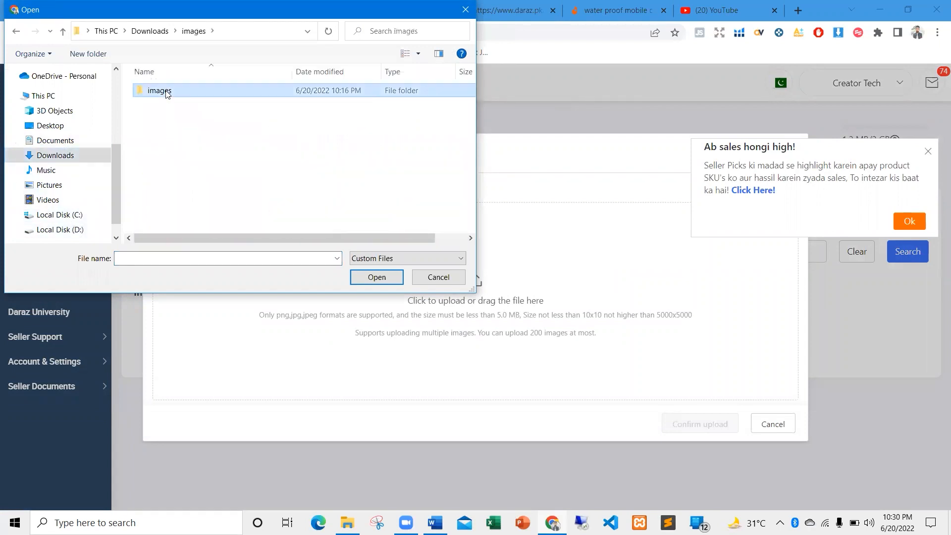
double_click(148, 91)
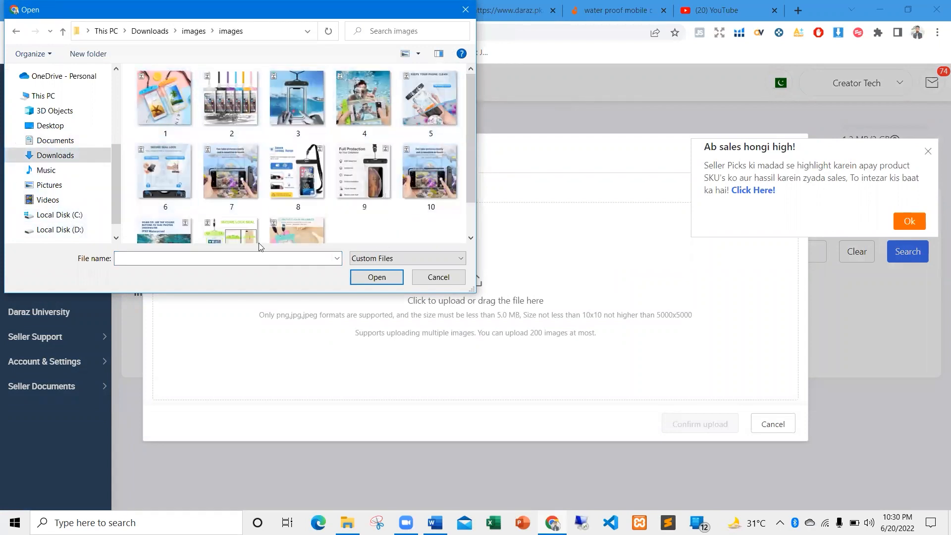
left_click(927, 152)
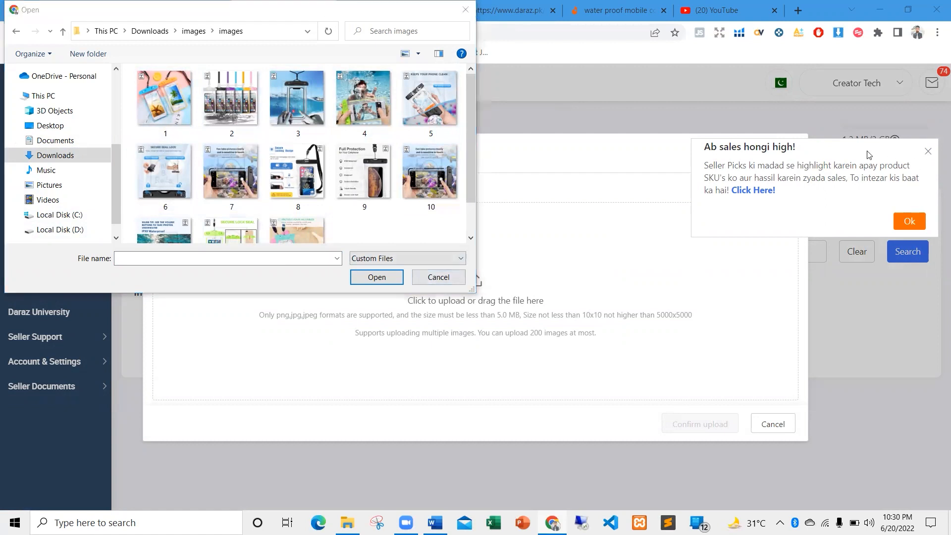
left_click(438, 277)
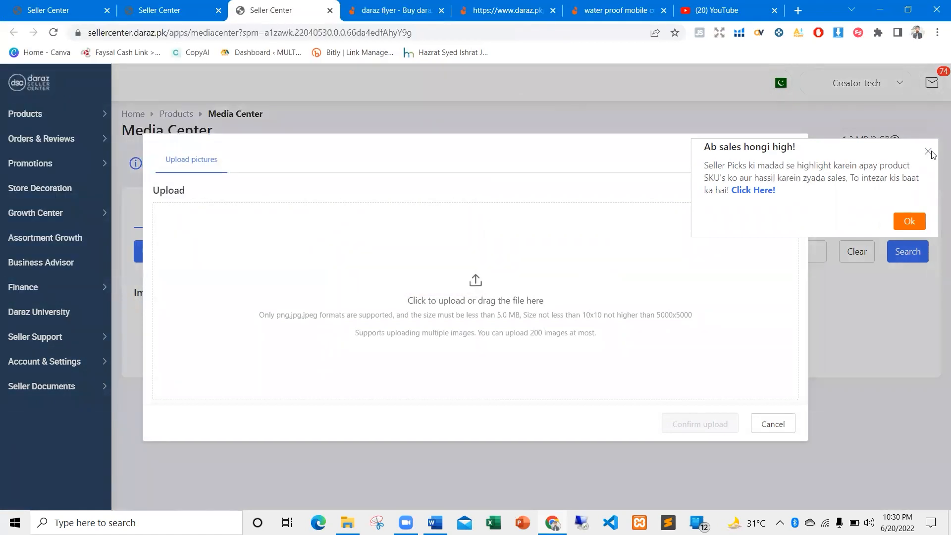
Switch to File Explorer and examine the logo and watermark on image 1.png in the images folder, closing the viewer when done
left_click(347, 522)
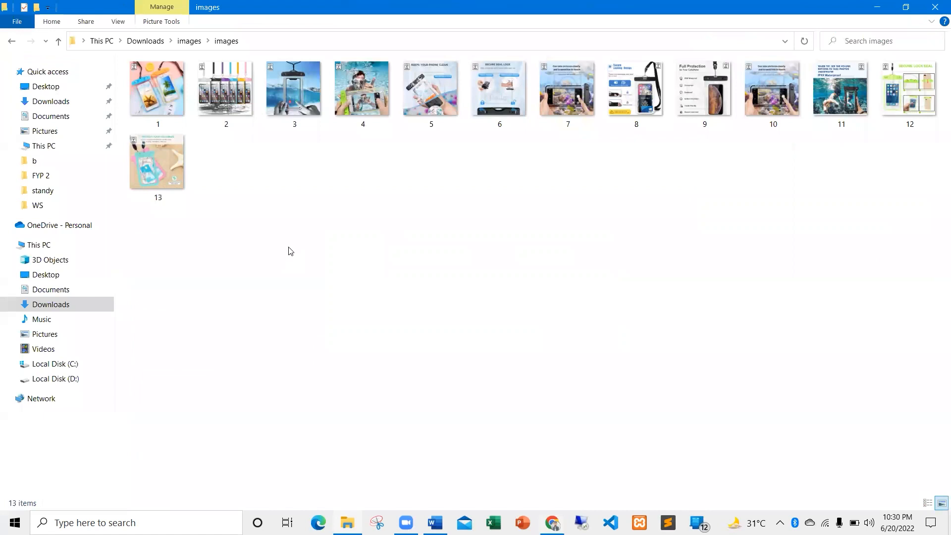
double_click(163, 108)
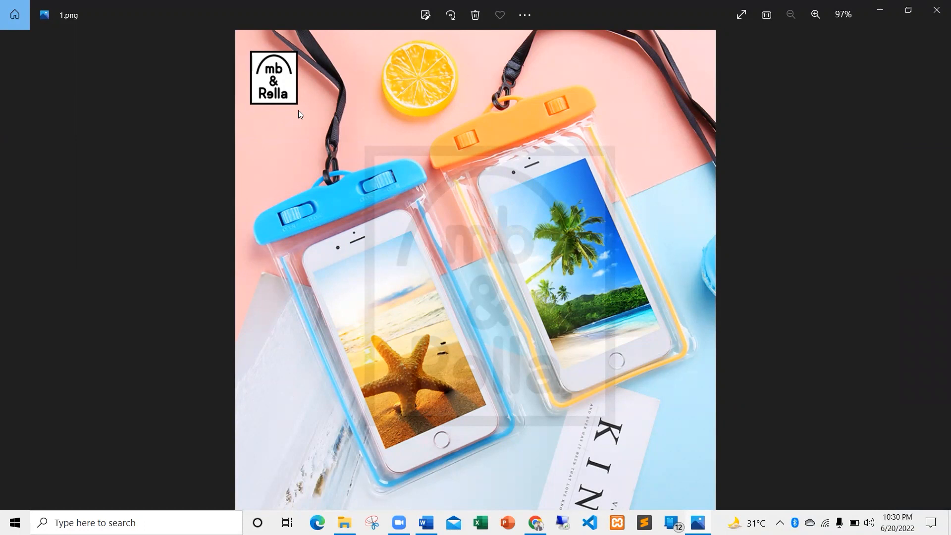
scroll(298, 110, "up", 2)
scroll(248, 106, "down", 2)
left_click(936, 10)
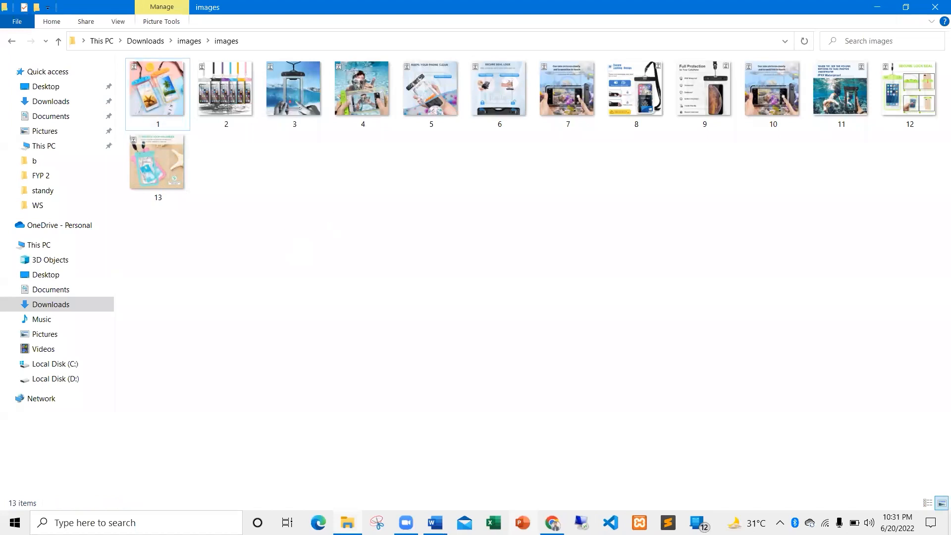
Switch back to Chrome, search Google for "alibaba" in a new tab, and open the official Alibaba.com site without the rewards pop-up
key("alt+Tab")
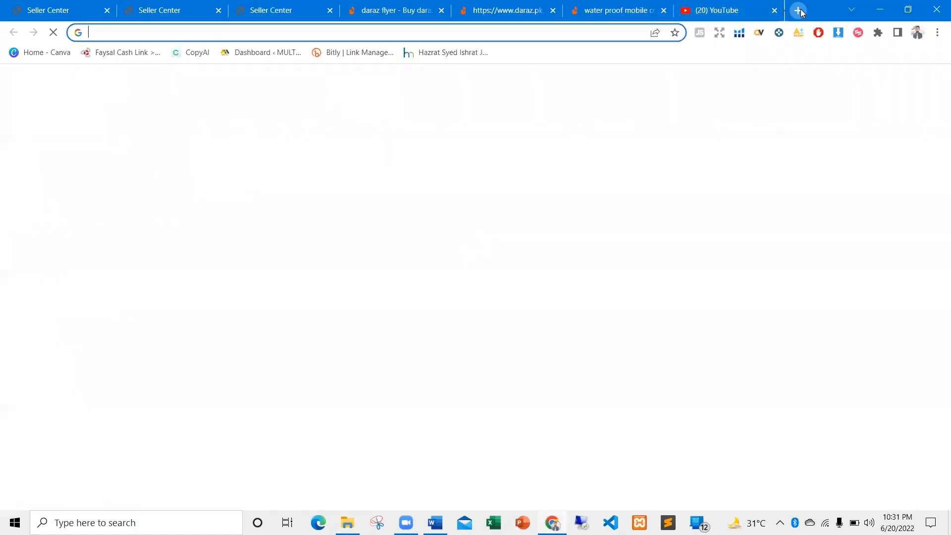
left_click(797, 9)
type("alibaba")
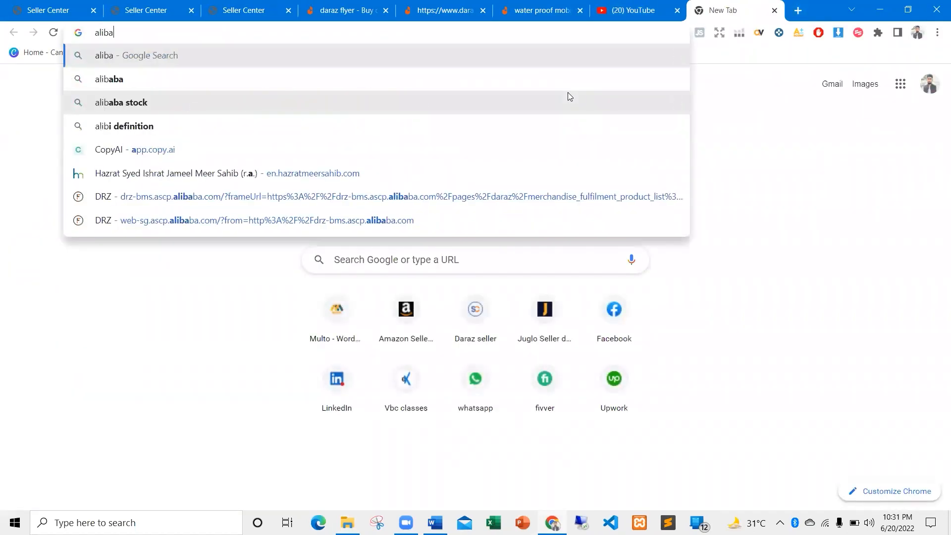
key("Return")
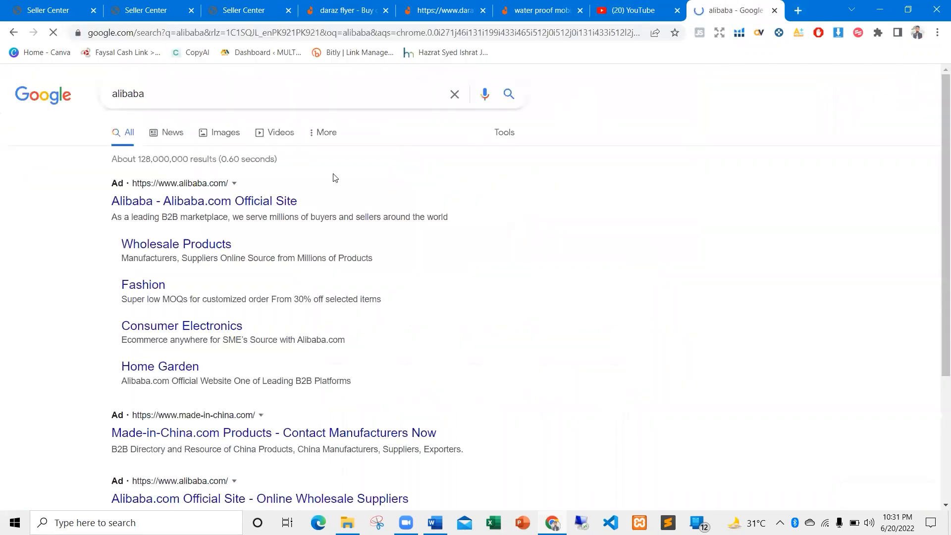
left_click(168, 207)
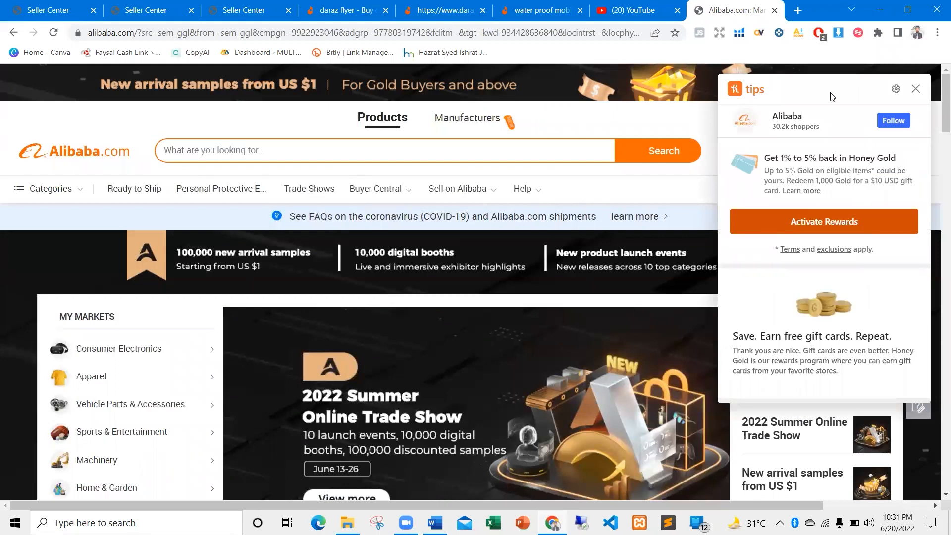
left_click(915, 89)
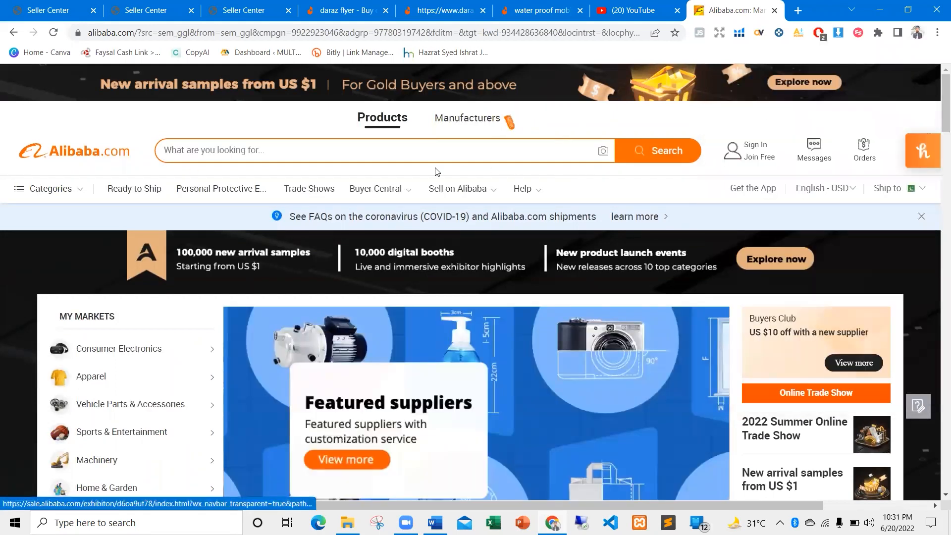
Search Alibaba.com for "waterproof mobile cover"
left_click(353, 152)
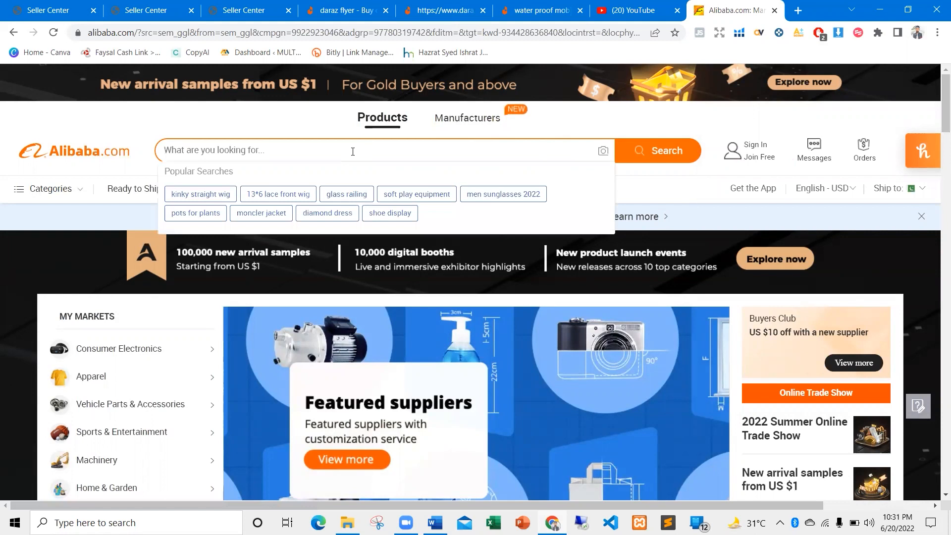
type("w")
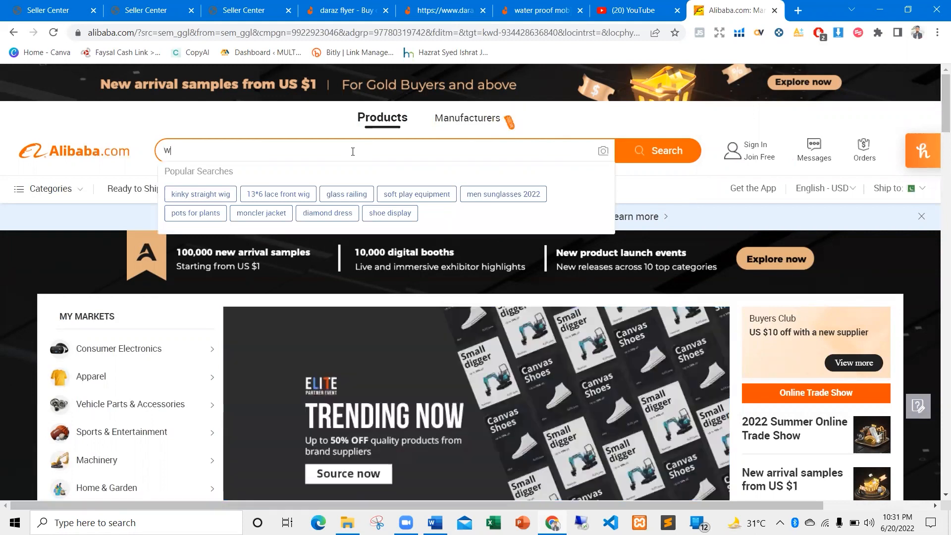
type("aterproof m")
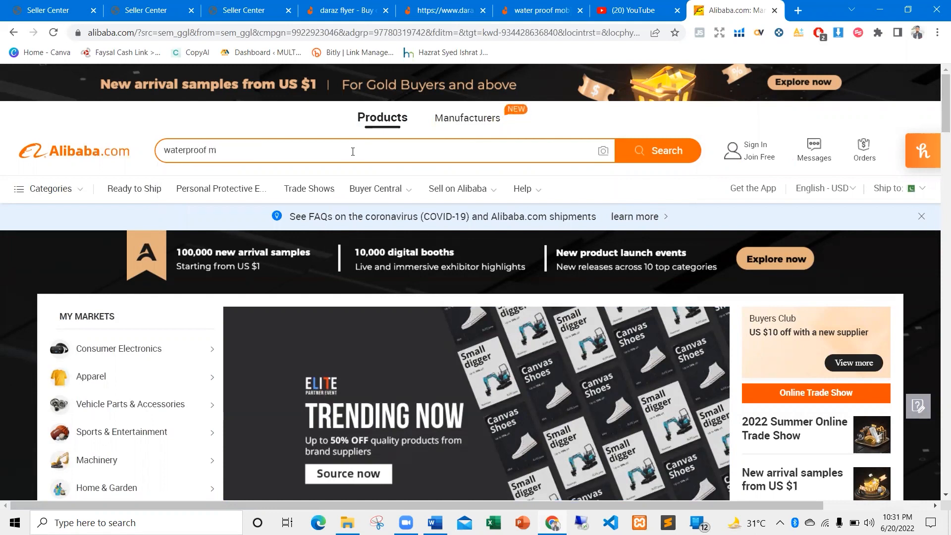
type("obile oc")
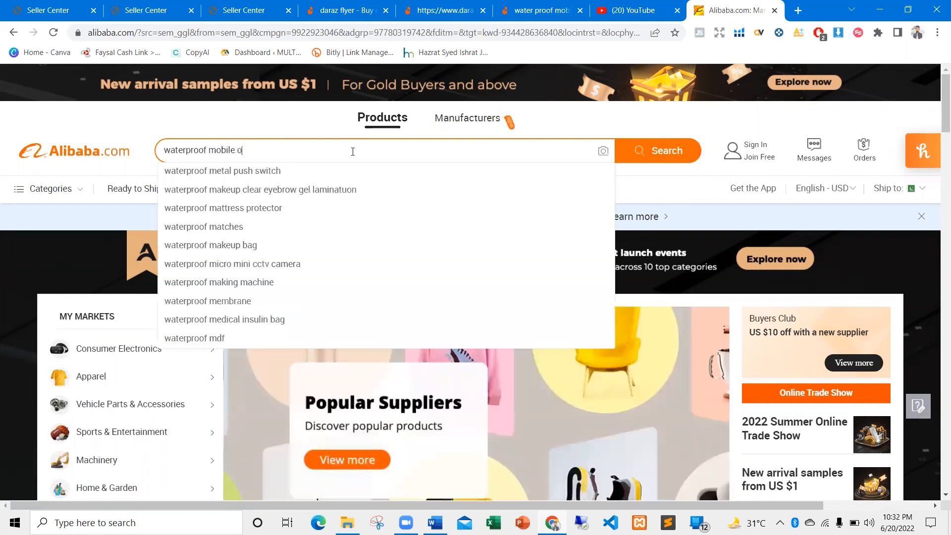
type("ver")
key("Return")
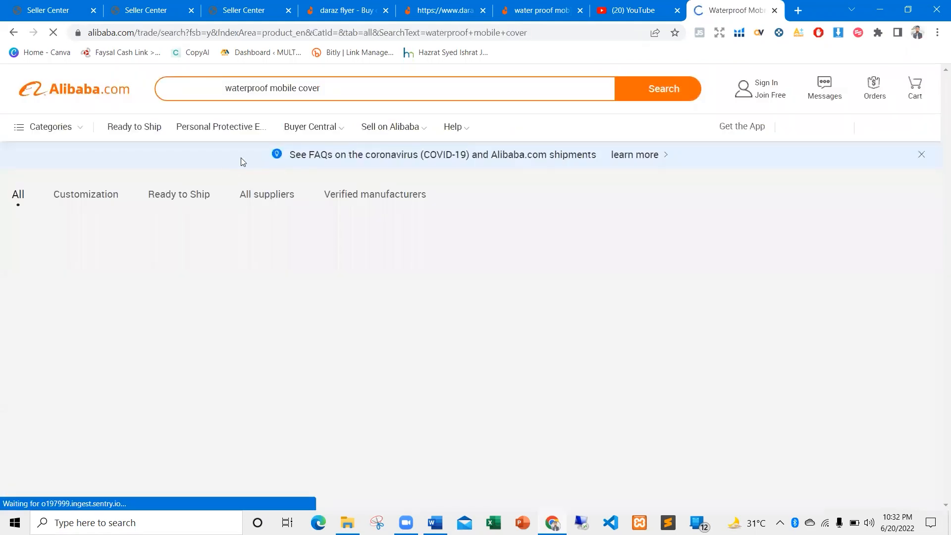
Open the 2021 Hot Selling PVC waterproof phone bag listing in a new tab, examine its pictures and details, and close that tab
scroll(356, 197, "down", 5)
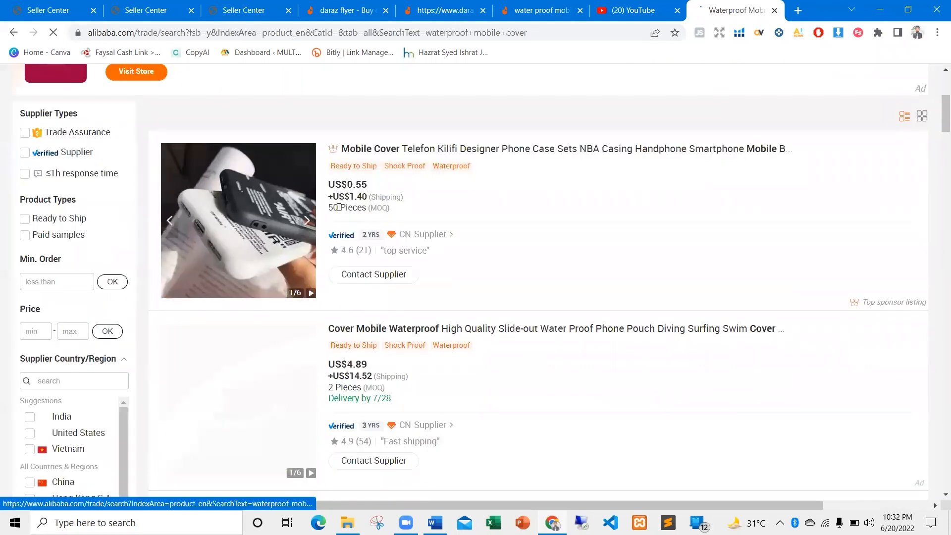
scroll(446, 206, "down", 4)
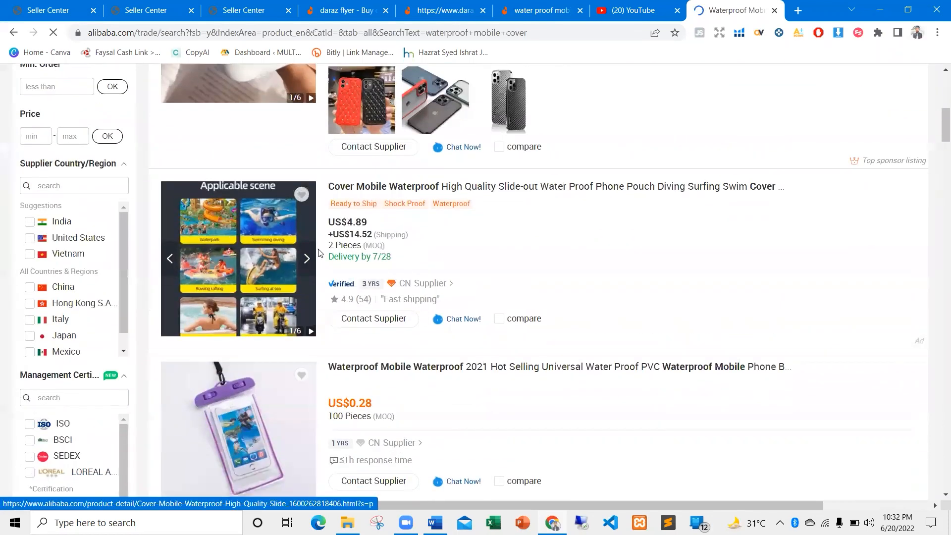
scroll(253, 223, "down", 5)
right_click(252, 221)
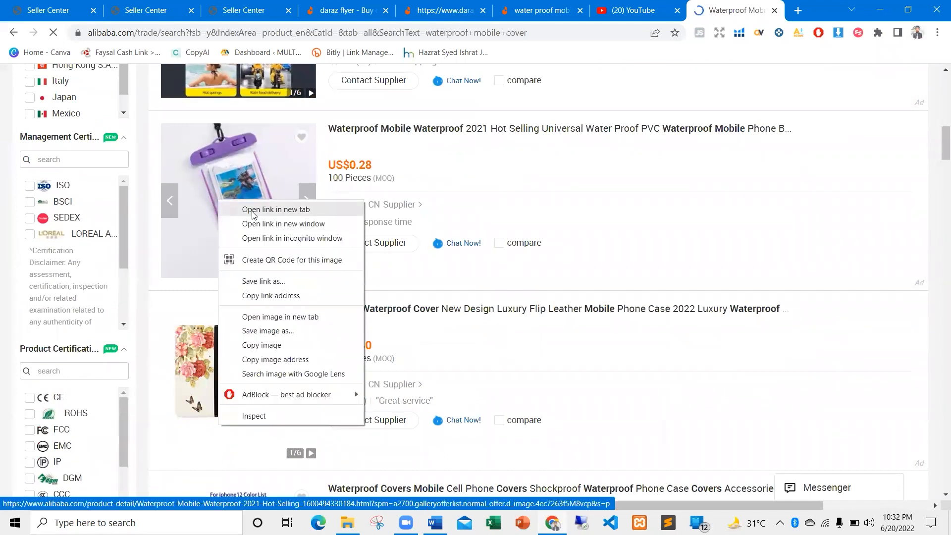
left_click(252, 209)
key("ctrl+Tab")
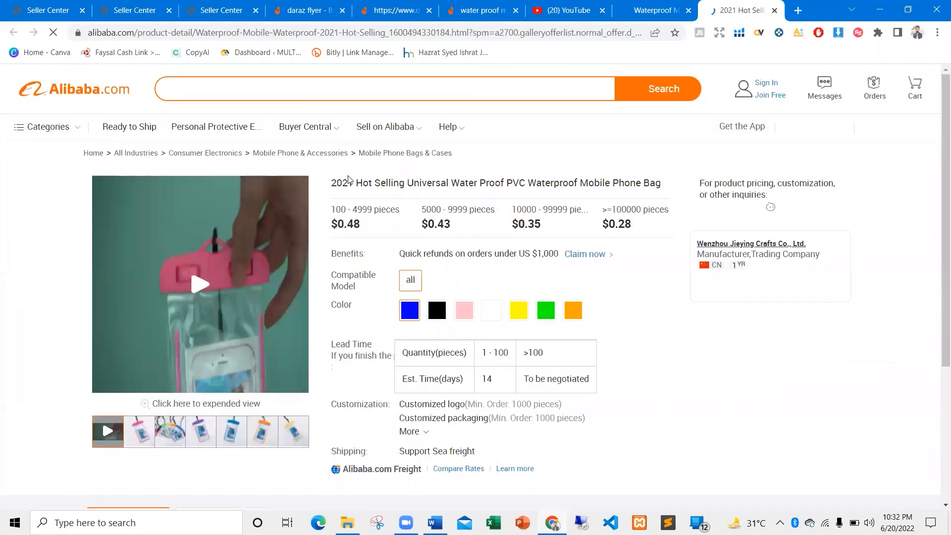
scroll(120, 303, "down", 4)
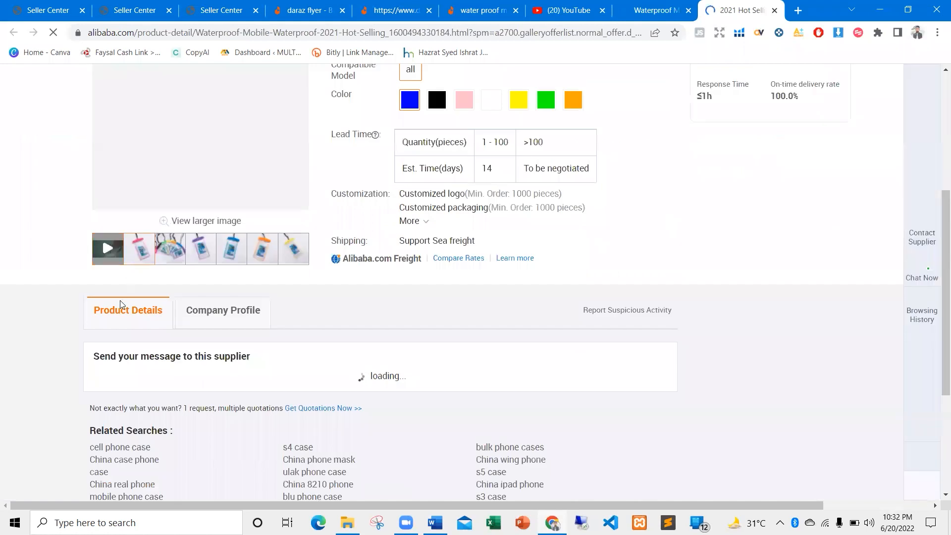
scroll(128, 307, "up", 4)
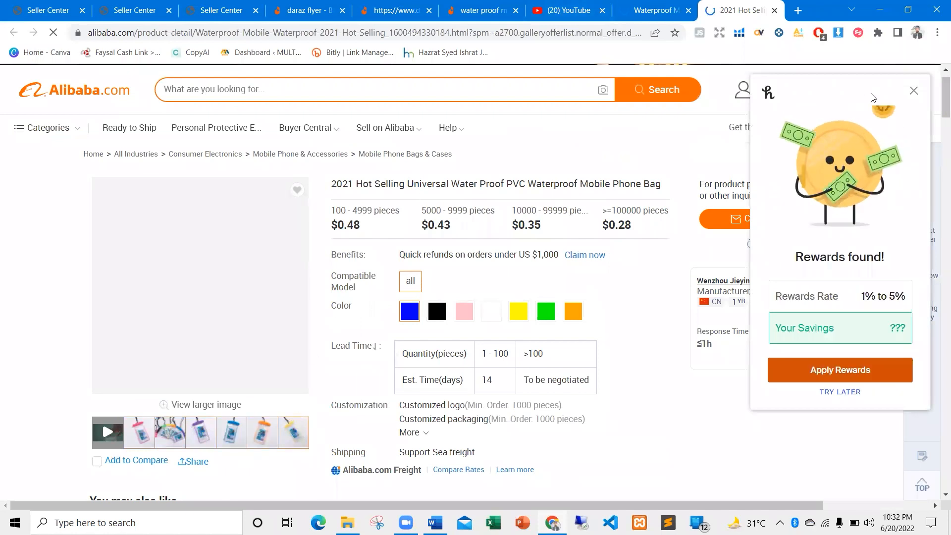
left_click(913, 90)
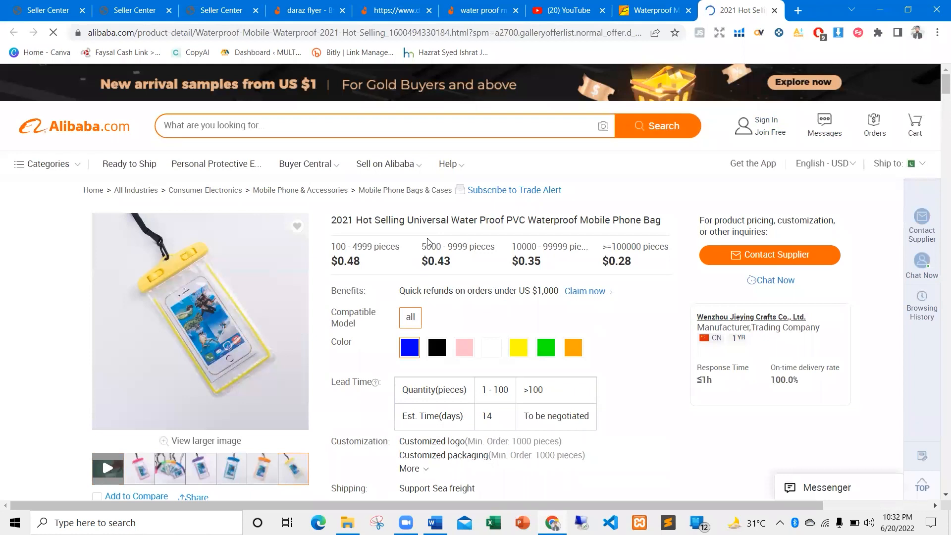
left_click(774, 10)
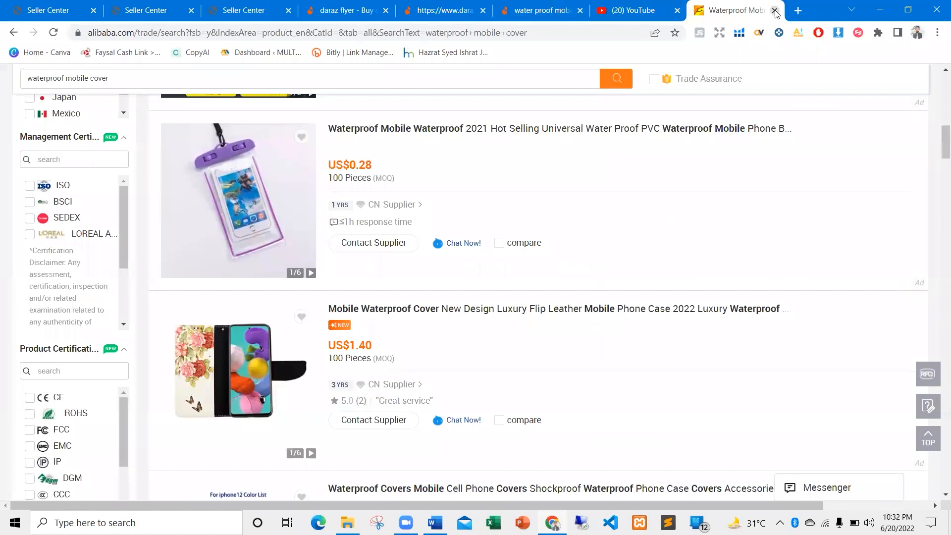
Look further through the Alibaba results, then close the Alibaba and YouTube tabs
scroll(399, 336, "down", 4)
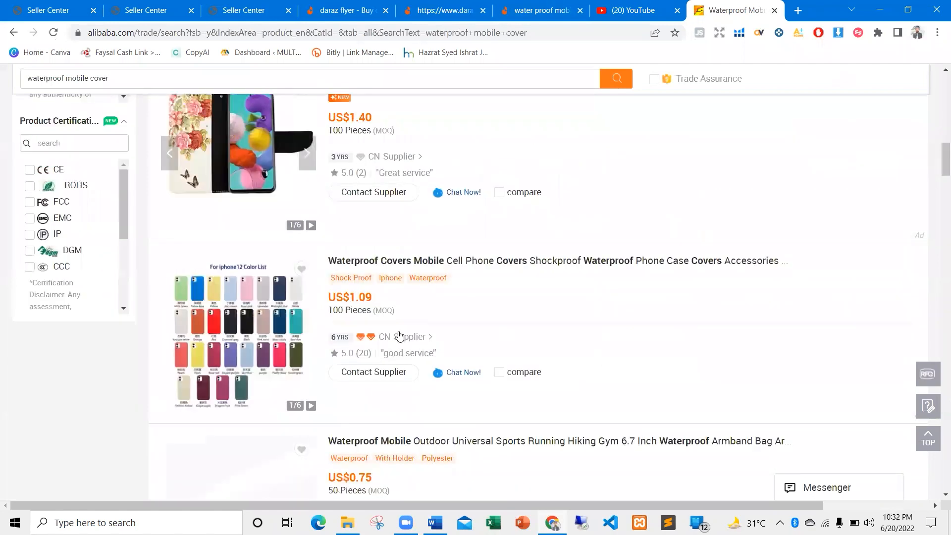
key("alt+Tab")
key("ctrl+a")
left_click(414, 450)
key("alt+Tab")
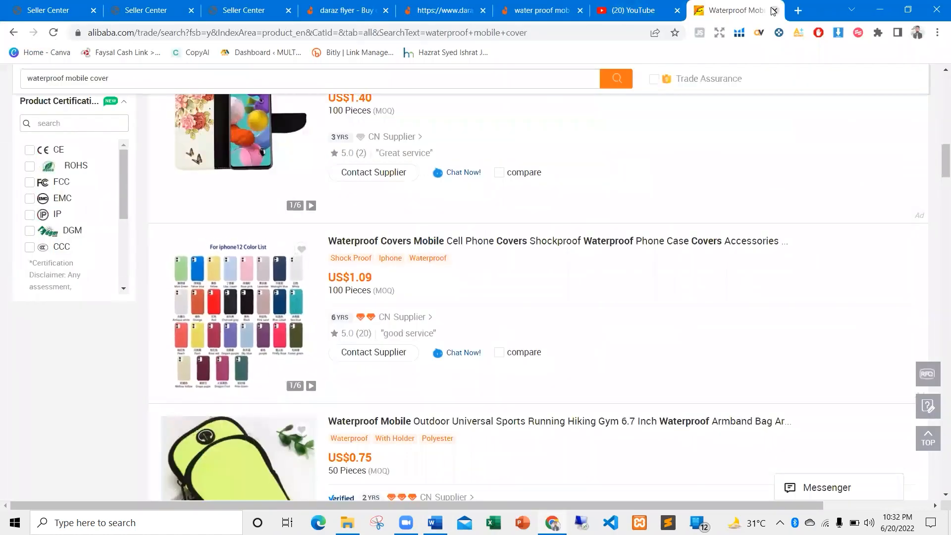
left_click(773, 11)
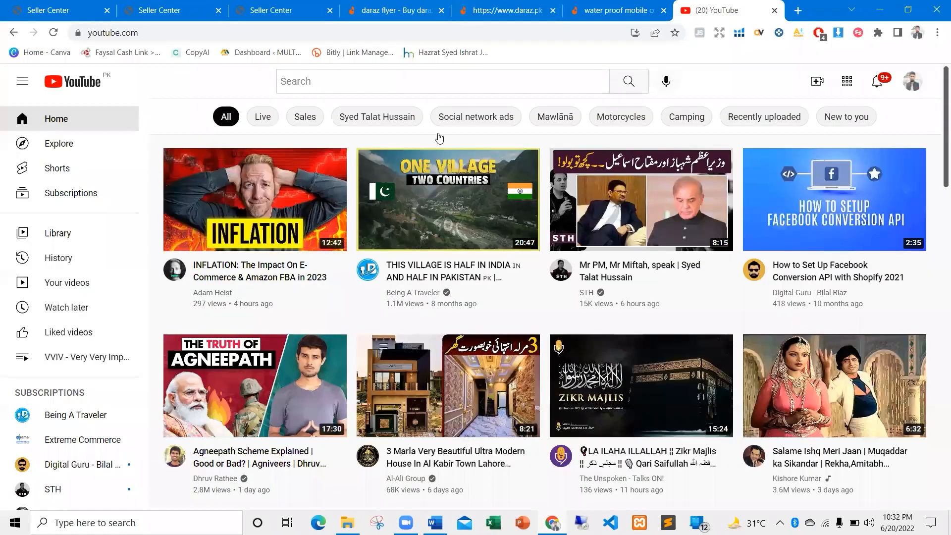
left_click(775, 11)
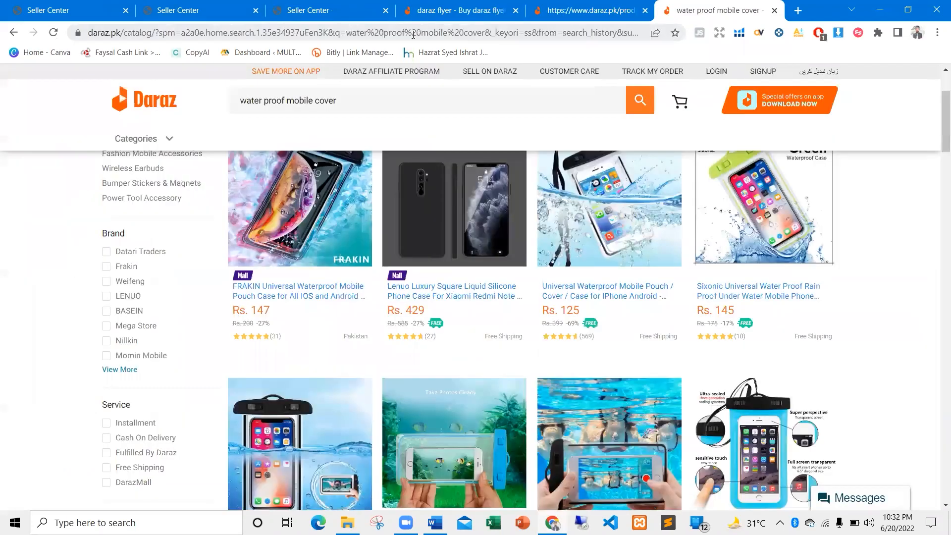
Return to the Media Center upload dialog and bring up the product images folder in File Explorer
left_click(320, 4)
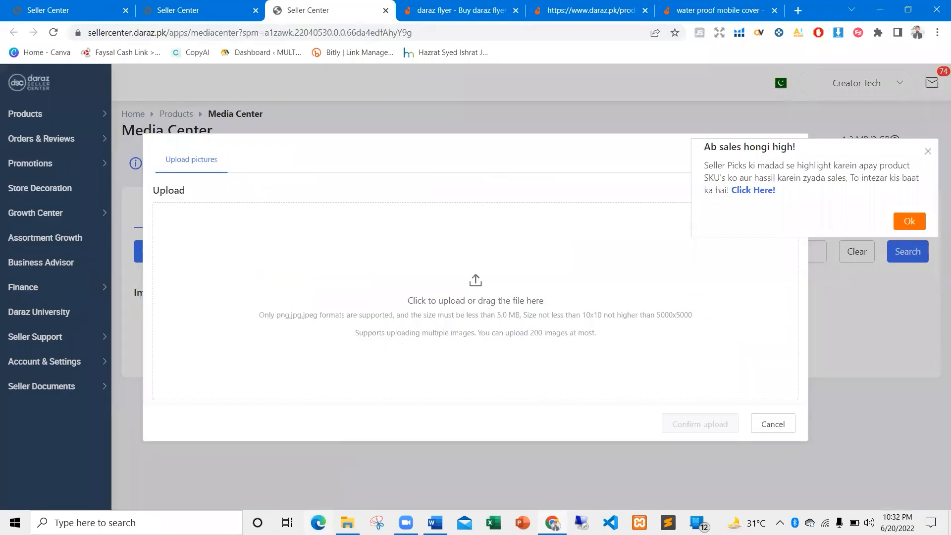
left_click(348, 523)
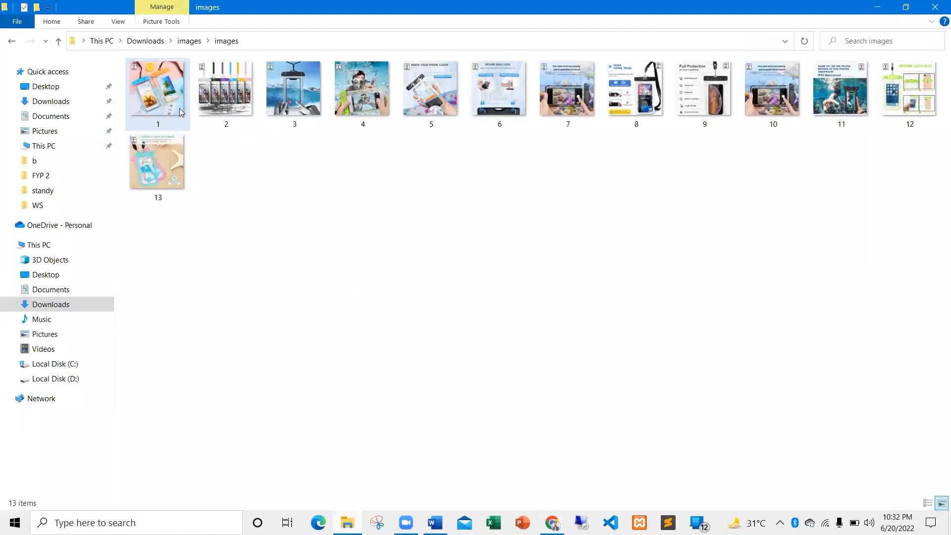
mouse_move(165, 100)
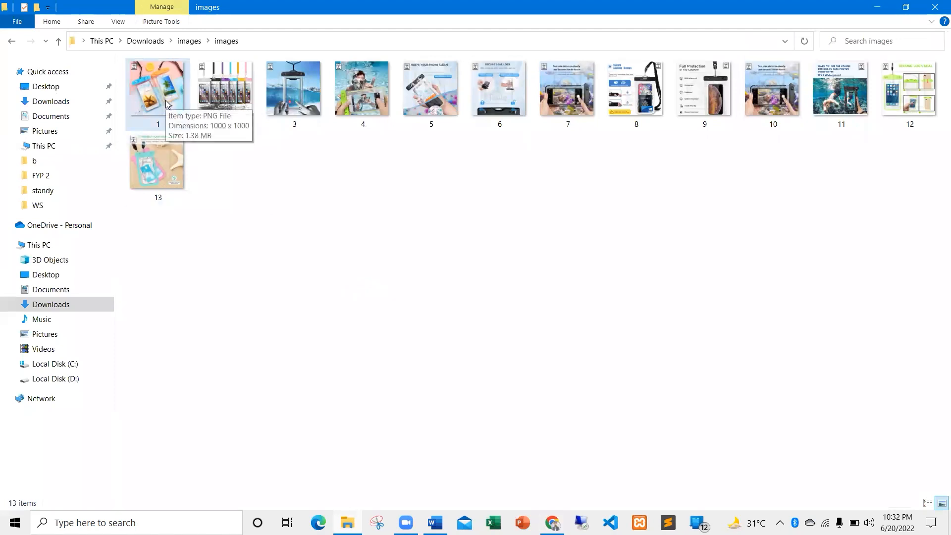
Rename image 1 in the images folder as "Mobile Waterproof Cover"
left_click(153, 104)
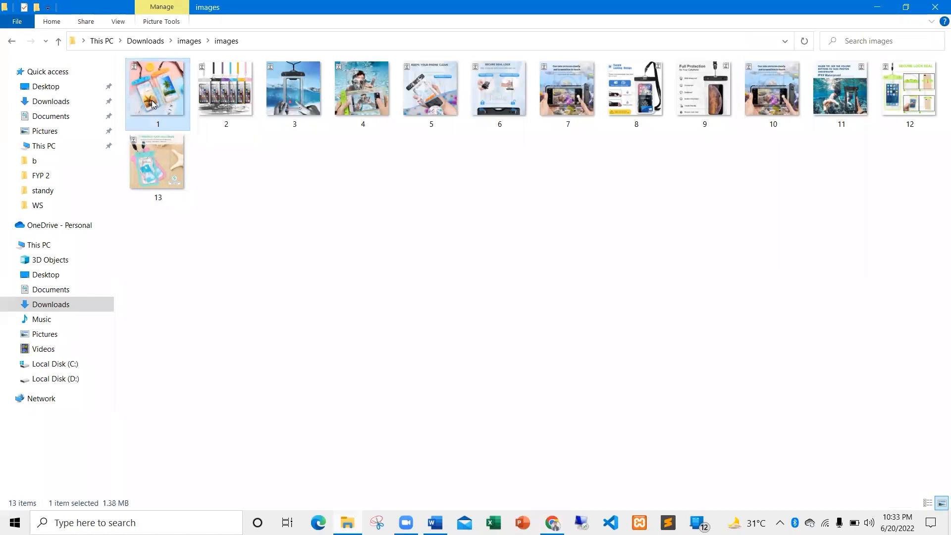
right_click(153, 104)
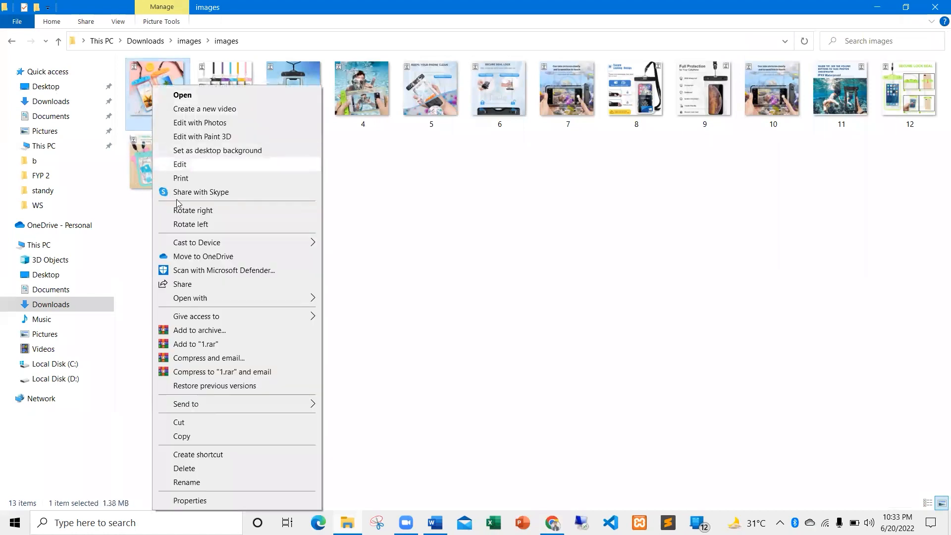
left_click(186, 482)
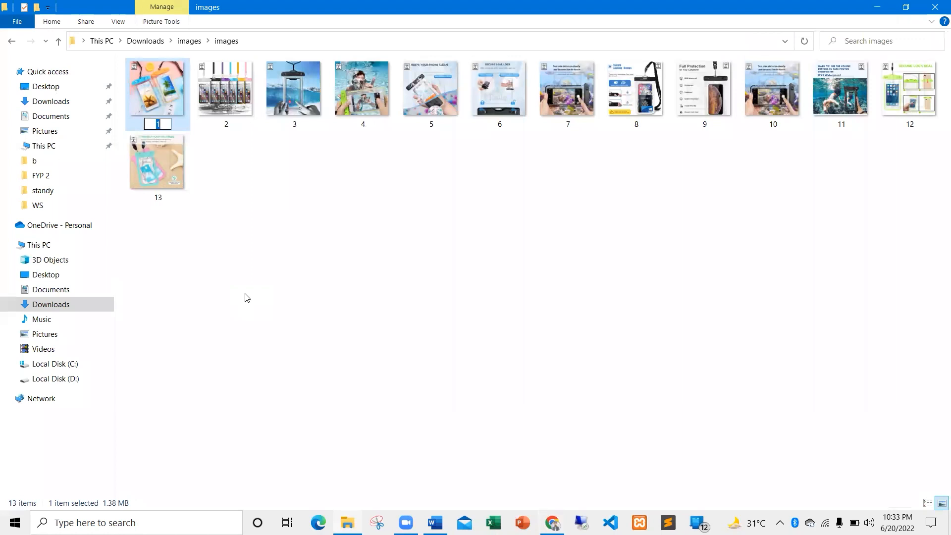
type("Mobile W")
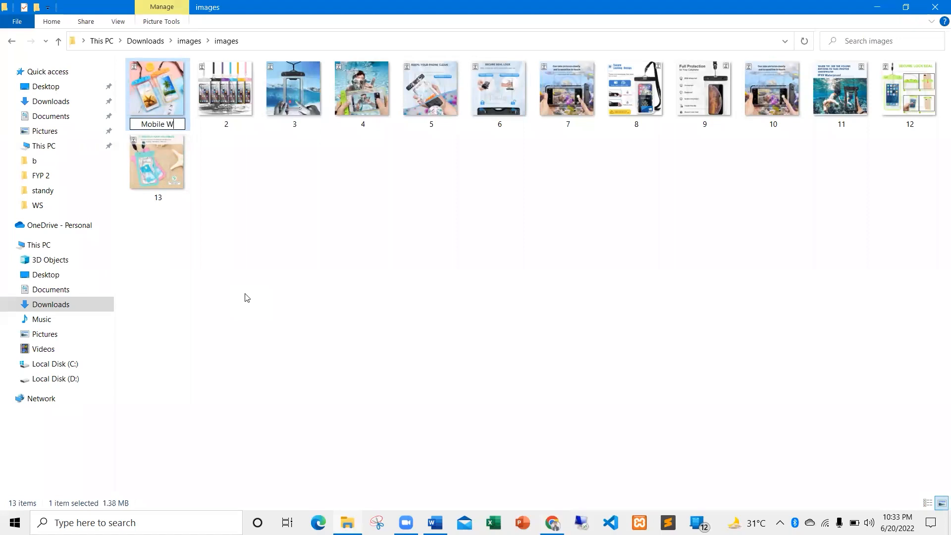
type("aterproof Cover")
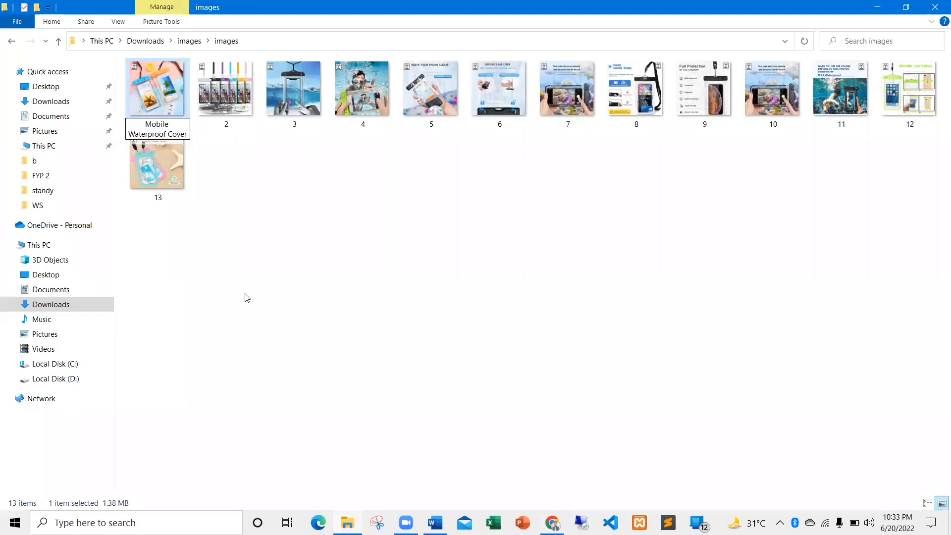
key("Return")
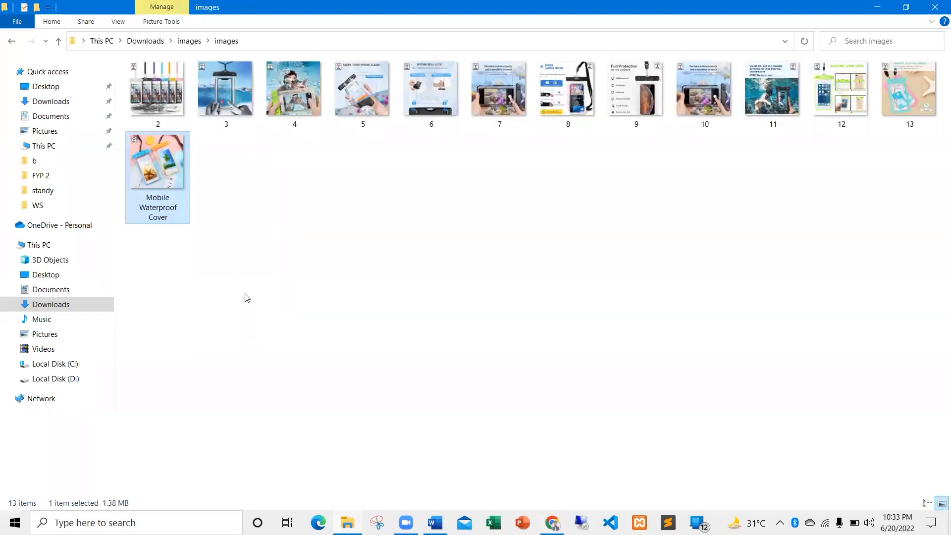
Switch to the Daraz search results in Chrome and copy the search phrase "water proof mobile cover"
key("alt+Tab")
left_click(461, 11)
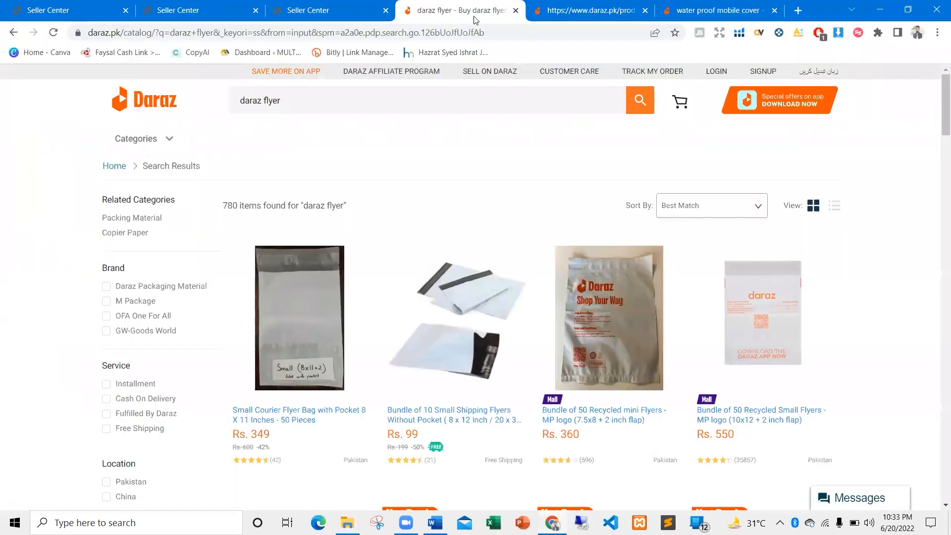
left_click(666, 10)
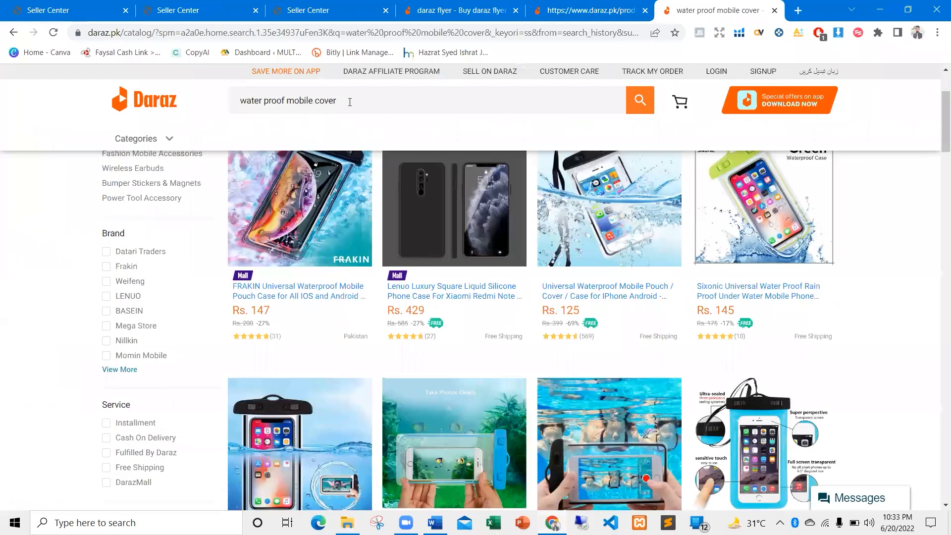
left_click(349, 102)
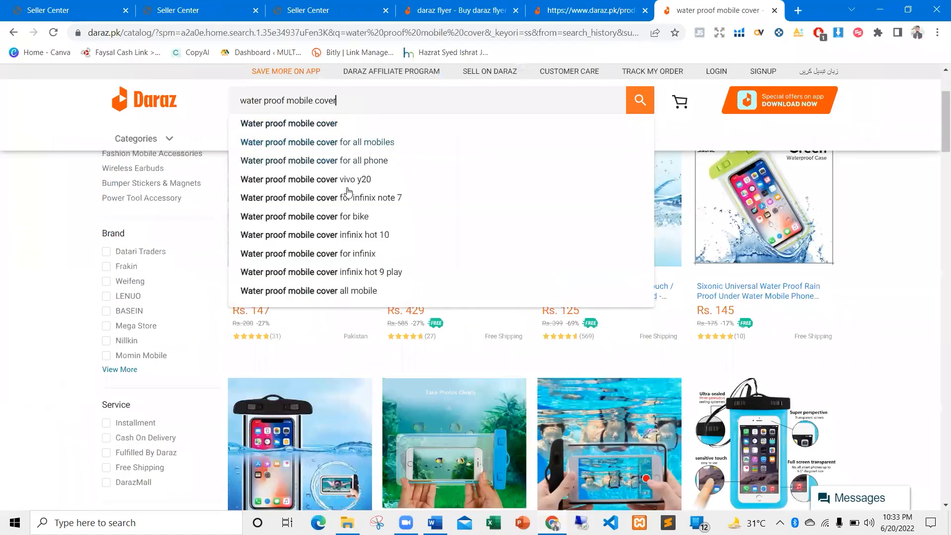
right_click(298, 142)
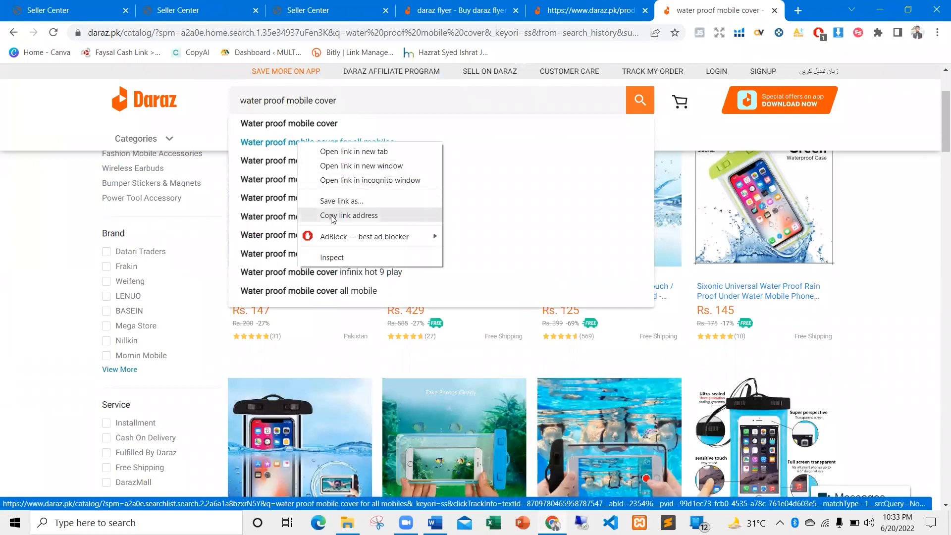
left_click_drag(362, 104, 240, 102)
key("ctrl+c")
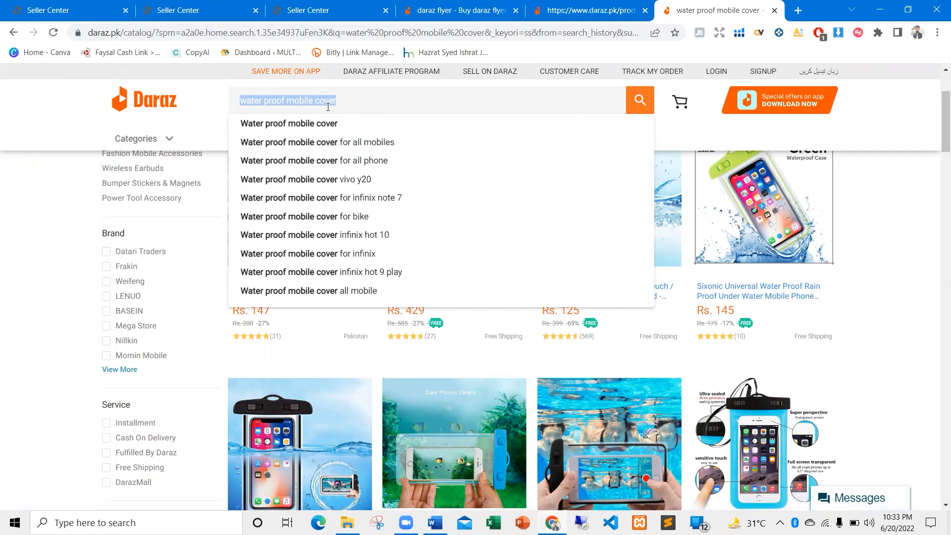
Return to File Explorer and rename image 3 with the copied phrase "water proof mobile cover"
key("alt+Tab")
left_click(238, 104)
right_click(237, 88)
left_click(170, 98)
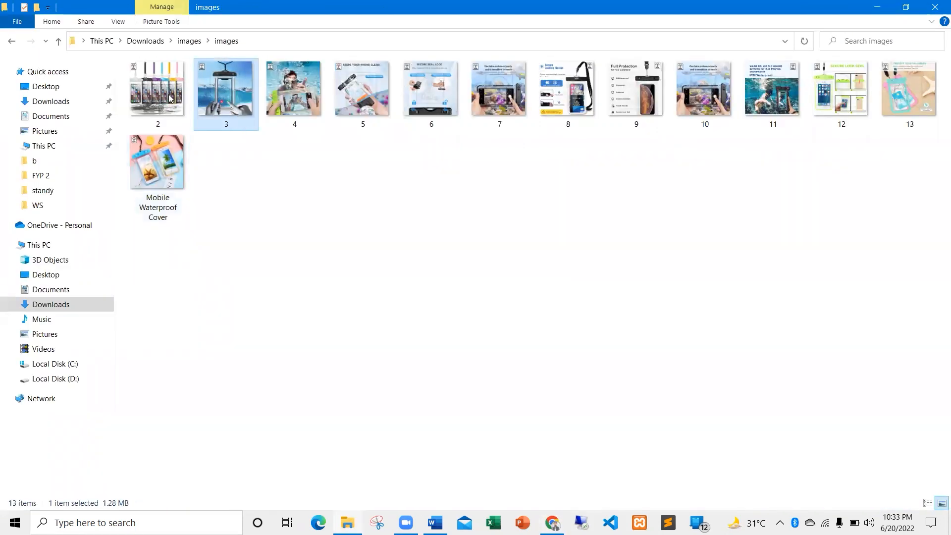
right_click(217, 85)
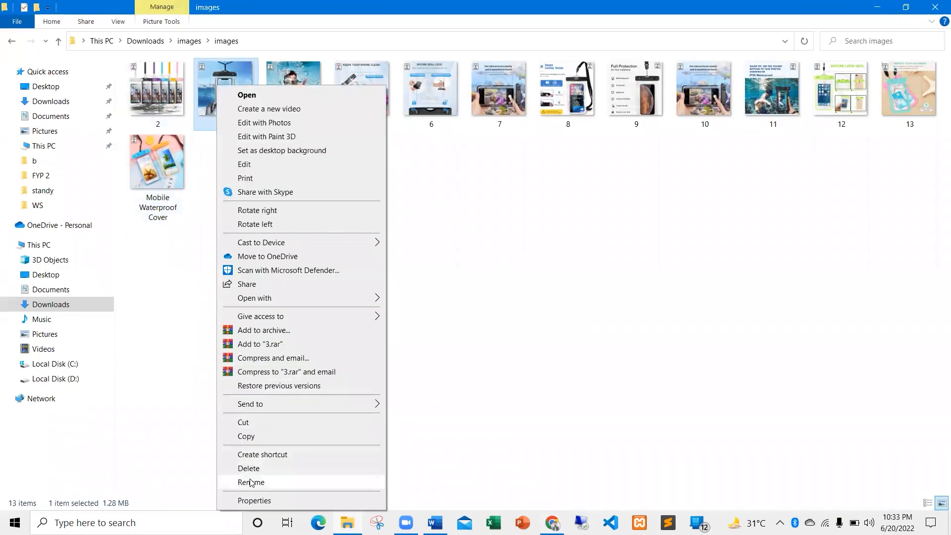
left_click(251, 482)
key("ctrl+v")
key("Return")
Switch to Chrome, search Daraz for the suggested "water proof mobile cover for all mobiles" and copy that phrase
key("alt+Tab")
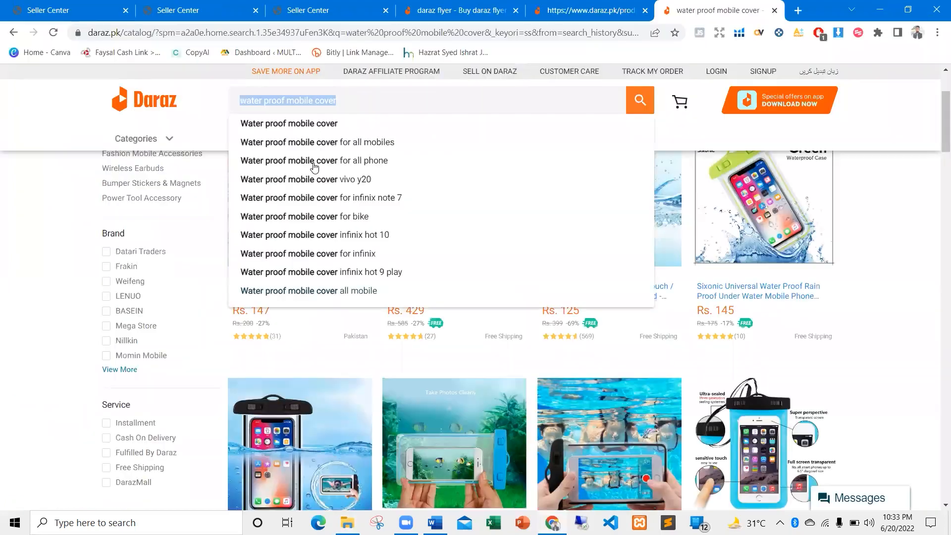
left_click(333, 148)
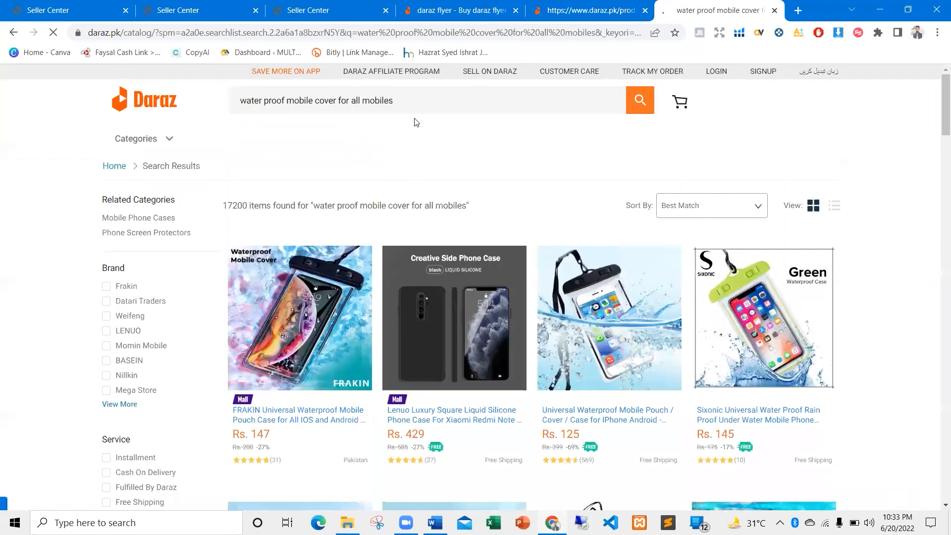
left_click(408, 100)
left_click(408, 100)
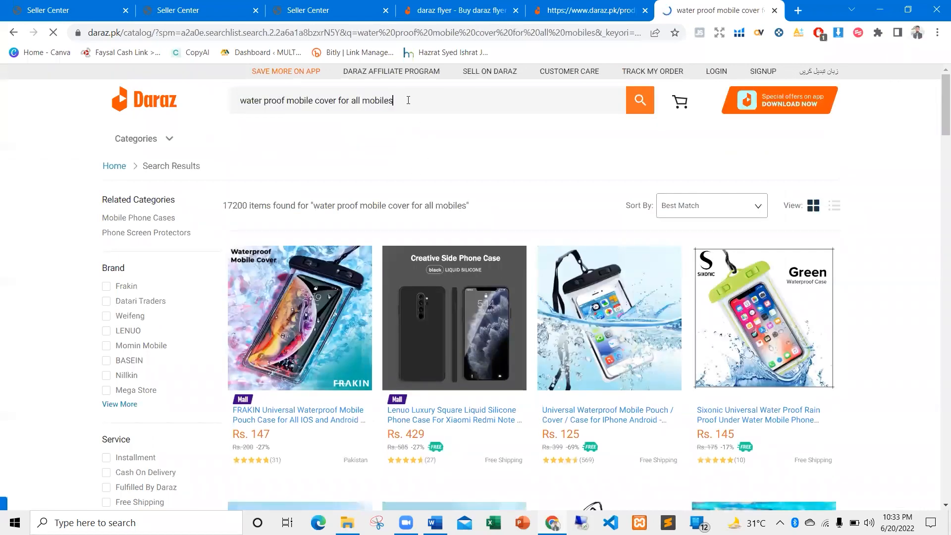
left_click(408, 100)
key("ctrl+c")
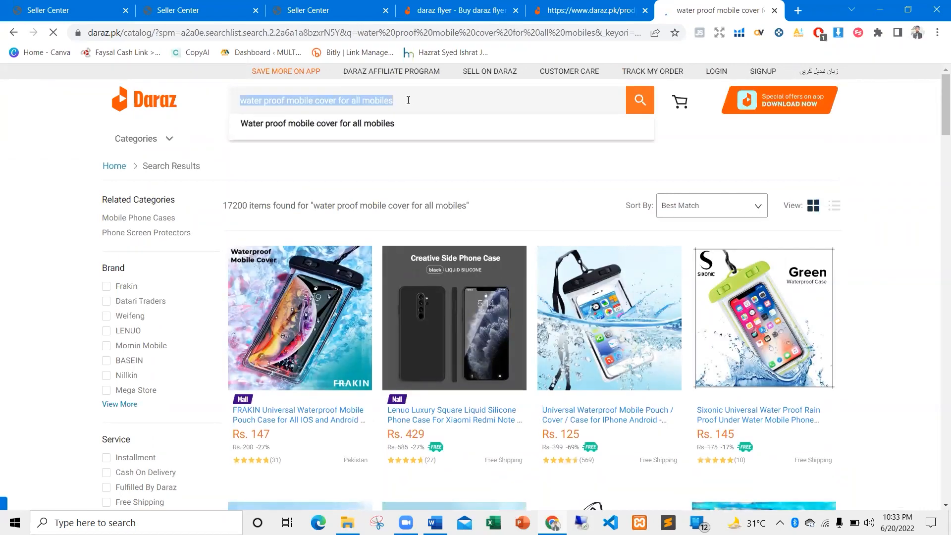
Switch to File Explorer and rename image 5 as "water proof mobile cover for all mobiles"
key("alt+Tab")
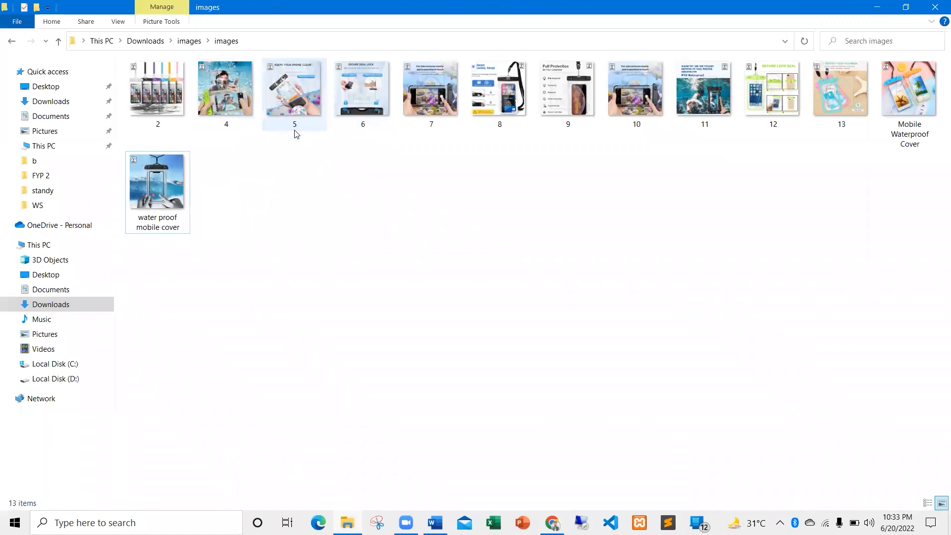
left_click(290, 94)
right_click(291, 94)
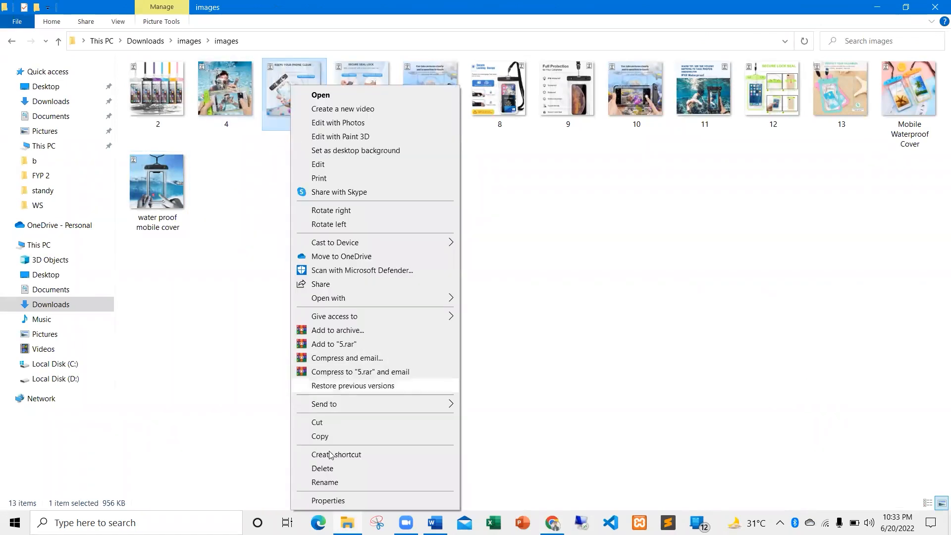
left_click(325, 483)
key("ctrl+v")
key("Return")
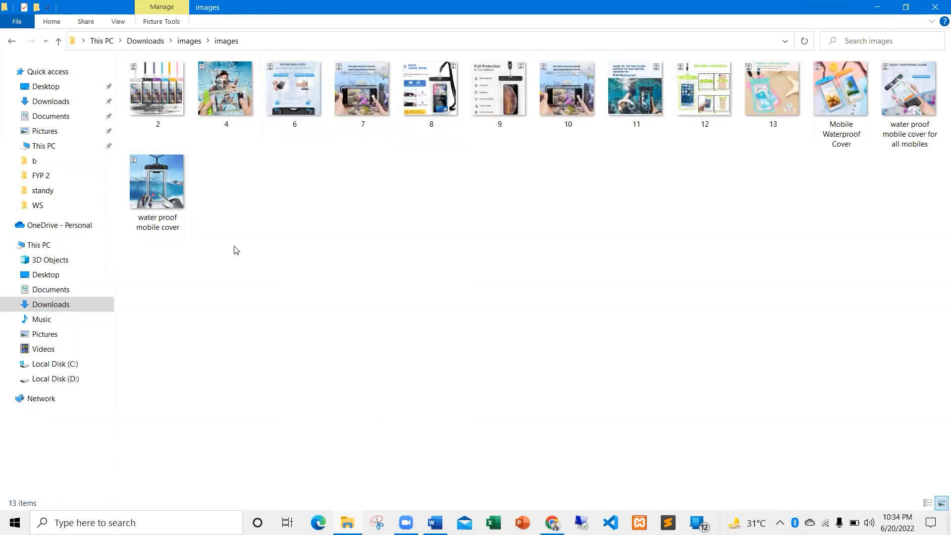
Back in Chrome, replace the Daraz search phrase with "water proof cover" and copy it
key("alt+Tab")
left_click(408, 101)
key("ctrl+a")
key("BackSpace")
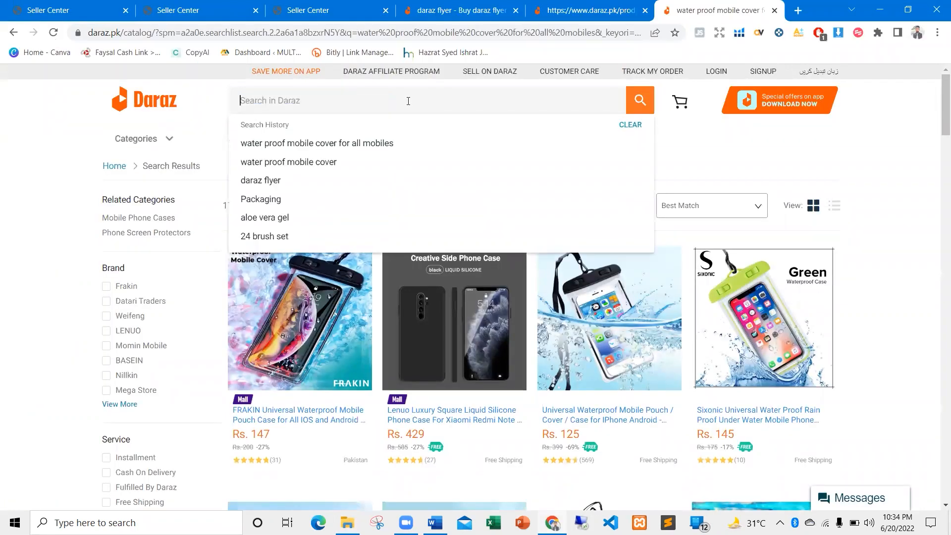
type("water proof")
key("Return")
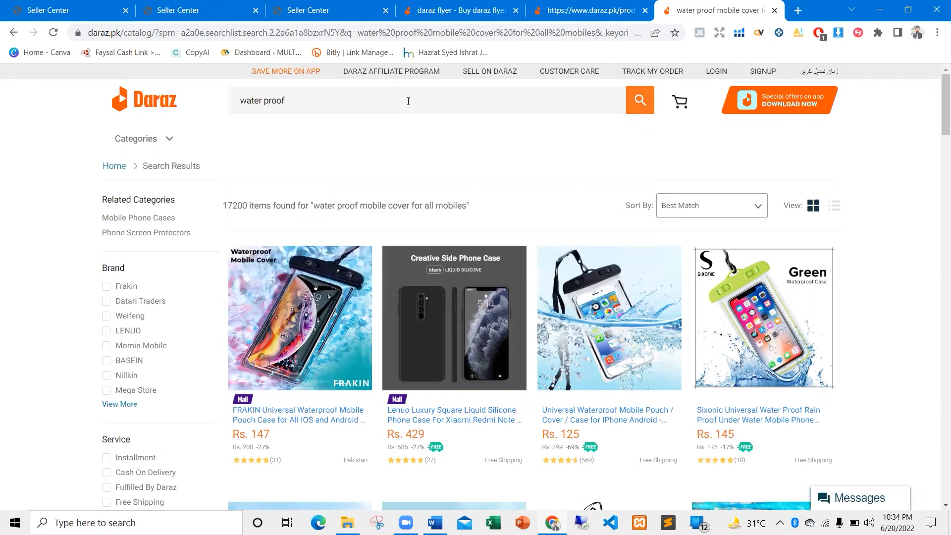
left_click(408, 101)
type("cover")
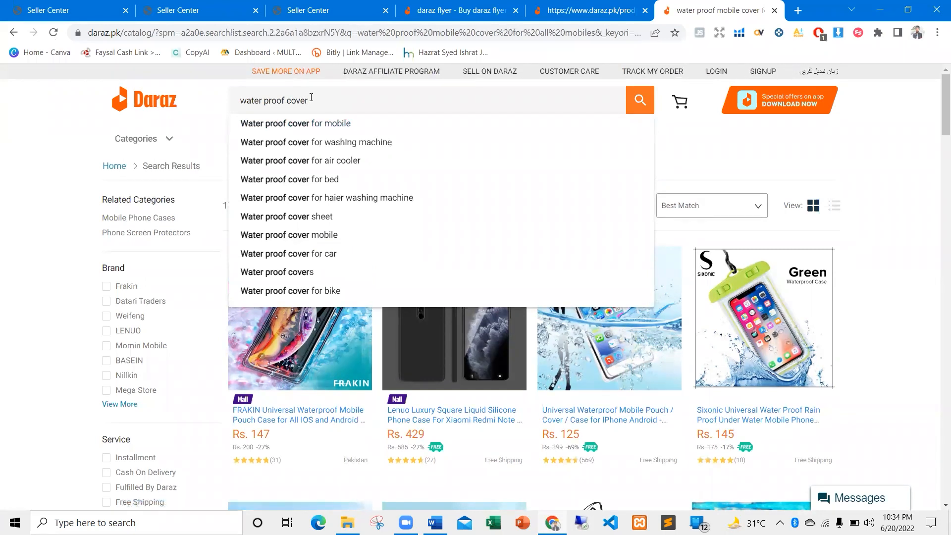
key("ctrl+a")
key("ctrl+c")
In File Explorer, rename image 8 with the copied phrase "water proof cover"
key("alt+Tab")
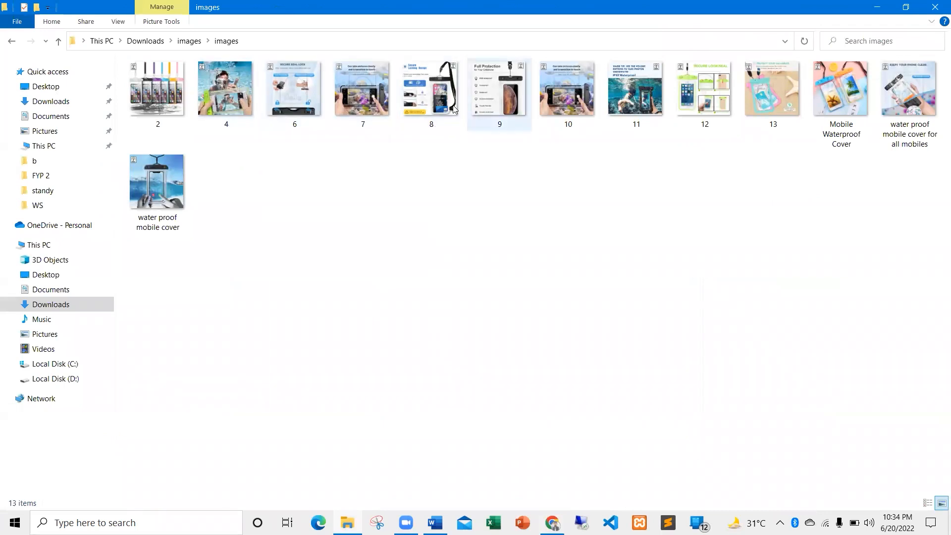
left_click(427, 90)
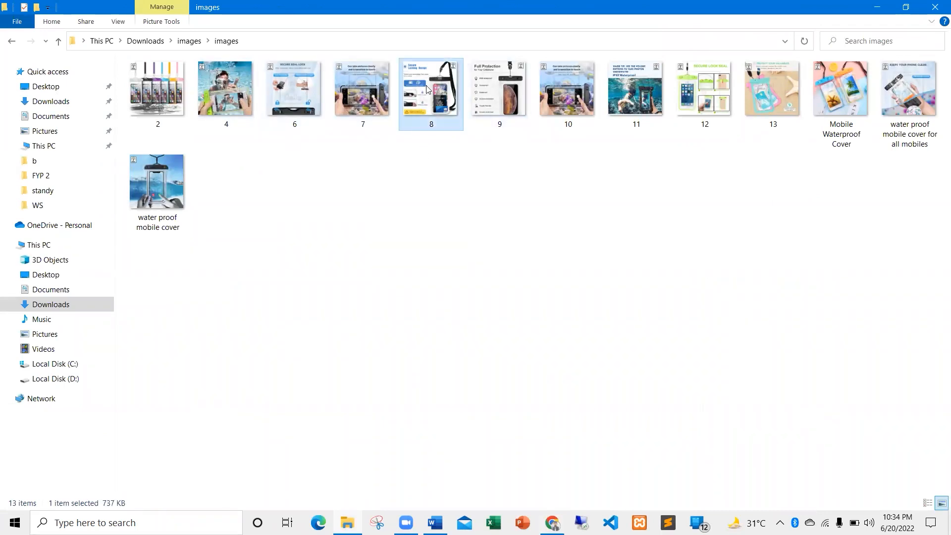
right_click(427, 83)
left_click(473, 481)
key("ctrl+v")
key("Return")
Switch to Chrome, search Daraz for the suggested "water proof cover mobile" and select the phrase for copying
key("alt+Tab")
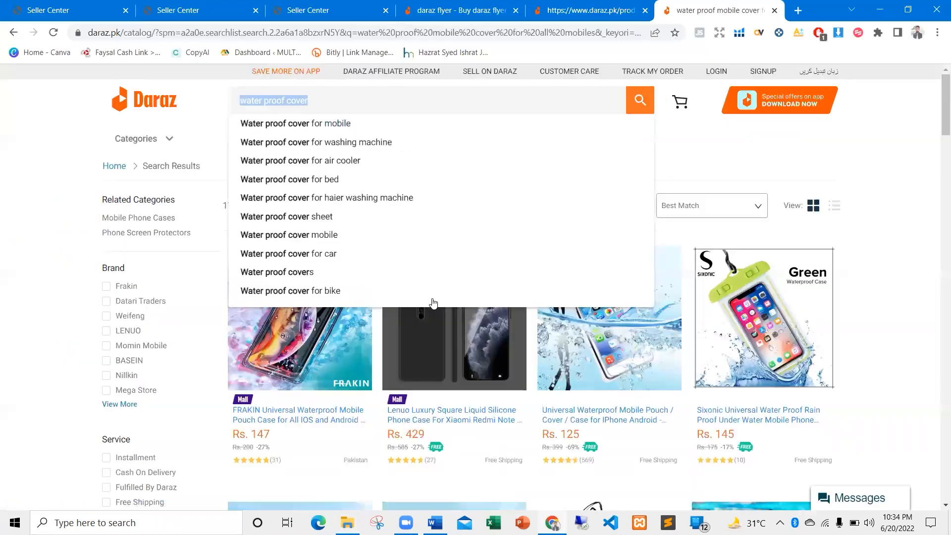
left_click(314, 235)
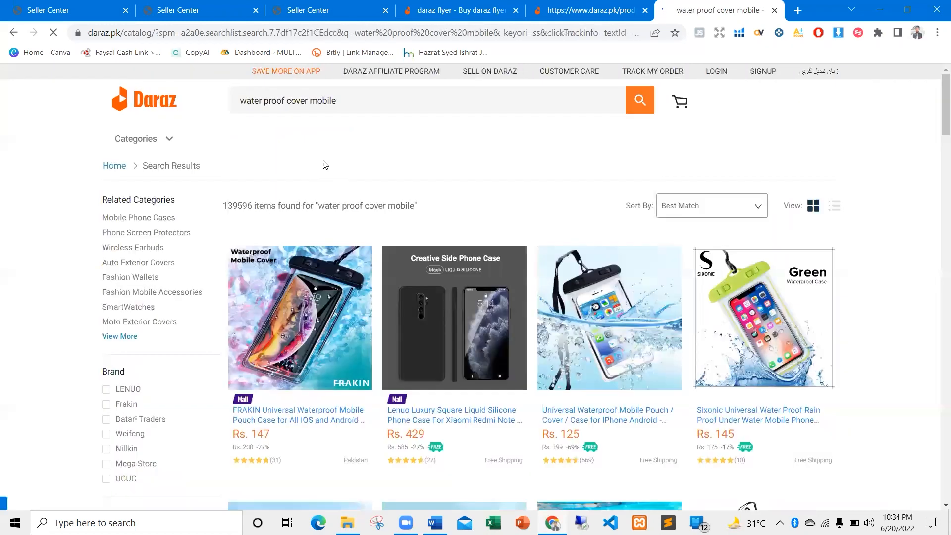
triple_click(339, 98)
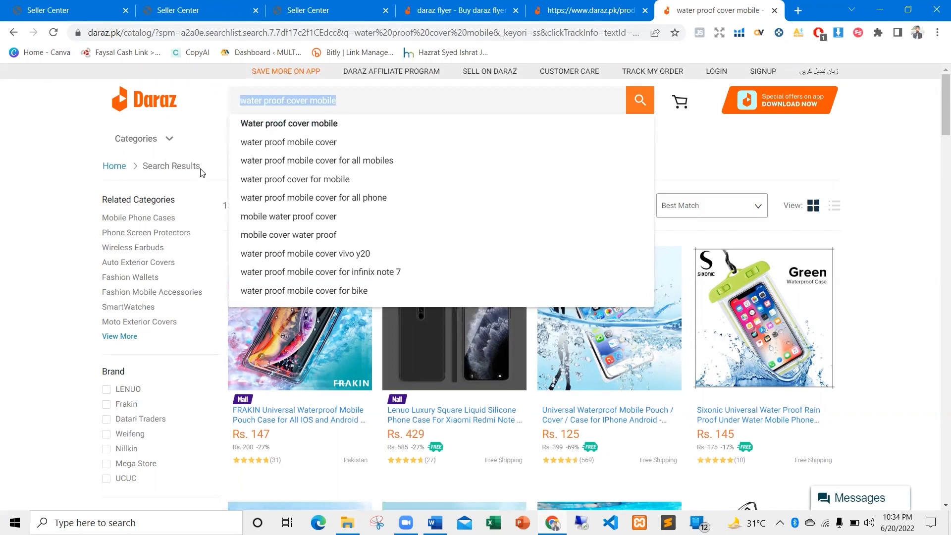
Go back to File Explorer and rename image 11 as "water proof cover mobile"
key("alt+Tab")
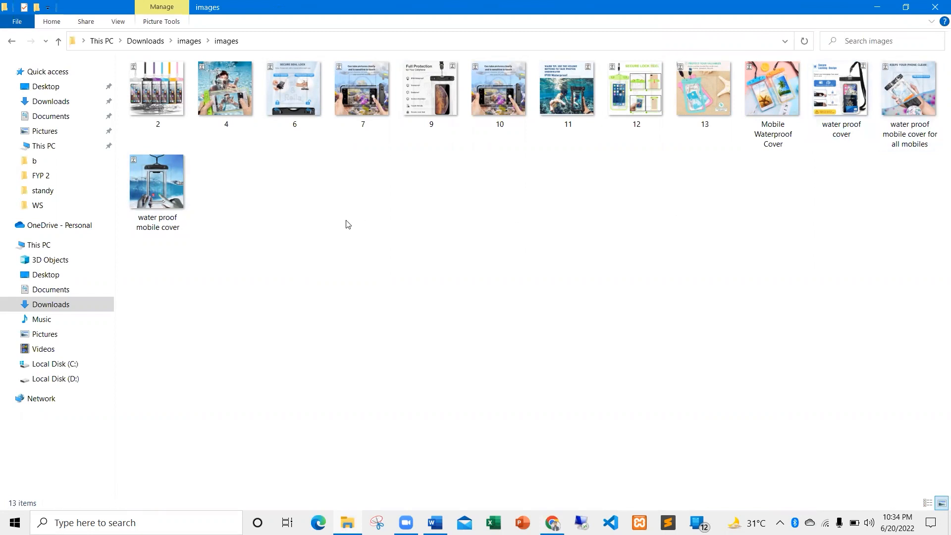
right_click(562, 114)
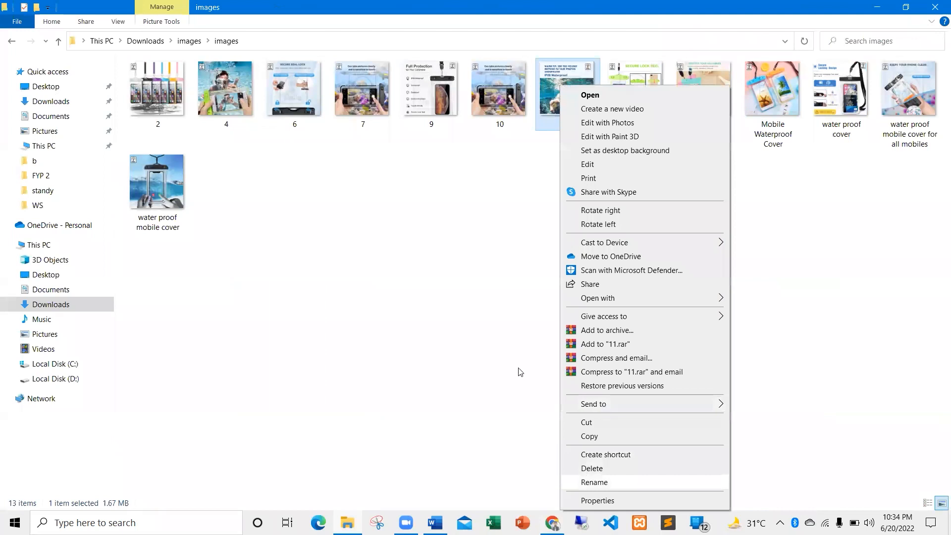
key("Return")
type("water proof cover mobile")
key("Return")
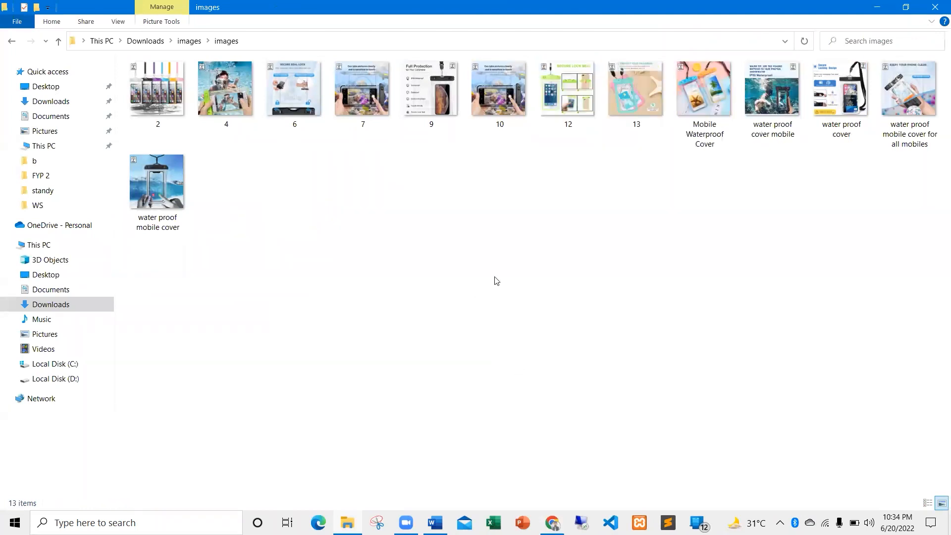
Return to Chrome, close the Daraz search results page and bring up the Seller Center Media Center's picture upload dialog
key("alt+Tab")
key("alt+Tab")
key("alt+Tab")
left_click(209, 104)
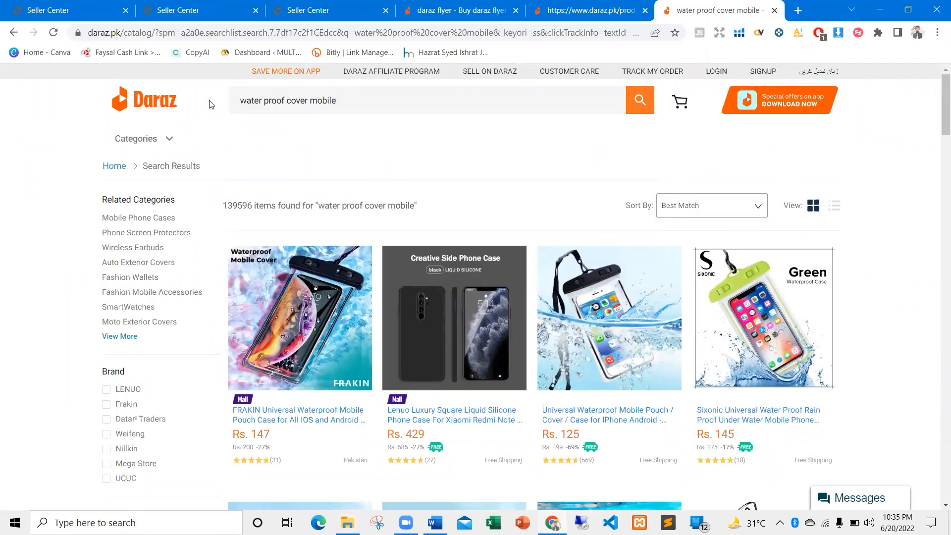
left_click(775, 11)
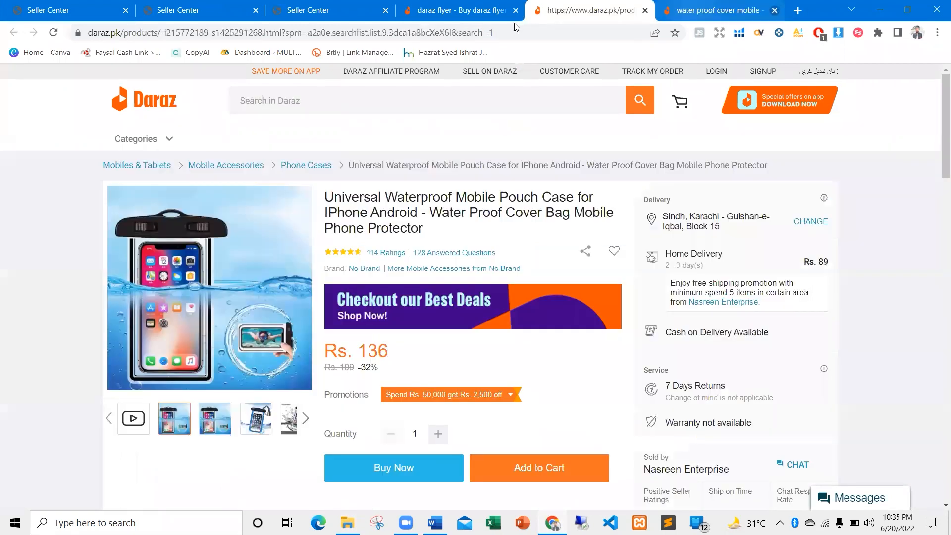
left_click(223, 10)
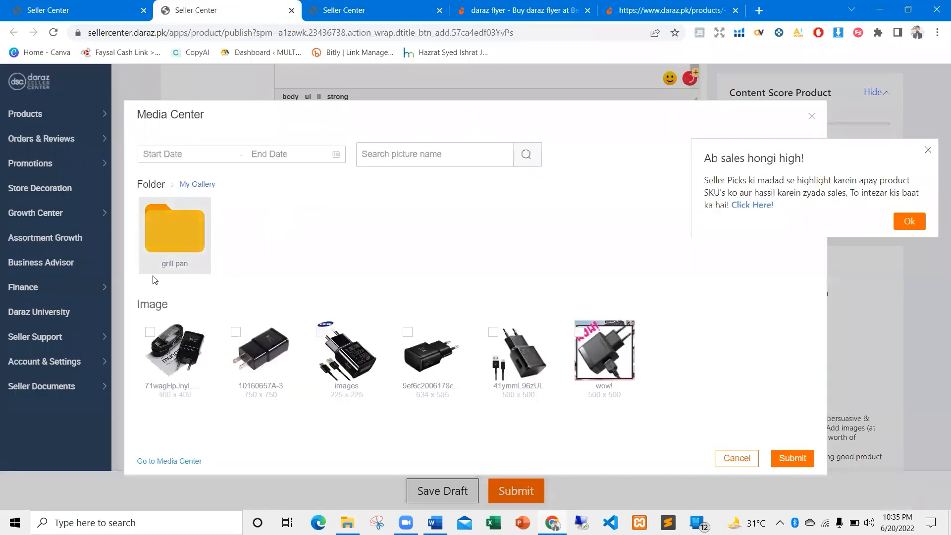
left_click(384, 9)
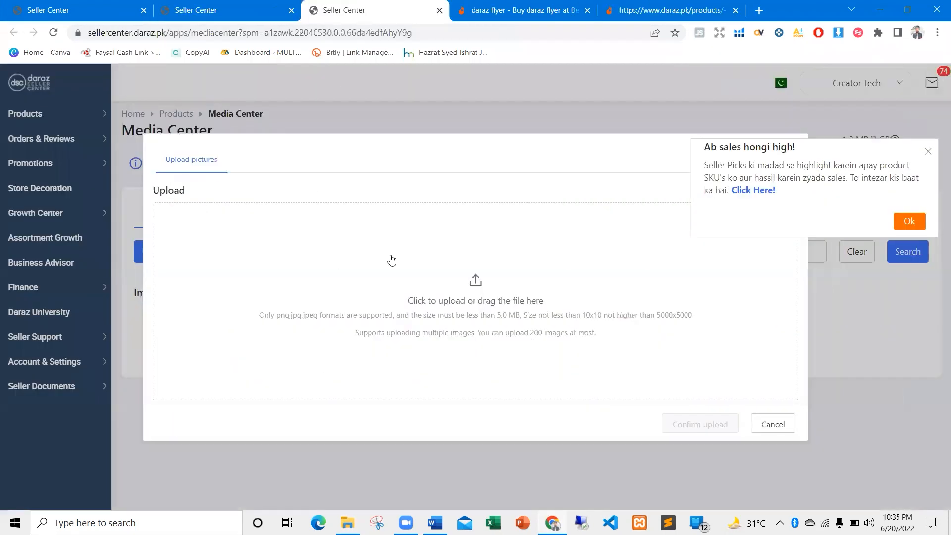
Add the five keyword-named waterproof cover images from the Downloads images subfolder to the picture upload and dismiss the promotional notice
left_click(475, 283)
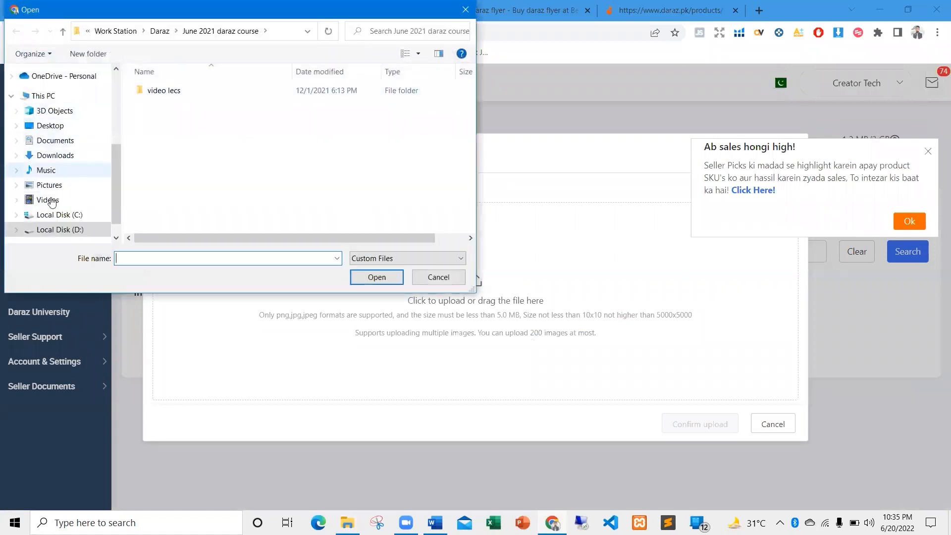
left_click(59, 155)
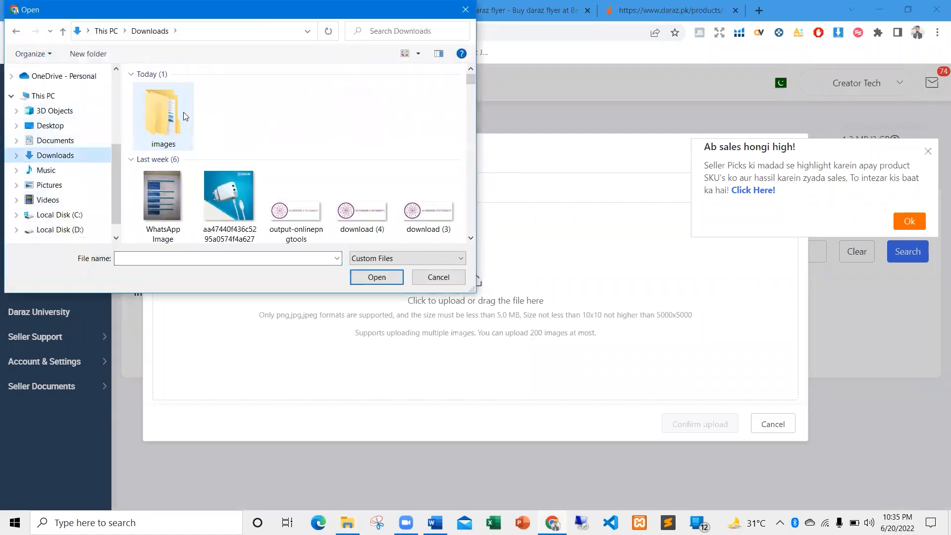
double_click(183, 116)
double_click(160, 94)
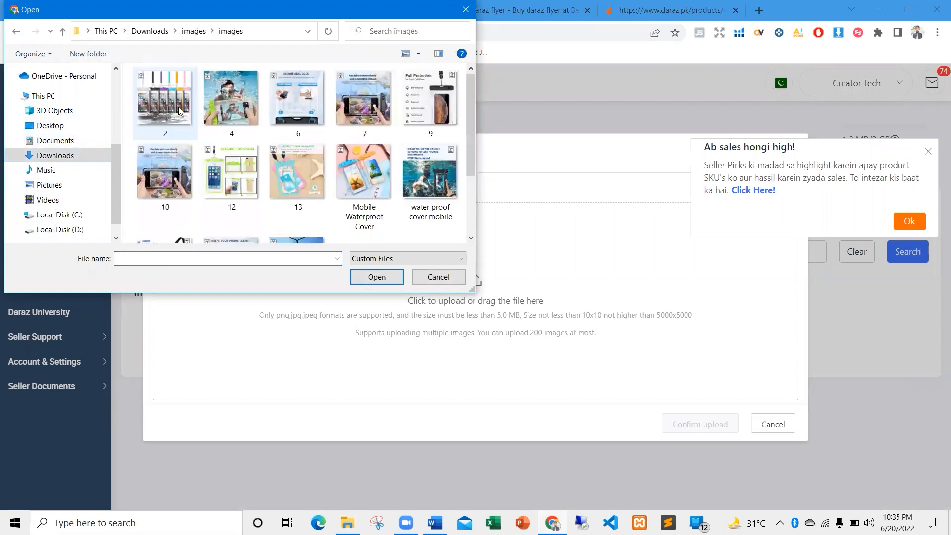
left_click_drag(469, 116, 470, 156)
left_click(364, 119)
left_click(429, 119, "ctrl")
left_click(164, 211, "ctrl")
left_click(218, 199, "ctrl")
left_click(297, 187, "ctrl")
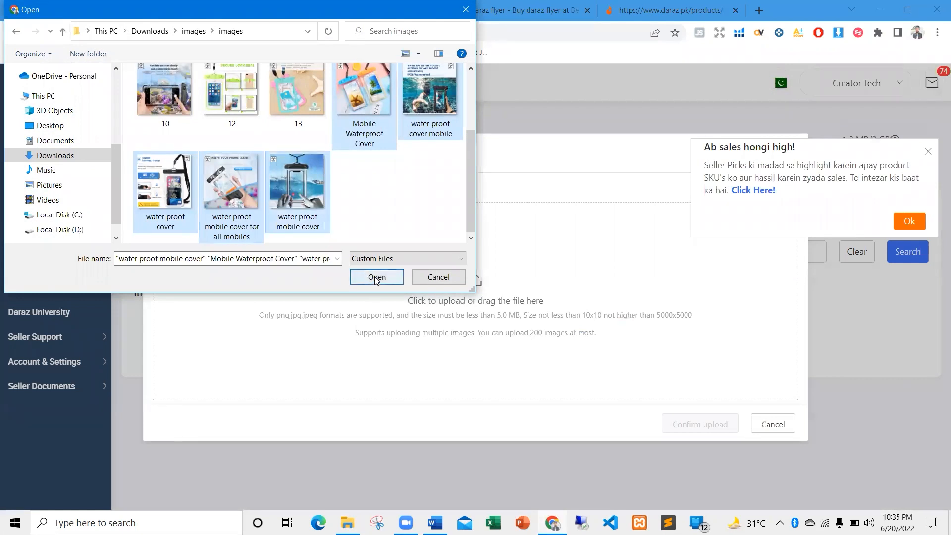
left_click(375, 277)
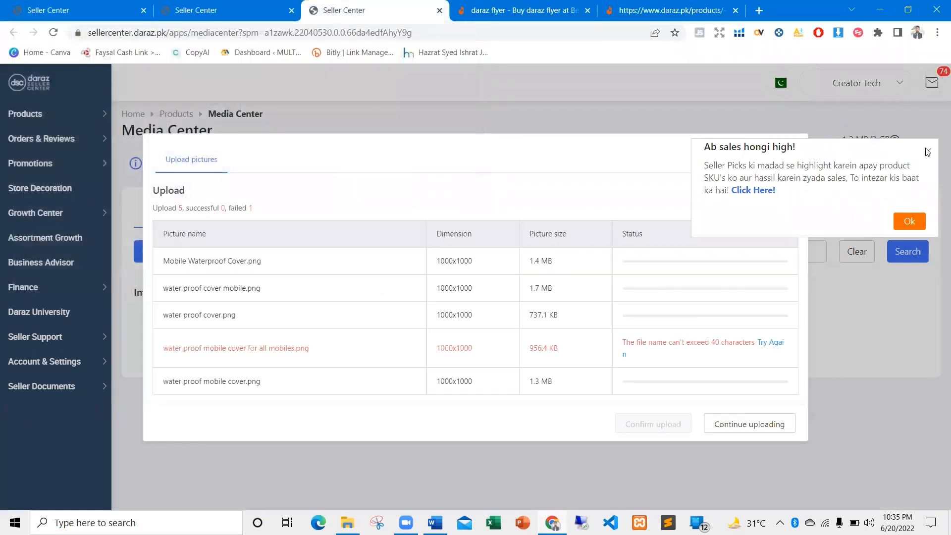
left_click(927, 151)
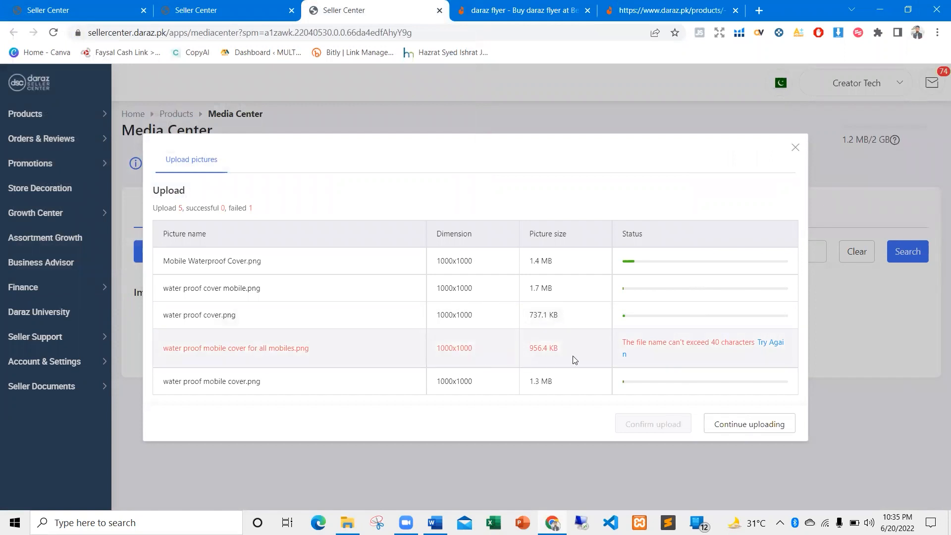
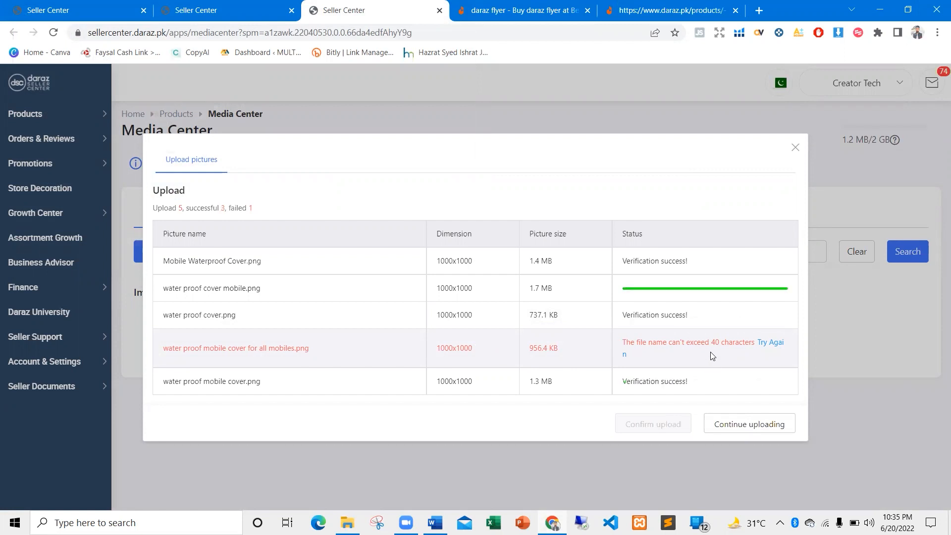
Continue uploading by adding images 6, 9, 12 and 13 from the same images folder
left_click(763, 428)
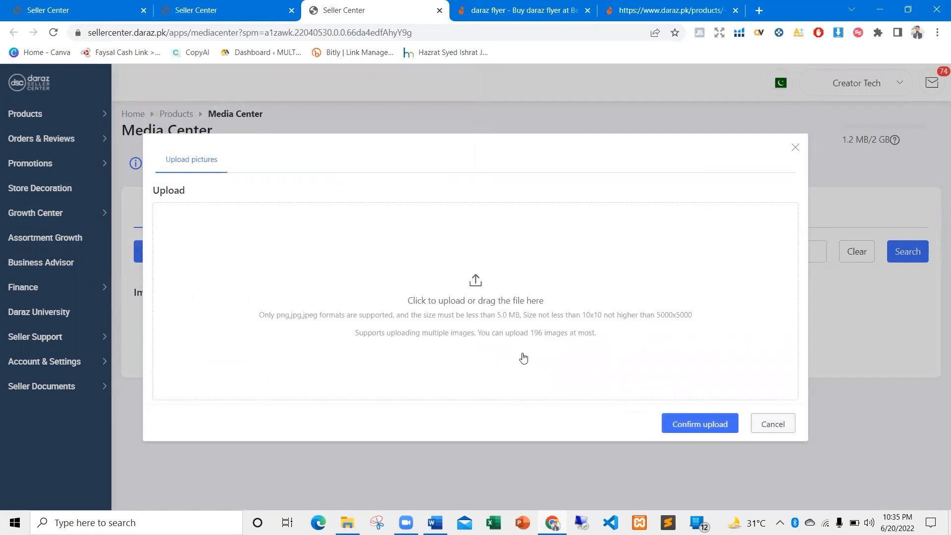
left_click(457, 272)
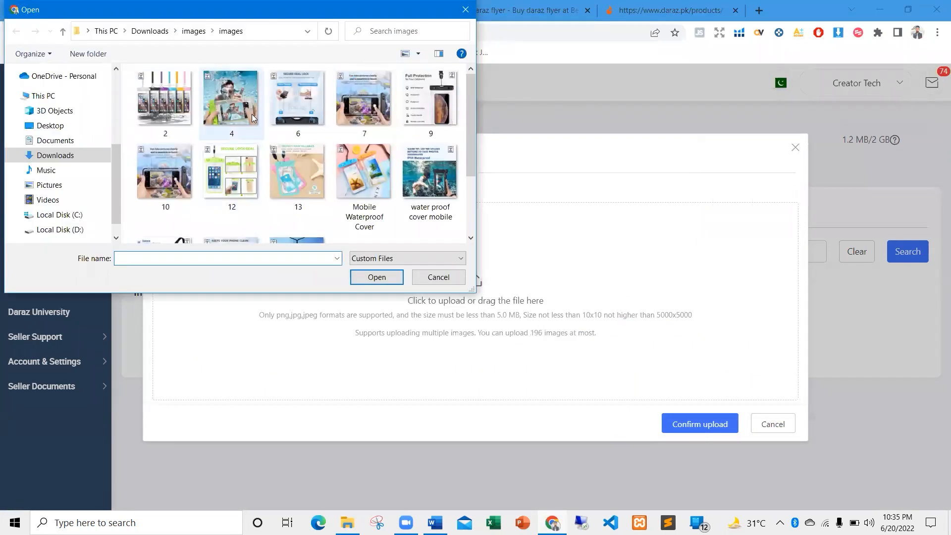
left_click(299, 105)
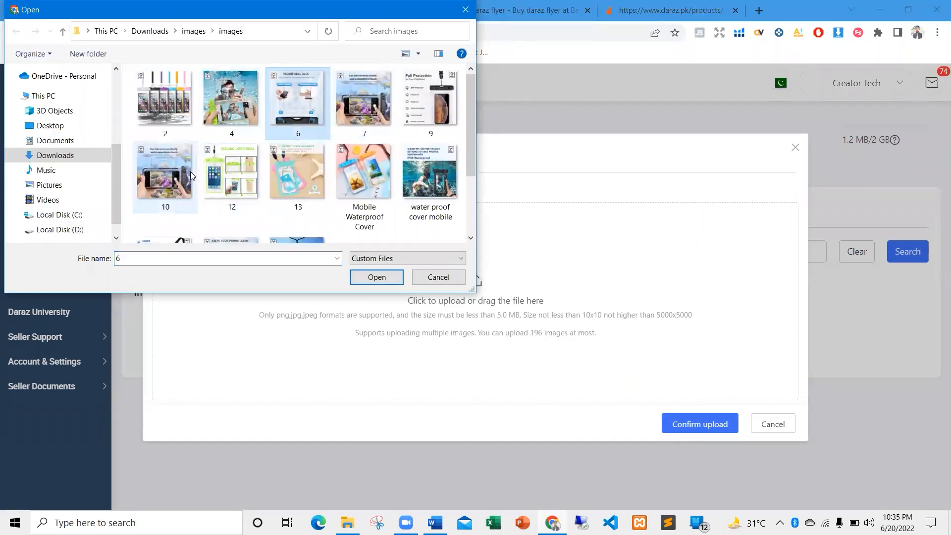
left_click(230, 169, "ctrl")
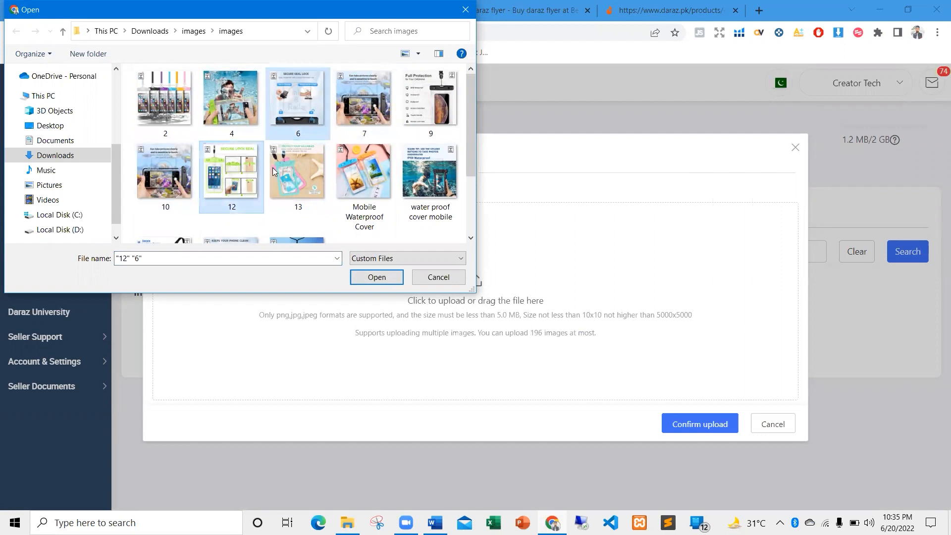
left_click(301, 164, "ctrl")
left_click(414, 114, "ctrl")
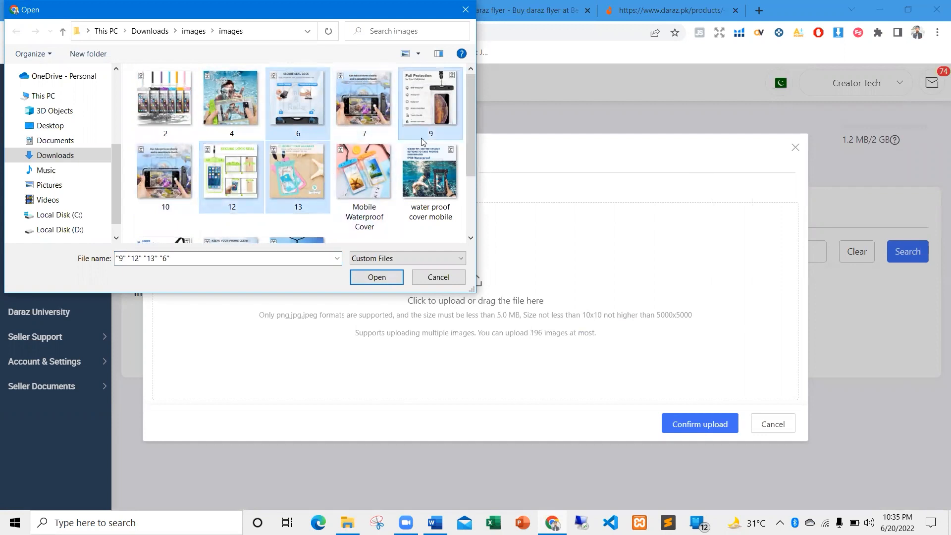
left_click(374, 278)
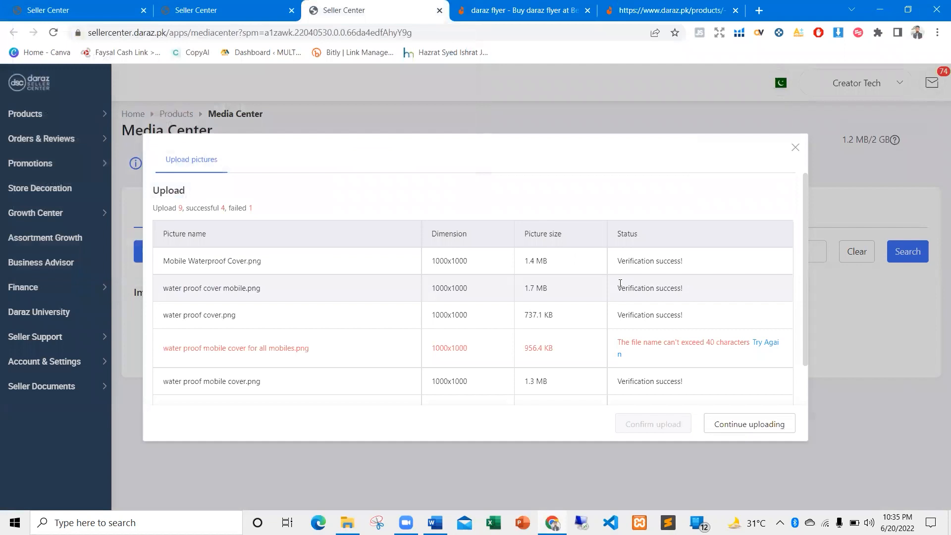
Review the verification status of the listed pictures and confirm the upload to the waterproof mobile cover folder
scroll(584, 276, "down", 2)
scroll(587, 272, "up", 2)
scroll(634, 312, "down", 1)
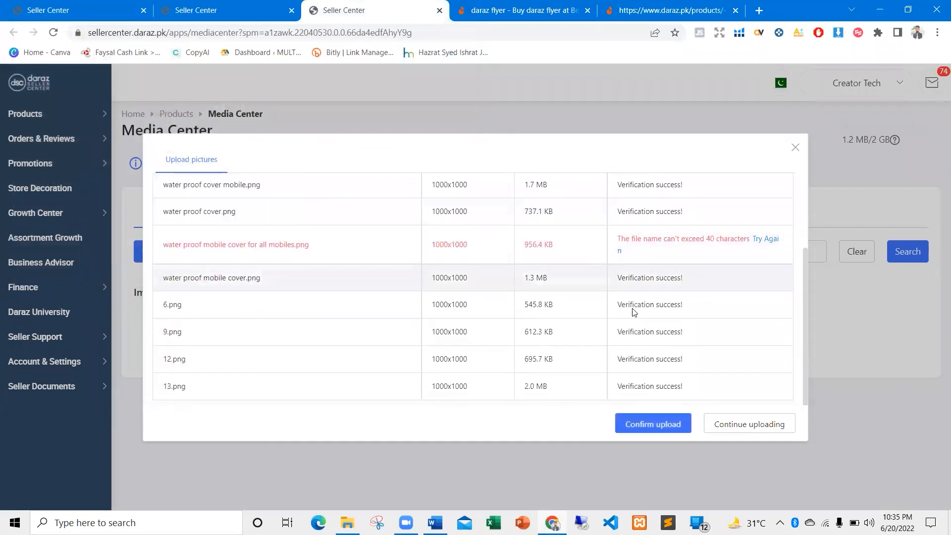
left_click(661, 425)
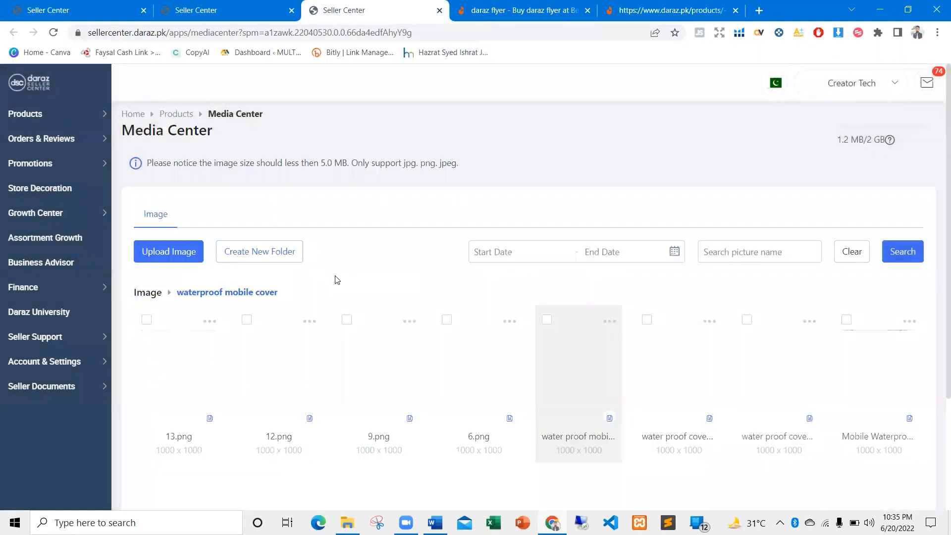
scroll(410, 312, "down", 1)
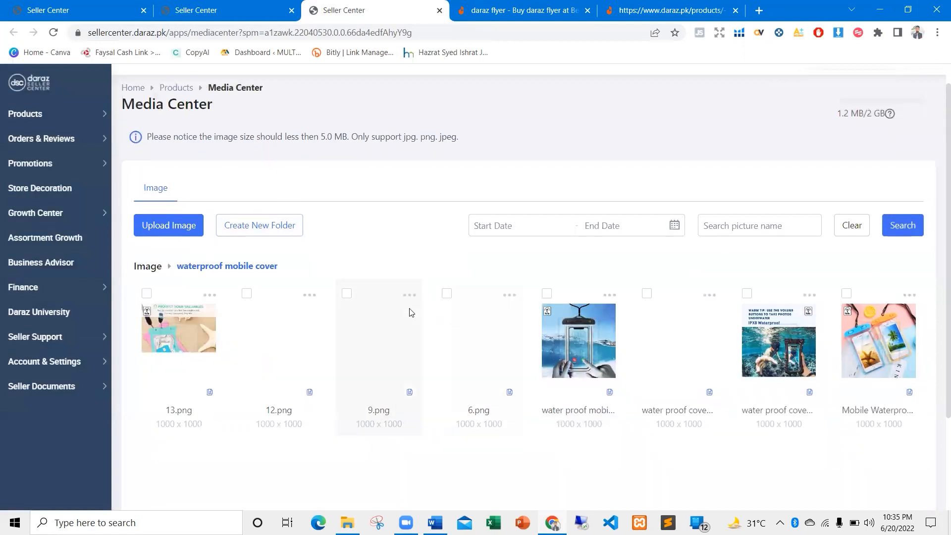
scroll(410, 312, "down", 2)
Return to the product listing page and cancel its already open Media Center image picker
left_click(270, 9)
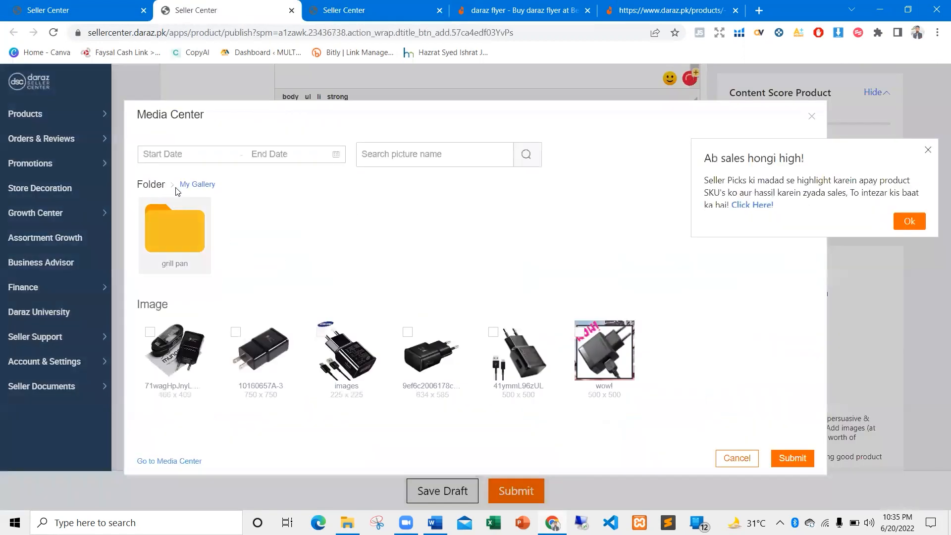
left_click(199, 184)
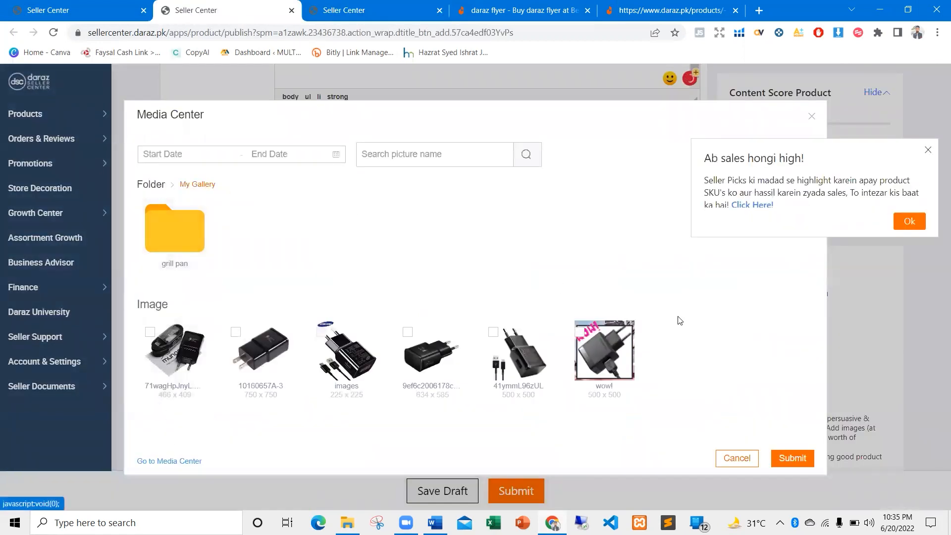
left_click(750, 461)
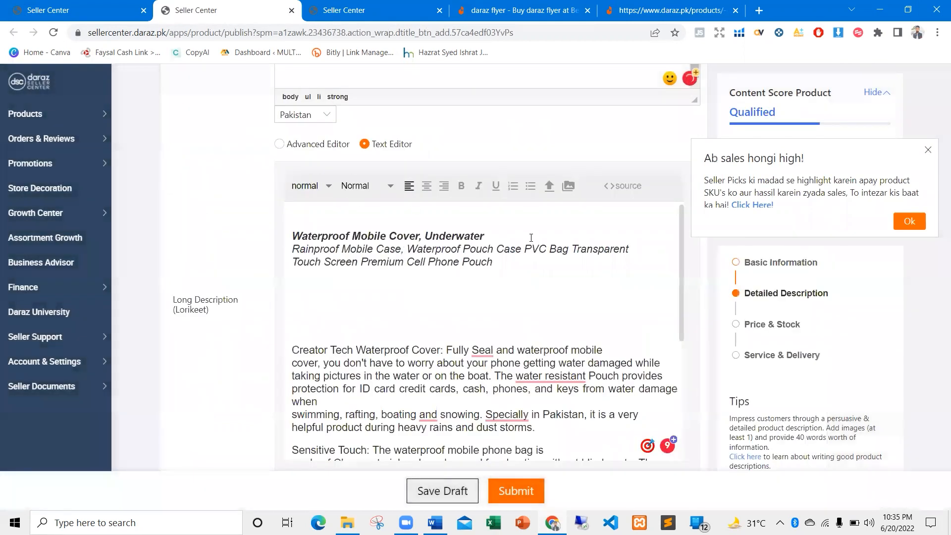
Insert the "water proof mobile cover" picture from the waterproof mobile cover folder below the long description's heading
left_click(569, 190)
left_click(568, 186)
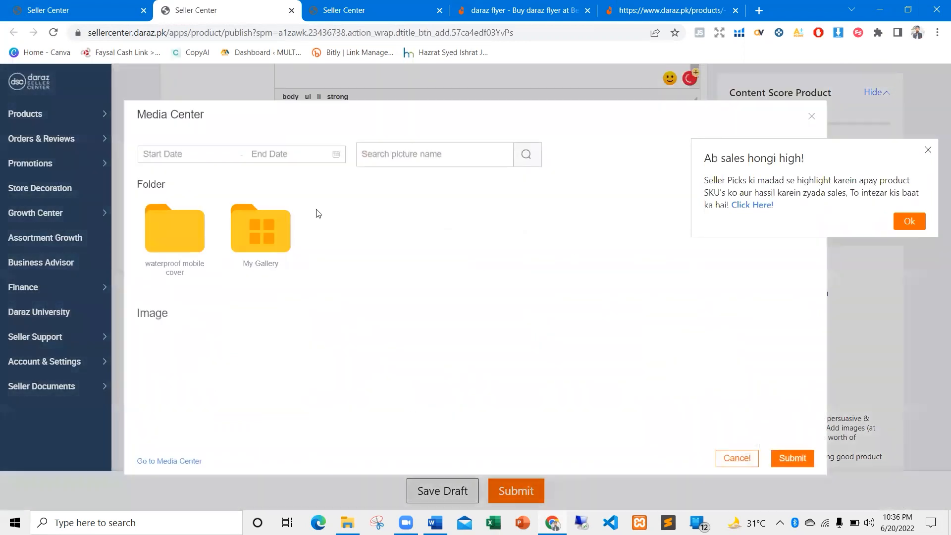
left_click(197, 238)
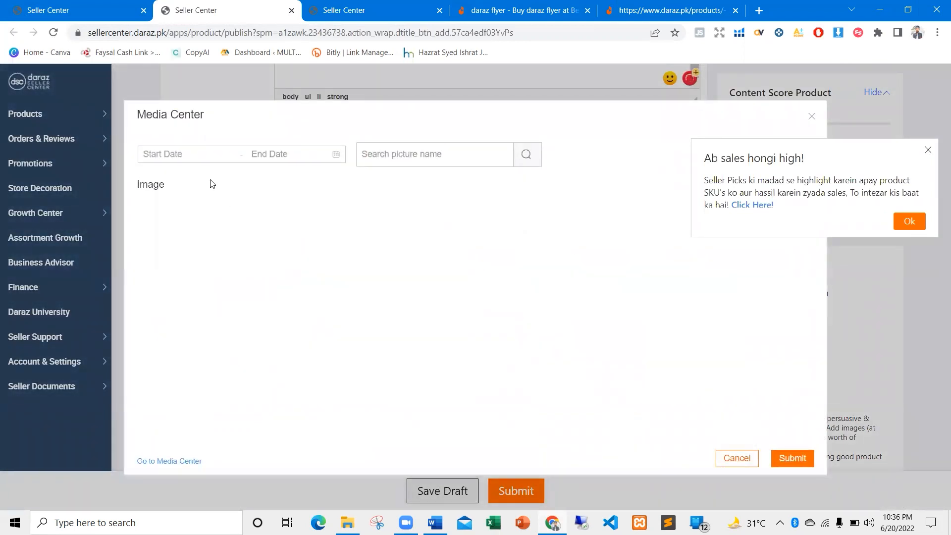
left_click(928, 150)
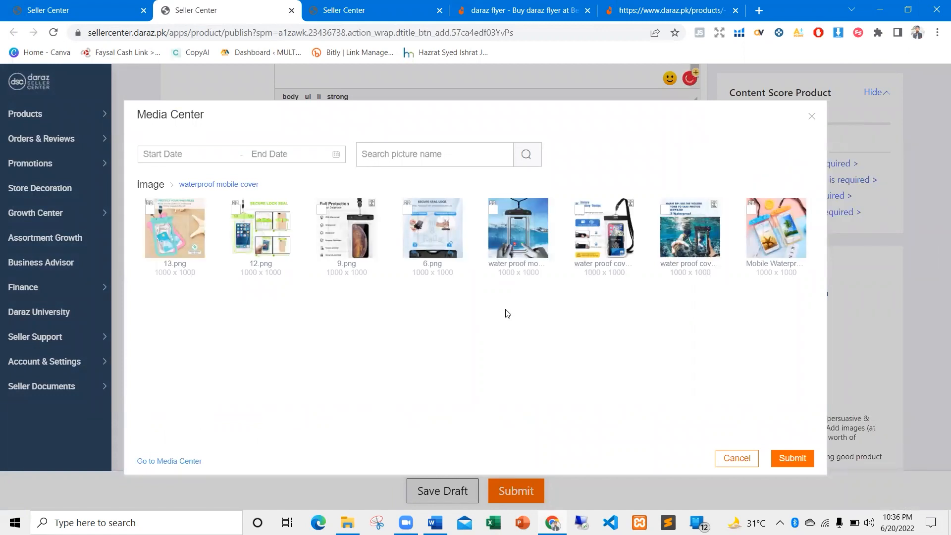
left_click(526, 240)
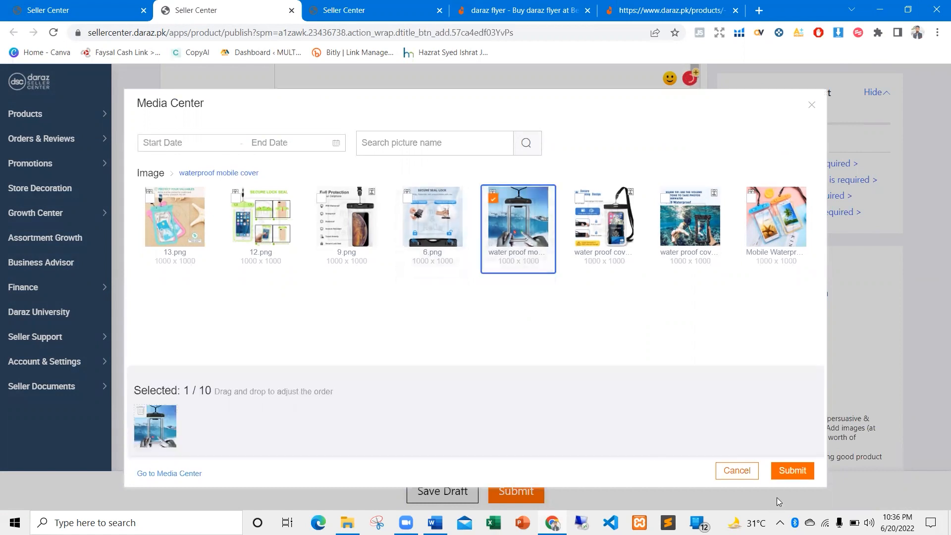
left_click(793, 457)
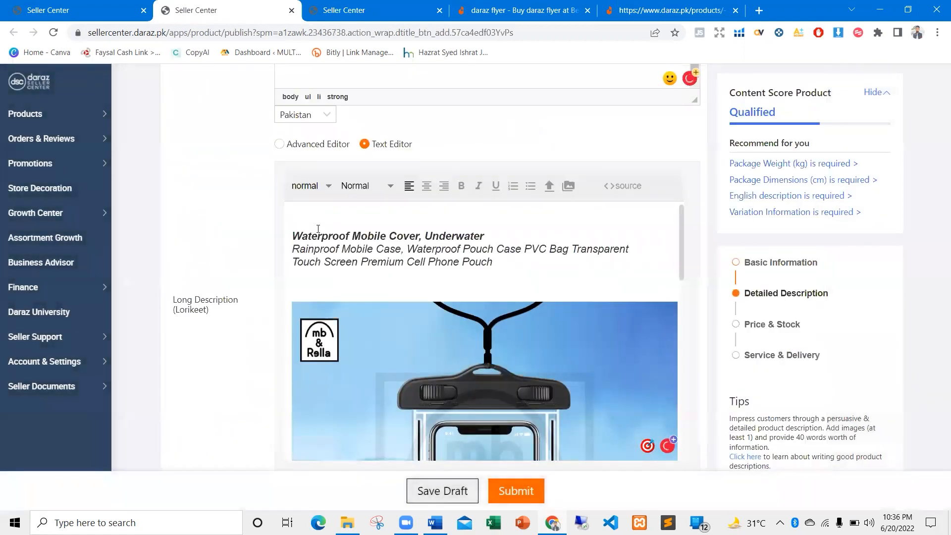
Make the lead-in "Creator Tech Waterproof Cover:" bold in the long description
scroll(395, 279, "down", 15)
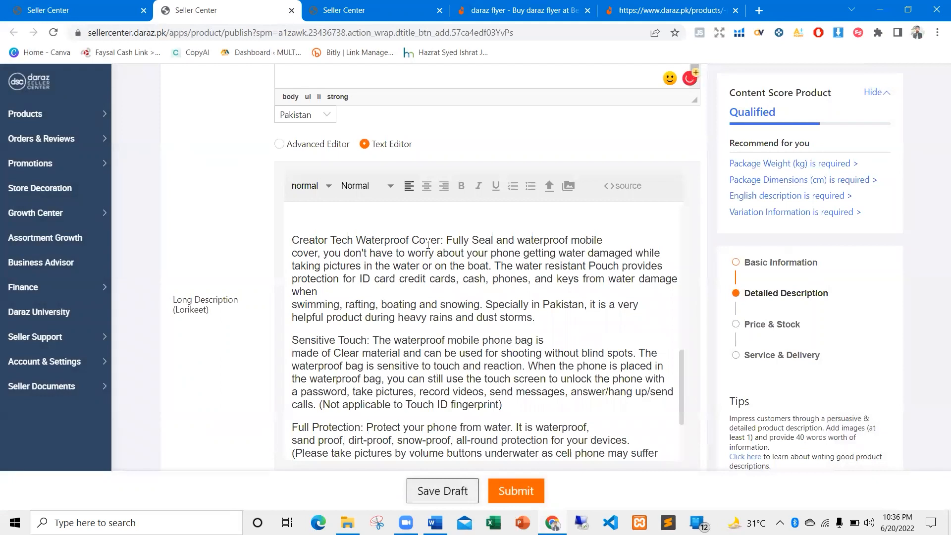
left_click_drag(443, 241, 289, 241)
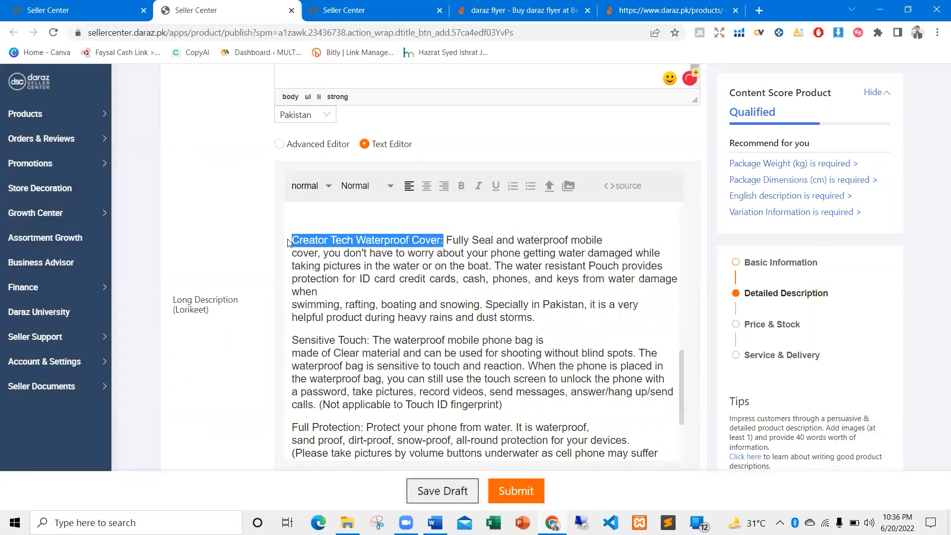
left_click(461, 186)
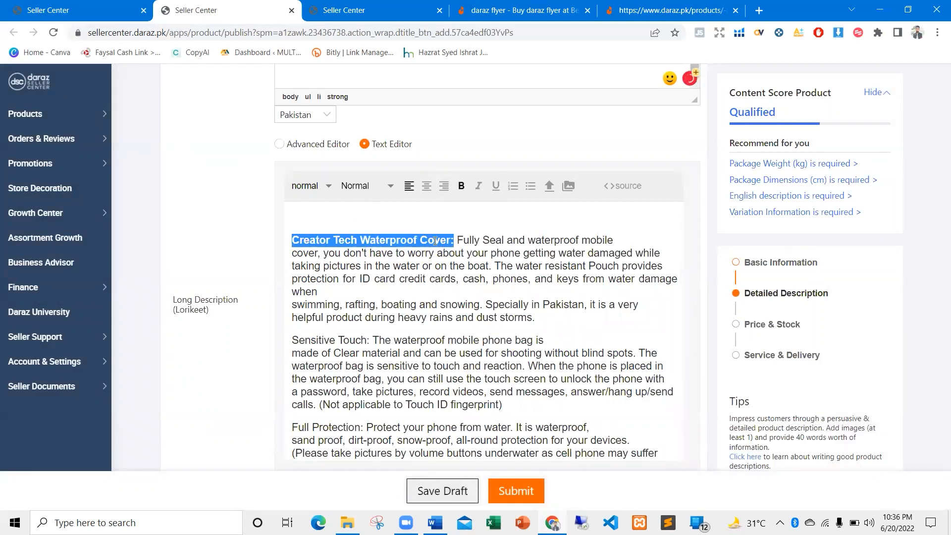
left_click(460, 253)
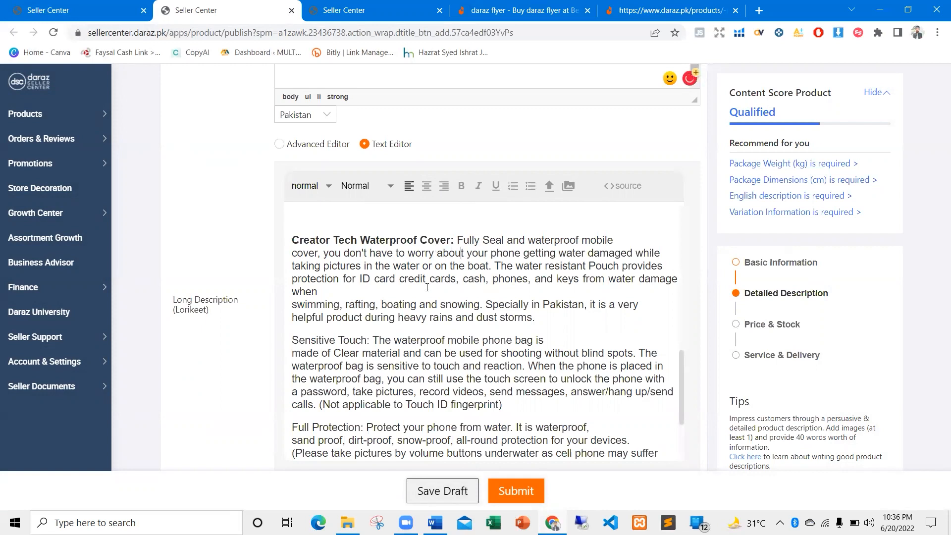
Add blank lines before the "Sensitive Touch" paragraph and insert the underwater "water proof cover mobile" picture from the waterproof mobile cover folder there
key("Return")
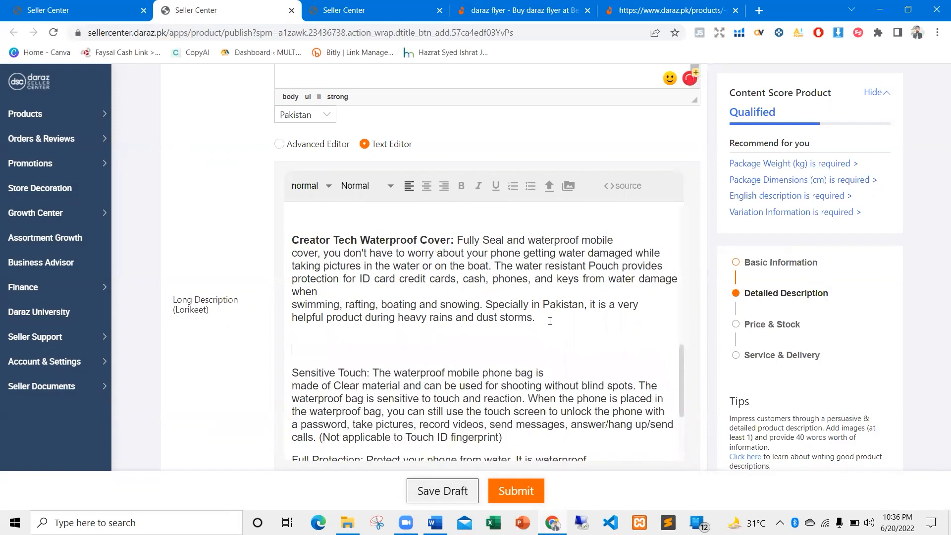
key("Return")
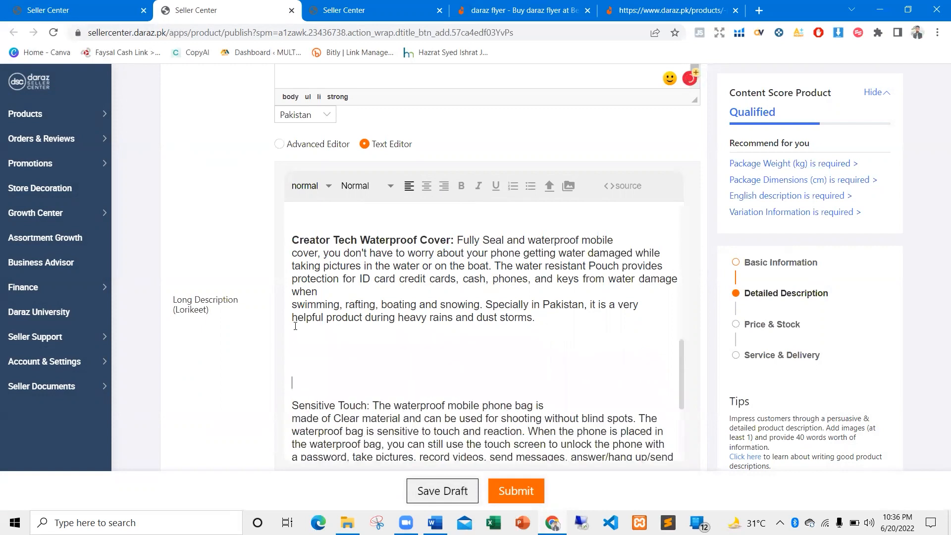
key("Return")
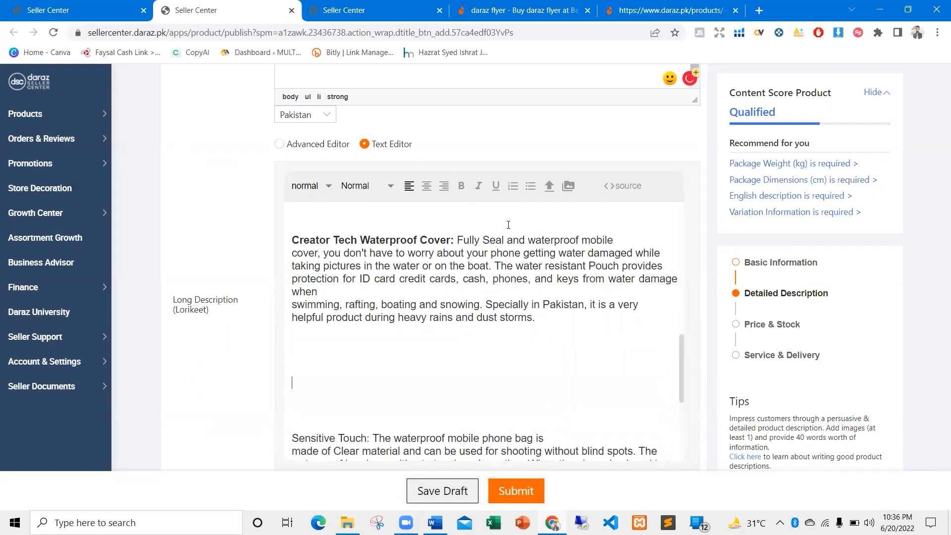
left_click(568, 186)
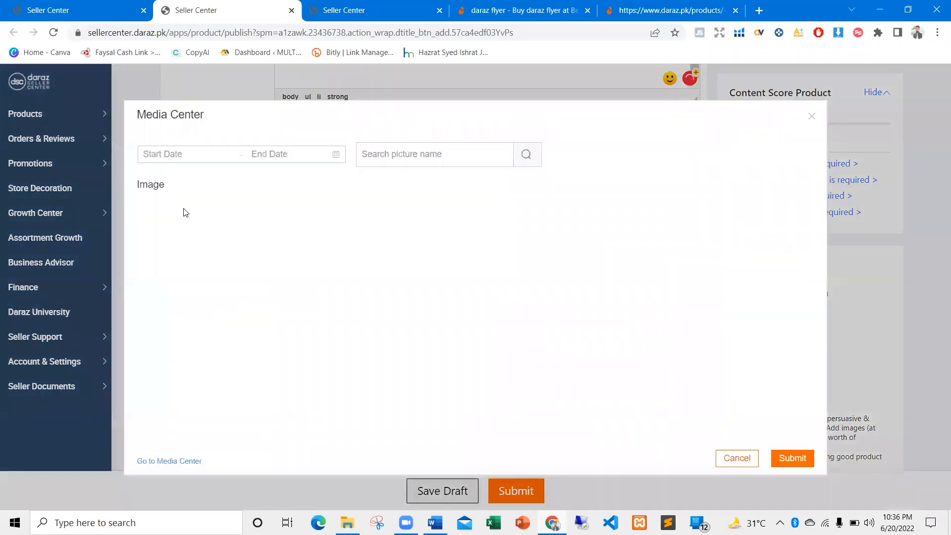
left_click(189, 237)
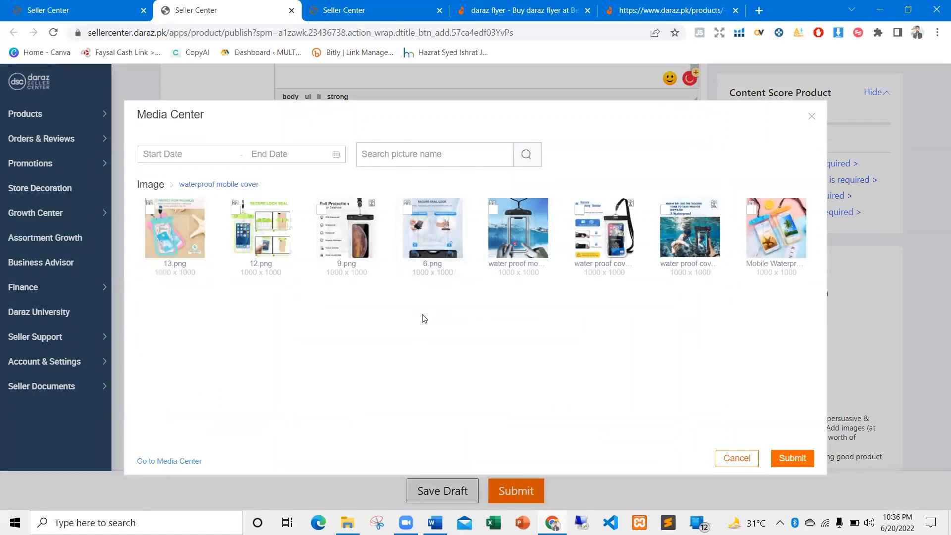
left_click(668, 248)
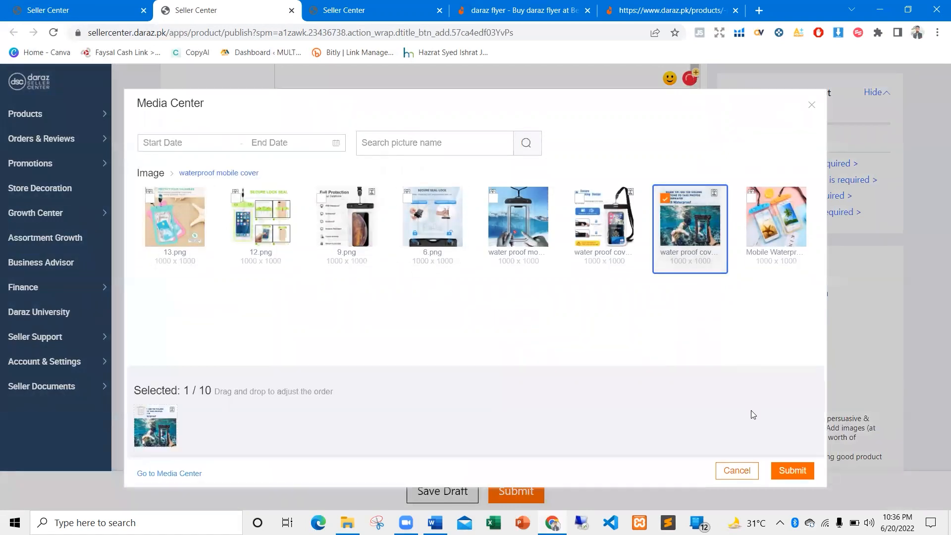
left_click(793, 470)
scroll(405, 314, "down", 5)
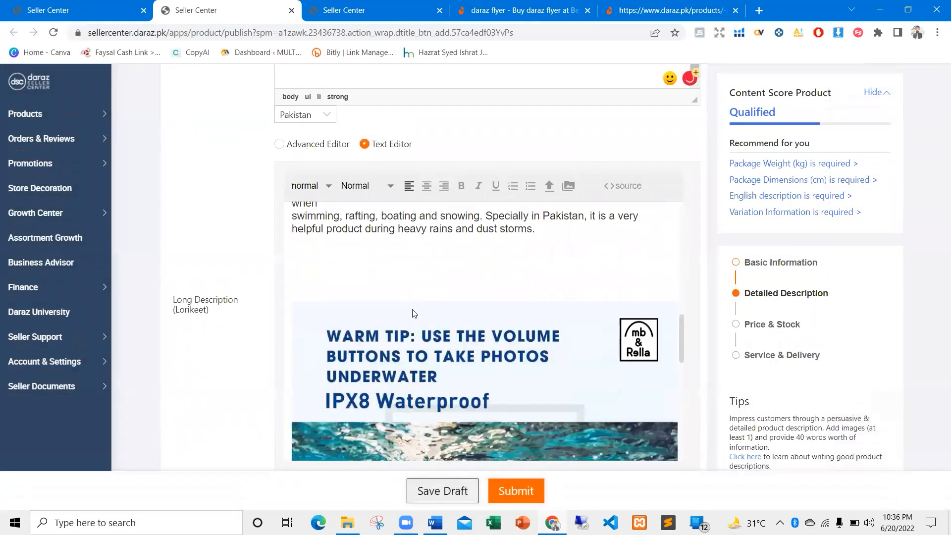
Make the lead-in "Sensitive Touch:" bold in the long description
scroll(419, 315, "down", 6)
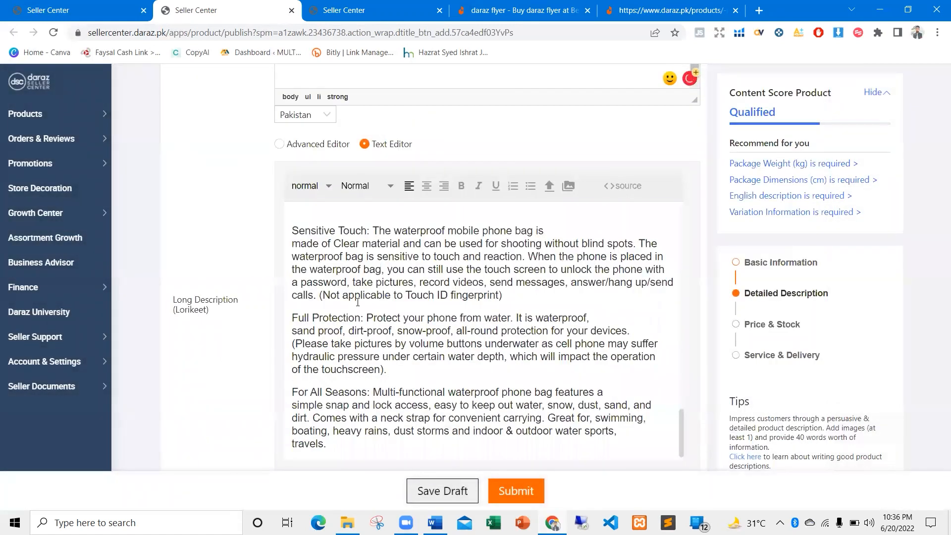
left_click_drag(374, 231, 285, 232)
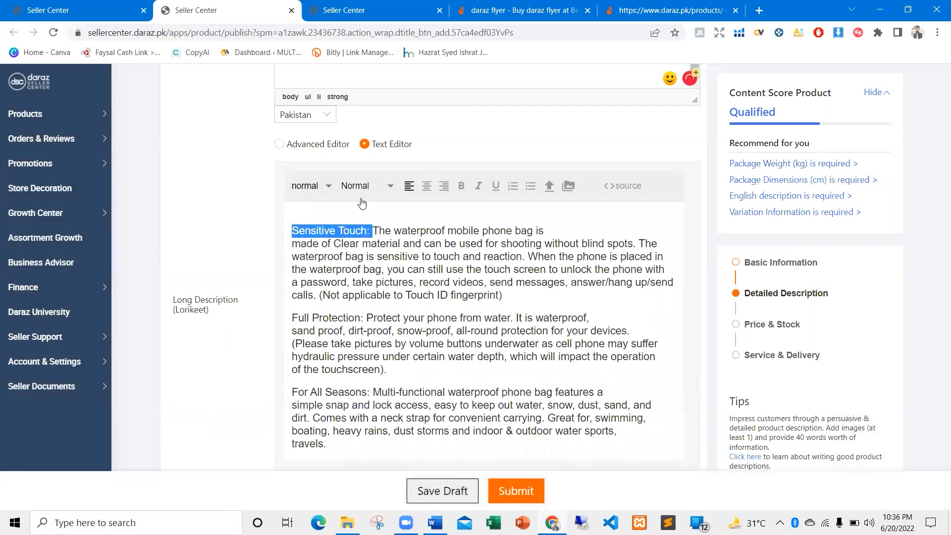
left_click(461, 186)
left_click(517, 296)
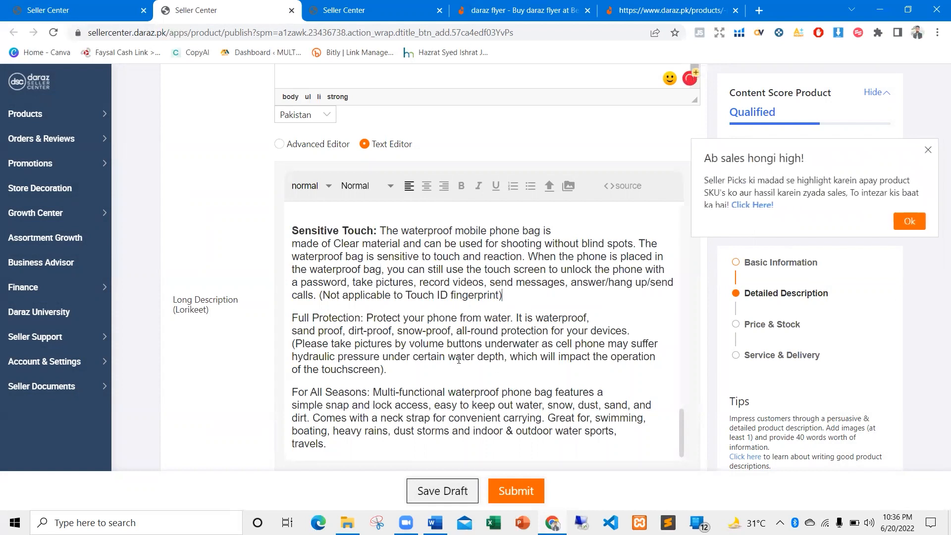
Add blank space before the "For All Seasons" paragraph and make the lead-in "Full Protection:" bold in the long description
left_click(423, 371)
key("Return")
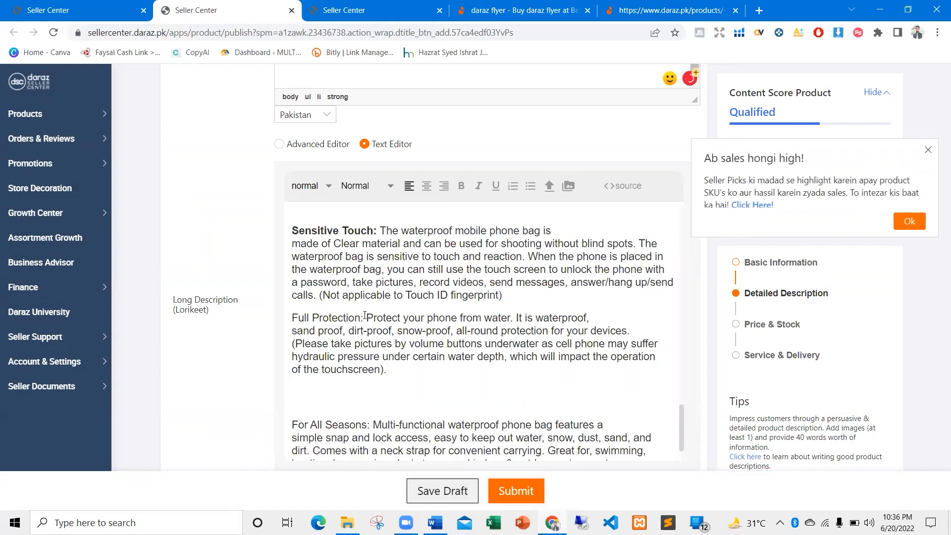
left_click_drag(360, 317, 296, 317)
left_click_drag(364, 317, 291, 317)
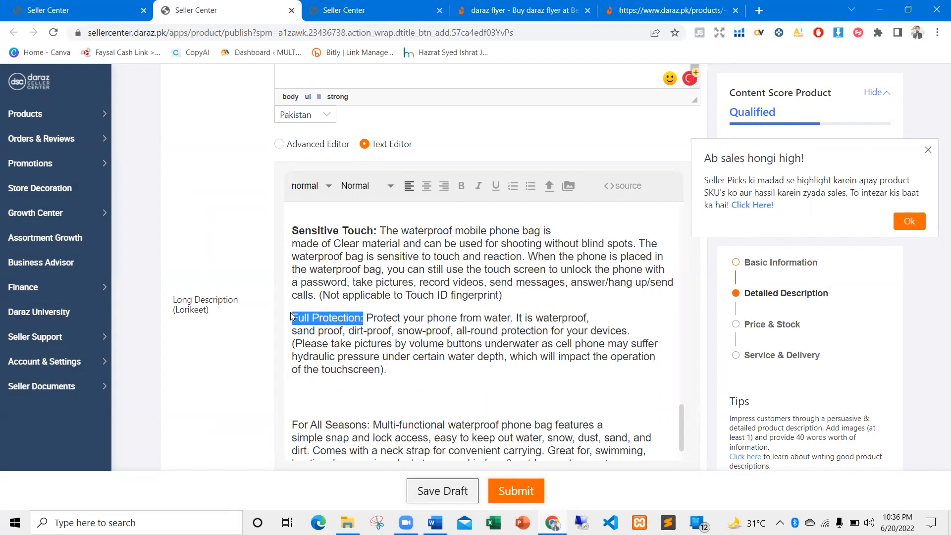
left_click(461, 185)
left_click_drag(409, 299, 407, 298)
Add another blank line below the "Full Protection" paragraph and open the waterproof mobile cover picture folder with no picture selected
left_click_drag(330, 372, 318, 390)
left_click(308, 394)
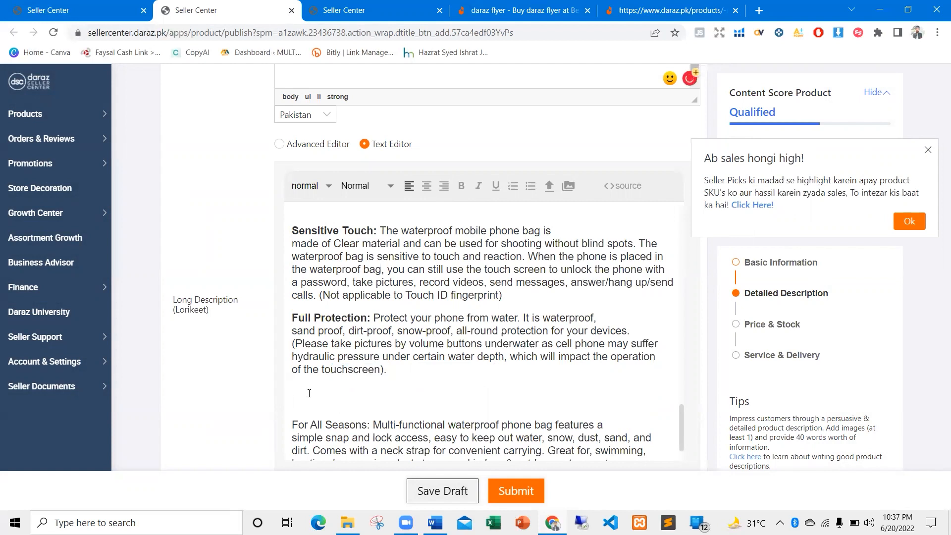
key("Return")
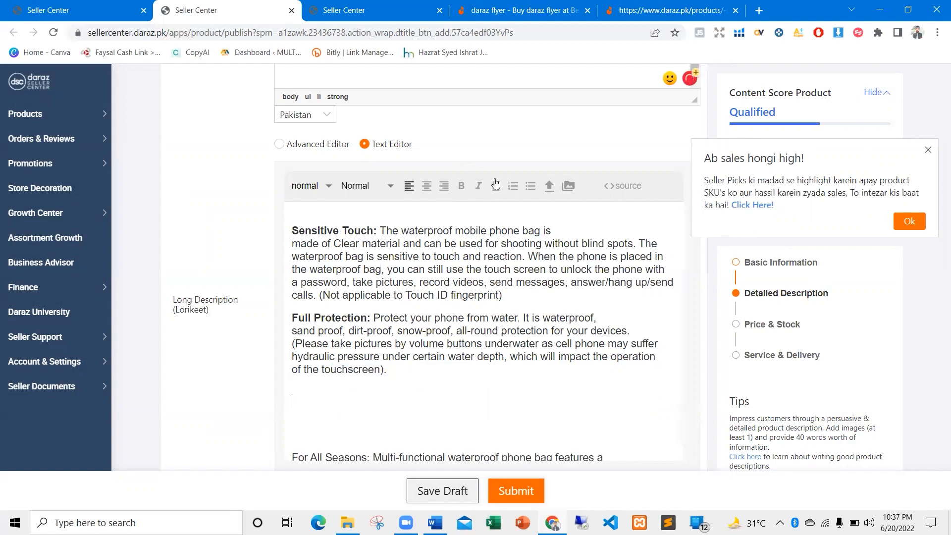
left_click(567, 188)
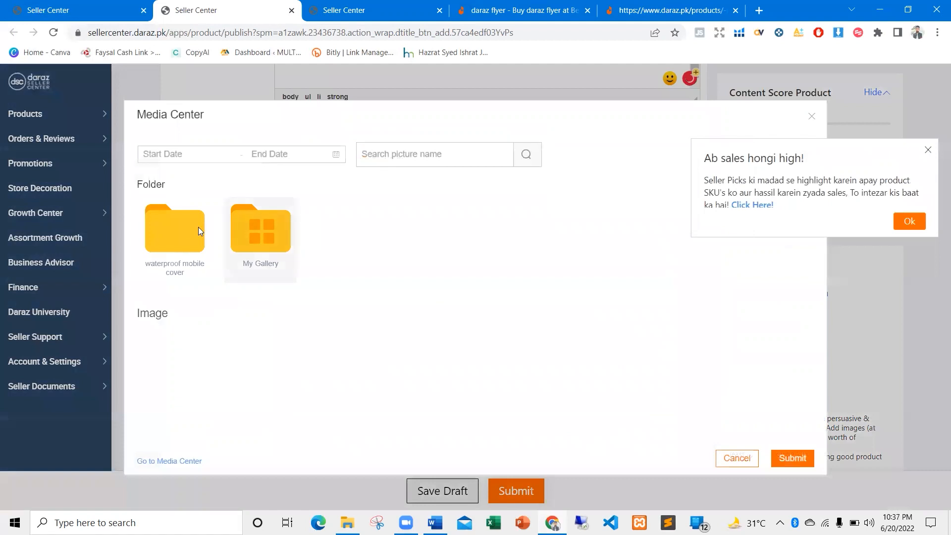
left_click(189, 230)
left_click(181, 233)
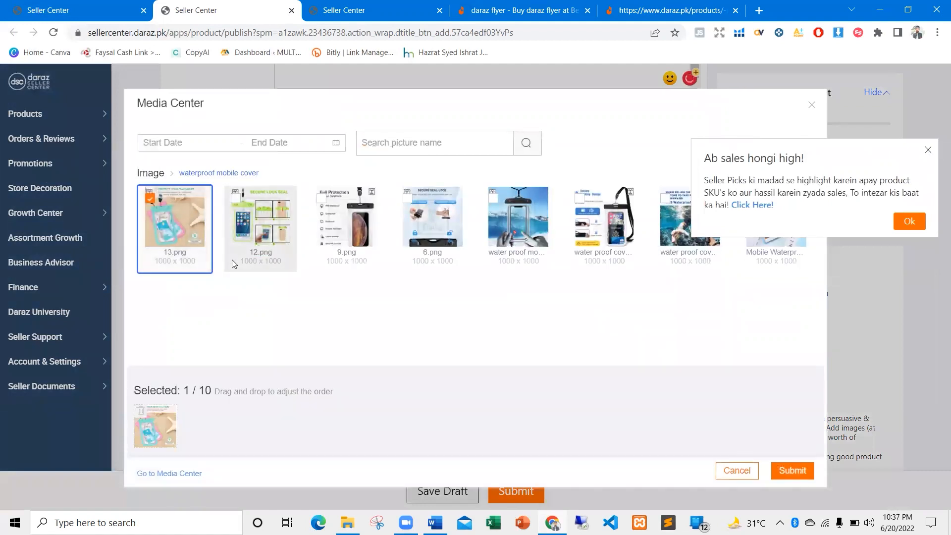
left_click(197, 248)
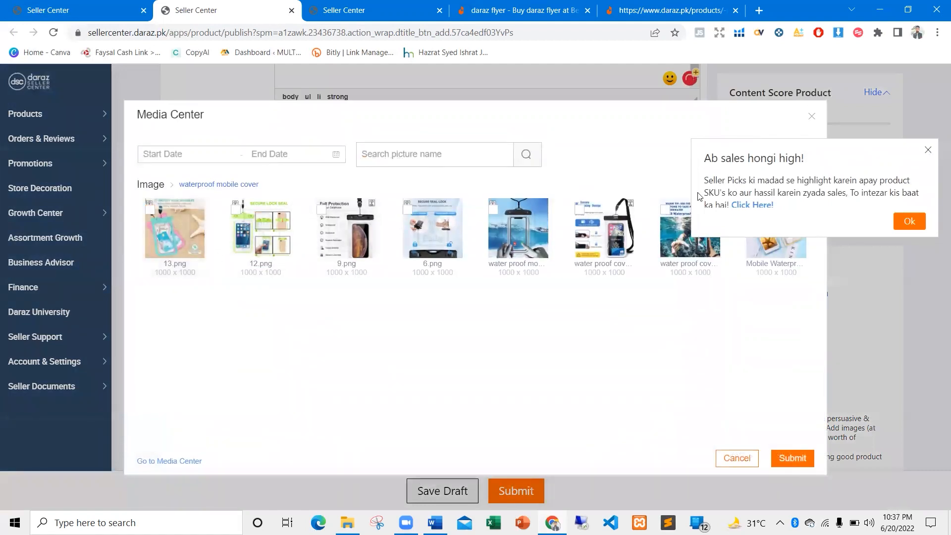
Dismiss the promotional notification and check the computer's Wi-Fi connection
left_click(928, 151)
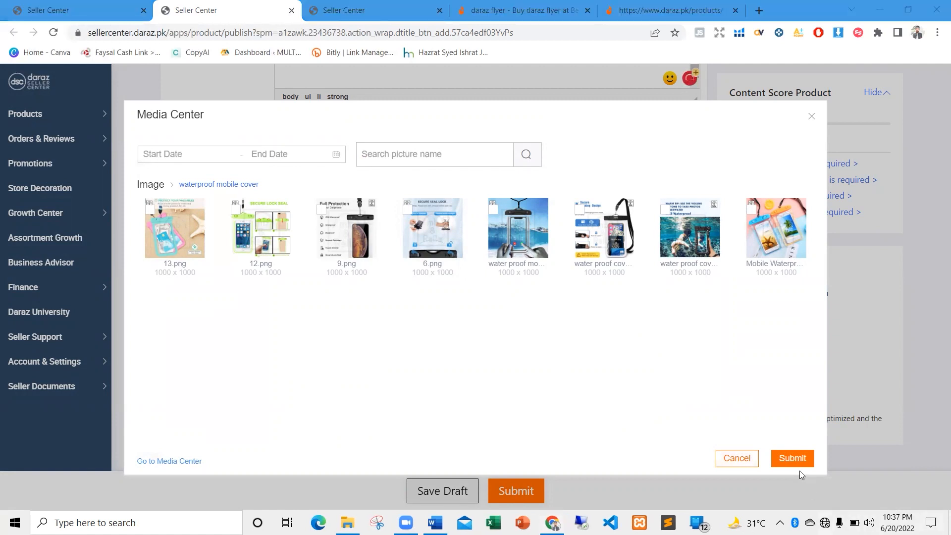
left_click(825, 523)
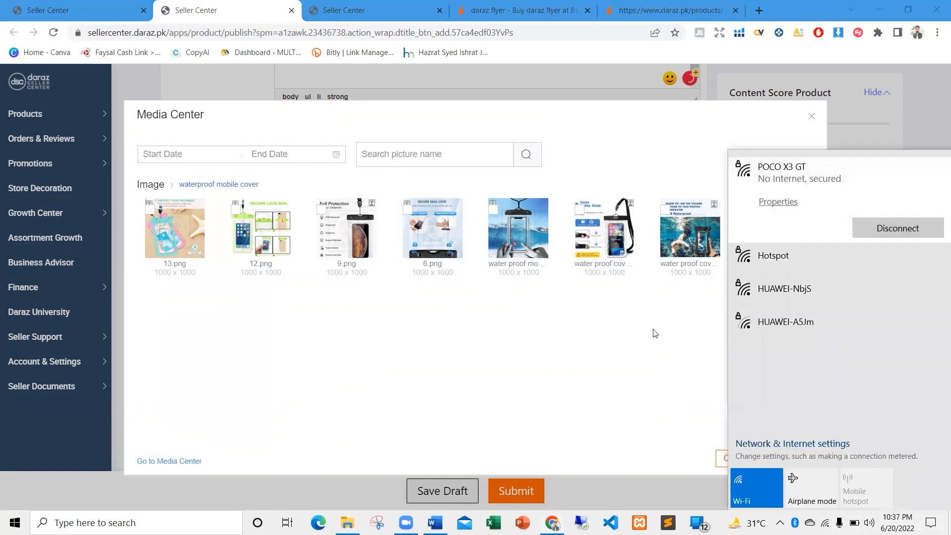
left_click(655, 333)
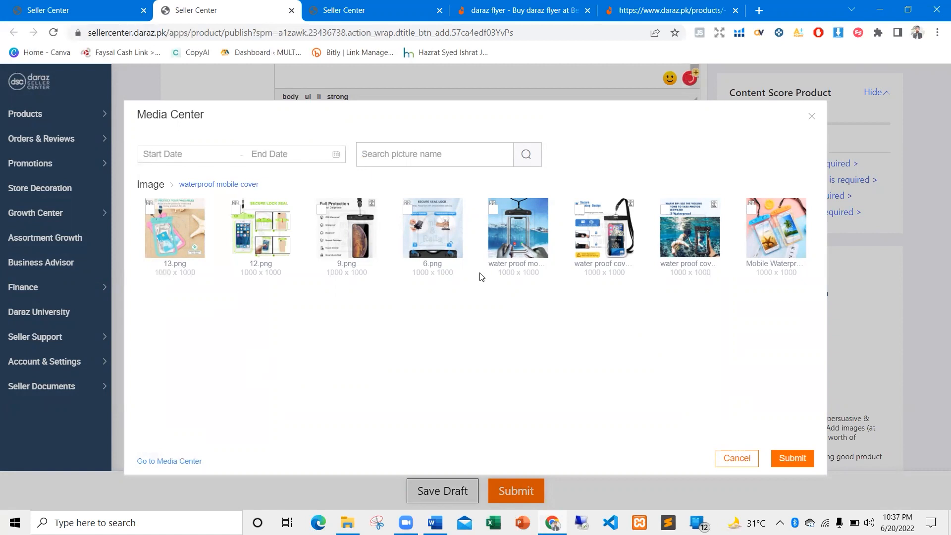
Insert the picture 9.png from the waterproof mobile cover folder below the "Full Protection" paragraph
left_click(686, 234)
left_click(695, 231)
left_click(346, 233)
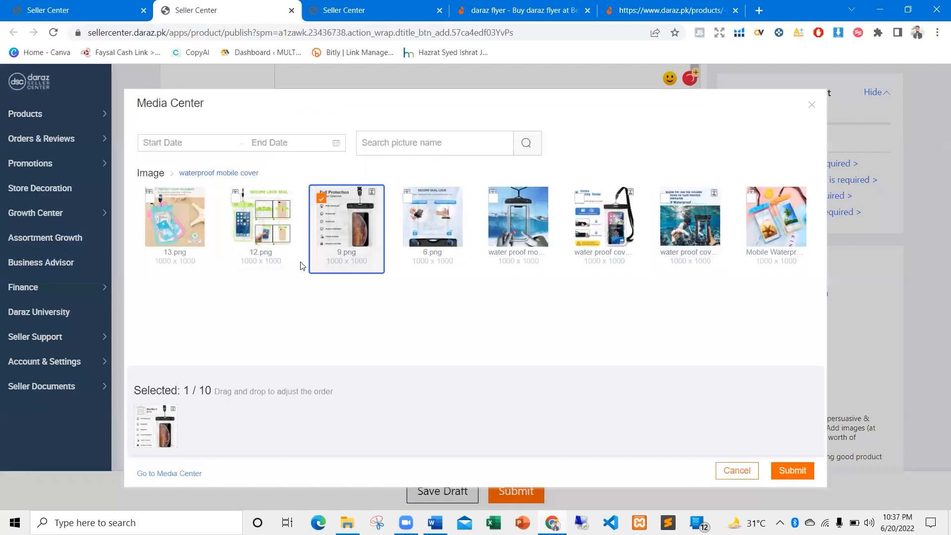
left_click(792, 472)
Review the long description from its last paragraph back to its heading, checking the inserted pictures and formatted text
scroll(411, 339, "down", 10)
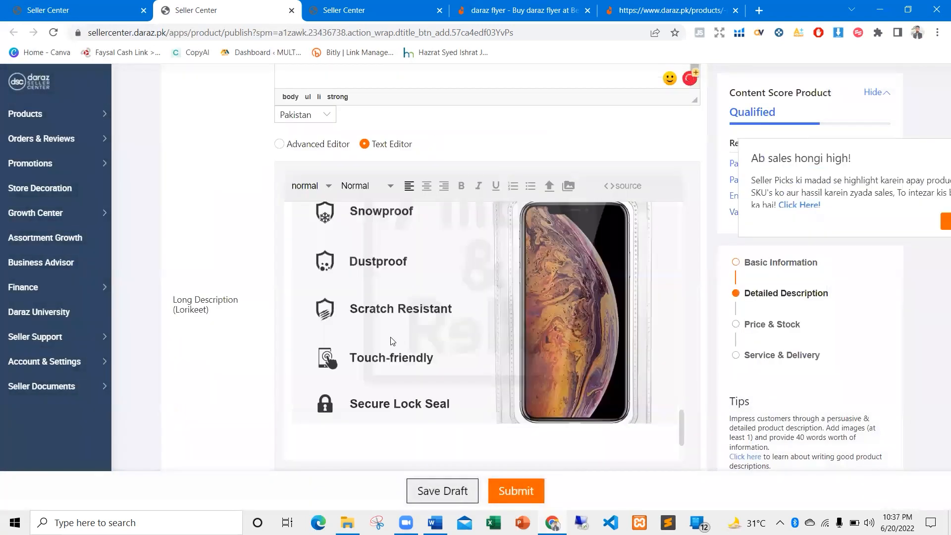
scroll(433, 232, "up", 10)
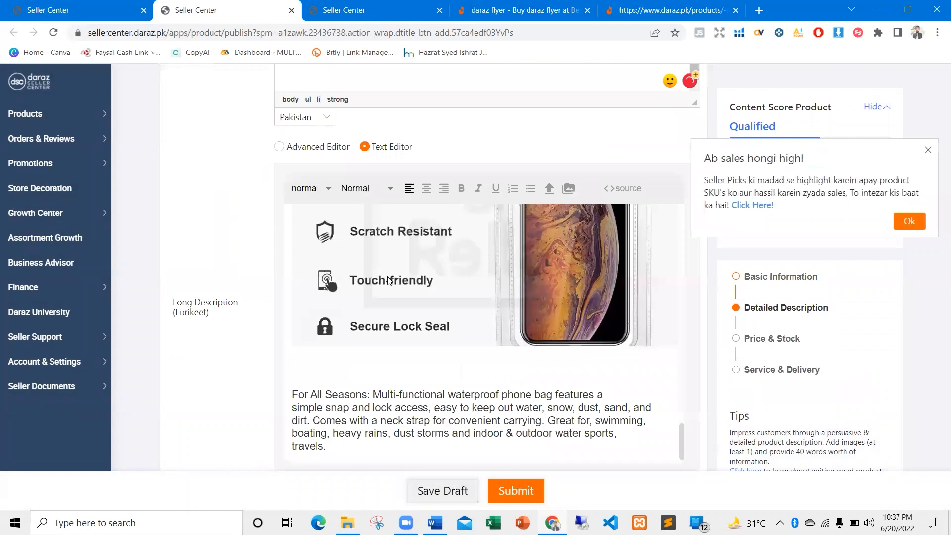
scroll(392, 369, "up", 3)
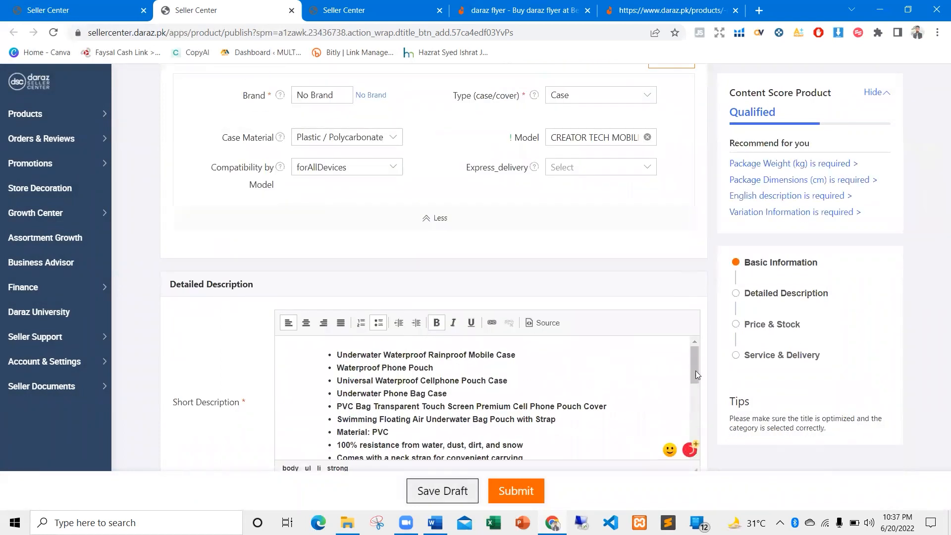
scroll(392, 368, "down", 10)
scroll(422, 354, "up", 2)
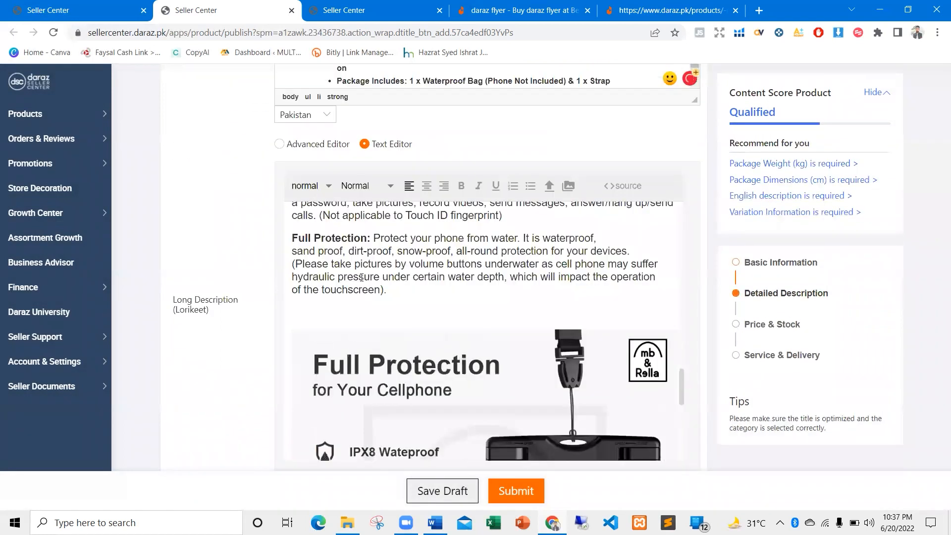
scroll(350, 317, "down", 8)
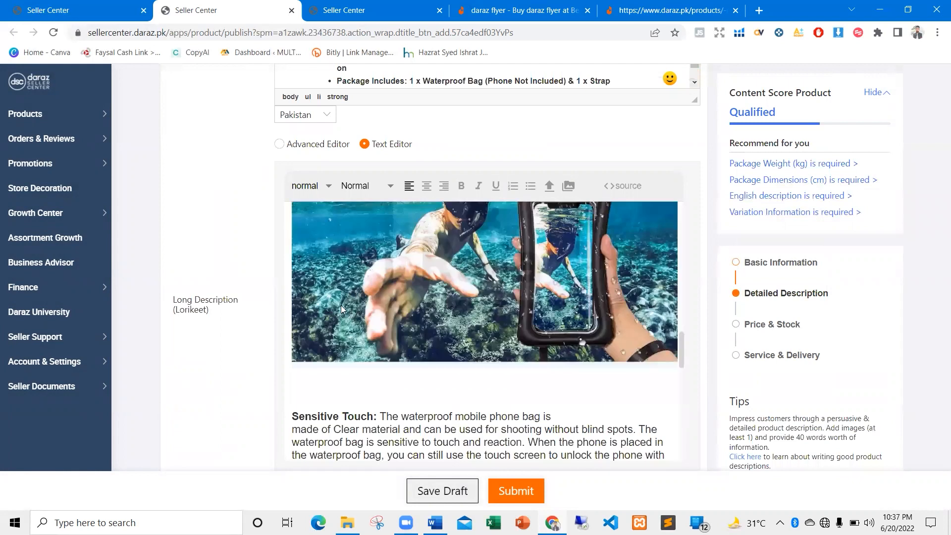
scroll(341, 307, "up", 10)
scroll(335, 344, "down", 3)
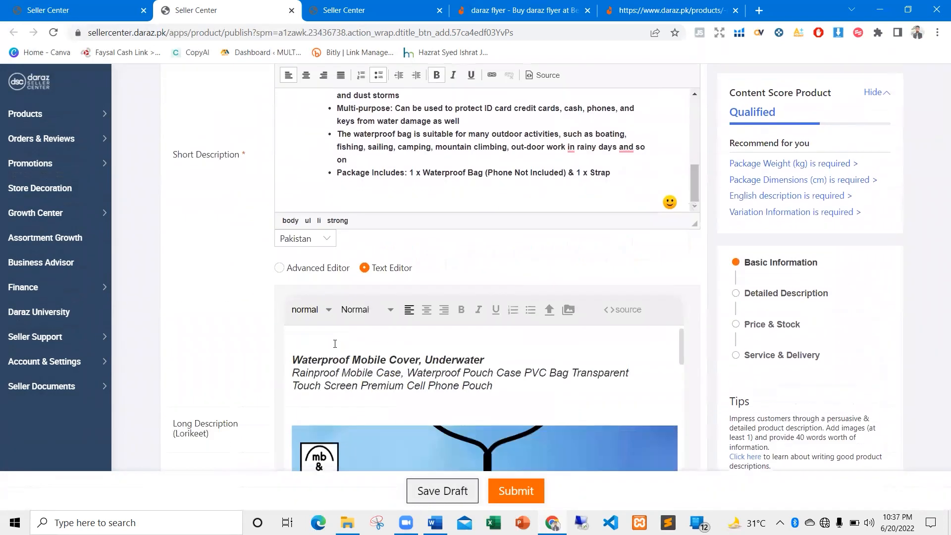
Copy the entire long description, including its heading, paragraphs and pictures
left_click_drag(294, 359, 526, 115)
scroll(530, 197, "up", 10)
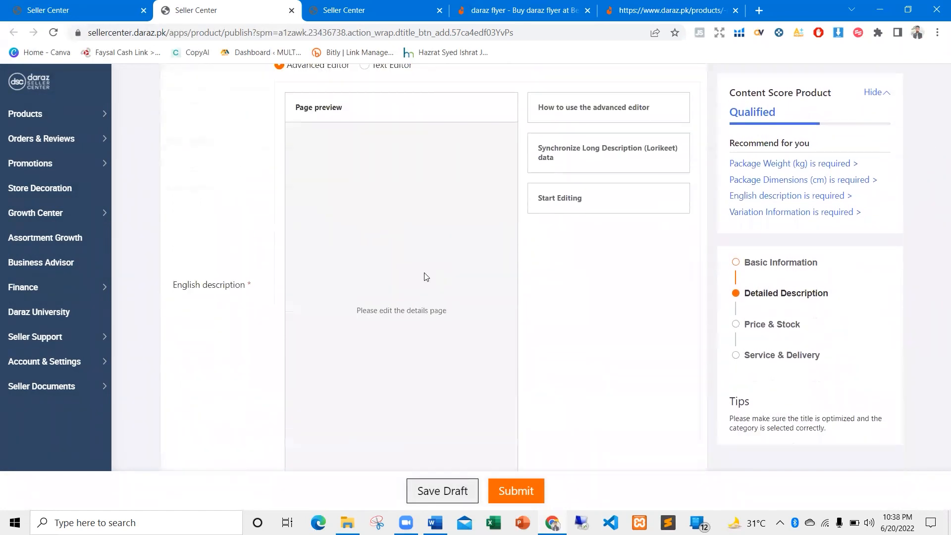
scroll(350, 247, "up", 3)
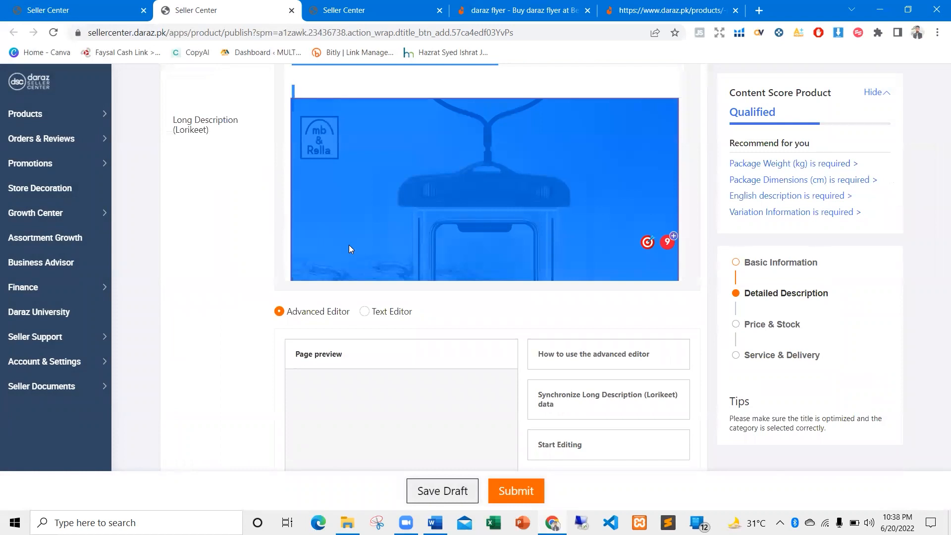
left_click(247, 249)
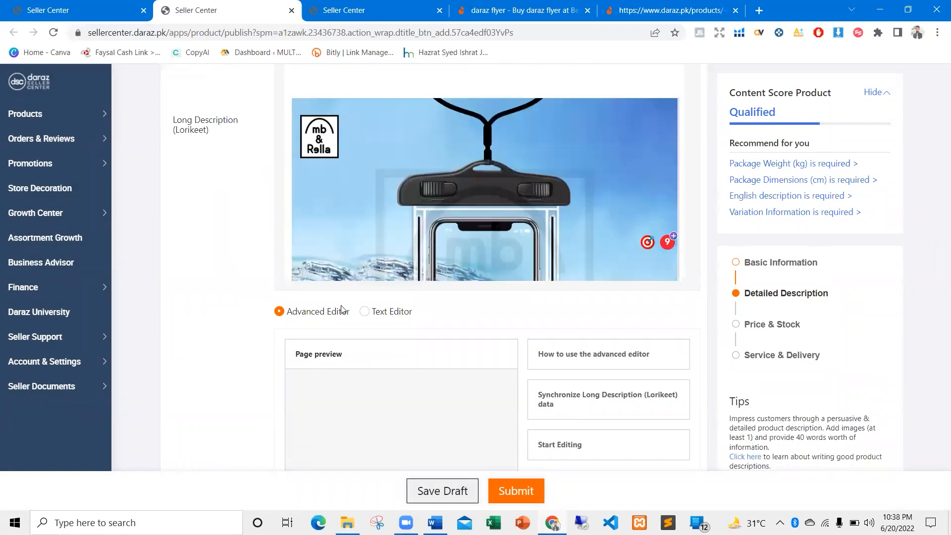
Switch the English description to the Text Editor, paste the copied long description there and check the pasted content
left_click(368, 312)
scroll(333, 278, "down", 3)
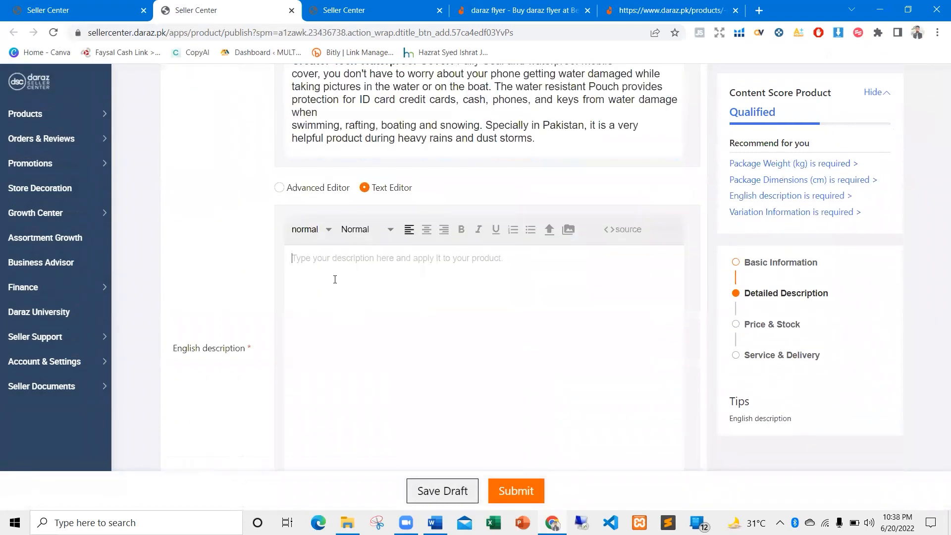
left_click(335, 279)
key("ctrl+v")
scroll(356, 338, "up", 10)
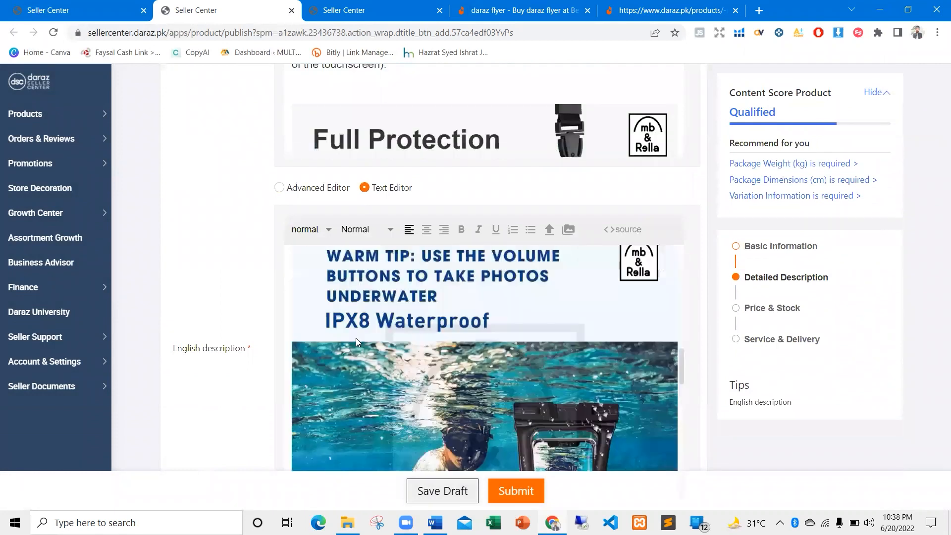
scroll(356, 339, "up", 5)
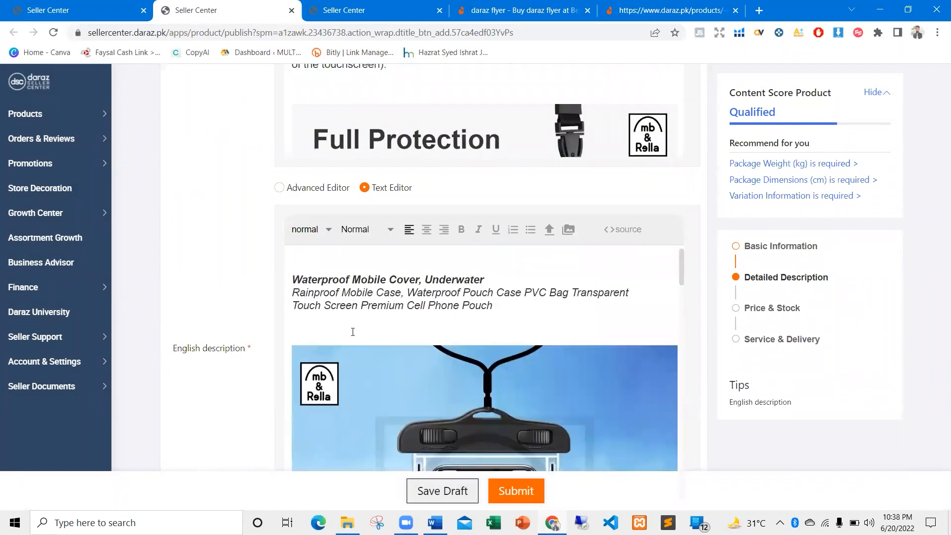
scroll(356, 331, "down", 6)
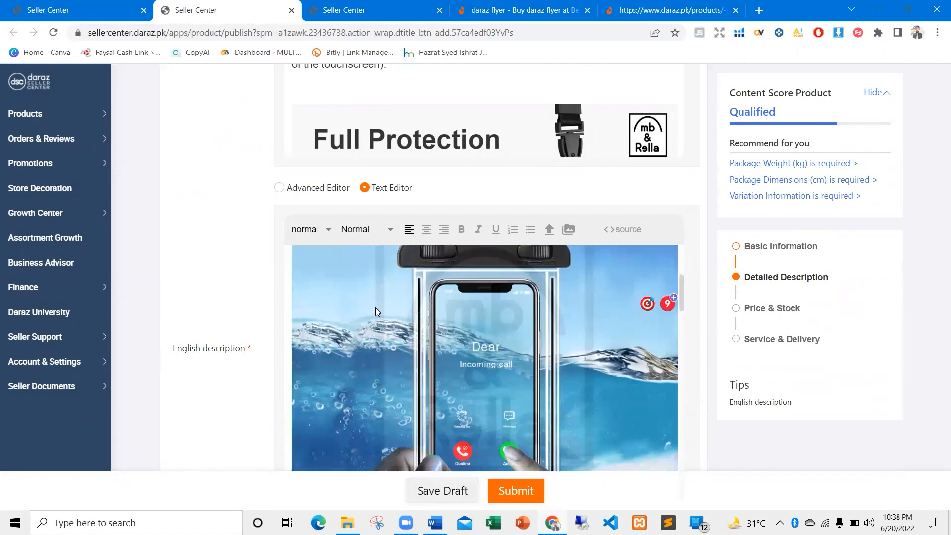
scroll(389, 295, "down", 10)
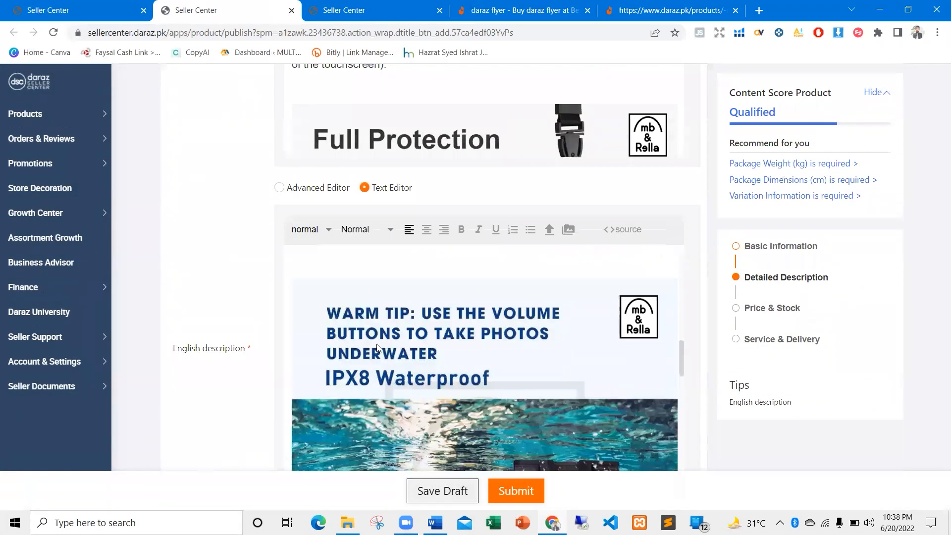
scroll(630, 339, "down", 10)
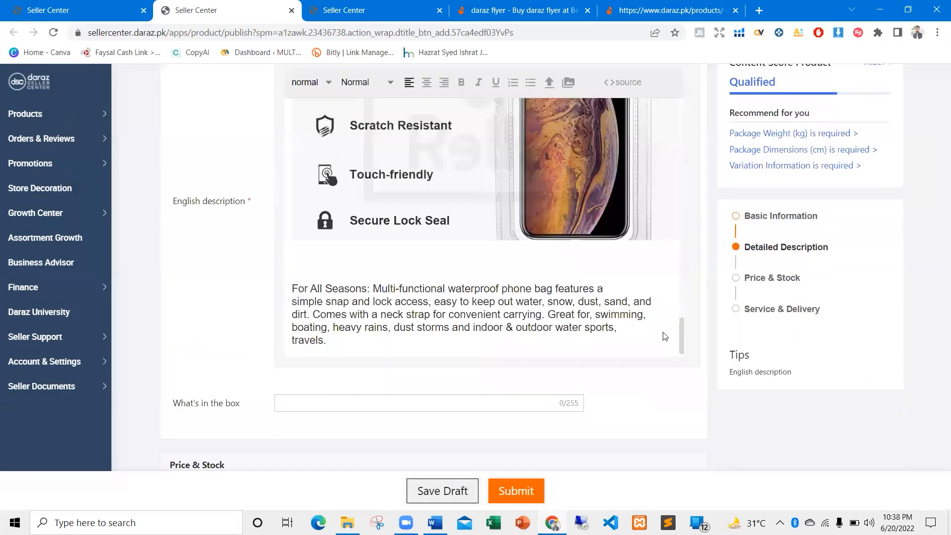
scroll(231, 267, "up", 4)
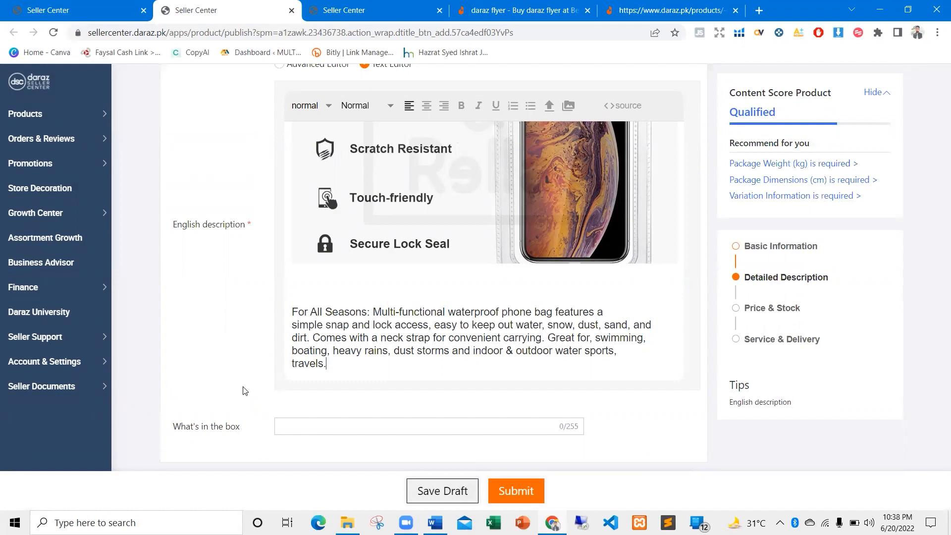
Fill in What's in the box with "user guide, one mobile cover, one plastic Polly bag, thank you card", using the spelling suggestion for "Polly"
scroll(243, 389, "down", 1)
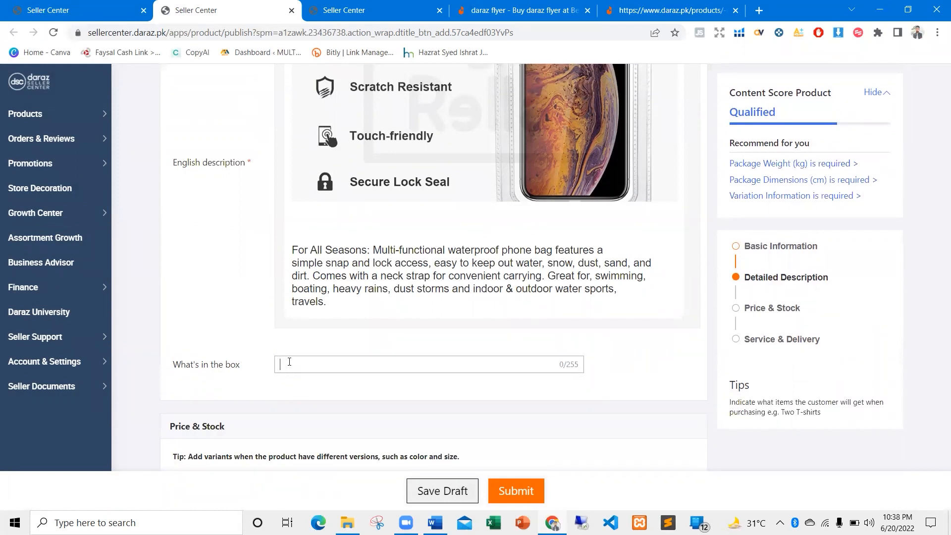
type("uc")
type("er guide ")
type(" one ")
type("mobile o")
type("cover")
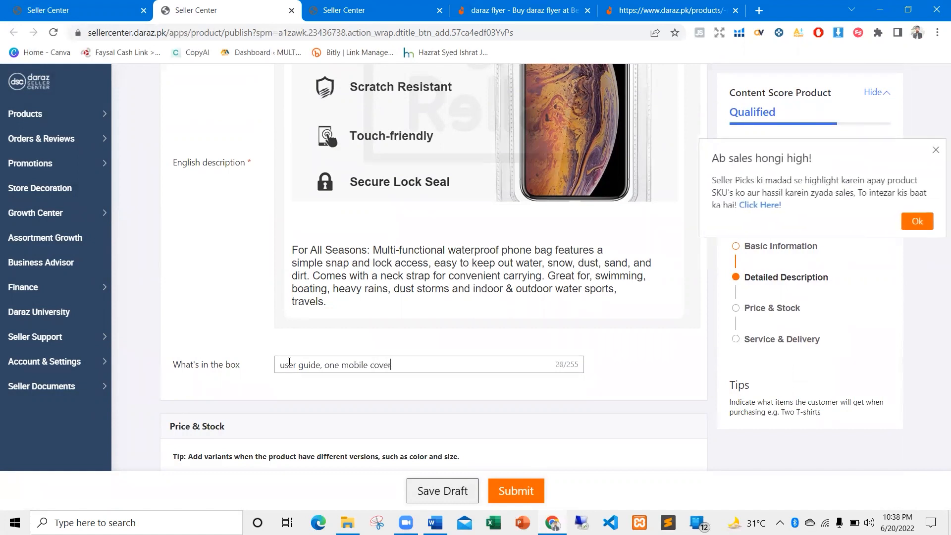
type(", ")
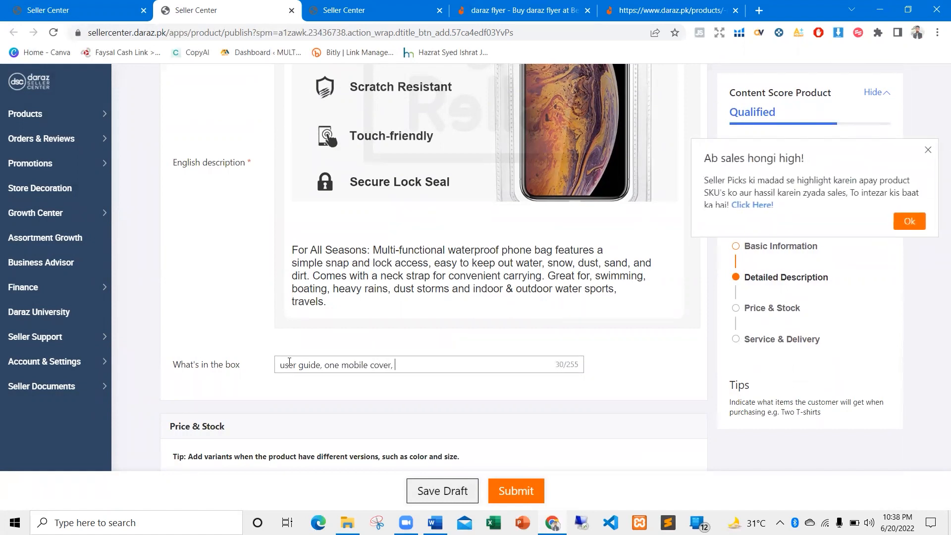
type("one plastic polly bag ")
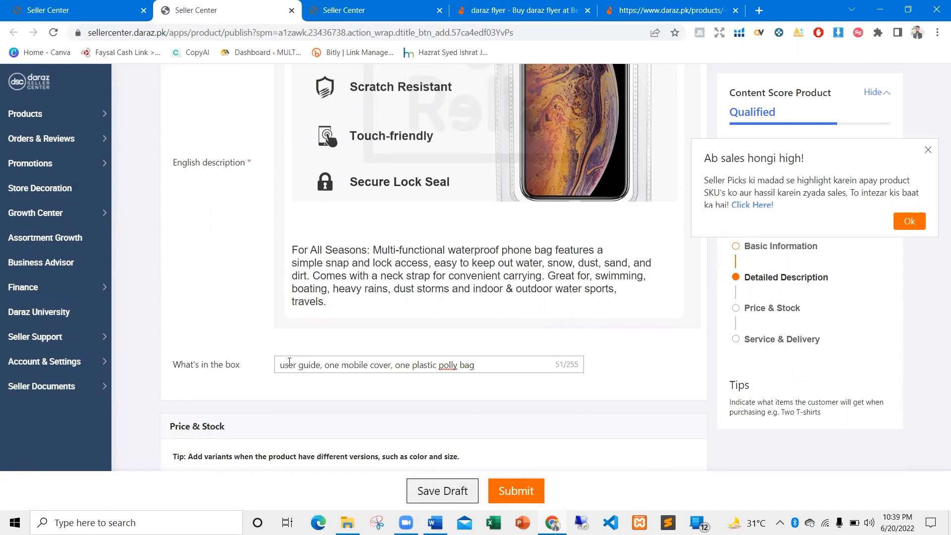
type(" thank you card")
right_click(447, 365)
left_click(477, 181)
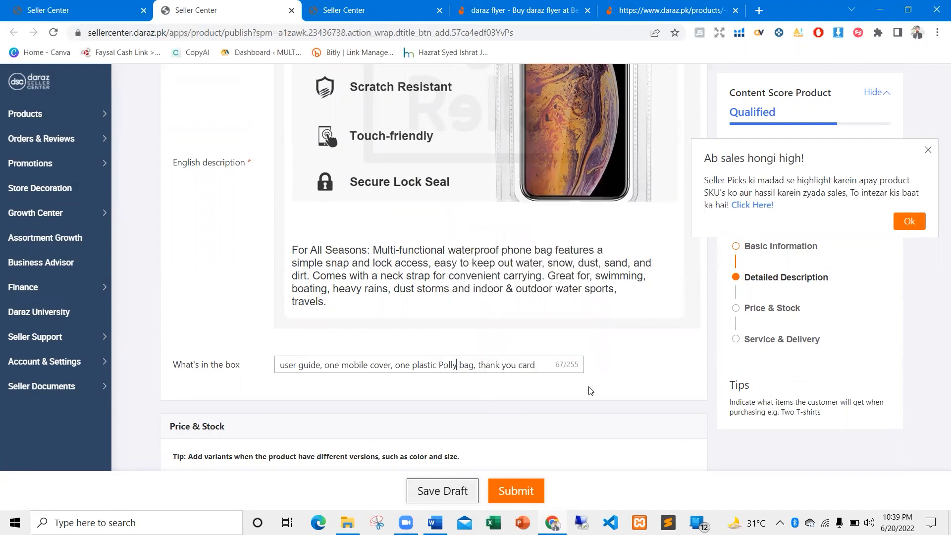
Choose Silver as the Color Family in the Price & Stock section
scroll(558, 343, "down", 3)
scroll(307, 301, "down", 1)
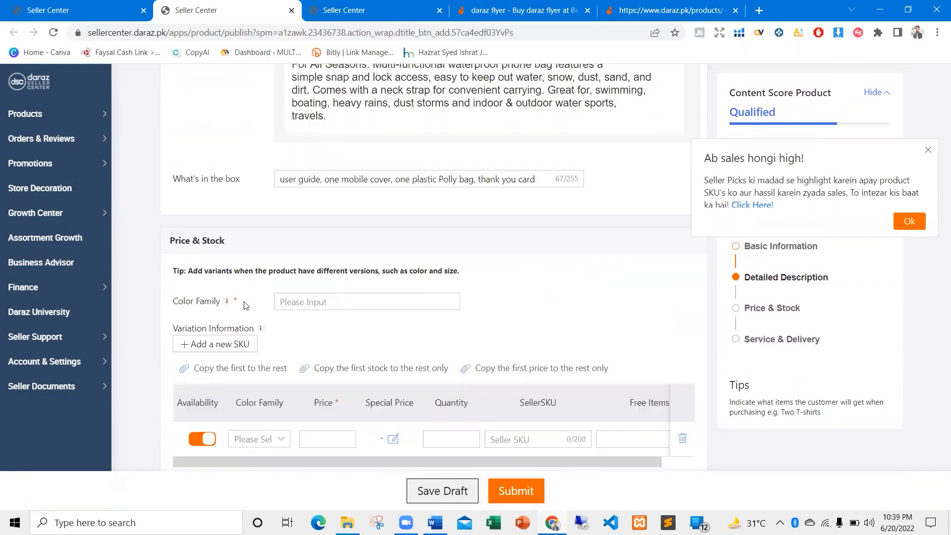
scroll(206, 292, "down", 2)
scroll(223, 232, "up", 2)
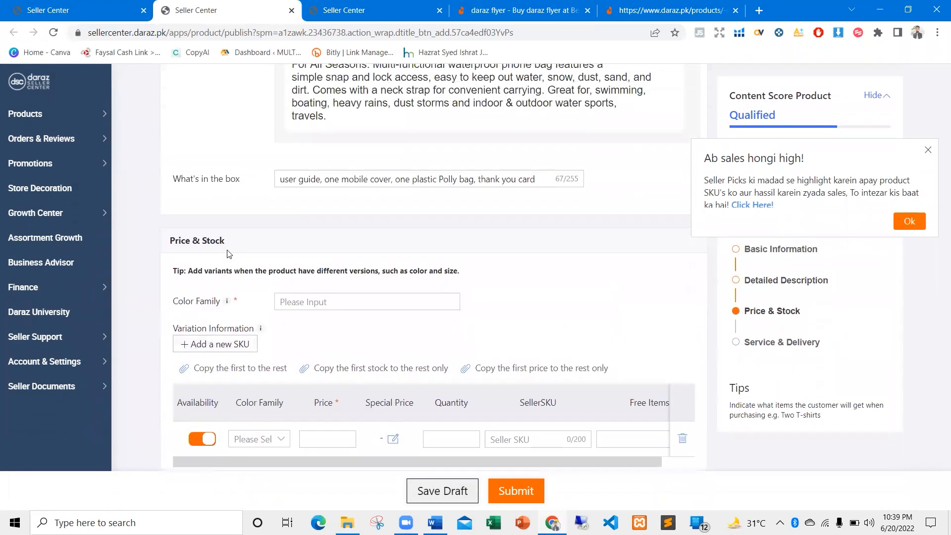
left_click(305, 299)
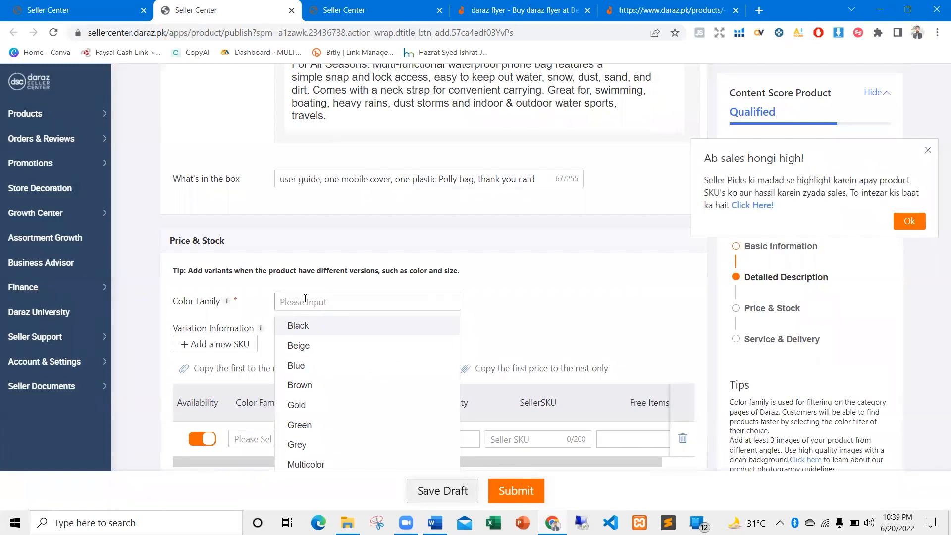
scroll(310, 341, "down", 3)
scroll(302, 411, "down", 3)
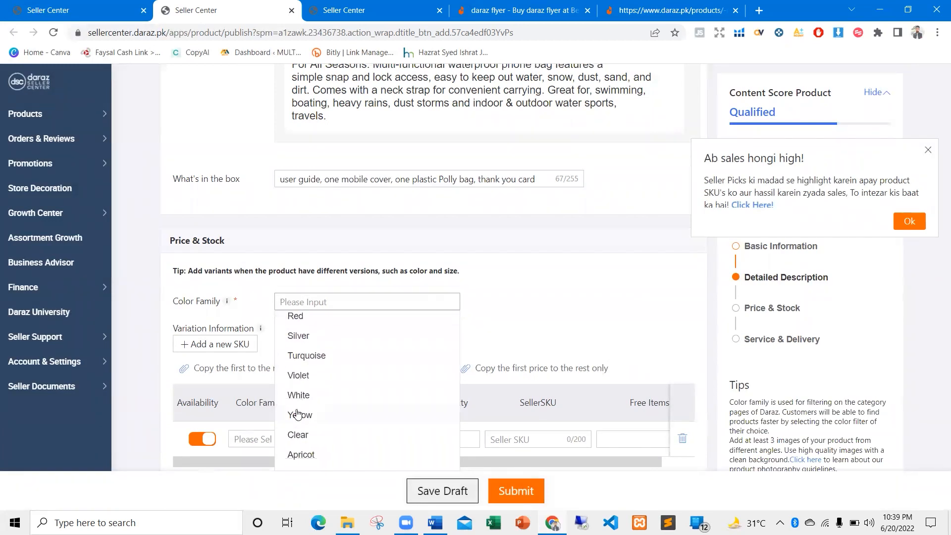
scroll(305, 398, "up", 1)
scroll(305, 399, "down", 3)
left_click(300, 334)
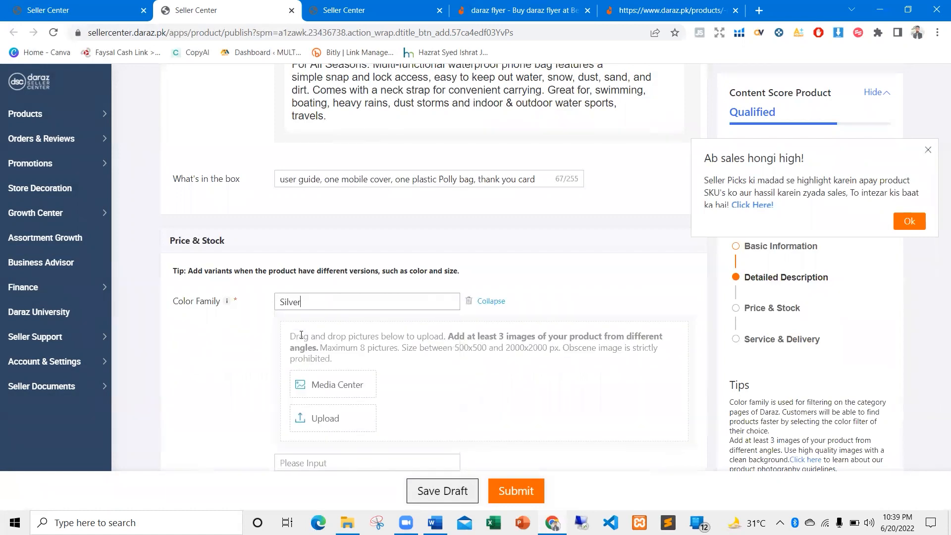
Add all eight images from the Media Center's waterproof mobile cover folder to the Silver variant, starting with the Mobile Waterproof image
scroll(245, 277, "down", 2)
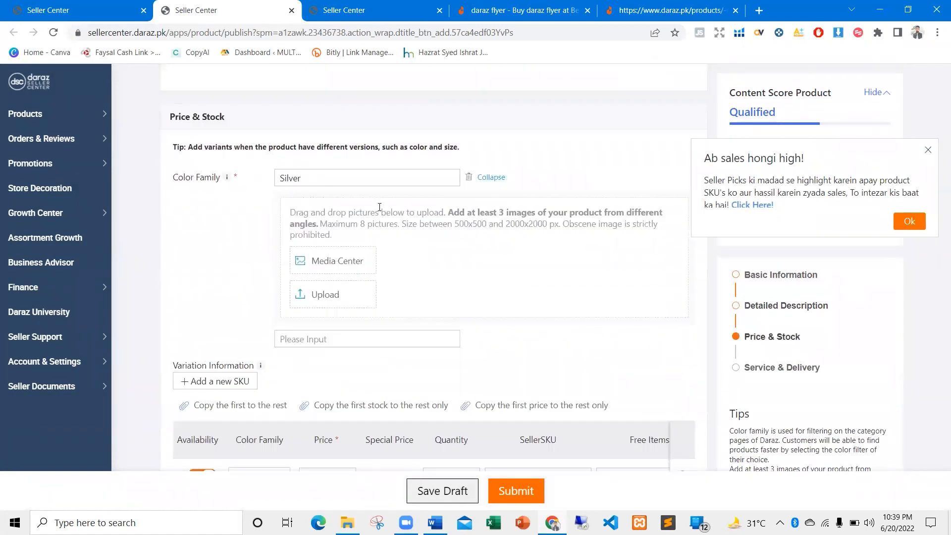
left_click(927, 150)
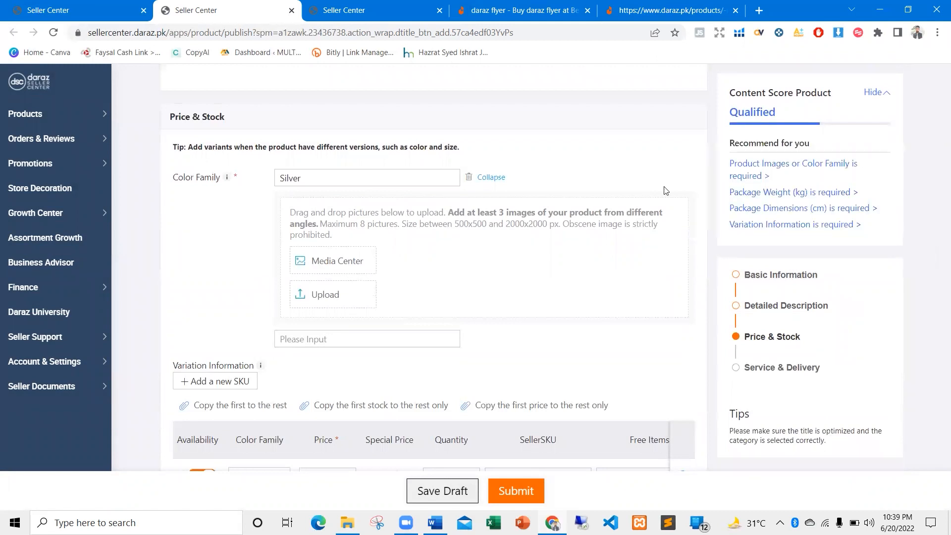
left_click_drag(472, 212, 593, 212)
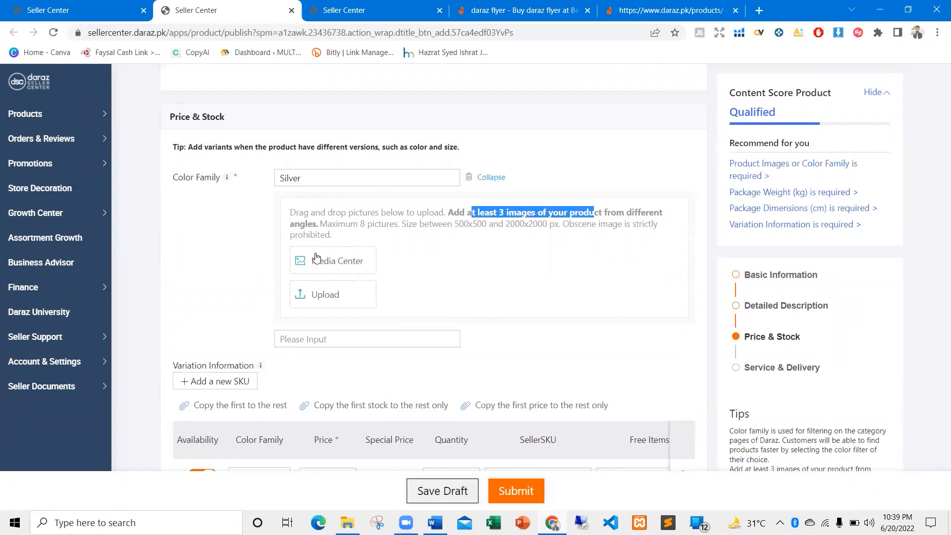
left_click(324, 266)
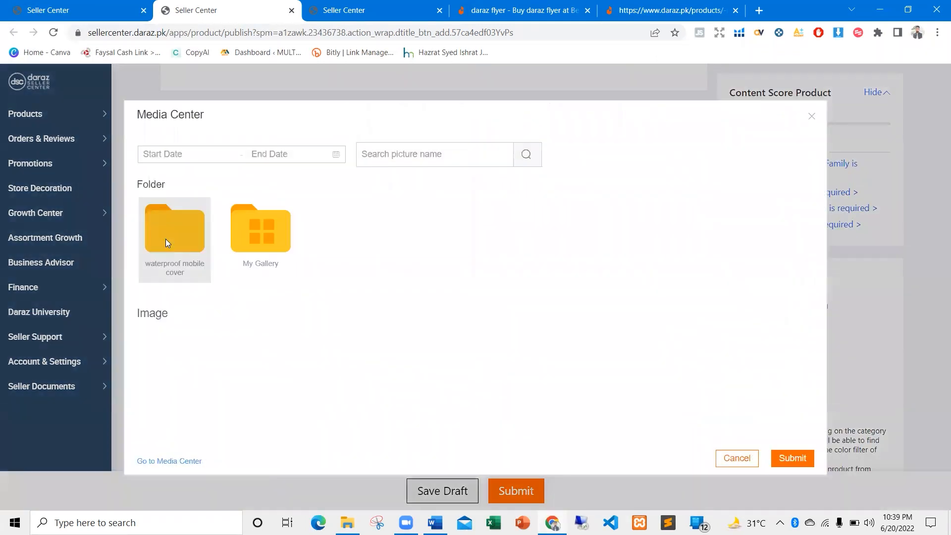
double_click(165, 238)
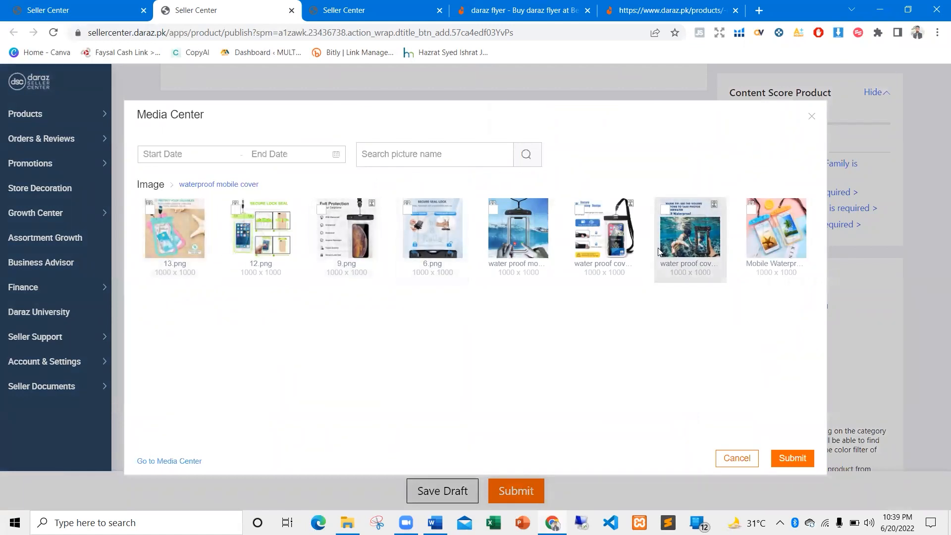
left_click(768, 233)
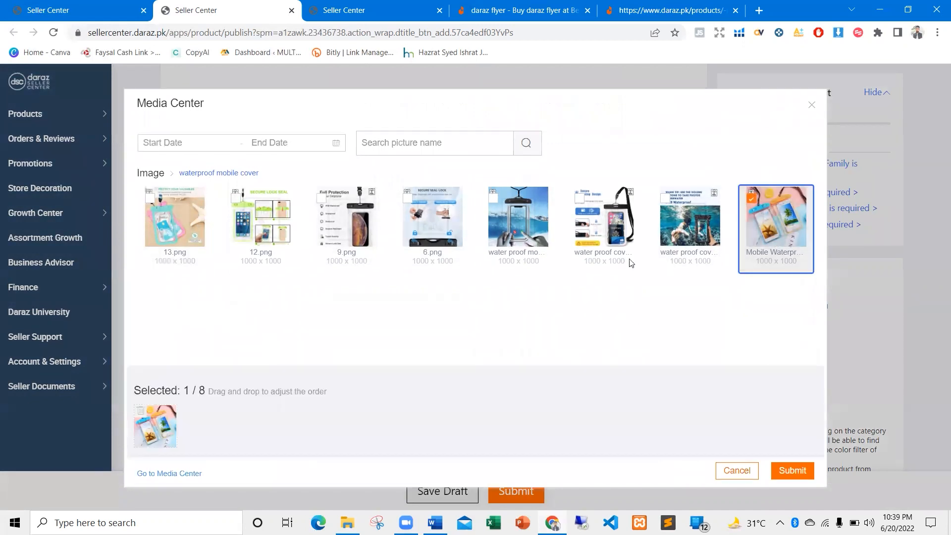
left_click(683, 226)
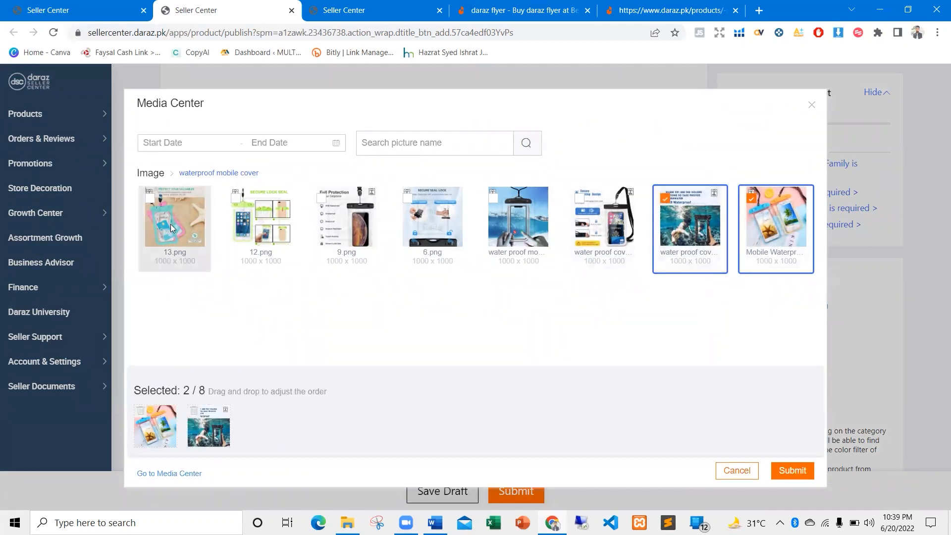
left_click(200, 233)
left_click(515, 223)
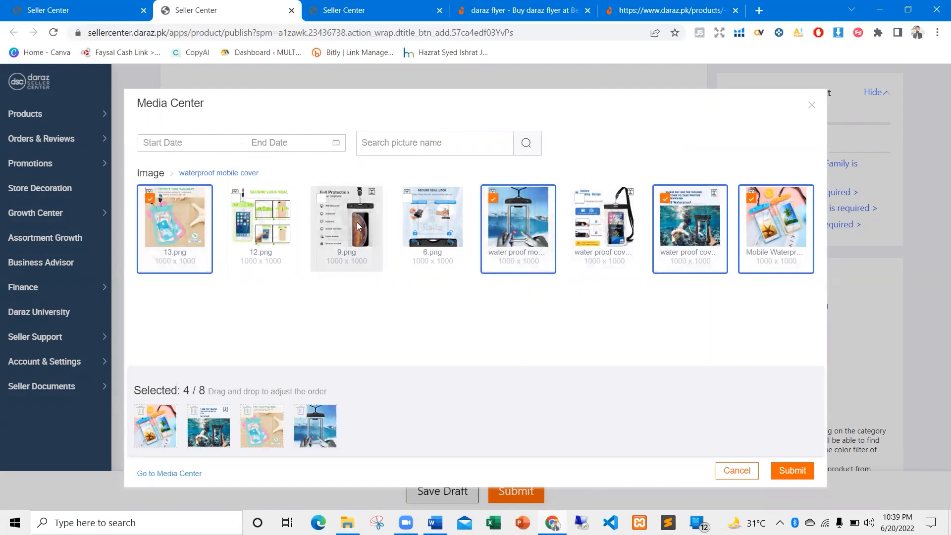
left_click(432, 220)
left_click(351, 226)
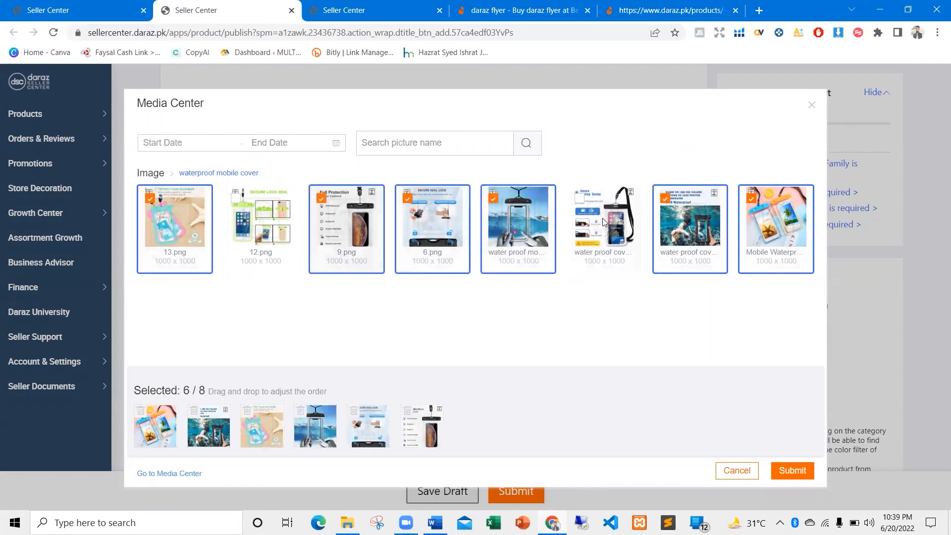
left_click(599, 228)
left_click(261, 218)
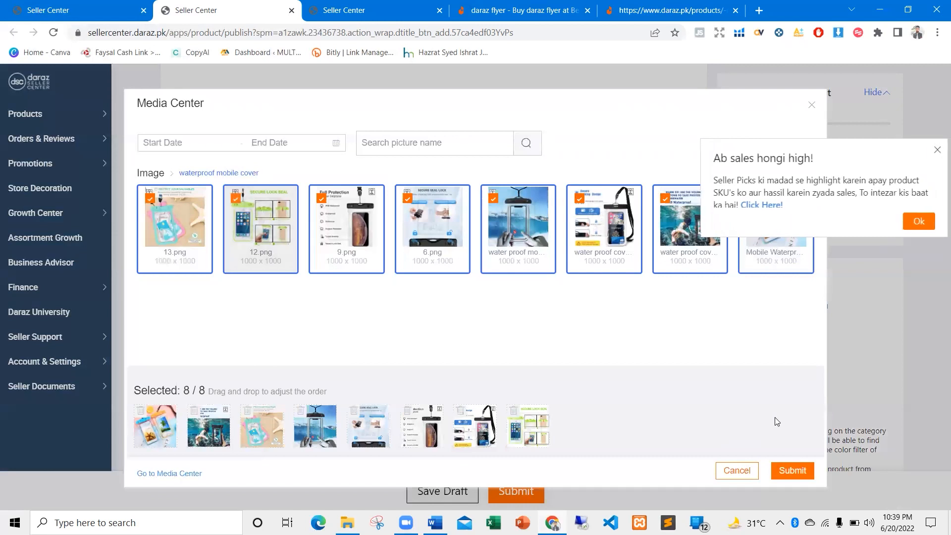
left_click(793, 470)
Check the added variant images and read the help note for Variation Information, dismissing the sales pop-up
scroll(368, 301, "down", 1)
scroll(369, 302, "down", 1)
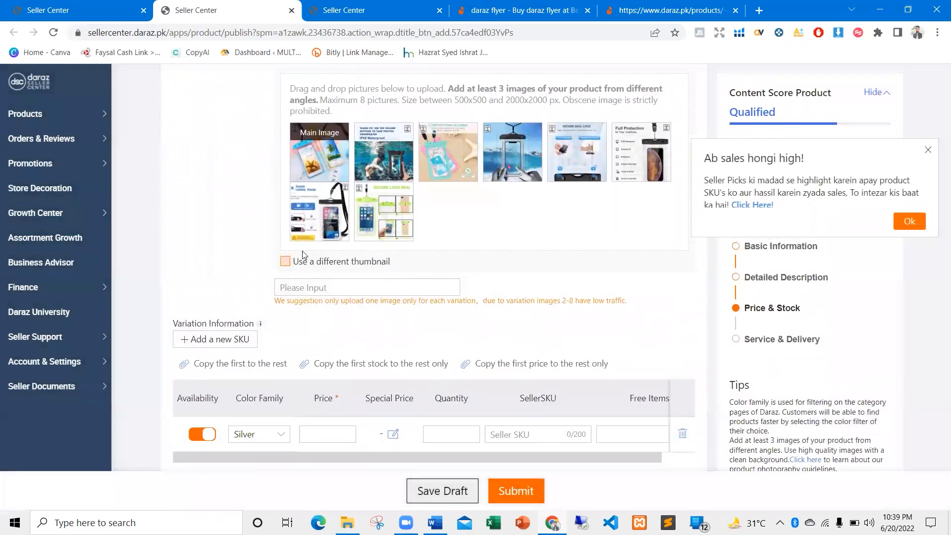
mouse_move(325, 172)
left_click(926, 150)
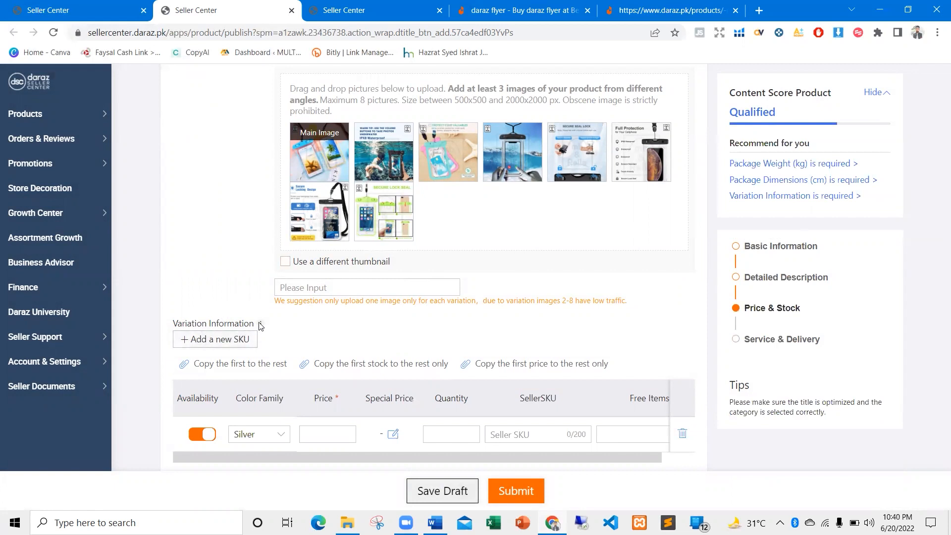
mouse_move(260, 325)
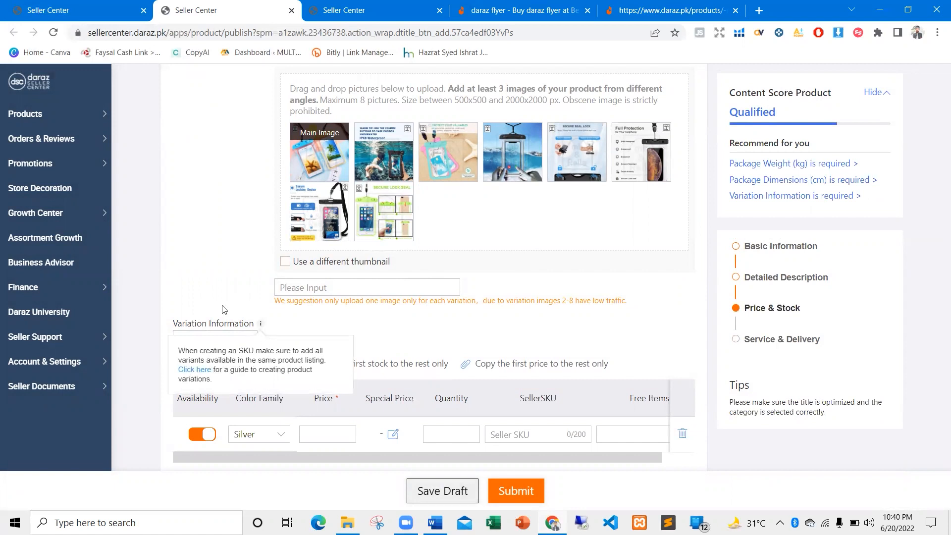
scroll(255, 346, "down", 2)
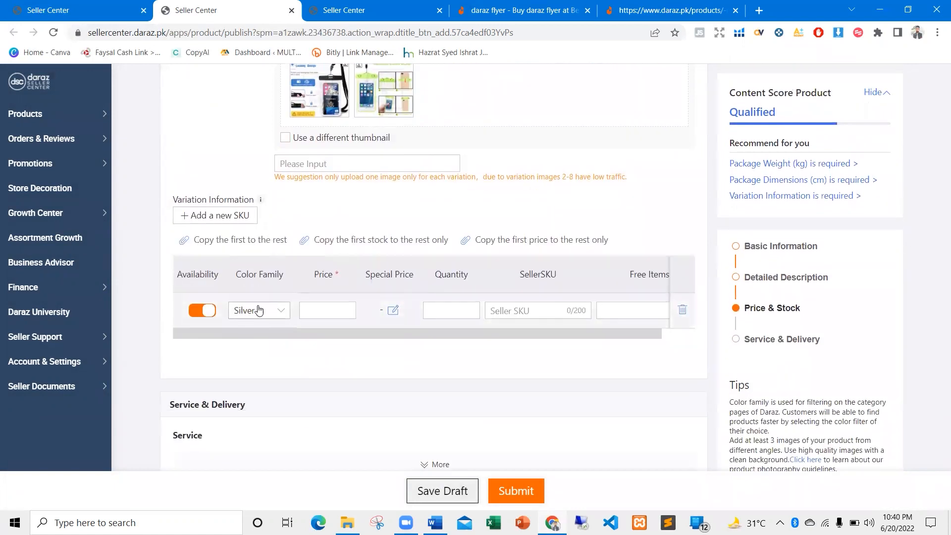
Check the computer's Wi-Fi connection in the list of available networks
left_click(316, 309)
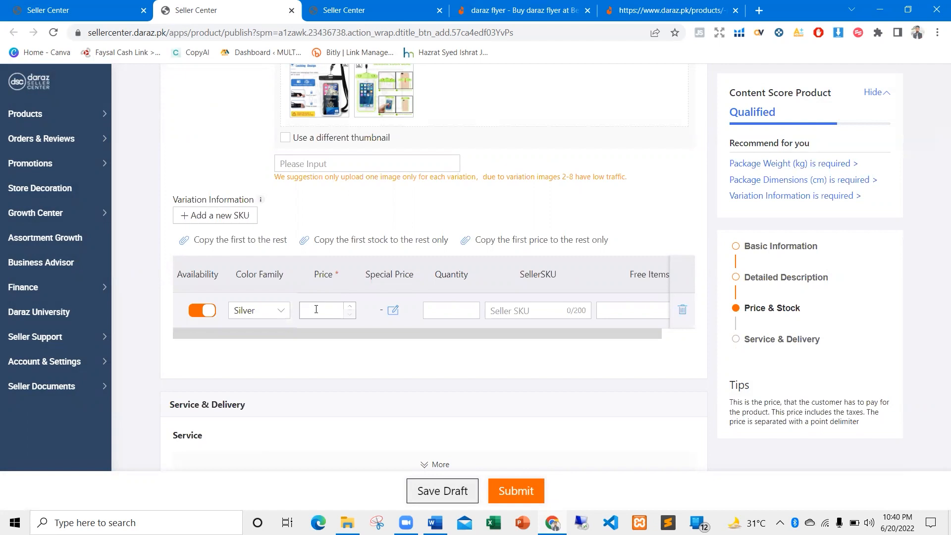
left_click(824, 523)
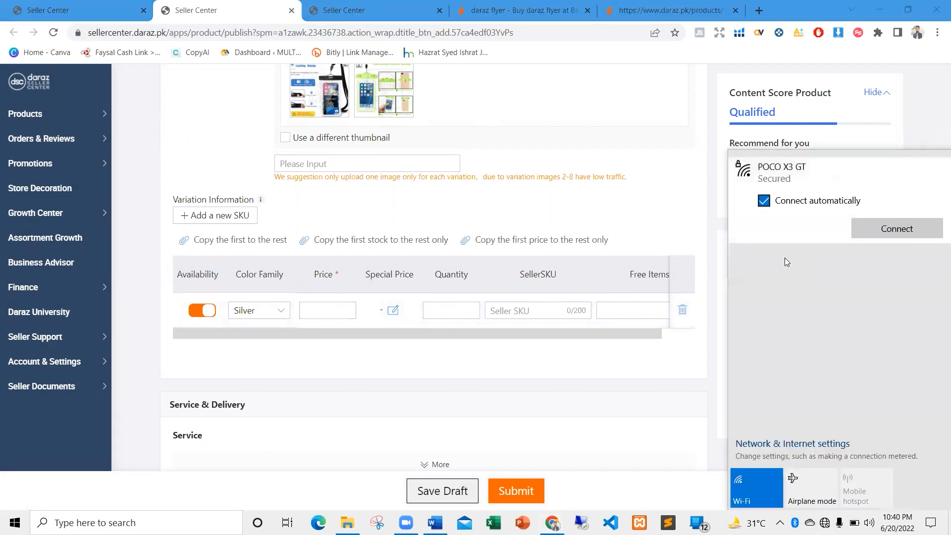
left_click(785, 260)
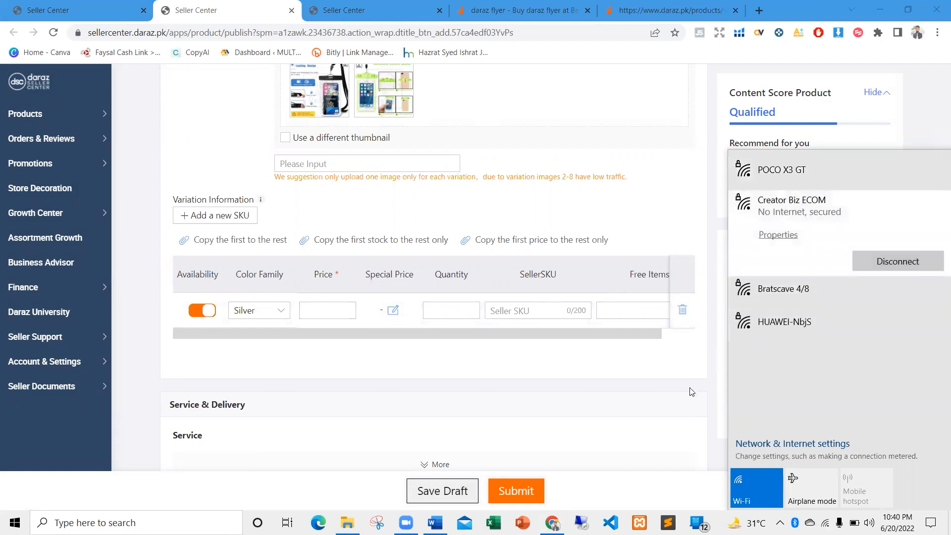
left_click(320, 362)
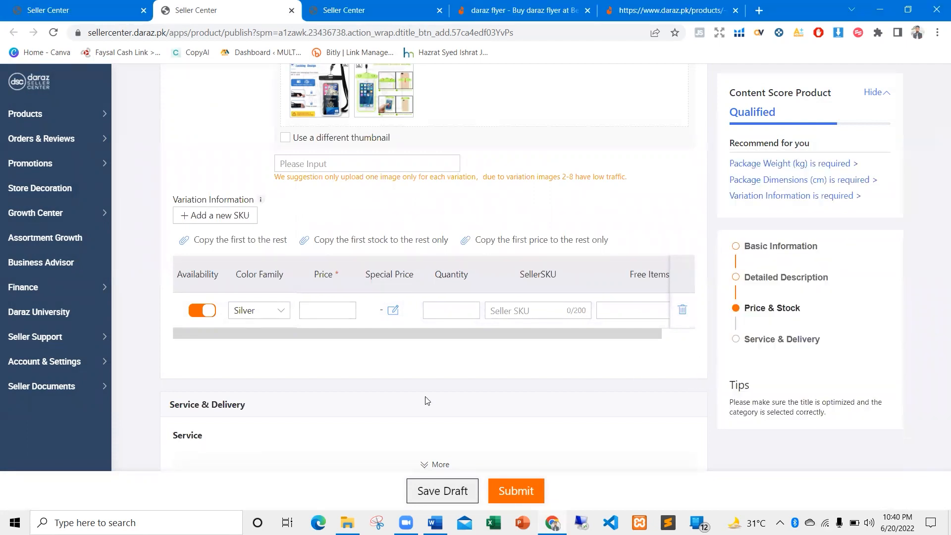
Price the Silver variant at 999 with a special price of 299, promoted from 2022-06-20 to 2023-07-25
left_click(315, 310)
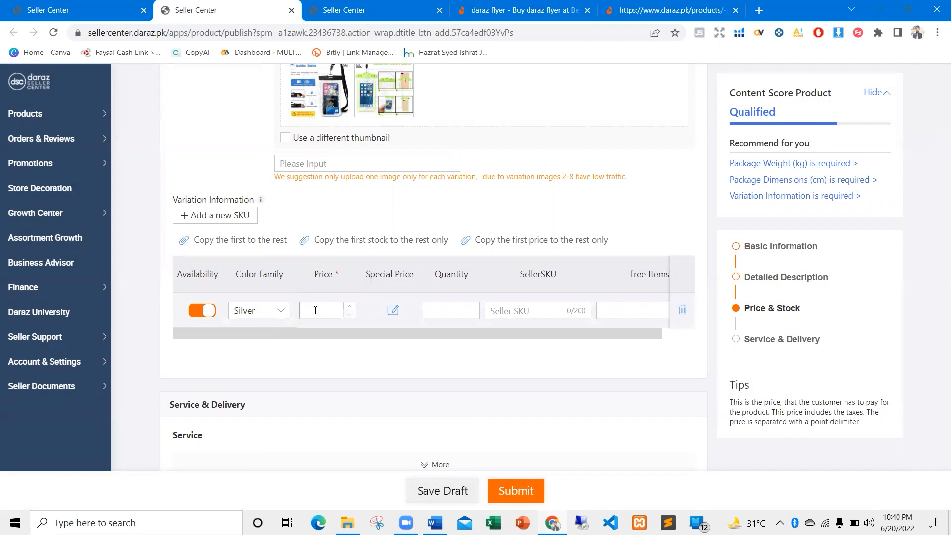
type("999")
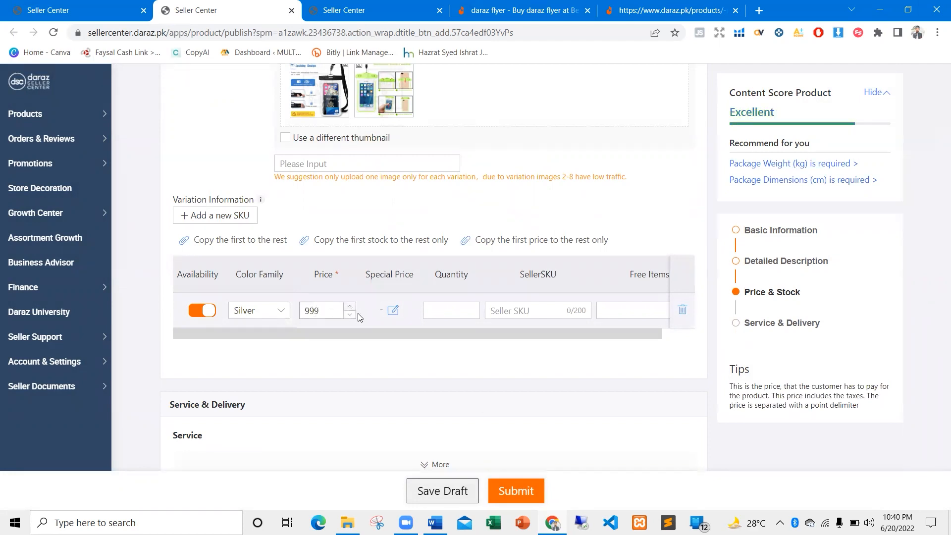
left_click(392, 310)
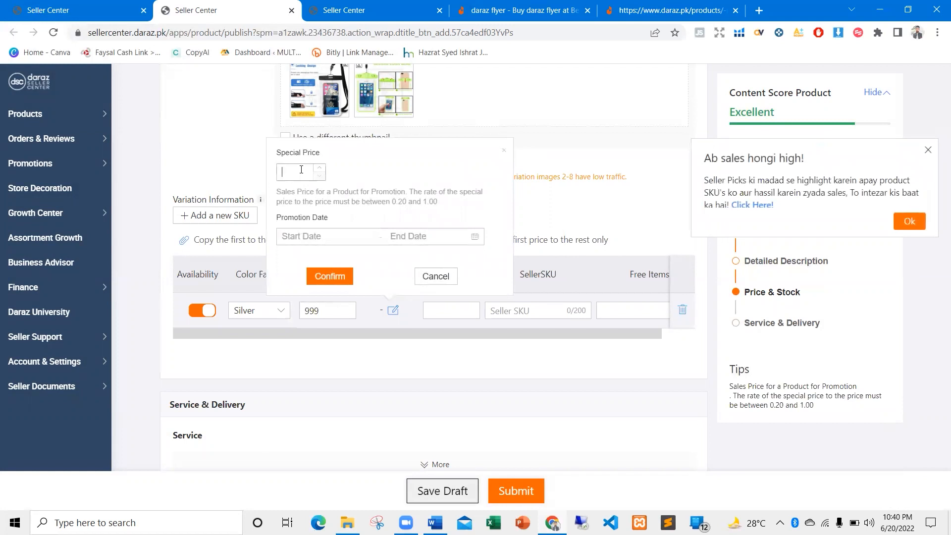
type("299")
left_click(301, 236)
left_click(315, 357)
left_click(638, 264)
left_click(531, 377)
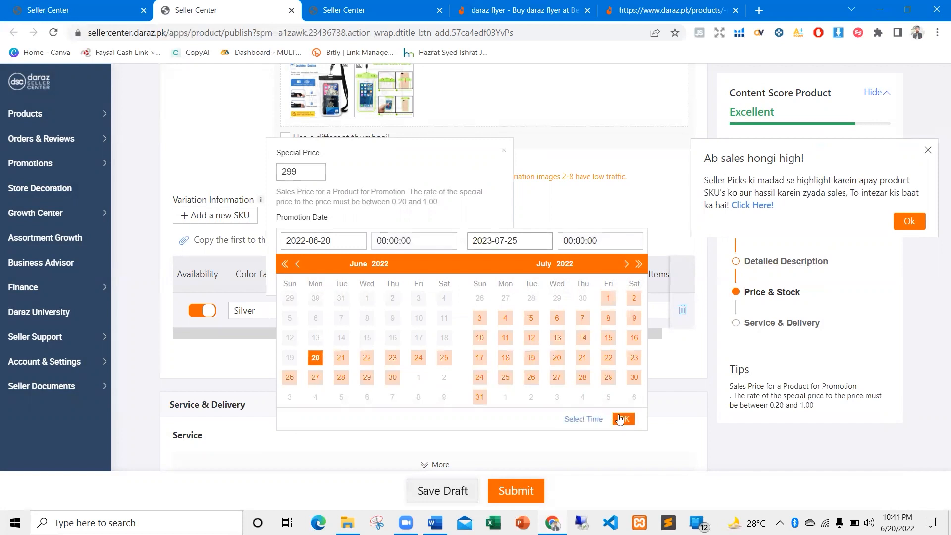
left_click(624, 419)
left_click(335, 274)
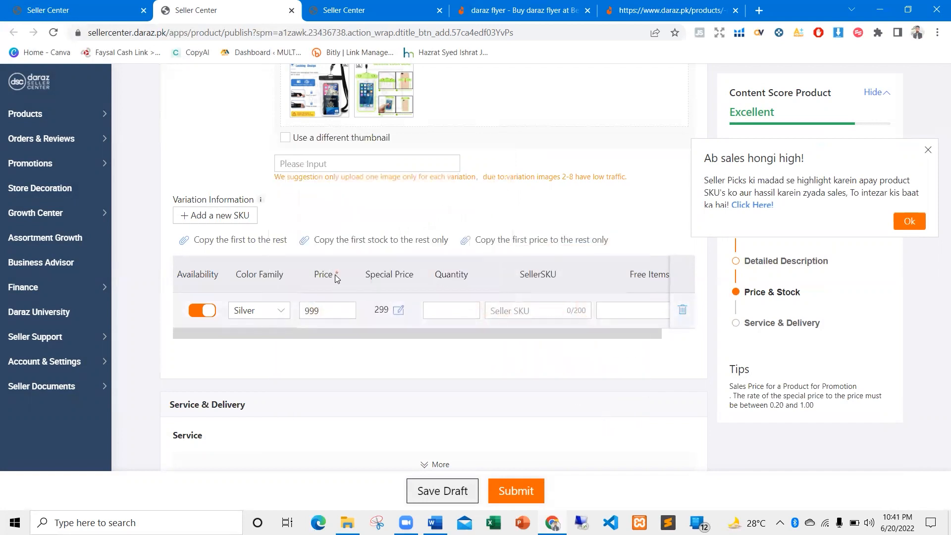
Set the Silver variant's quantity to 1000 and its SellerSKU to "waterproof cover", dismissing the sales pop-up
left_click(442, 310)
type("100")
left_click(495, 312)
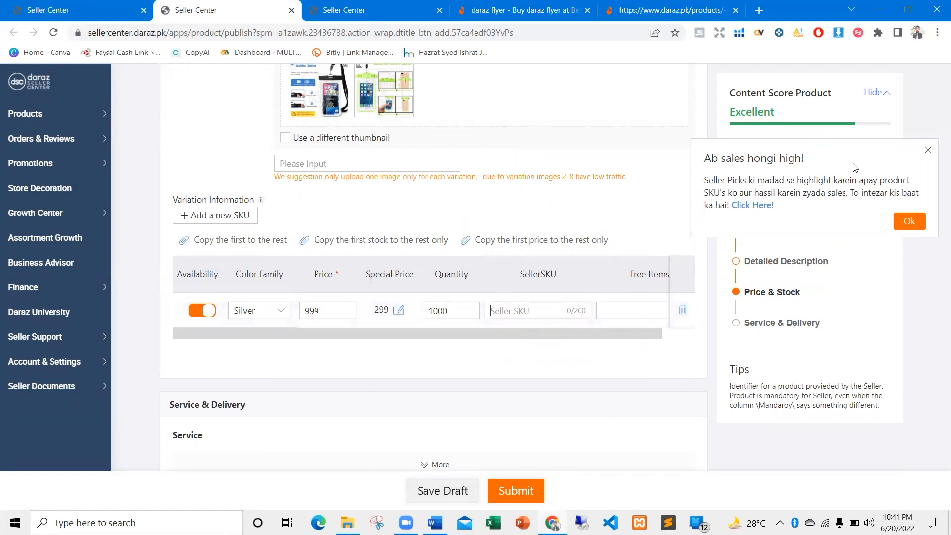
left_click(929, 151)
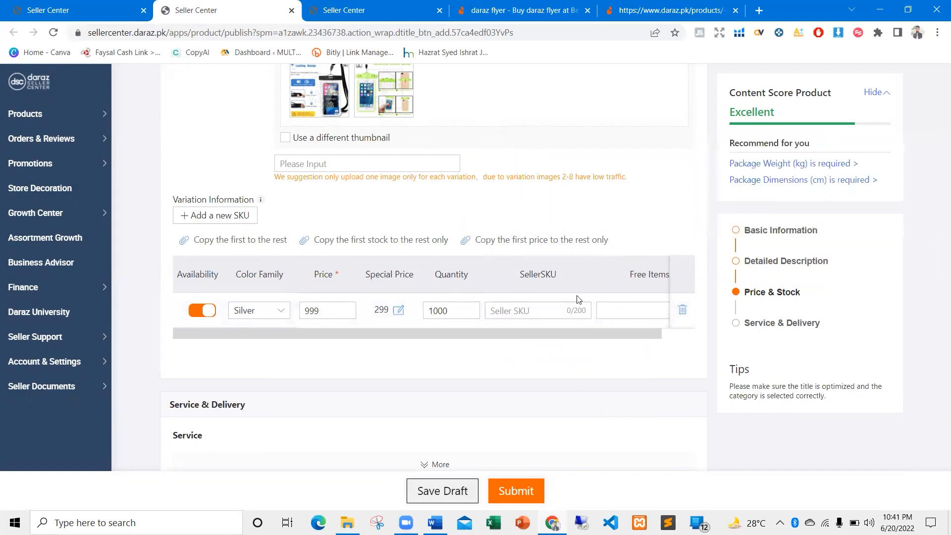
left_click(529, 310)
type("waterpr")
type("odo")
type("f")
type("cover")
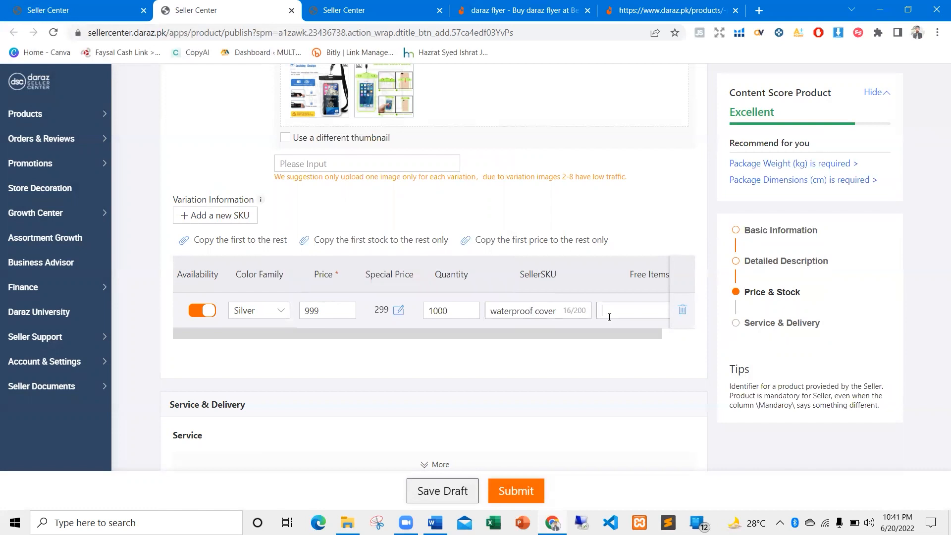
Enter "thank you card" as the Silver variant's free item
left_click(614, 309)
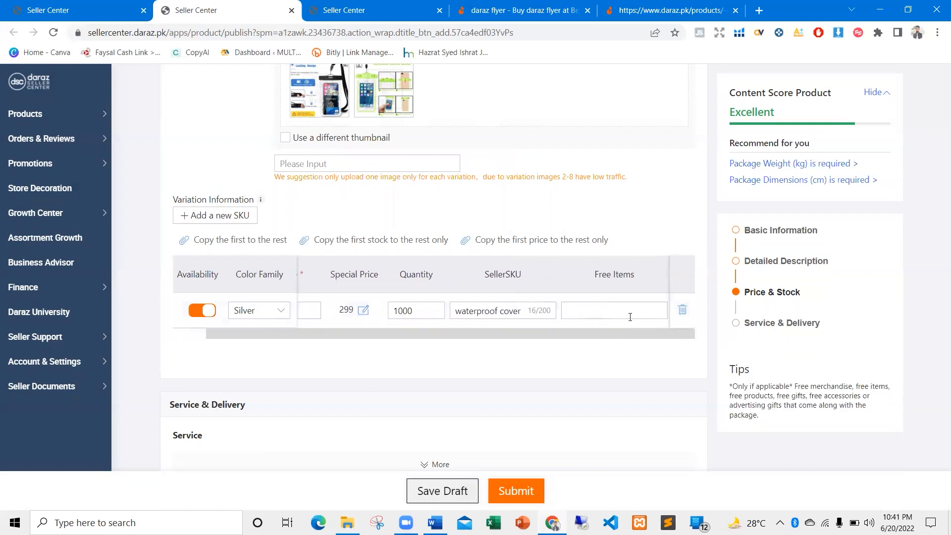
type("thank you c")
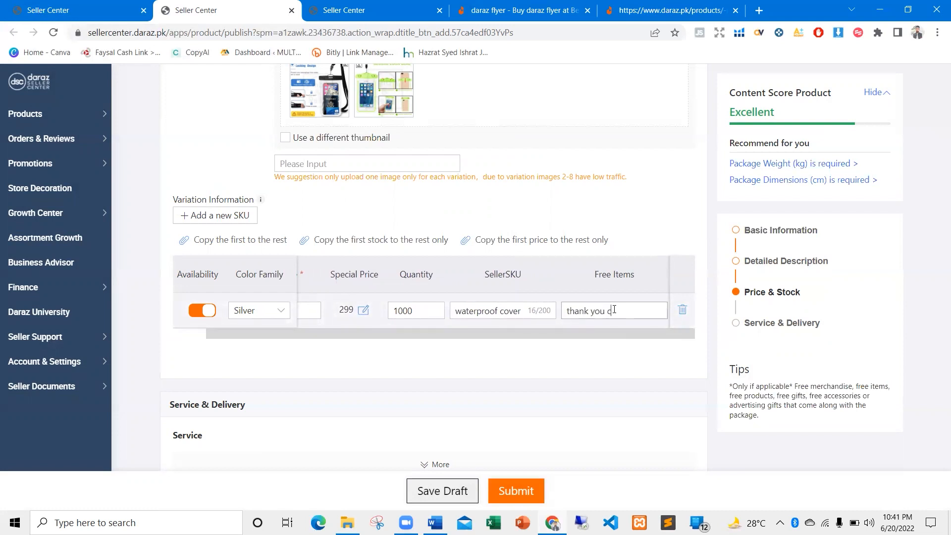
type("ard")
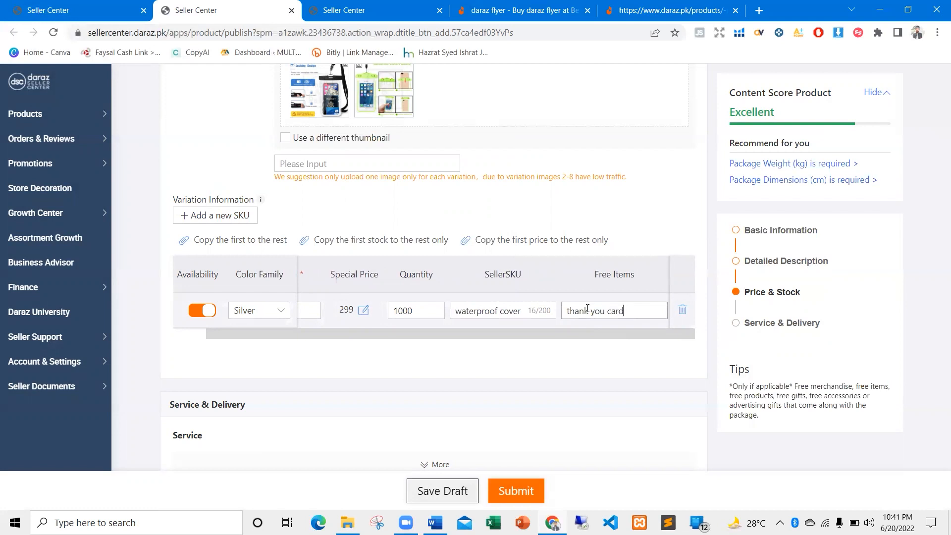
left_click(574, 344)
scroll(491, 320, "down", 4)
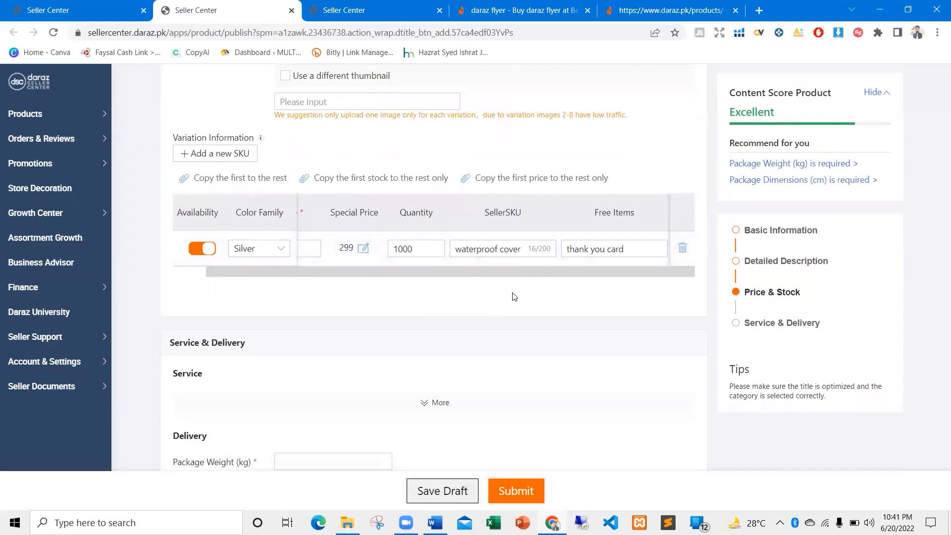
Expand the service options, set the warranty type to No Warranty, and enter "no warranty" as the warranty policy
left_click(437, 280)
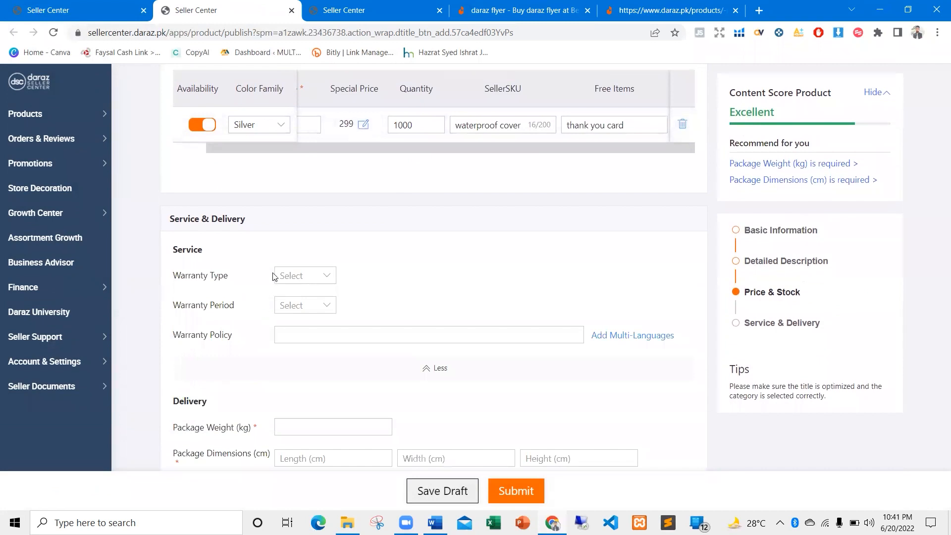
left_click(297, 277)
left_click(298, 300)
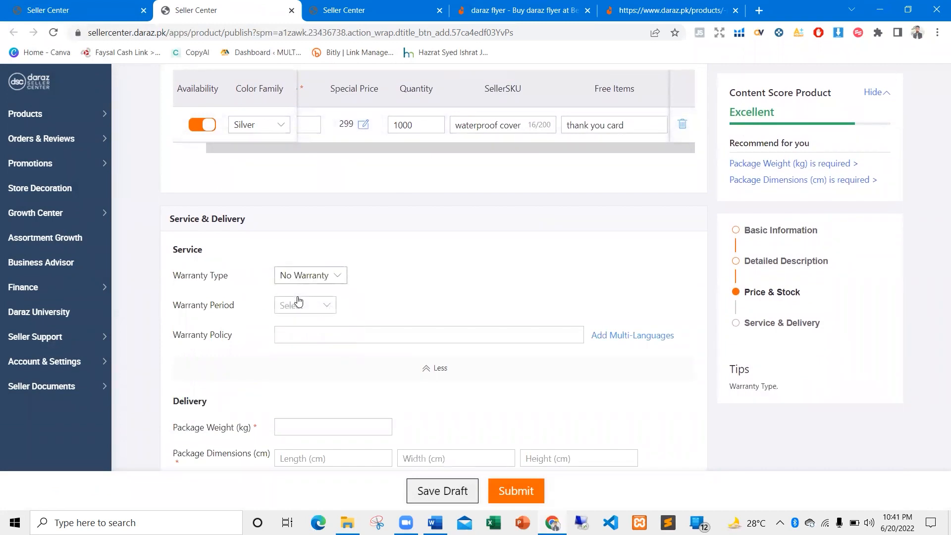
left_click(299, 306)
left_click(357, 302)
type("no warranty")
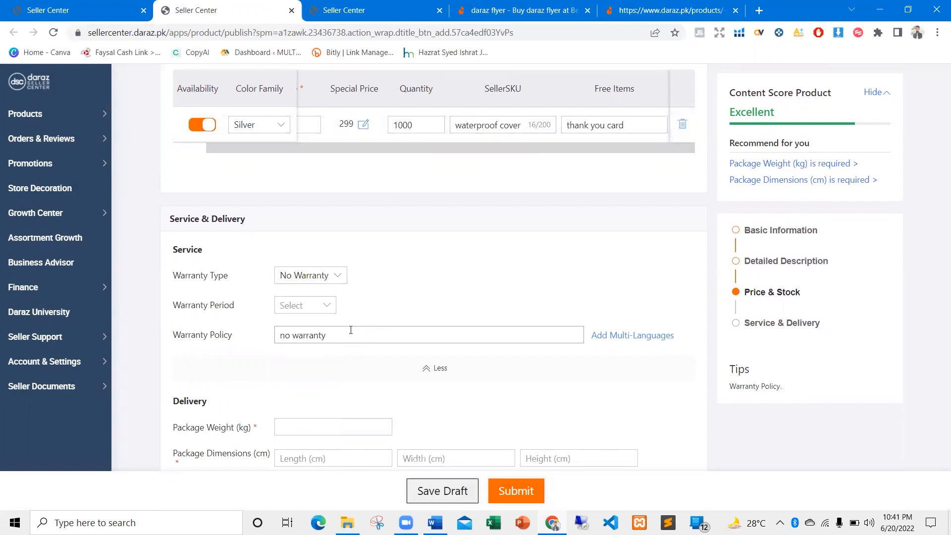
Expand the additional delivery options to show the dangerous goods choices, and dismiss the sales pop-up
scroll(487, 287, "down", 3)
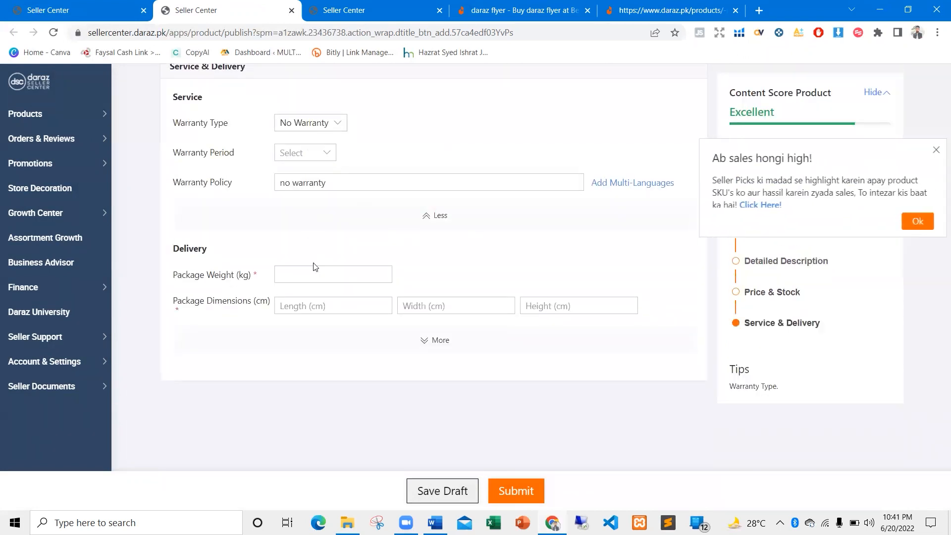
left_click(297, 273)
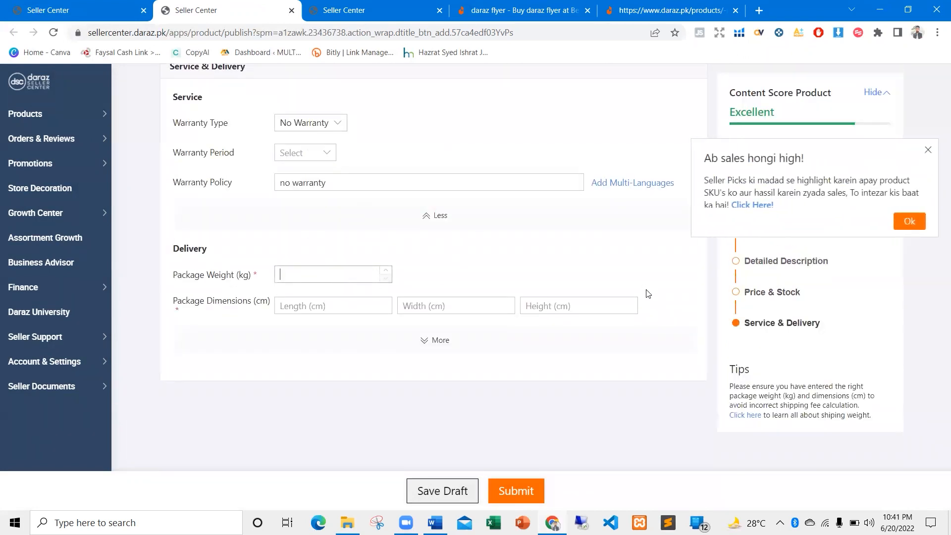
left_click(427, 340)
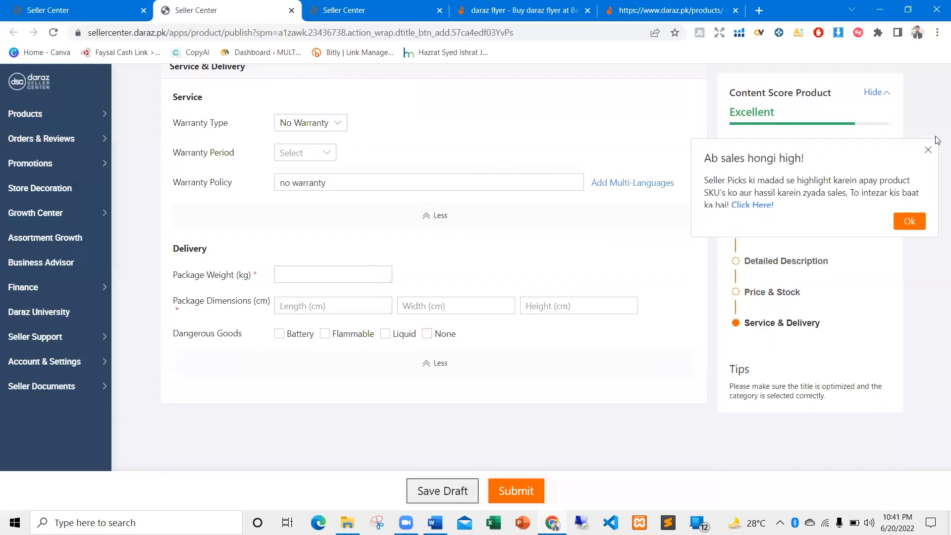
left_click(929, 150)
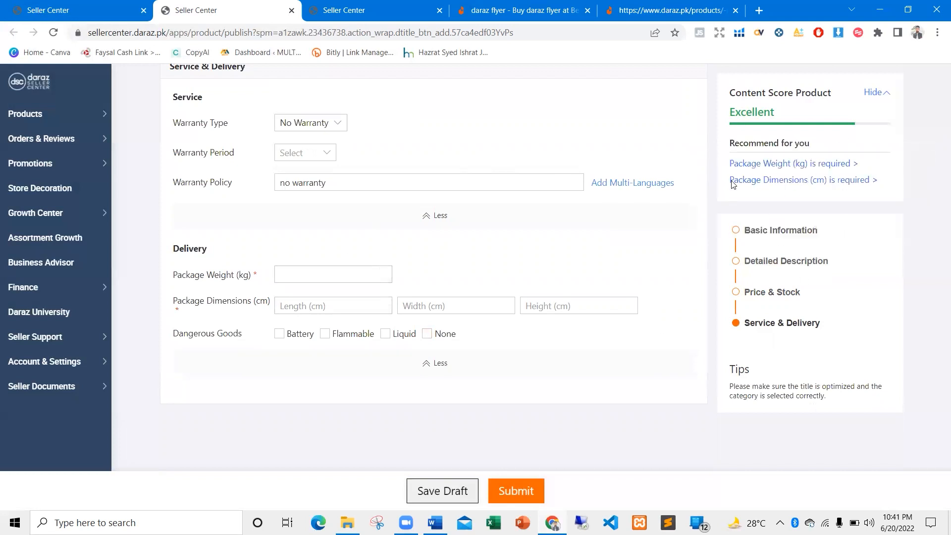
left_click_drag(717, 92, 875, 284)
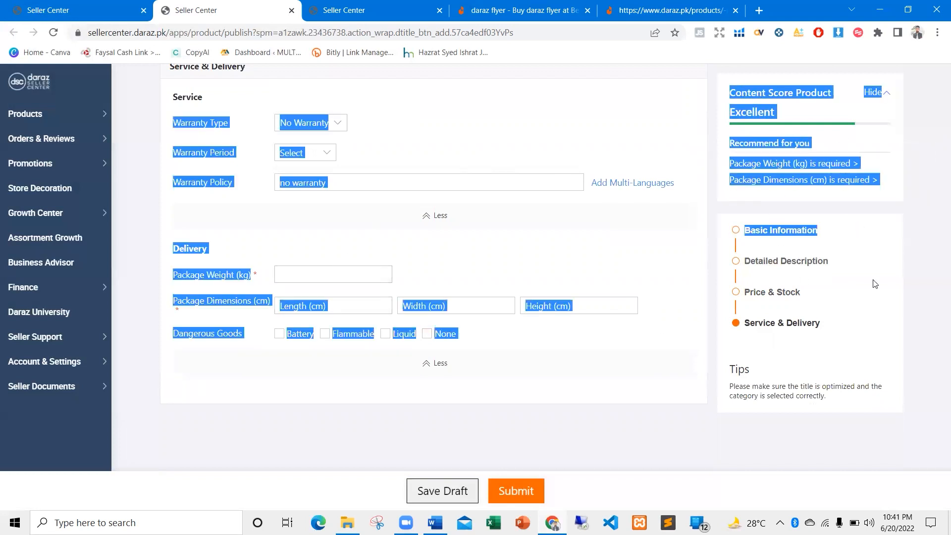
left_click(938, 279)
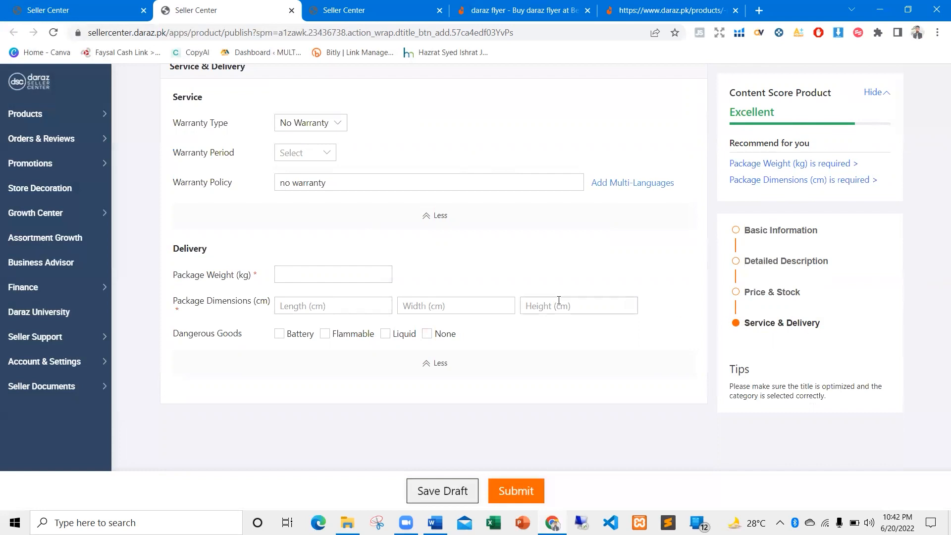
left_click(290, 280)
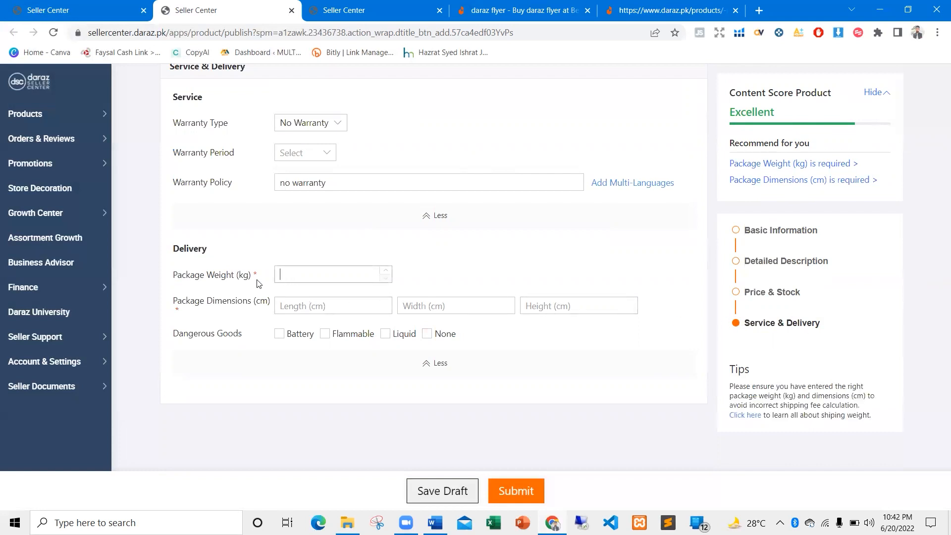
double_click(192, 276)
left_click(218, 278)
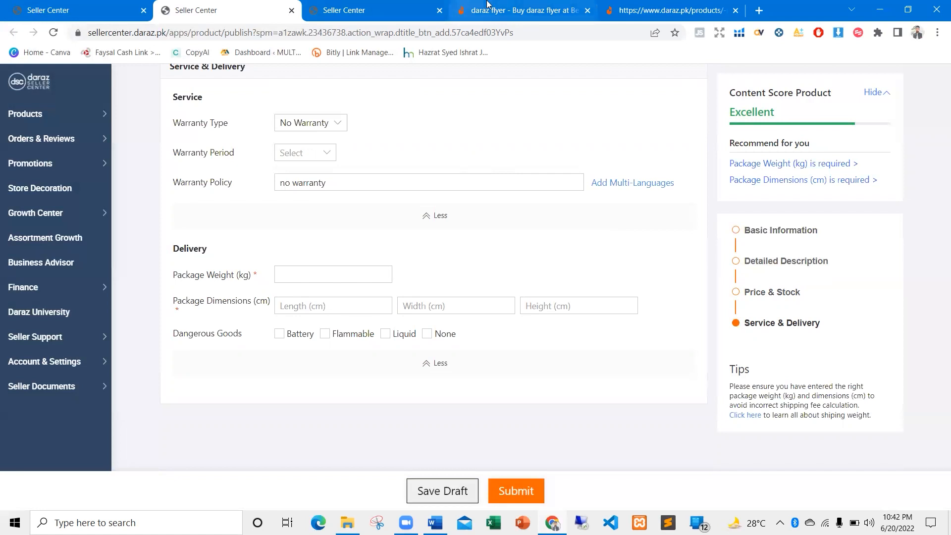
double_click(185, 301)
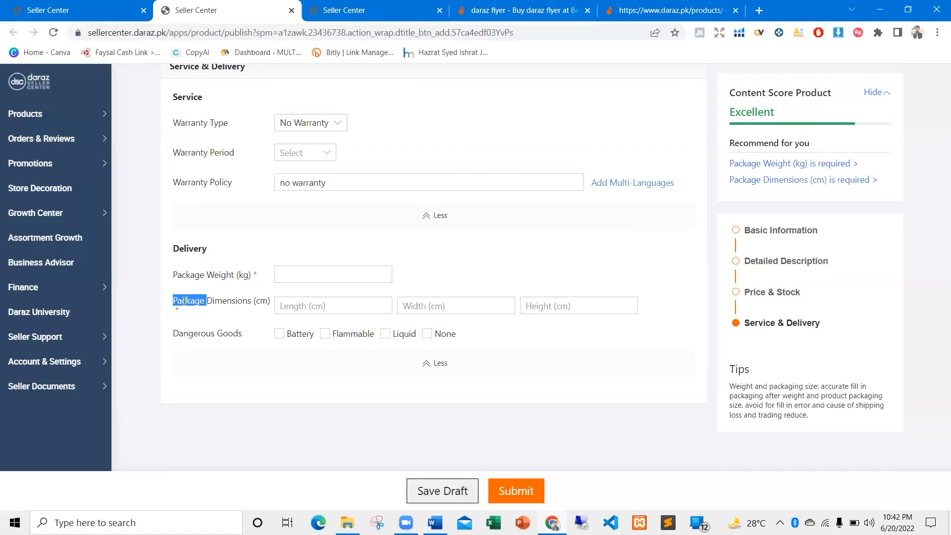
Search the Daraz store for "daraz flyer" and compare the sizes of the packaging flyers on offer
left_click(543, 7)
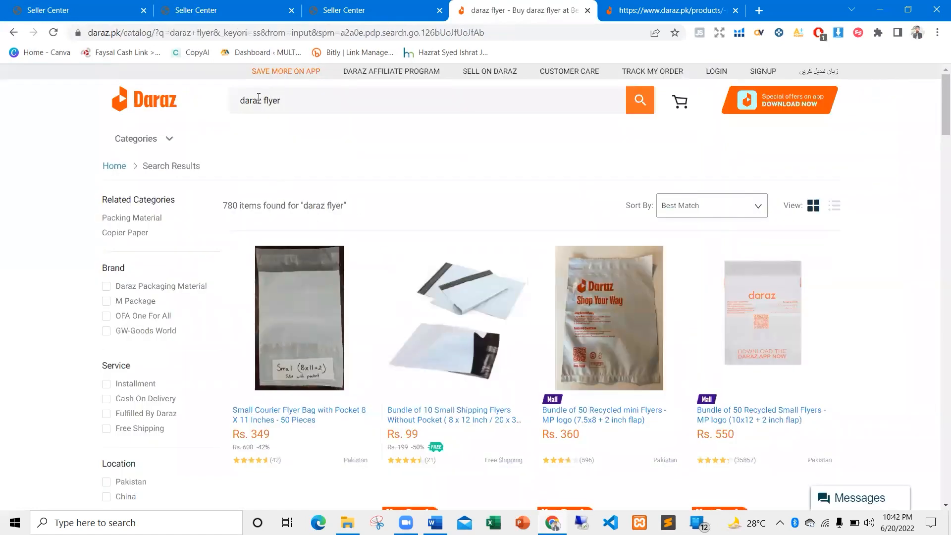
left_click(640, 102)
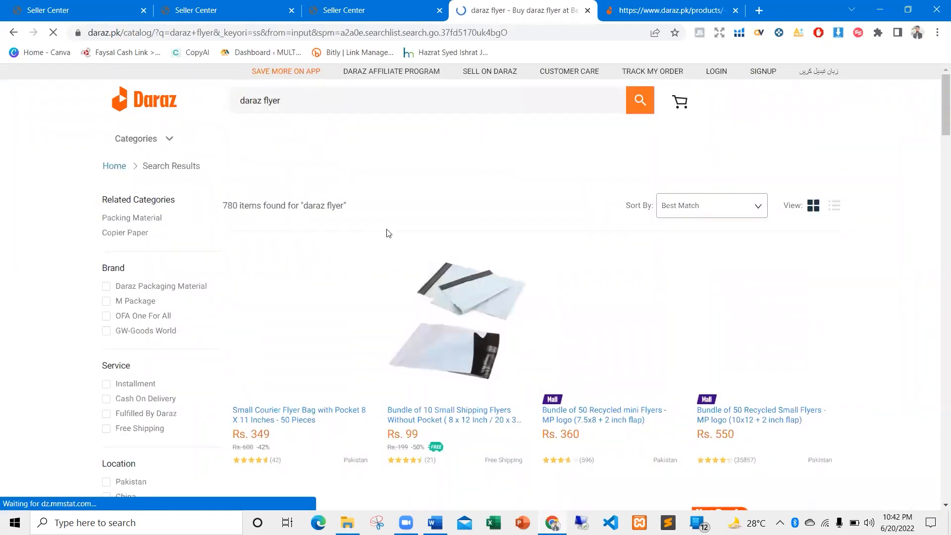
scroll(386, 233, "down", 2)
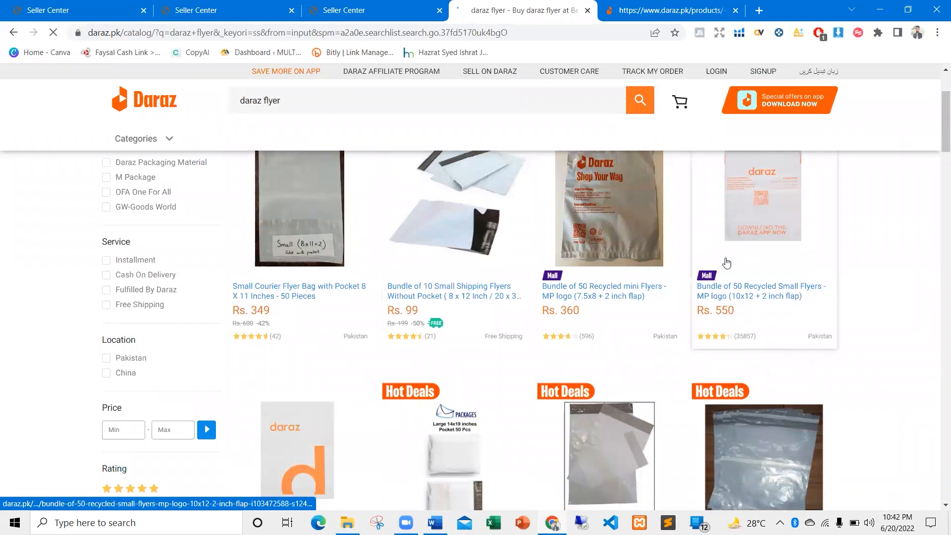
scroll(452, 303, "down", 2)
scroll(495, 307, "down", 4)
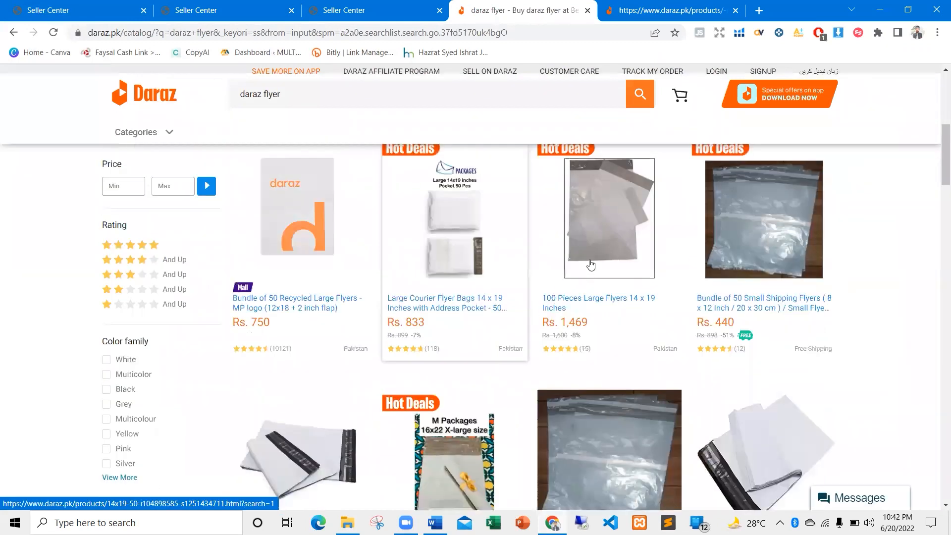
scroll(577, 297, "up", 7)
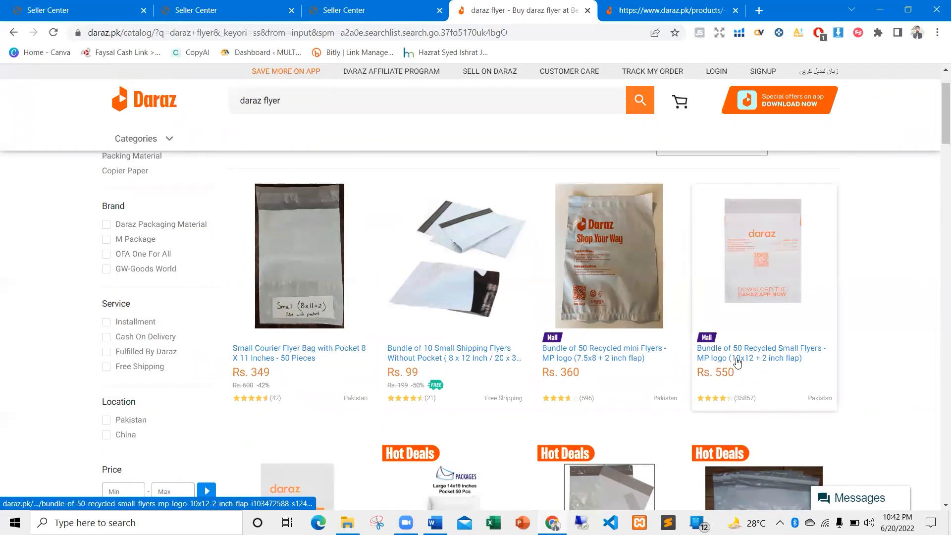
scroll(746, 312, "down", 1)
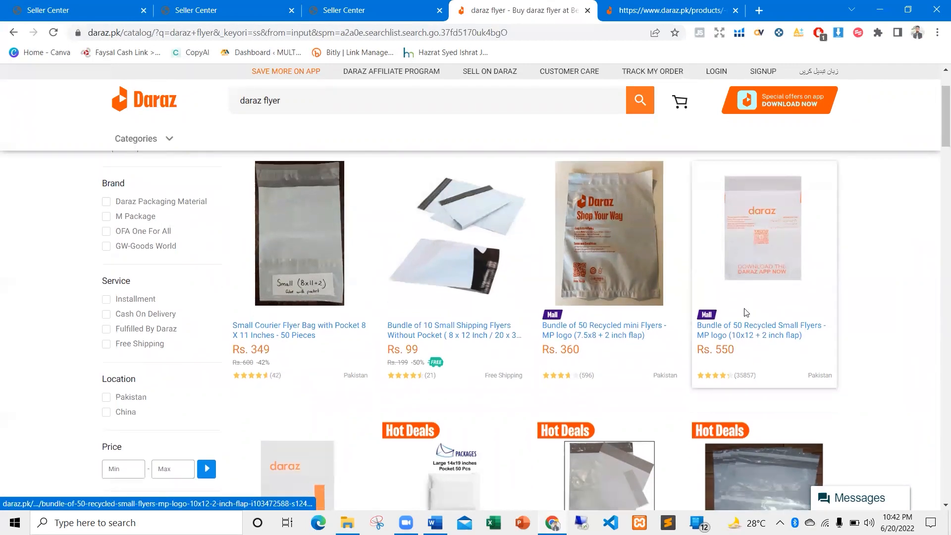
scroll(746, 312, "down", 3)
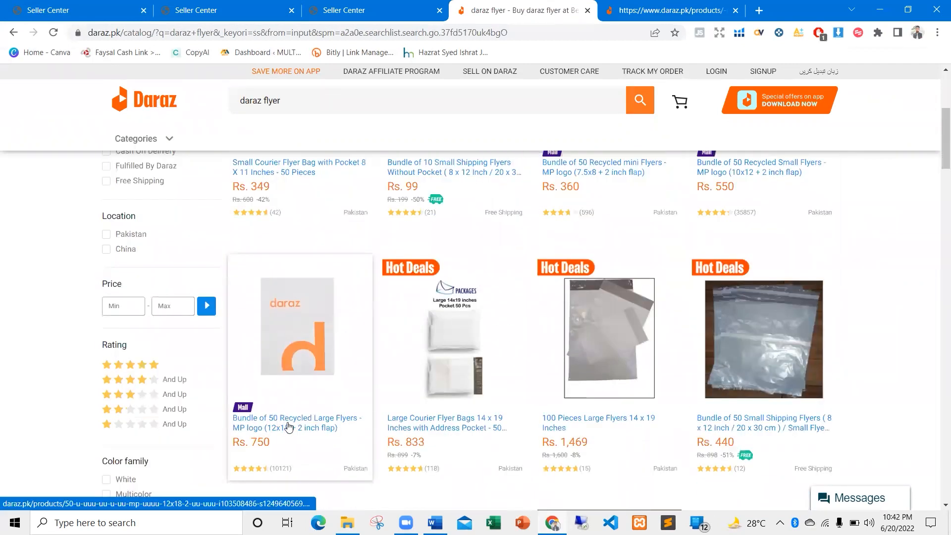
scroll(582, 331, "up", 5)
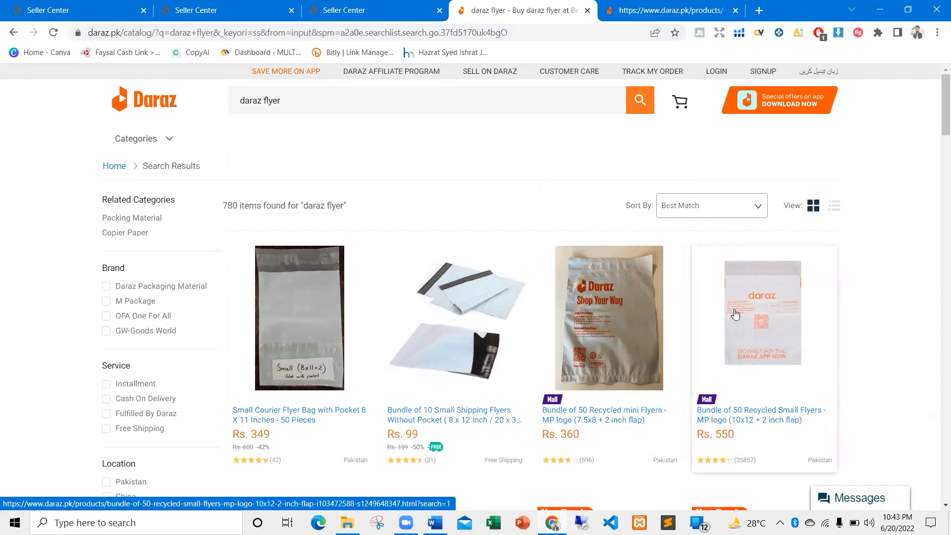
Open the "Bundle of 50 Recycled mini Flyers" product in a new tab and examine its size and product details
right_click(613, 312)
left_click(616, 95)
left_click(560, 10)
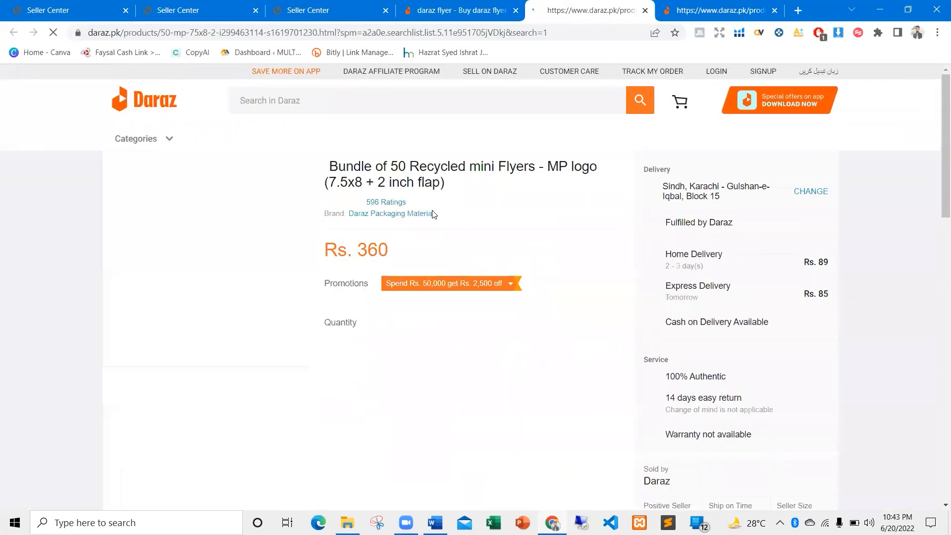
scroll(404, 229, "down", 7)
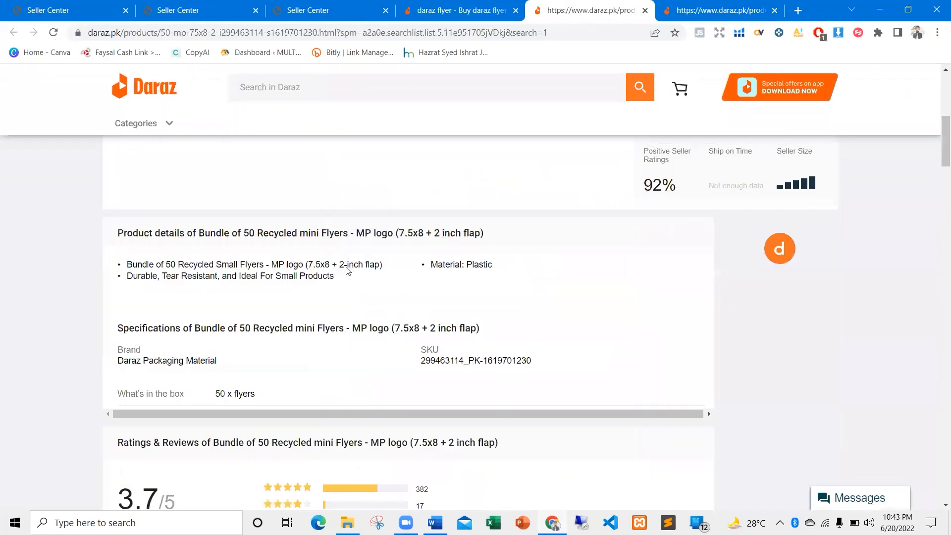
scroll(347, 272, "up", 3)
scroll(343, 276, "down", 3)
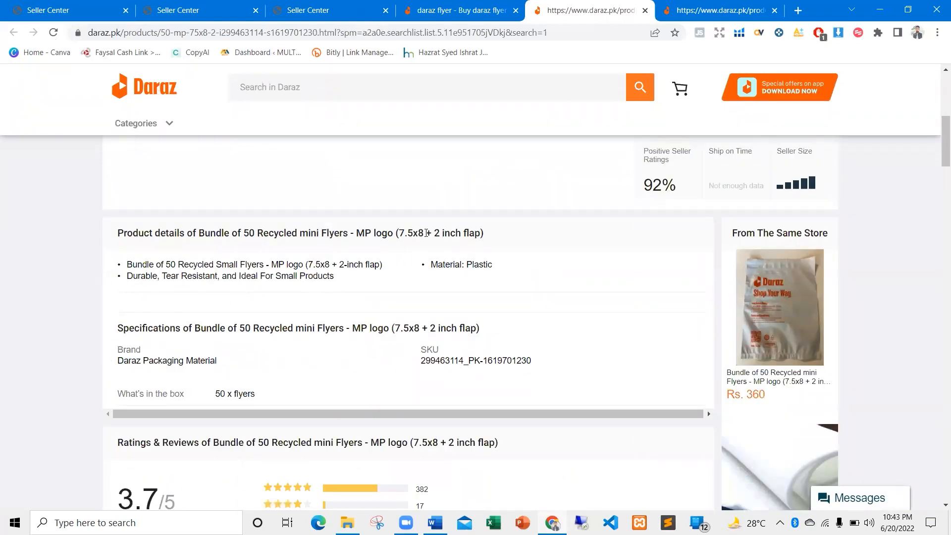
scroll(422, 294, "up", 1)
scroll(422, 294, "up", 6)
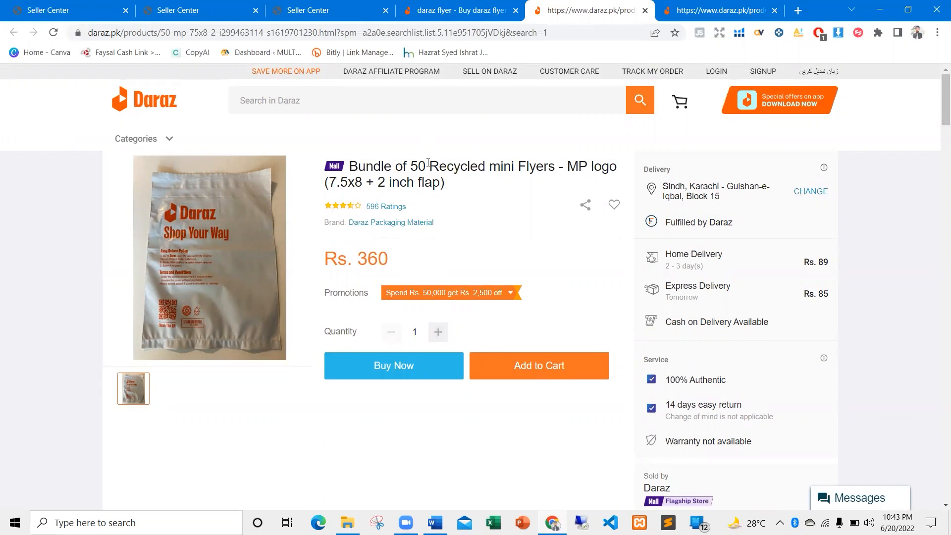
Return to the product listing form in Seller Center and set the package weight to 0.1 kg
left_click(445, 9)
left_click(322, 10)
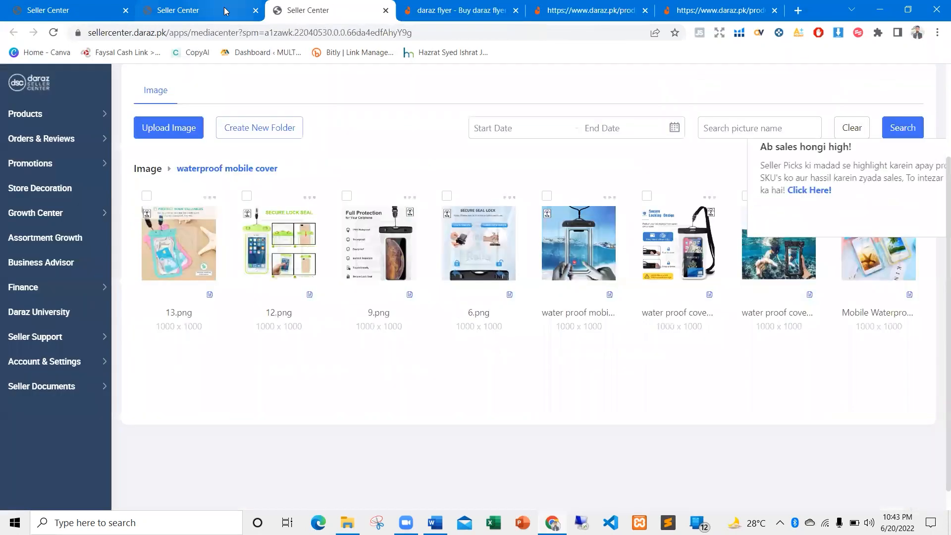
left_click(224, 10)
left_click(287, 271)
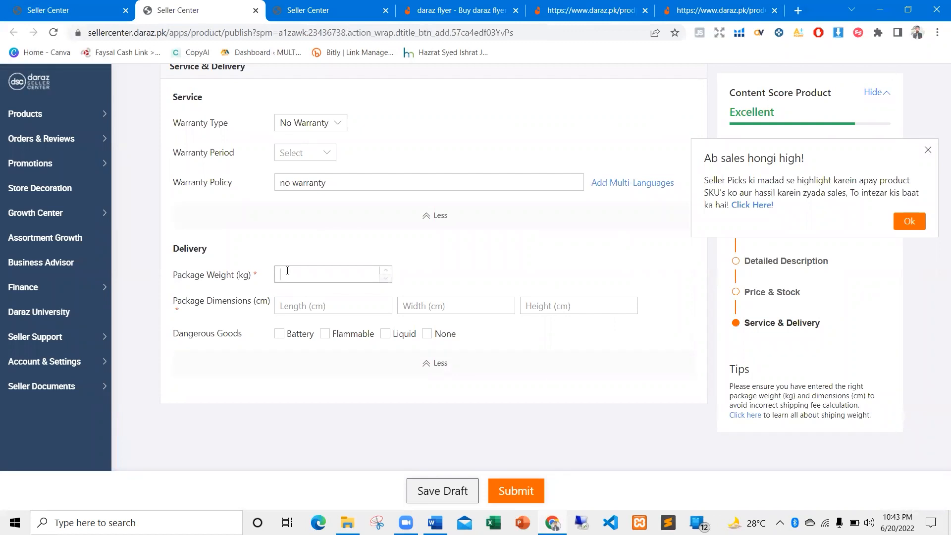
type("0.1")
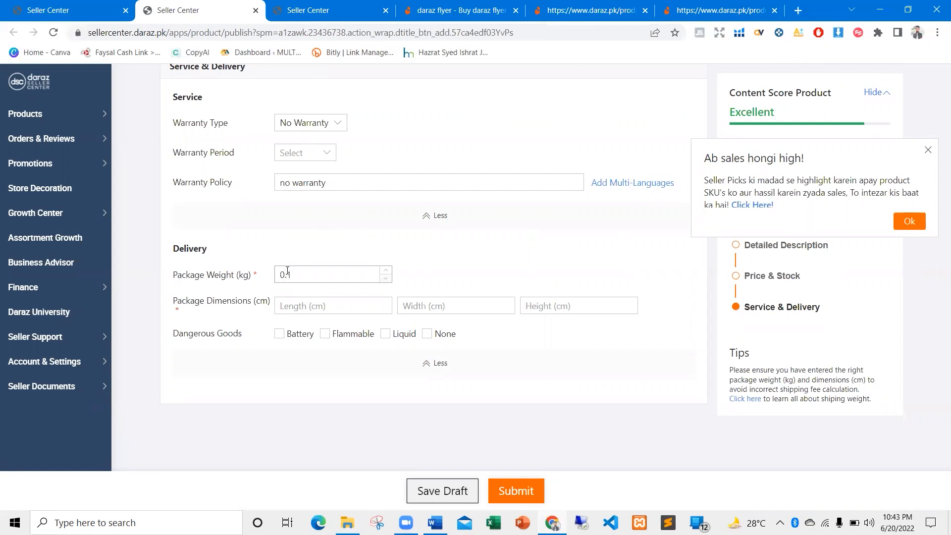
Search Google in a new tab for "7inch into cm" and copy the converted centimetre value
left_click(338, 305)
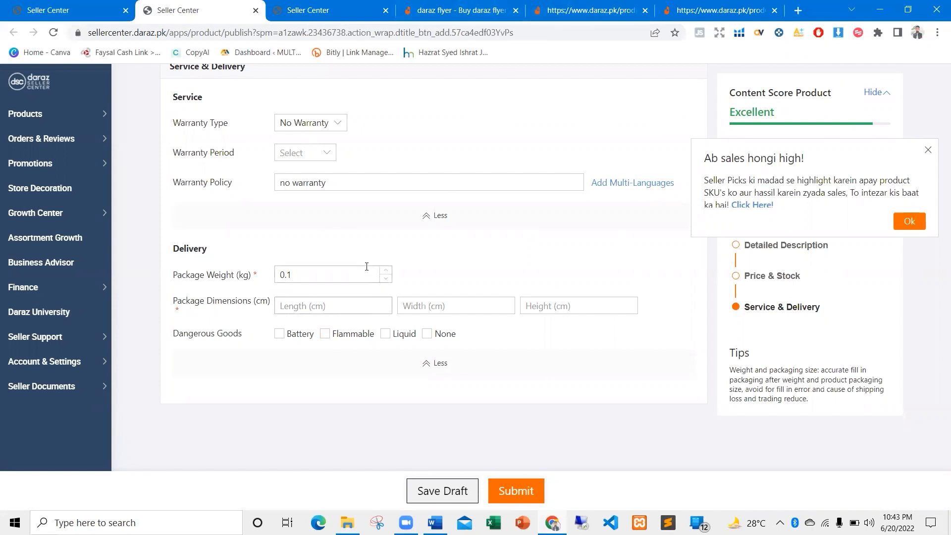
left_click(799, 10)
type("7")
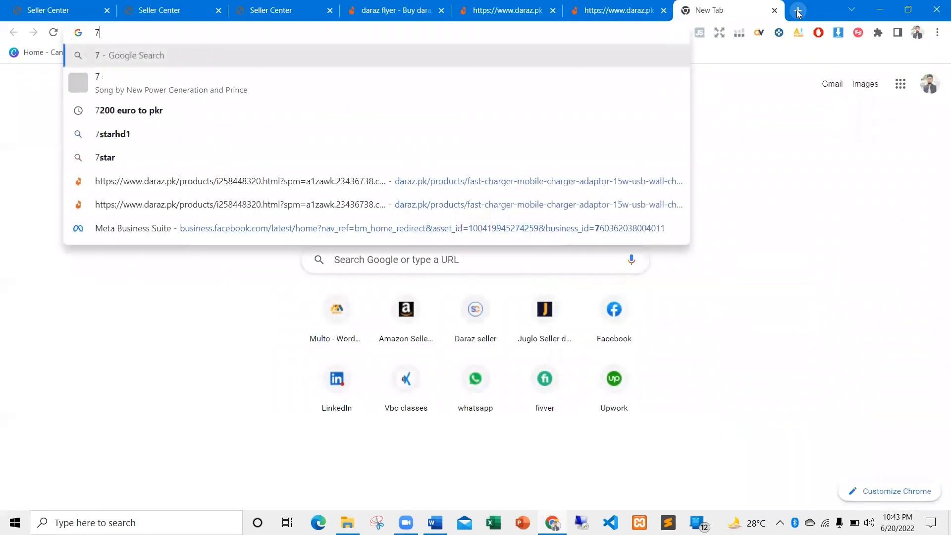
type("inch into ")
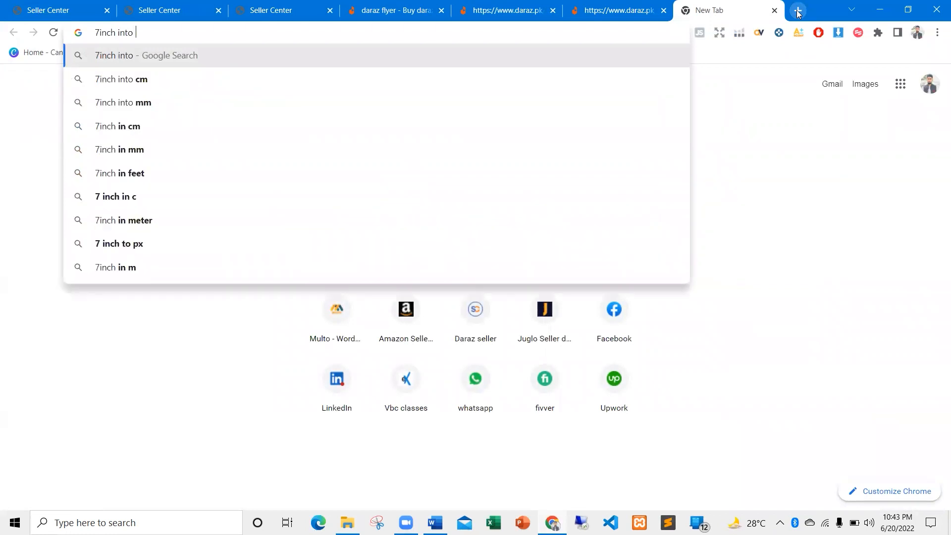
type("cm")
key("Return")
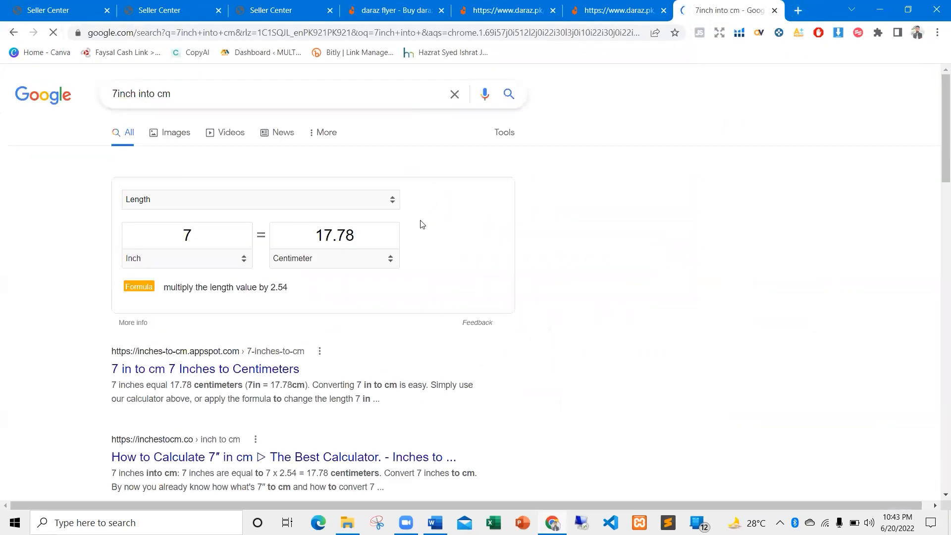
left_click_drag(317, 237, 358, 237)
key("ctrl+c")
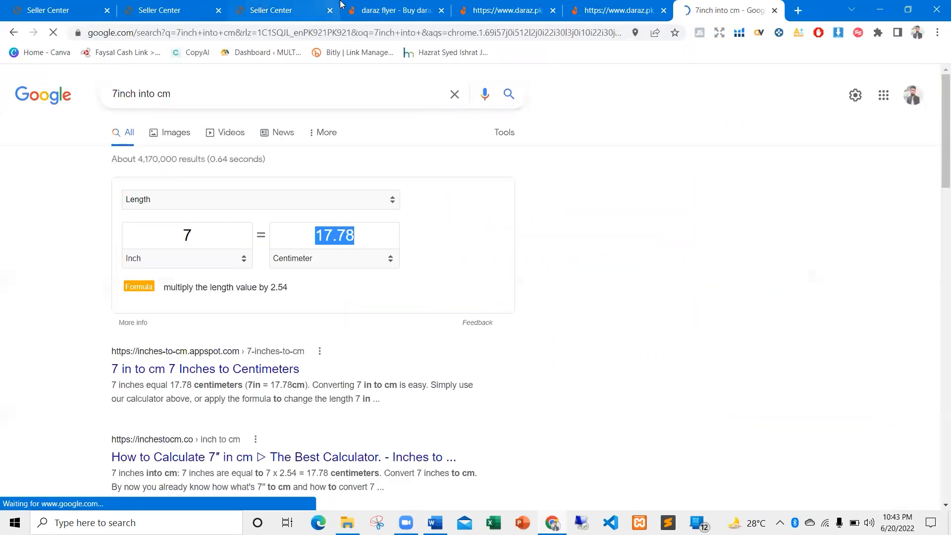
Back in the listing form, set the package length to 17.78 cm and the width to 18 cm
left_click(242, 5)
left_click(201, 7)
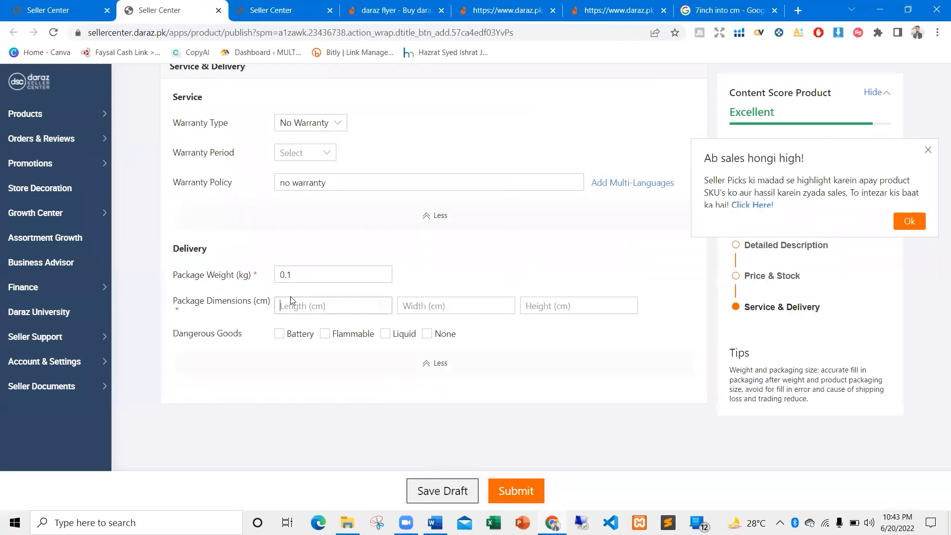
key("ctrl+v")
left_click(434, 306)
type("18")
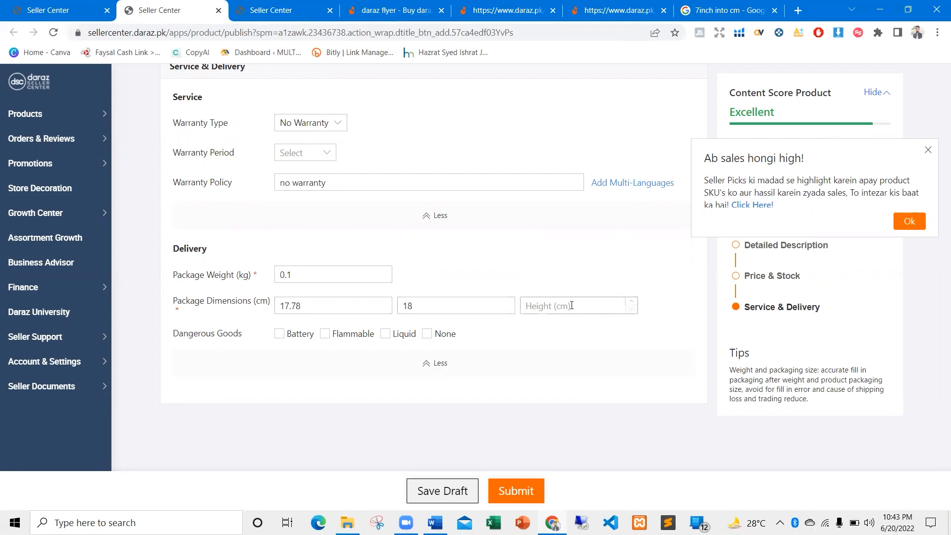
left_click(564, 308)
left_click(725, 10)
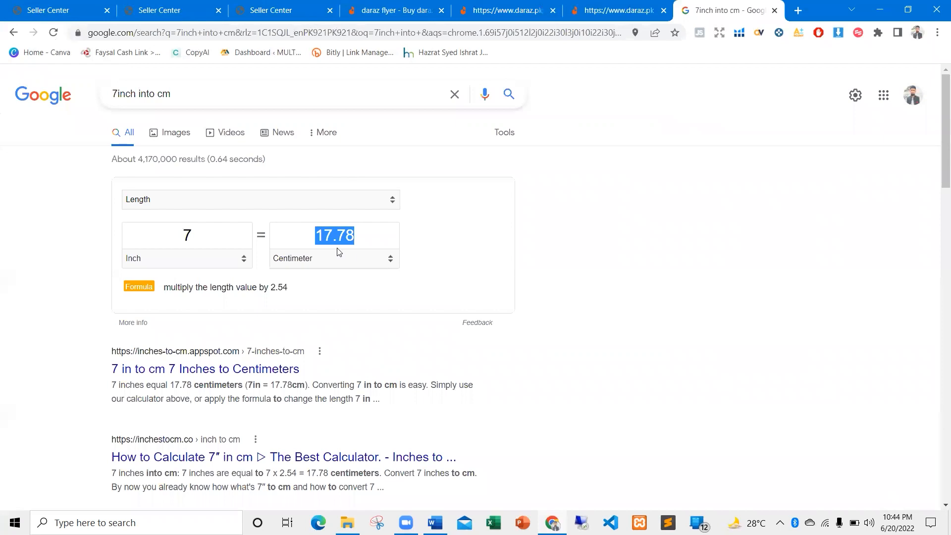
left_click(277, 5)
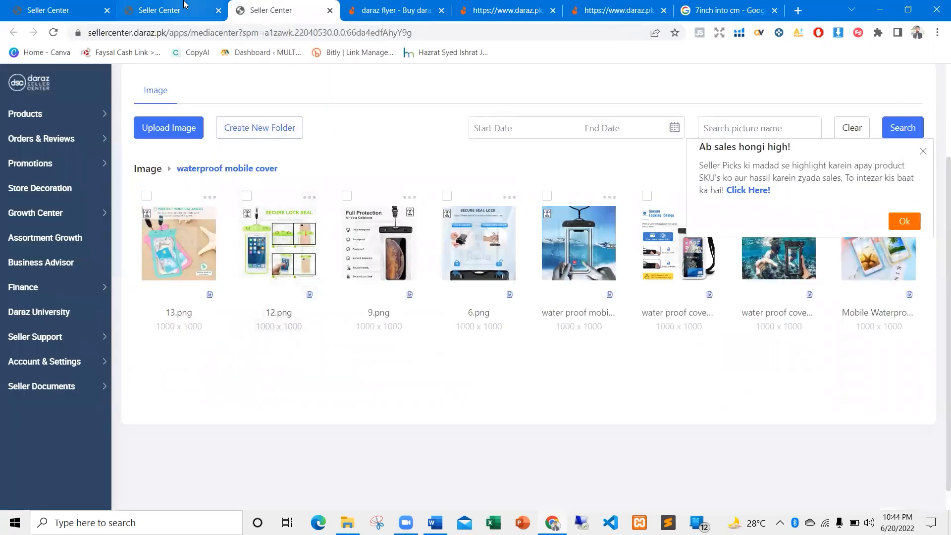
left_click(168, 10)
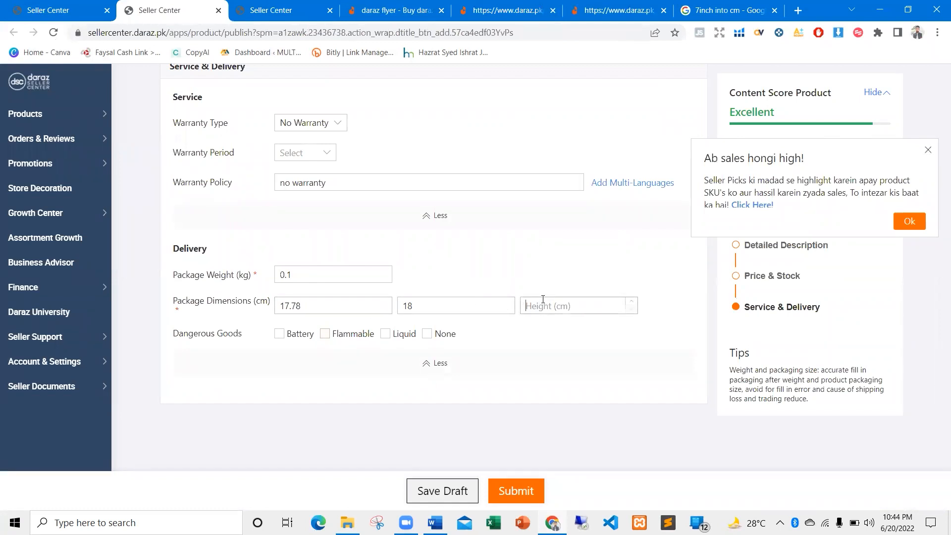
type("18")
key("BackSpace")
key("BackSpace")
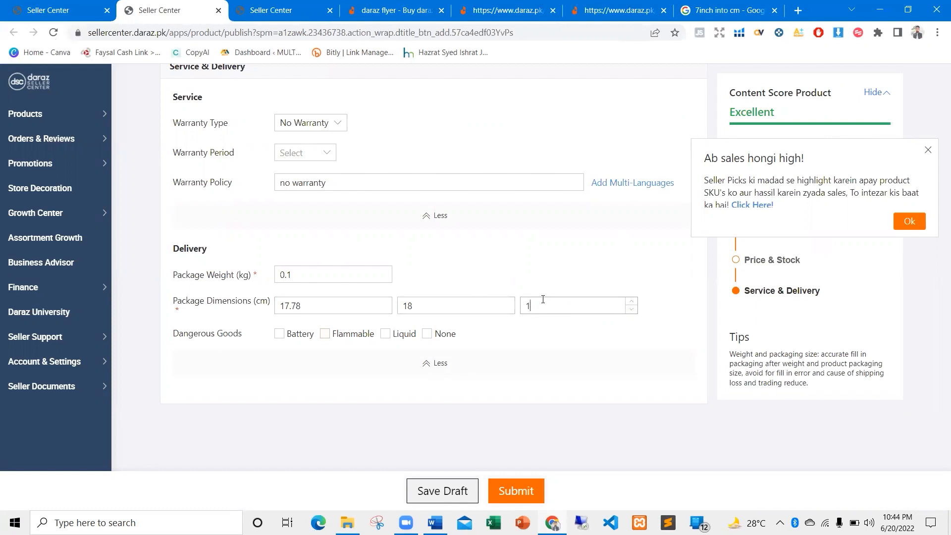
Change the package length to 17 cm in the delivery details
double_click(292, 306)
key("BackSpace")
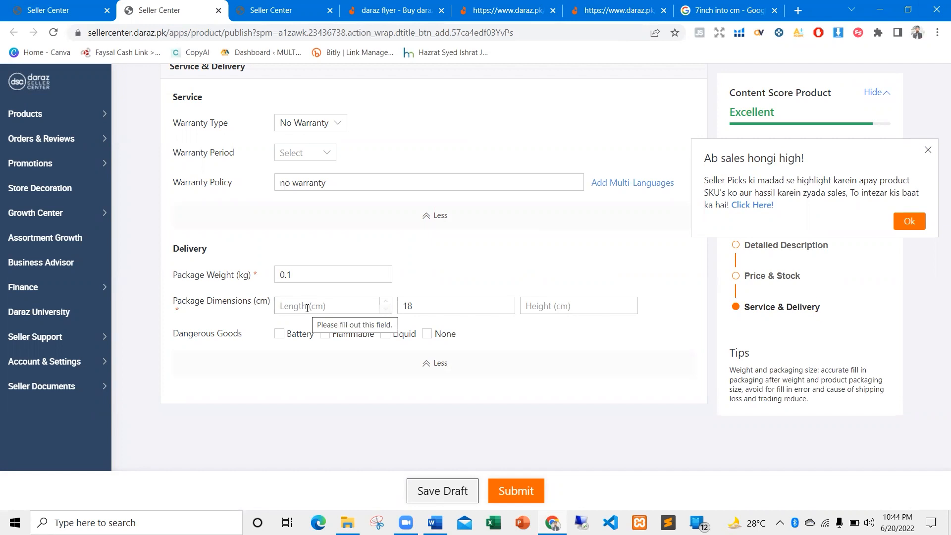
type("17")
left_click(426, 305)
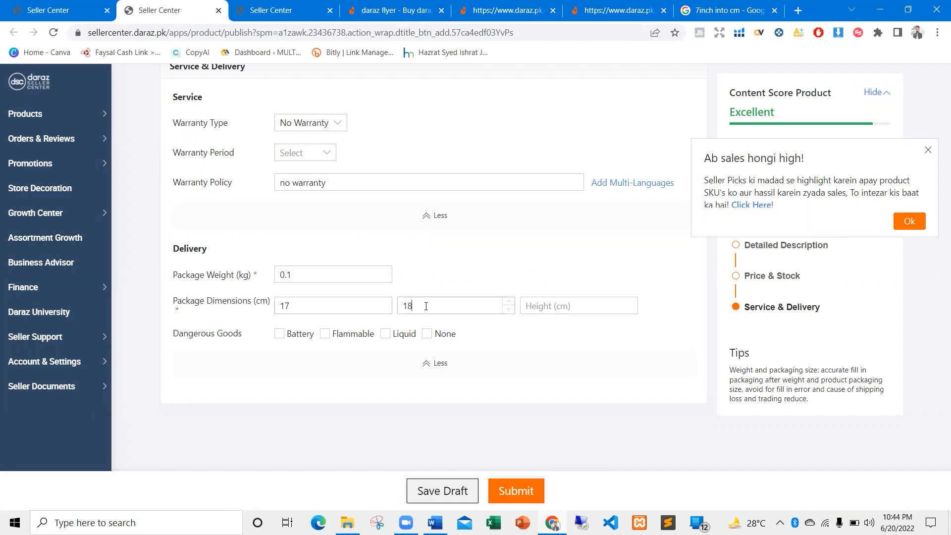
left_click(570, 298)
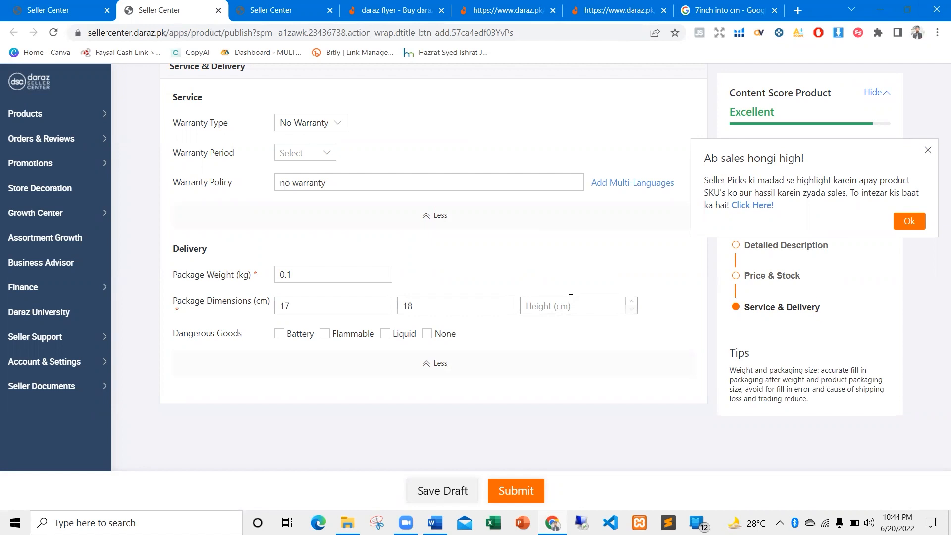
Examine the customer review photos of the Universal Waterproof Mobile Pouch Case on Daraz to judge its packaging size
left_click(723, 10)
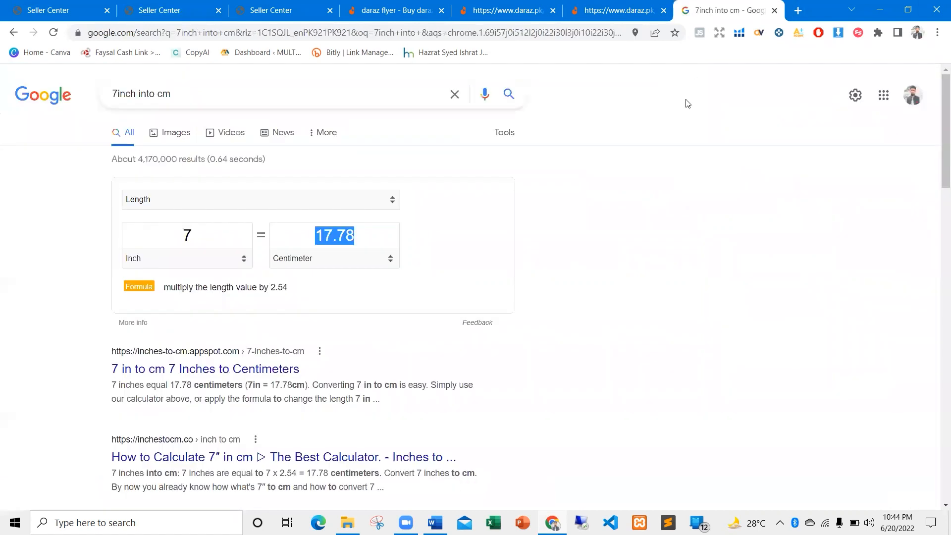
left_click(604, 4)
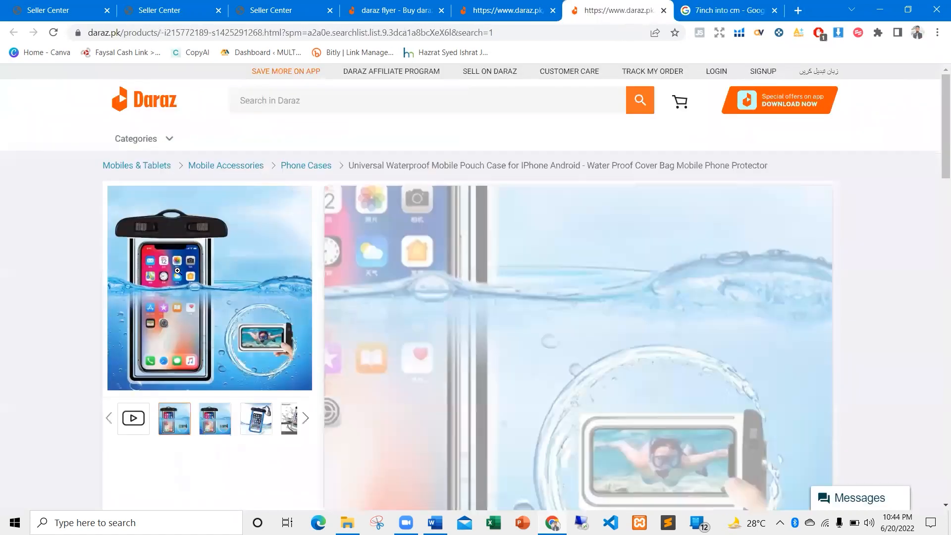
scroll(285, 322, "down", 5)
scroll(355, 315, "down", 8)
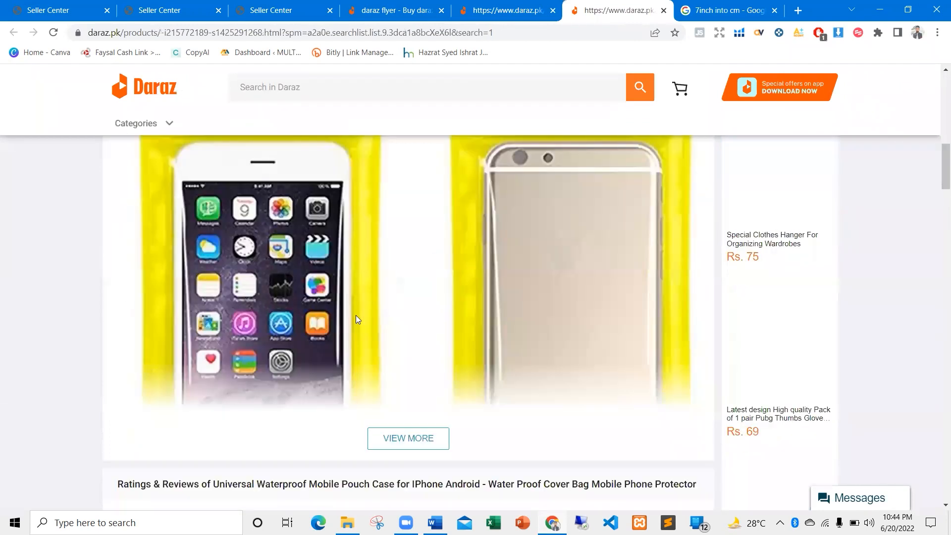
scroll(359, 315, "down", 10)
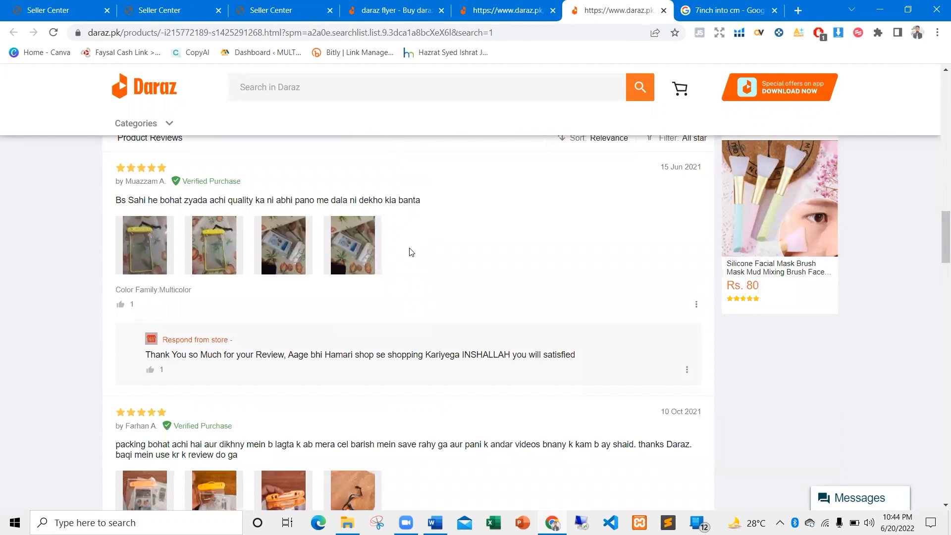
left_click(270, 253)
scroll(226, 290, "down", 4)
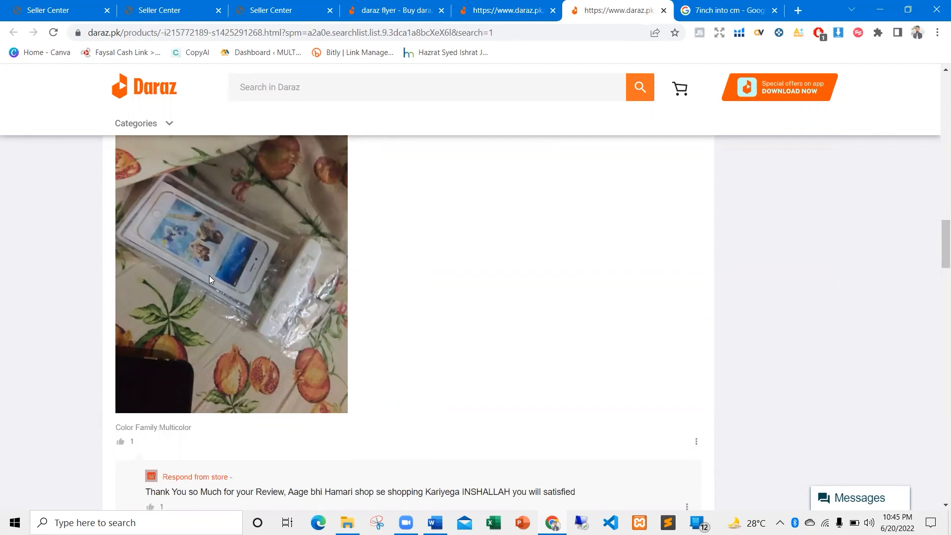
scroll(210, 281, "up", 3)
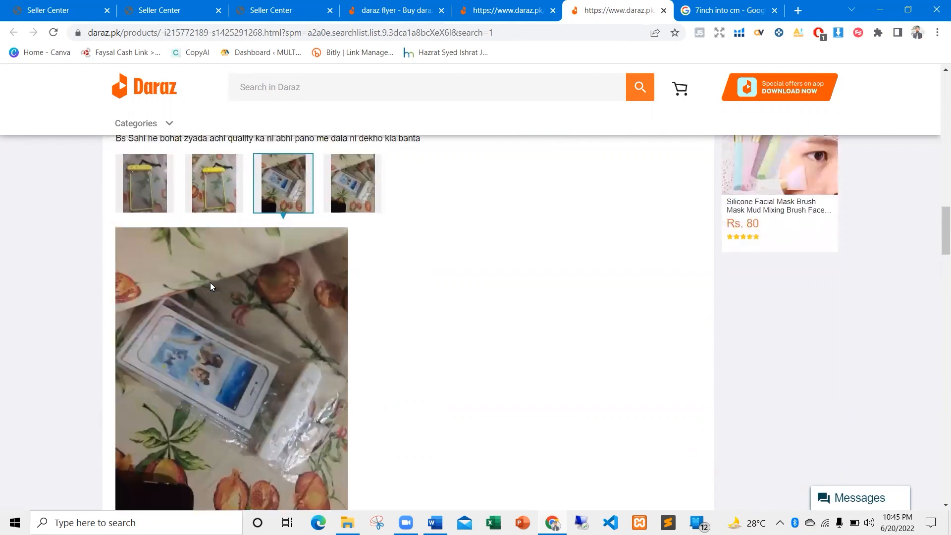
scroll(227, 283, "up", 3)
scroll(242, 285, "up", 10)
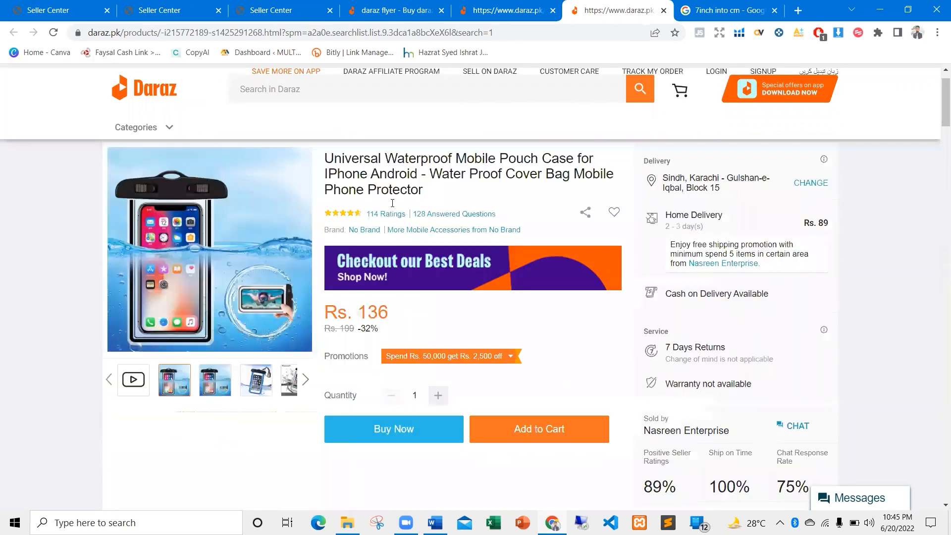
scroll(392, 203, "up", 1)
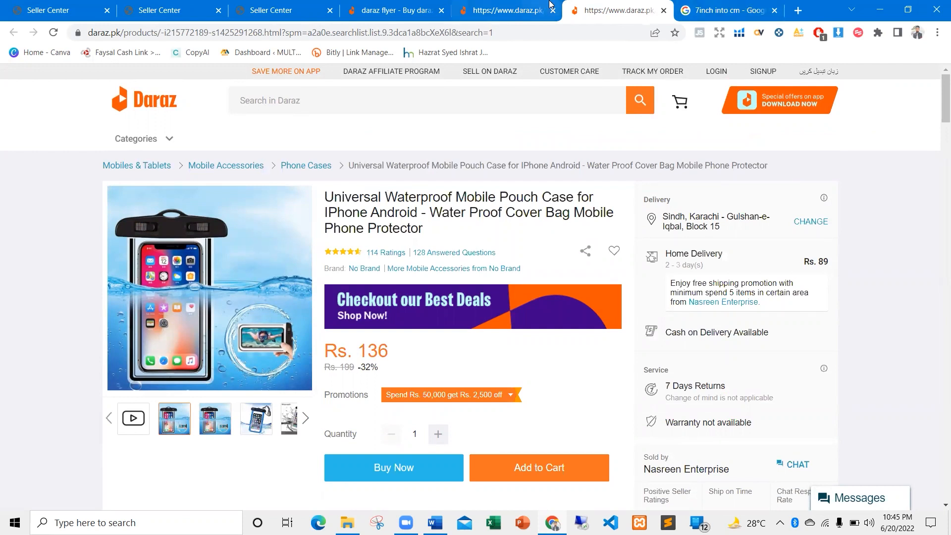
Return to the listing form in Seller Center, dismiss the promotional pop-up and set the package height to 10 cm
left_click(282, 4)
left_click(141, 10)
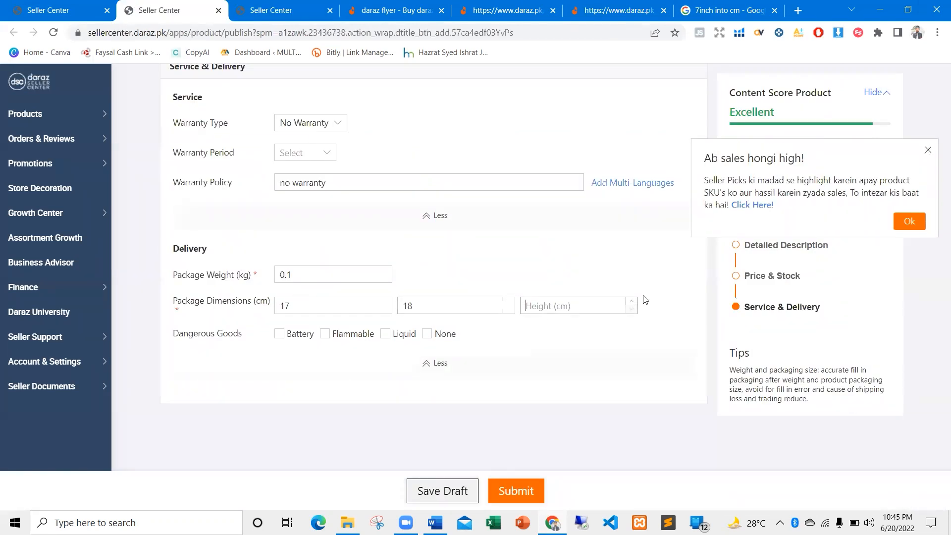
left_click(928, 151)
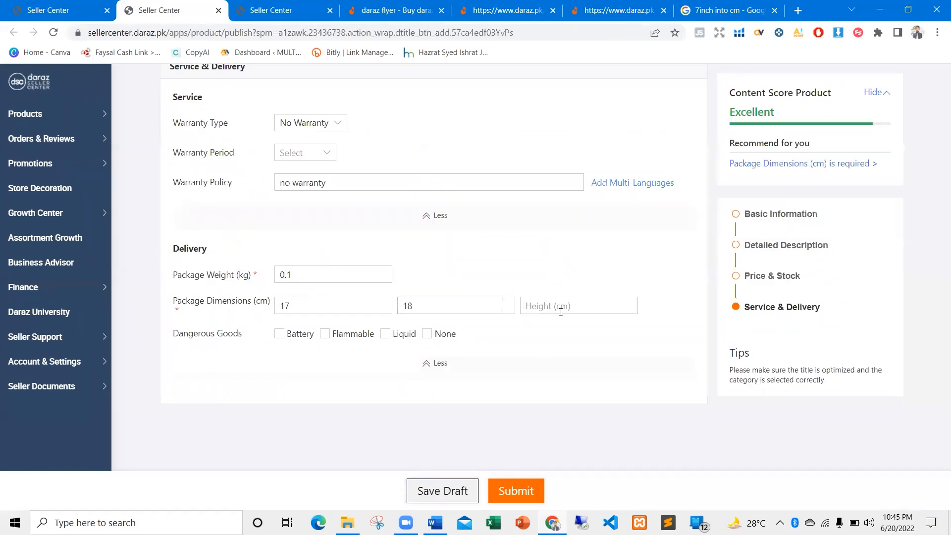
left_click(537, 306)
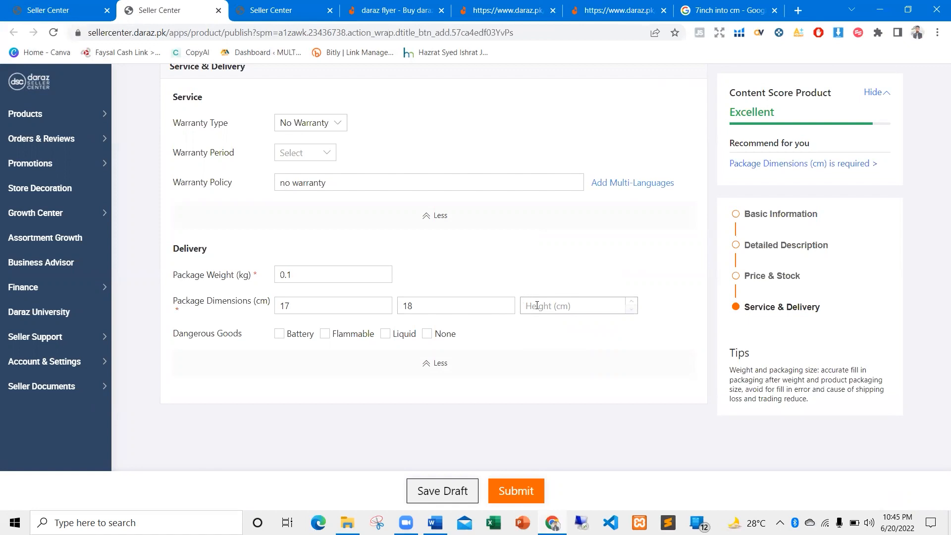
type("10")
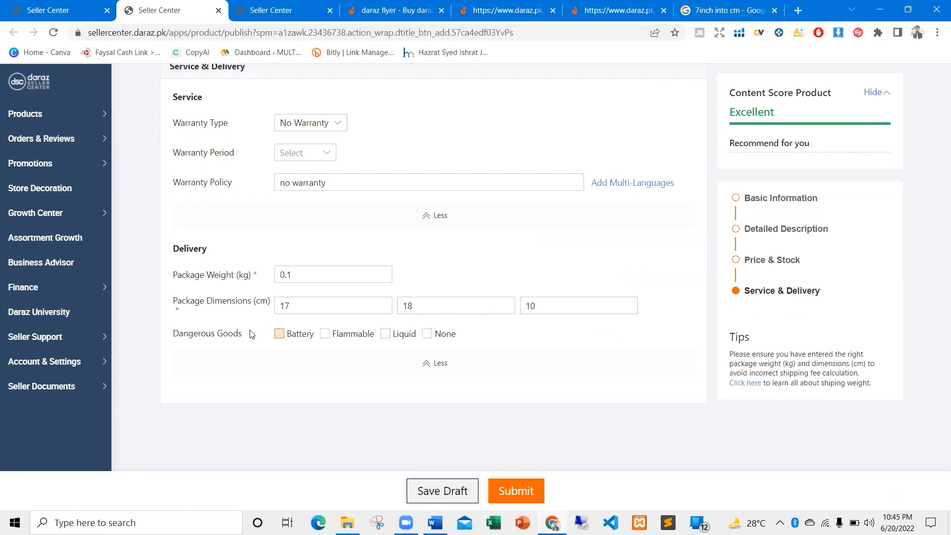
Mark the product's dangerous goods as None
left_click_drag(170, 335, 239, 335)
left_click(266, 335)
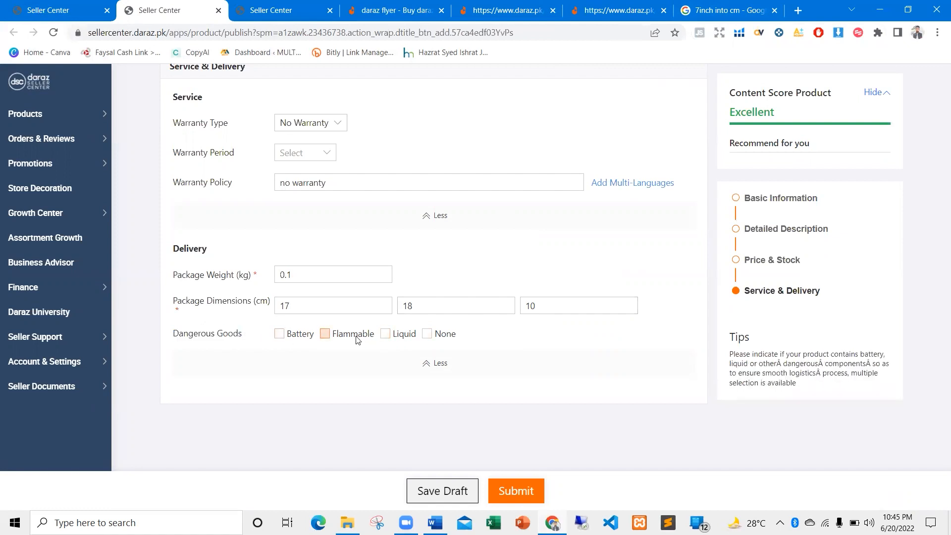
left_click(427, 334)
Review the whole listing form, including basic information, descriptions, variant images, price and stock, and service and delivery details
scroll(511, 323, "up", 6)
scroll(527, 246, "up", 10)
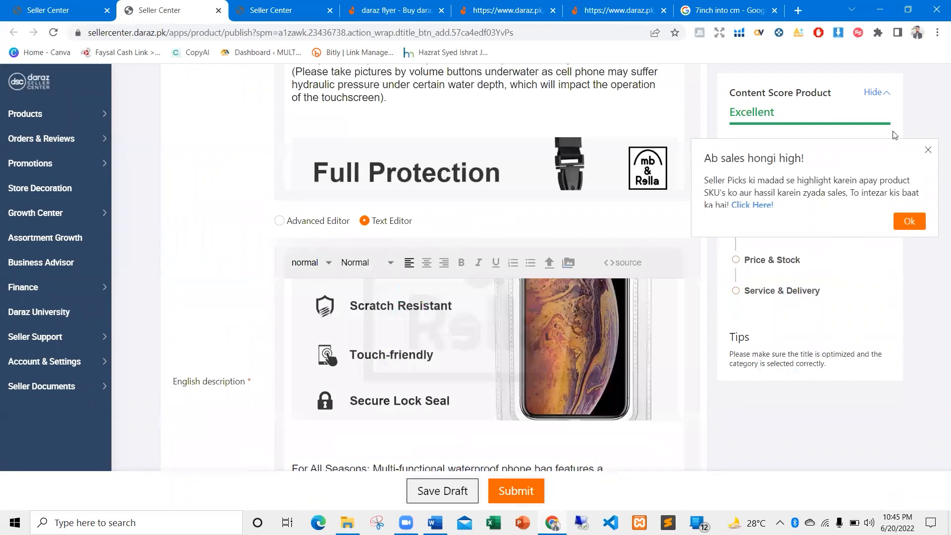
left_click(927, 150)
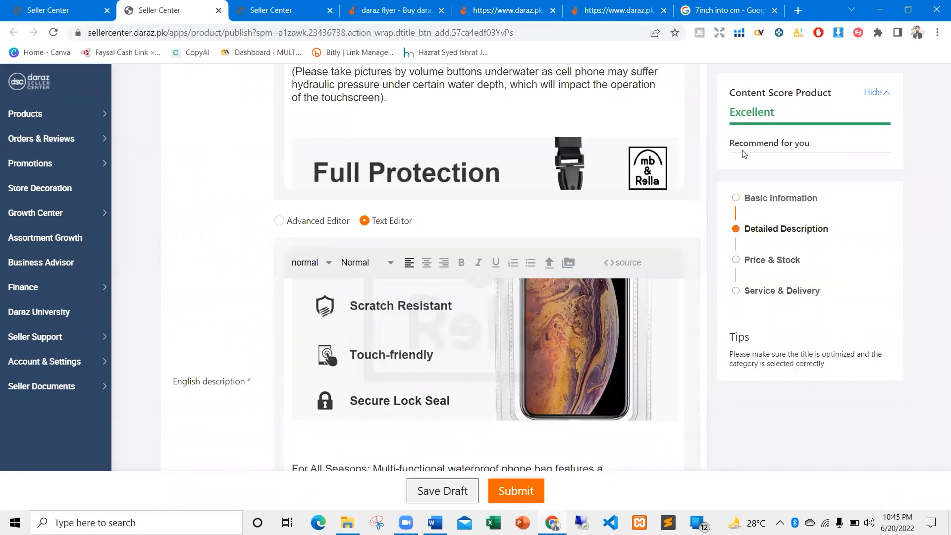
scroll(262, 160, "down", 5)
scroll(262, 159, "up", 2)
scroll(262, 159, "up", 10)
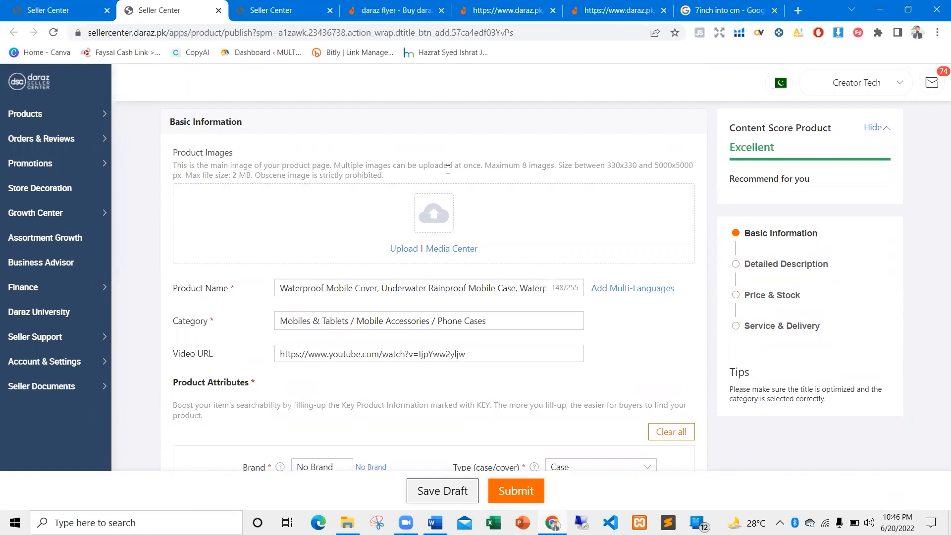
scroll(302, 207, "down", 1)
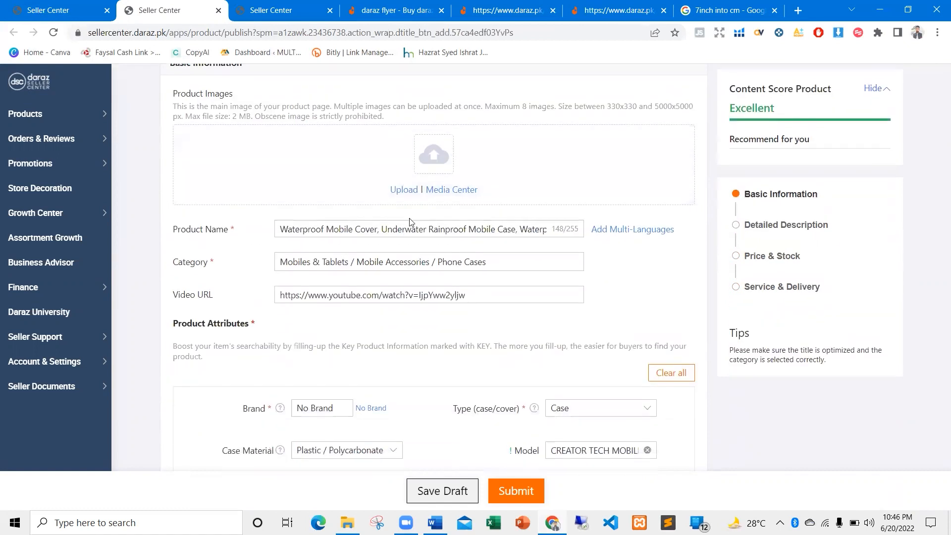
scroll(302, 207, "down", 2)
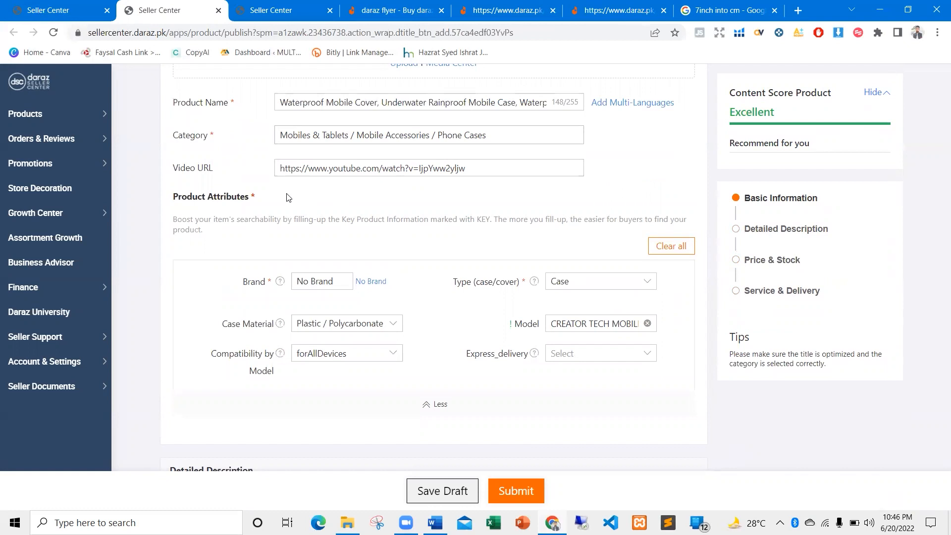
scroll(289, 197, "down", 8)
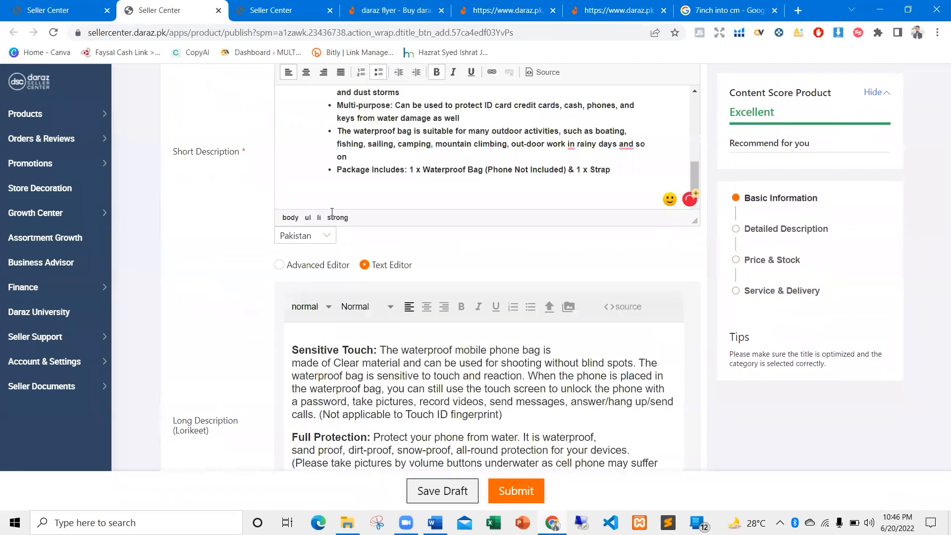
scroll(332, 212, "down", 10)
scroll(256, 275, "down", 5)
scroll(346, 273, "up", 3)
scroll(433, 270, "down", 4)
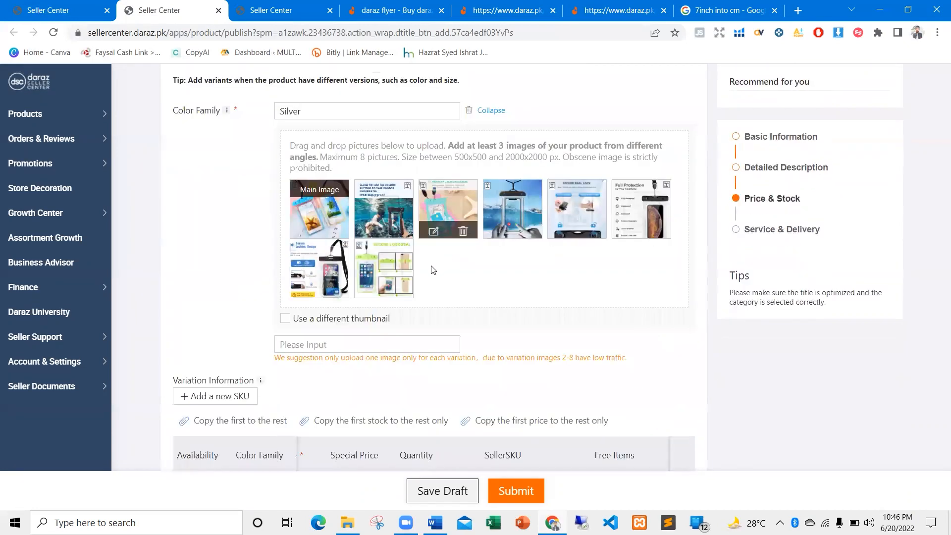
scroll(377, 258, "down", 3)
scroll(356, 287, "down", 2)
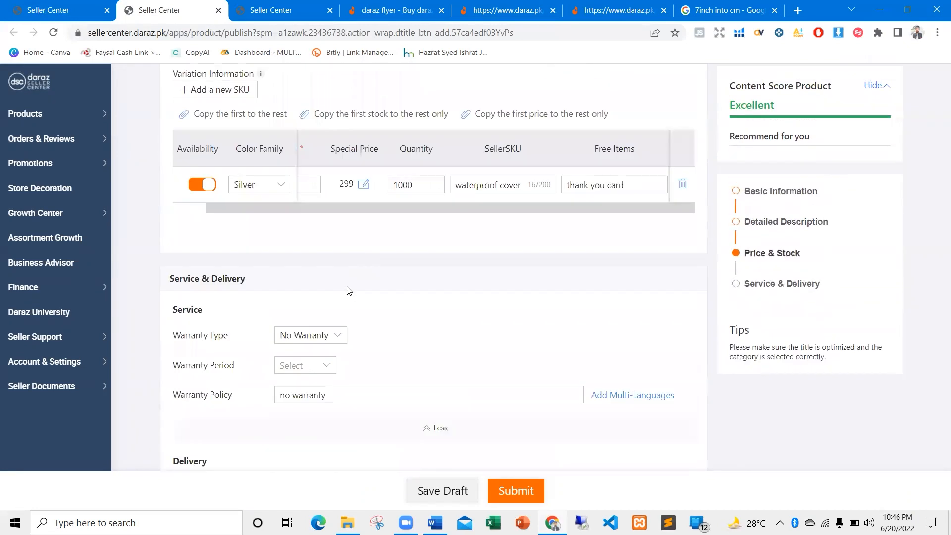
left_click_drag(342, 204, 231, 203)
scroll(249, 233, "down", 3)
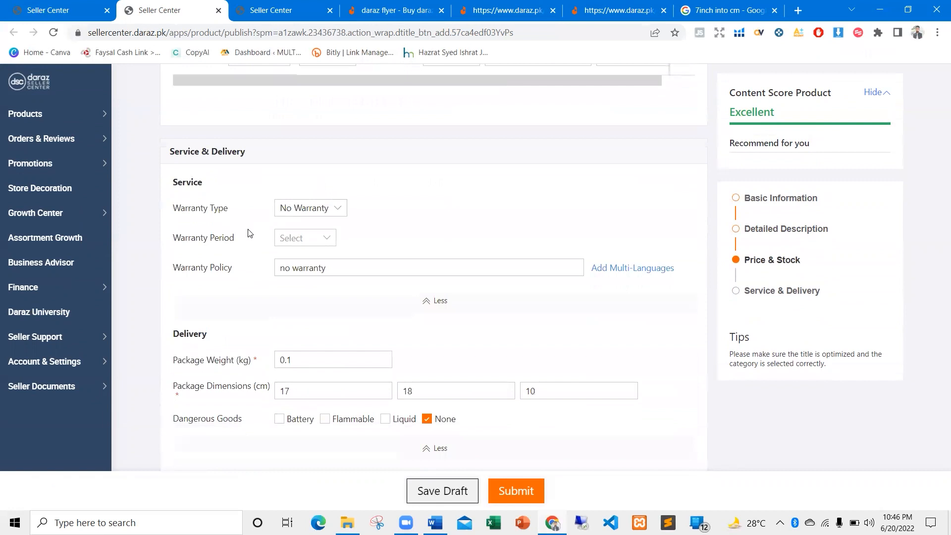
Submit the completed waterproof mobile cover listing and dismiss the promotional pop-up
scroll(382, 250, "down", 3)
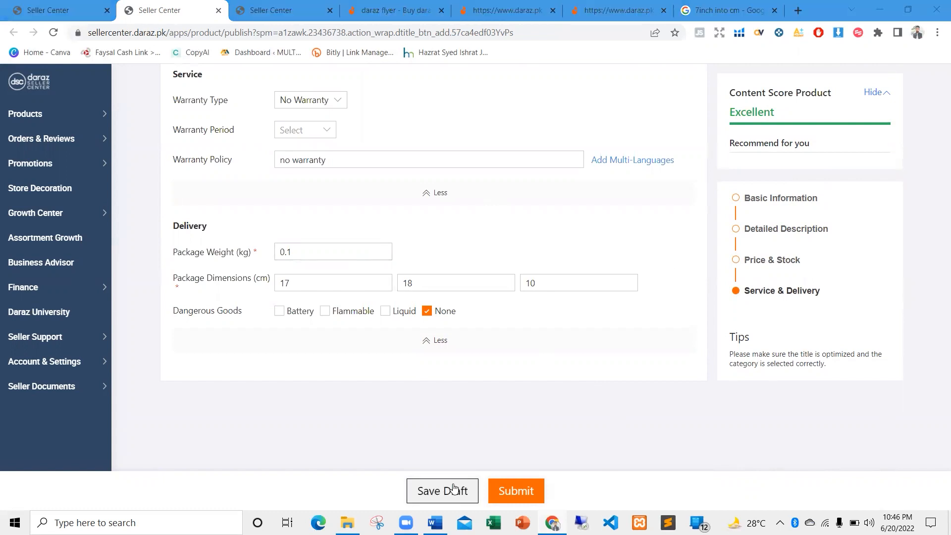
left_click(524, 497)
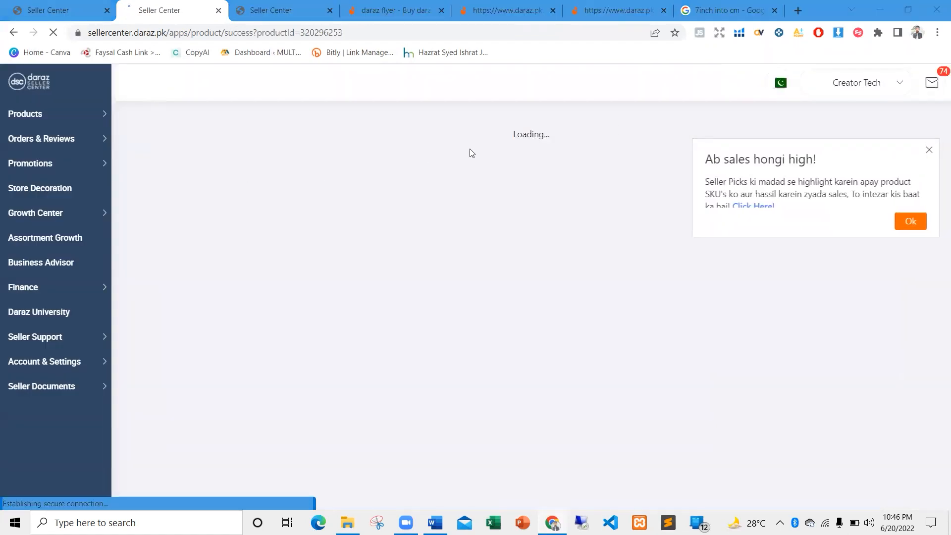
left_click(927, 150)
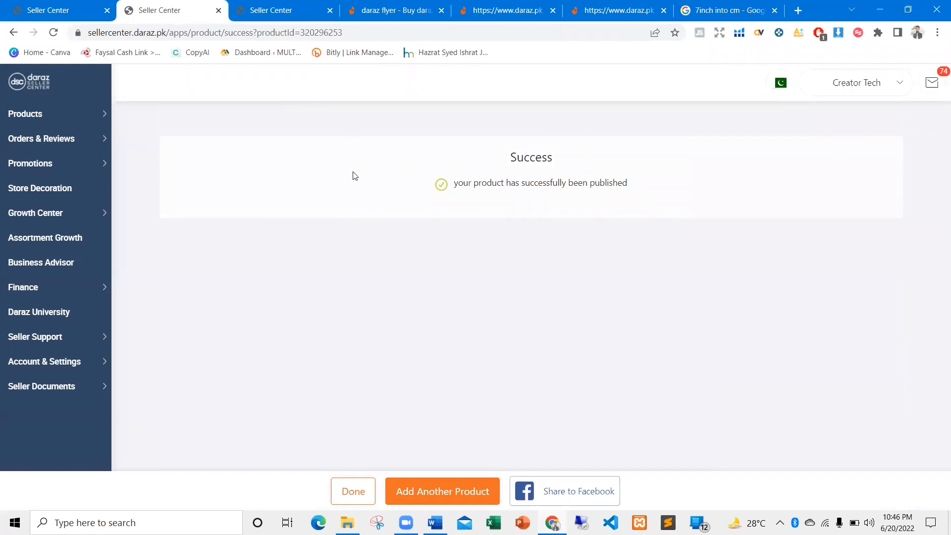